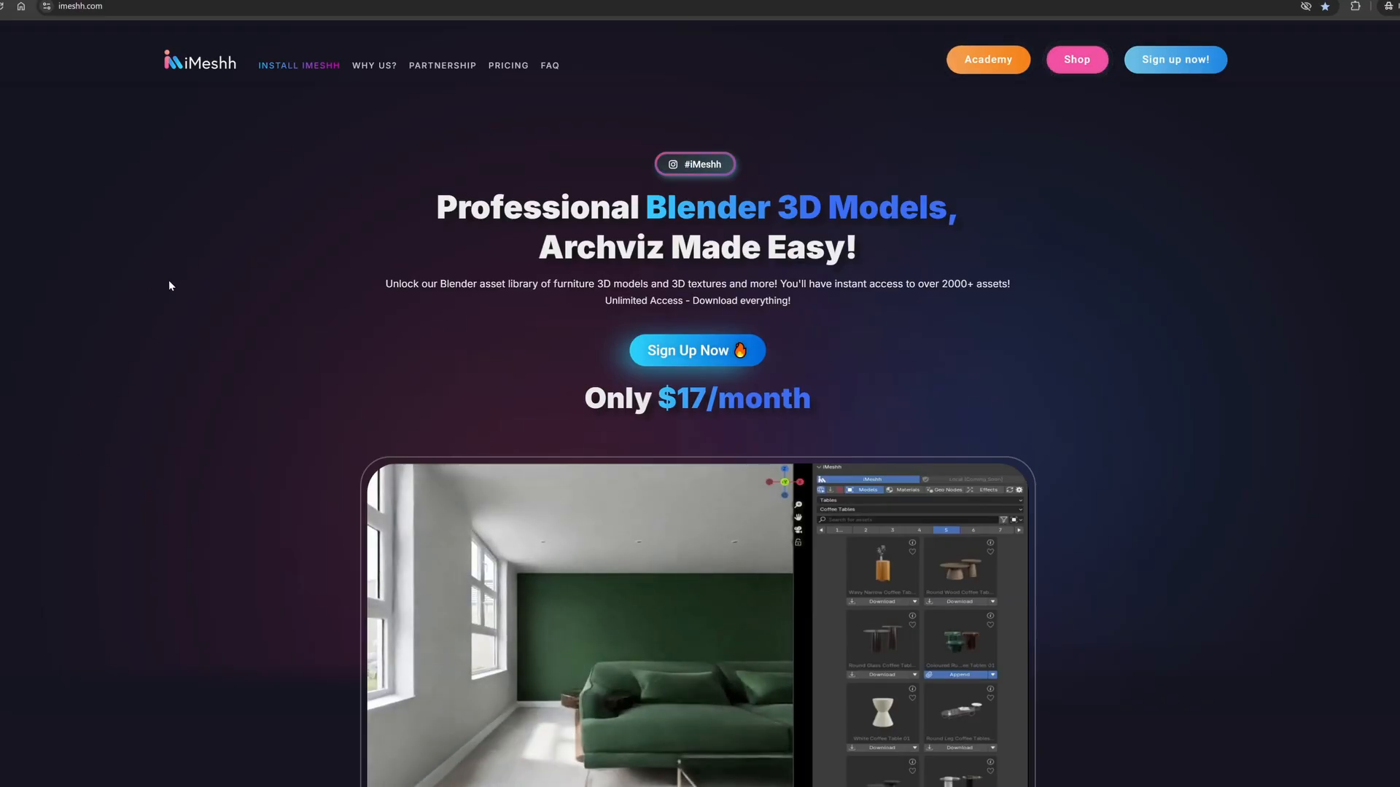
- Look through the iMeshh home page and the asset catalogue in its shop
scroll(169, 285, "down", 3)
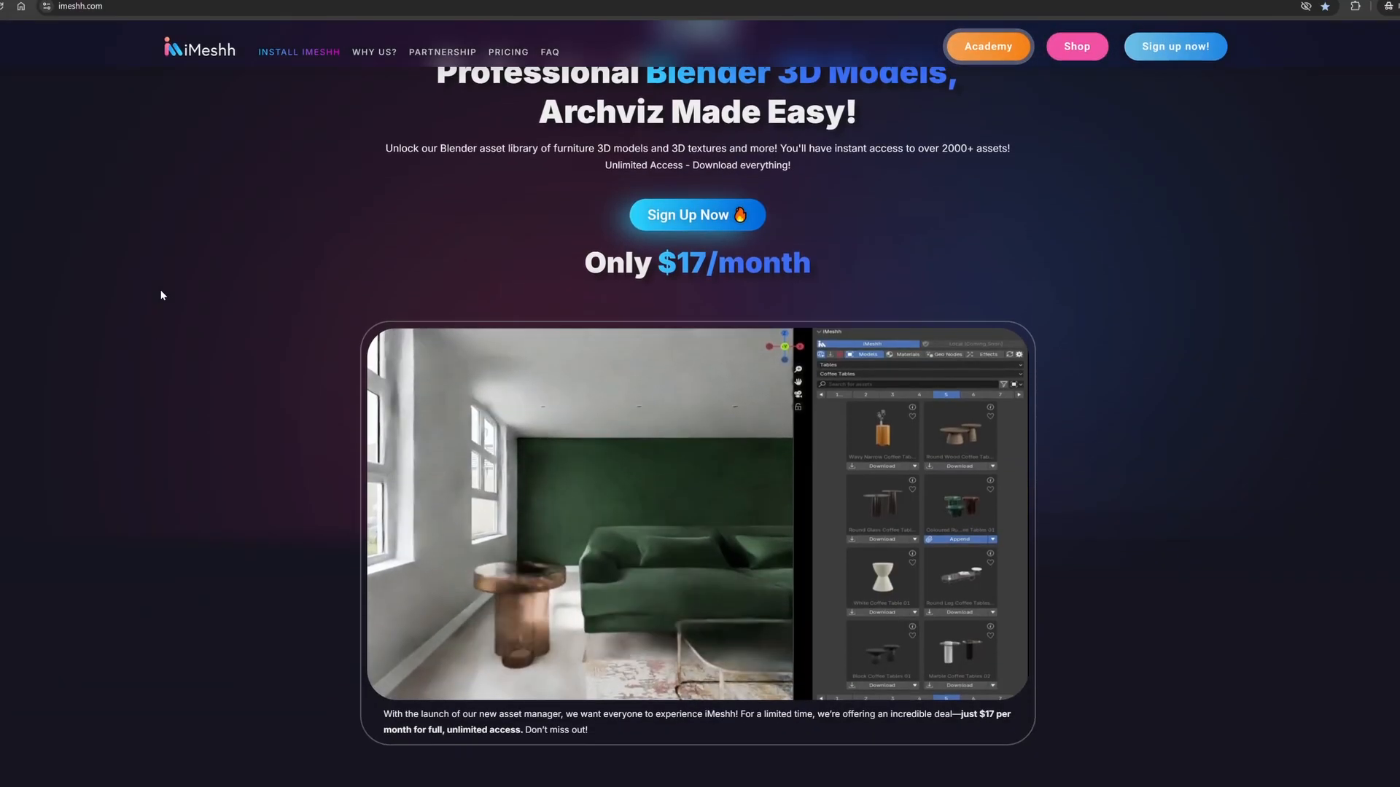
scroll(162, 295, "down", 4)
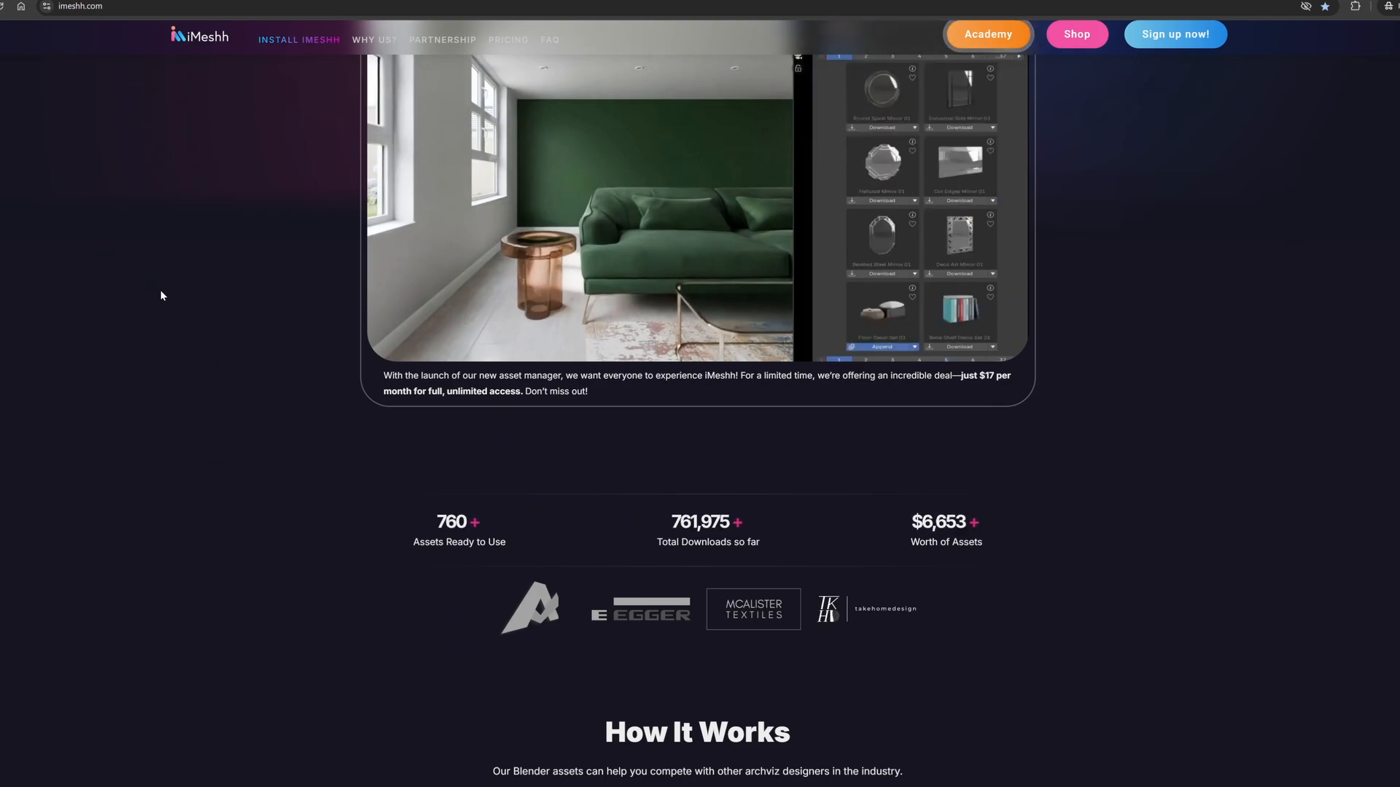
scroll(159, 295, "down", 2)
scroll(152, 328, "down", 3)
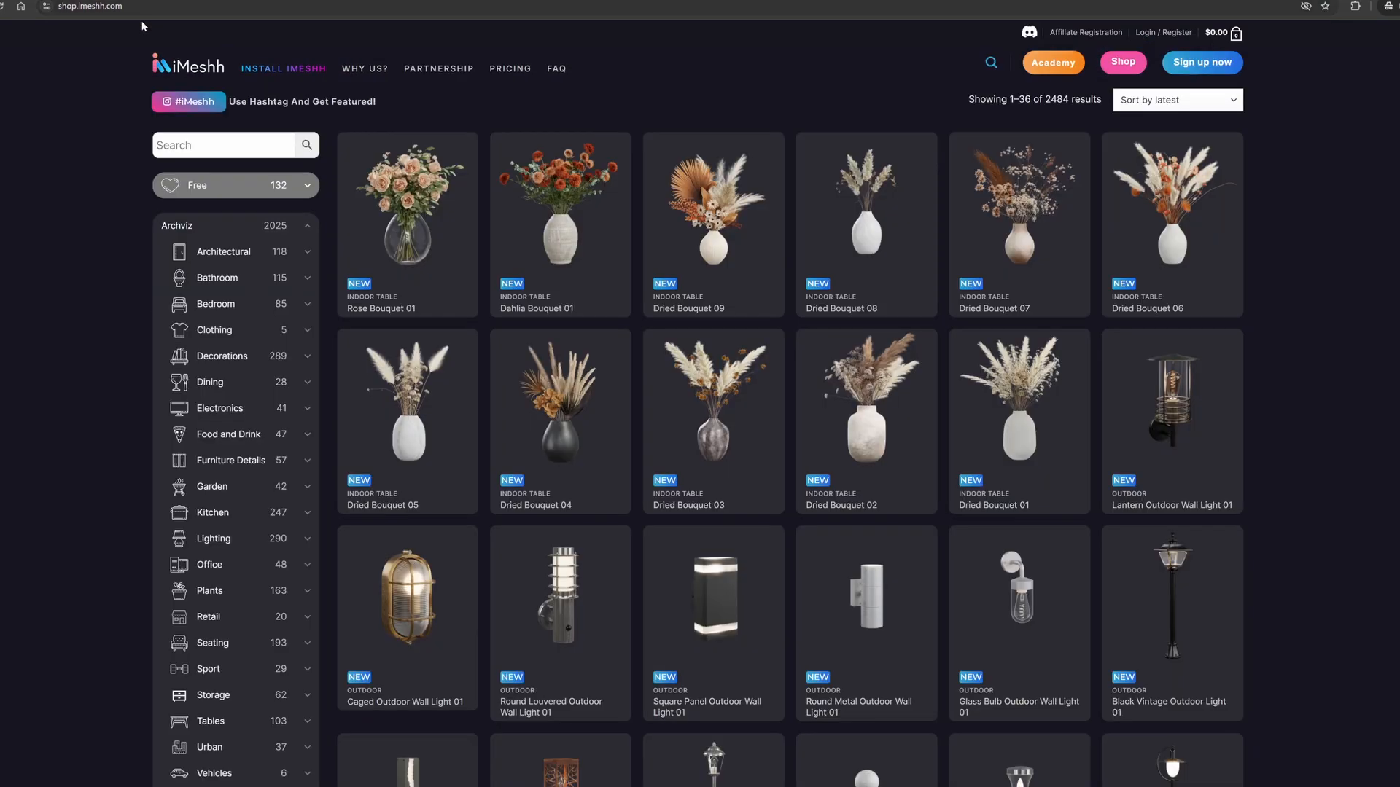
scroll(79, 225, "down", 9)
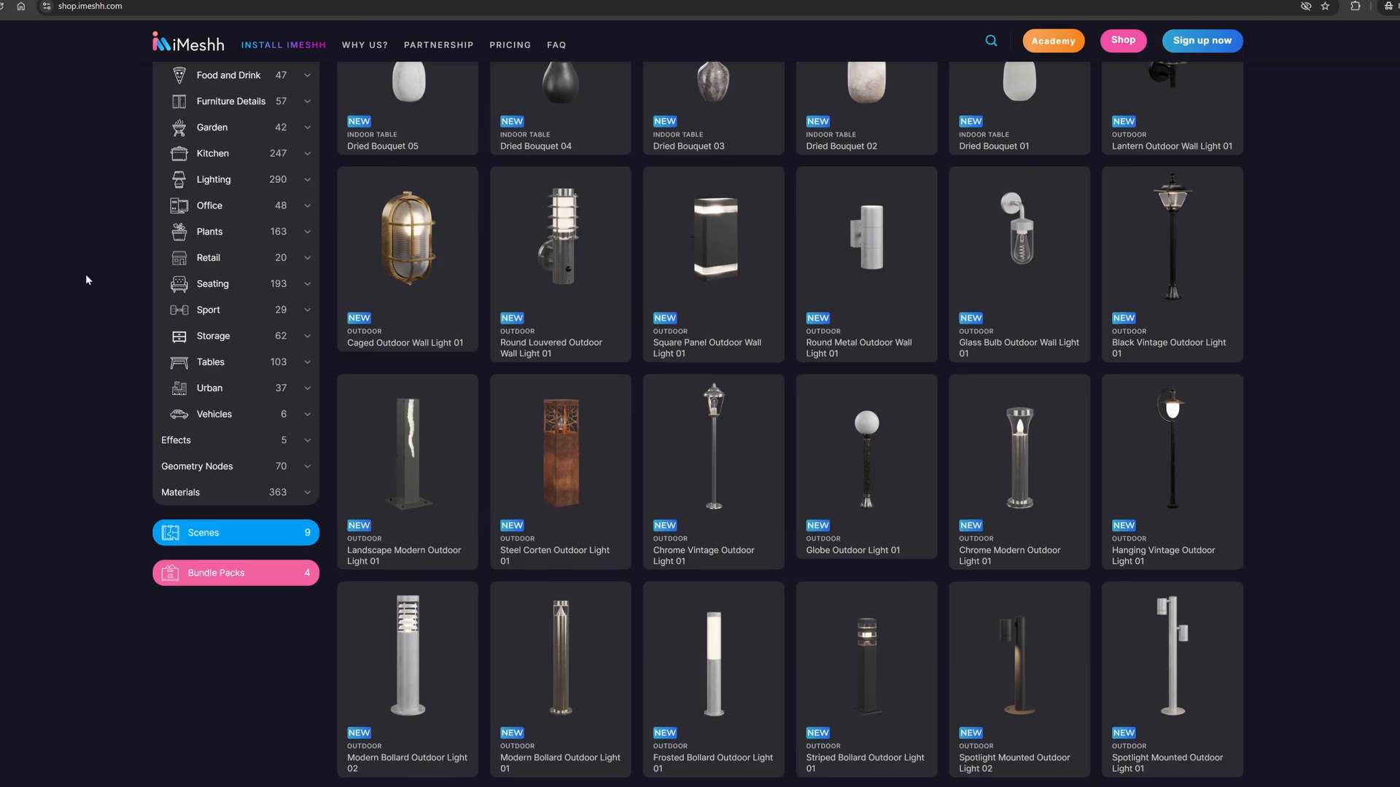
scroll(87, 315, "up", 9)
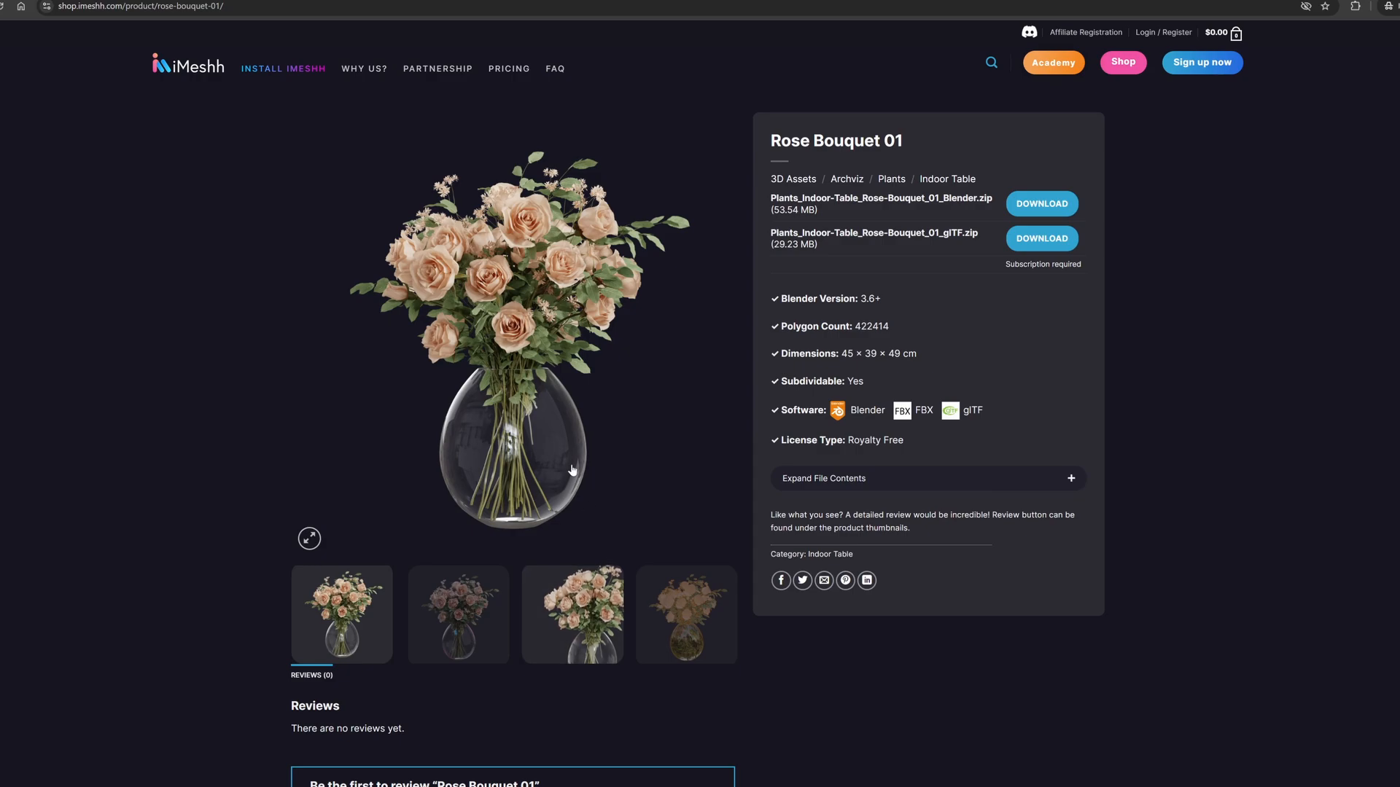
- Examine the enlarged preview images of the Rose Bouquet 01 model
left_click(699, 369)
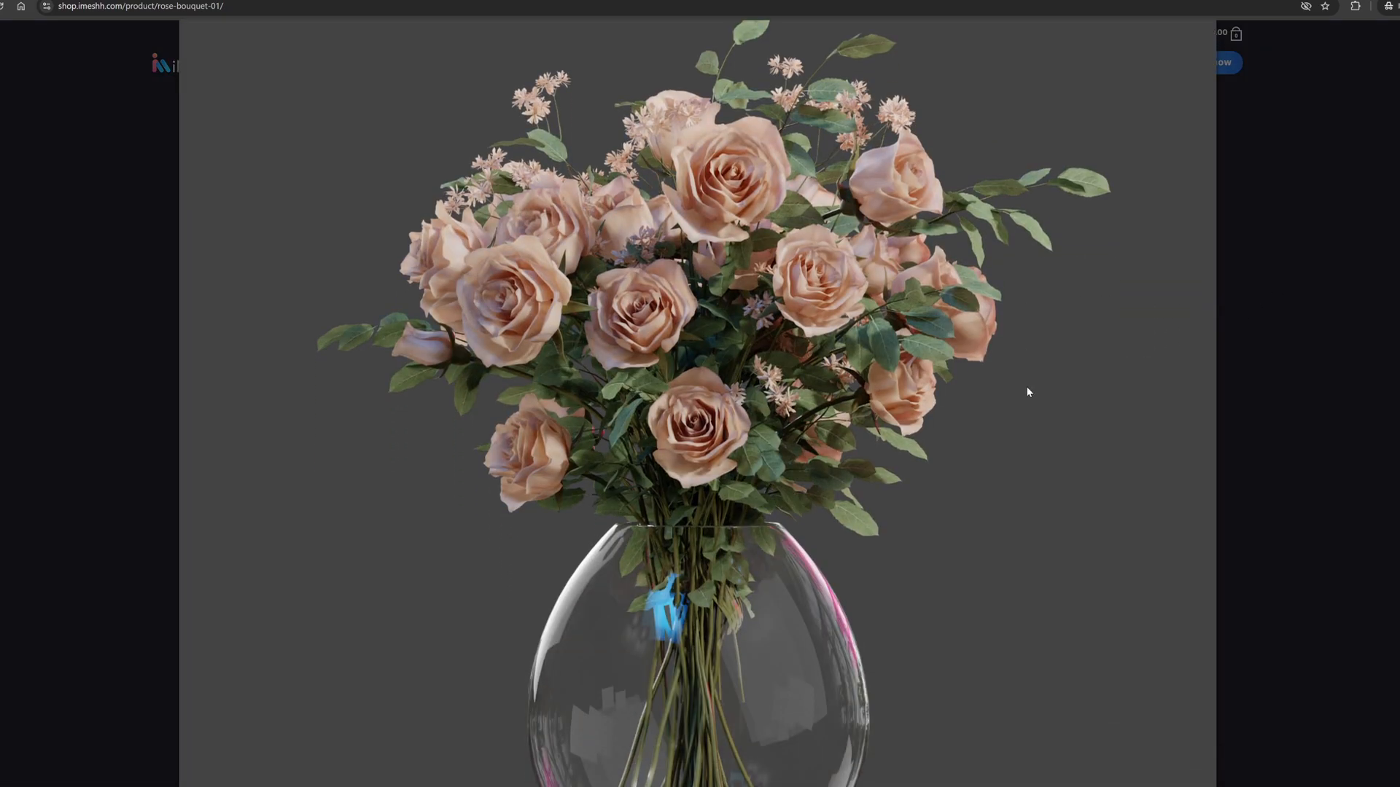
left_click(1028, 393)
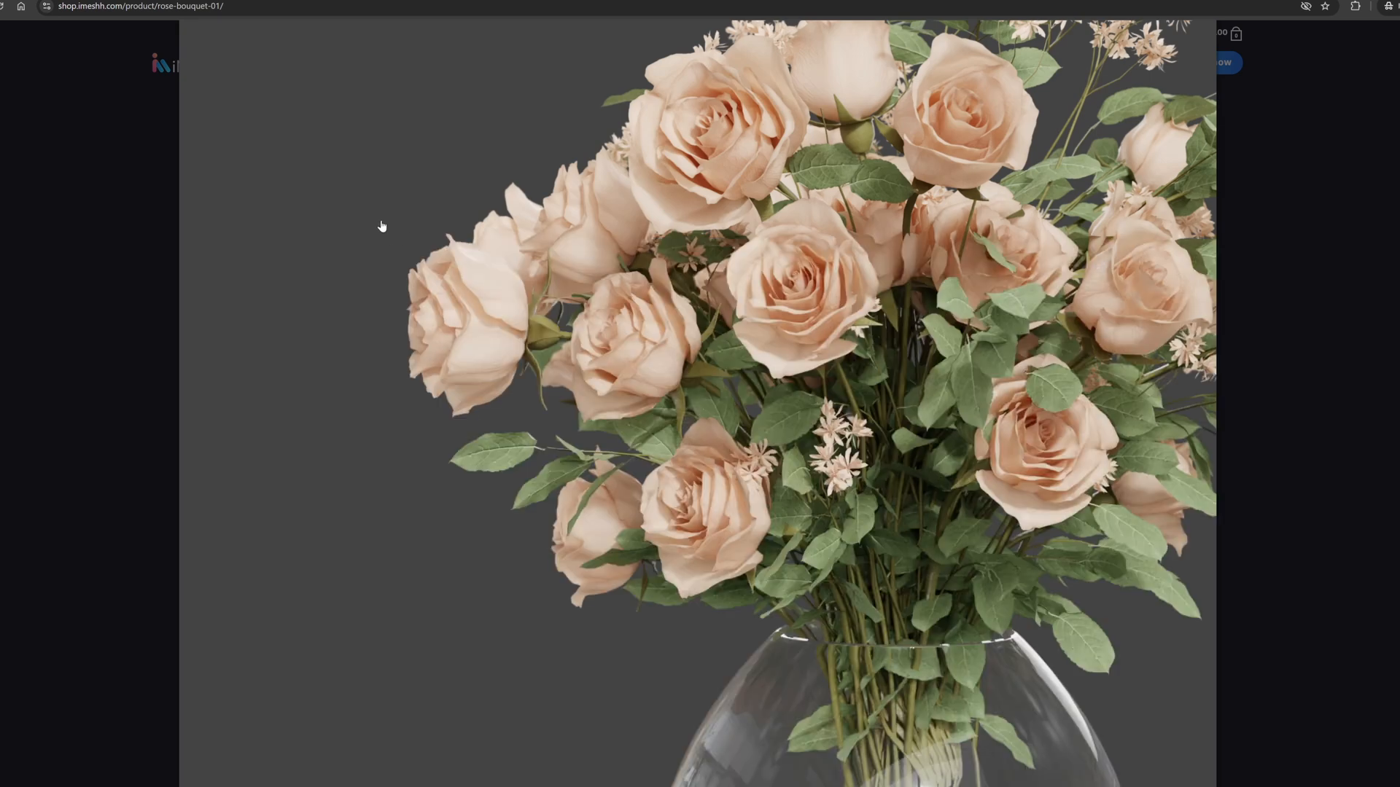
left_click(73, 177)
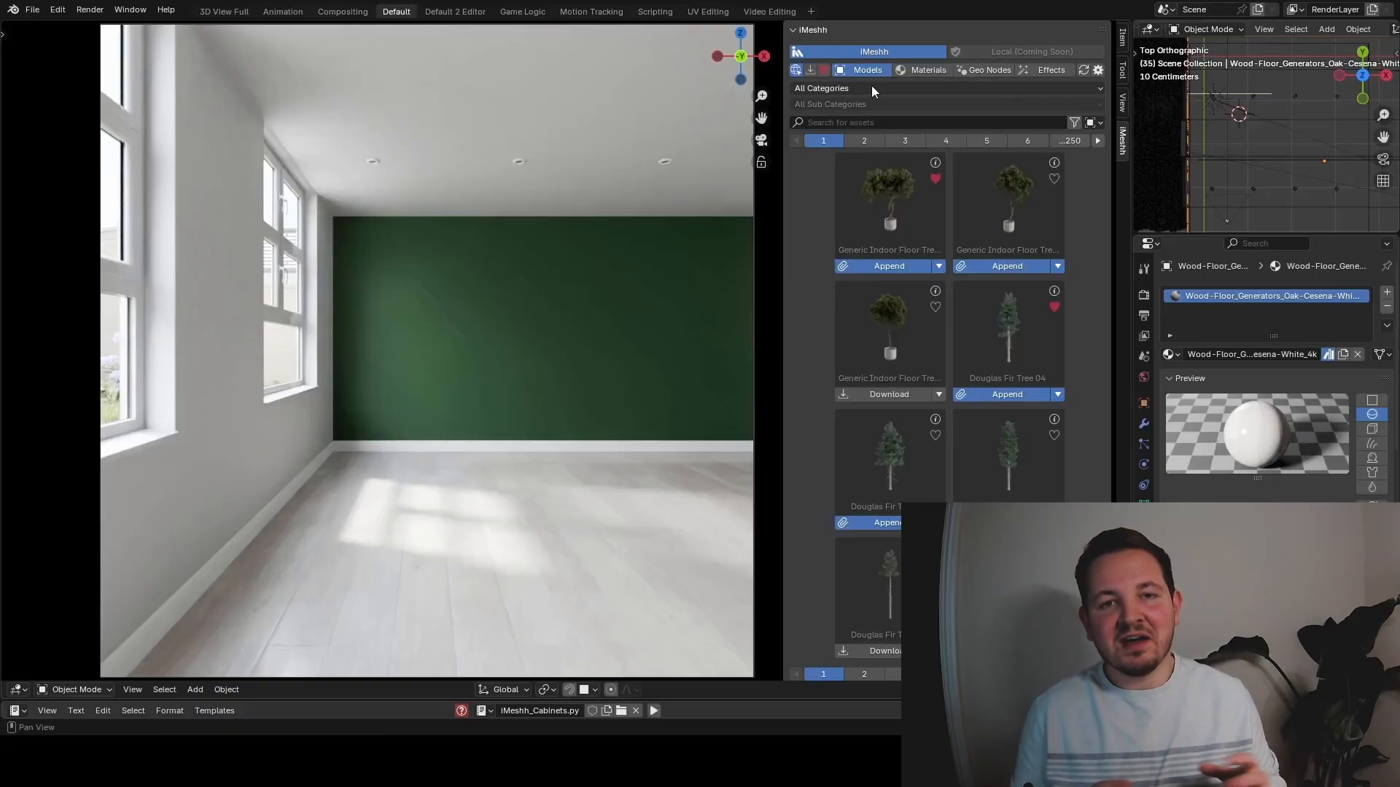
- Add the green two-seater sofa from the Seating category's Sofas and place it facing the camera in the room
left_click(874, 88)
left_click(940, 225)
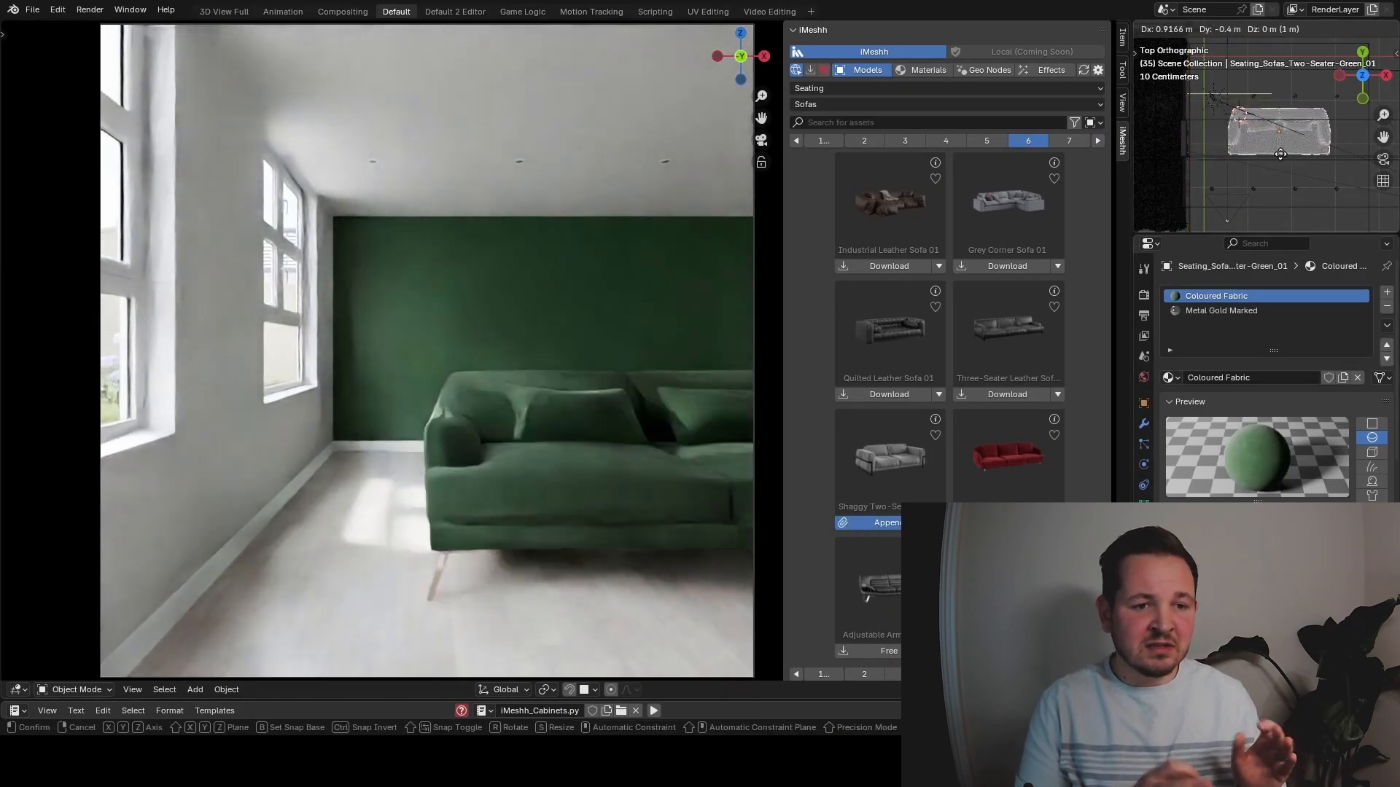
- Search the asset library for "rug", append Abstract Viscose Rug 01 and place it on the floor in front of the sofa
type("rug")
key("Return")
left_click(888, 140)
left_click(1007, 395)
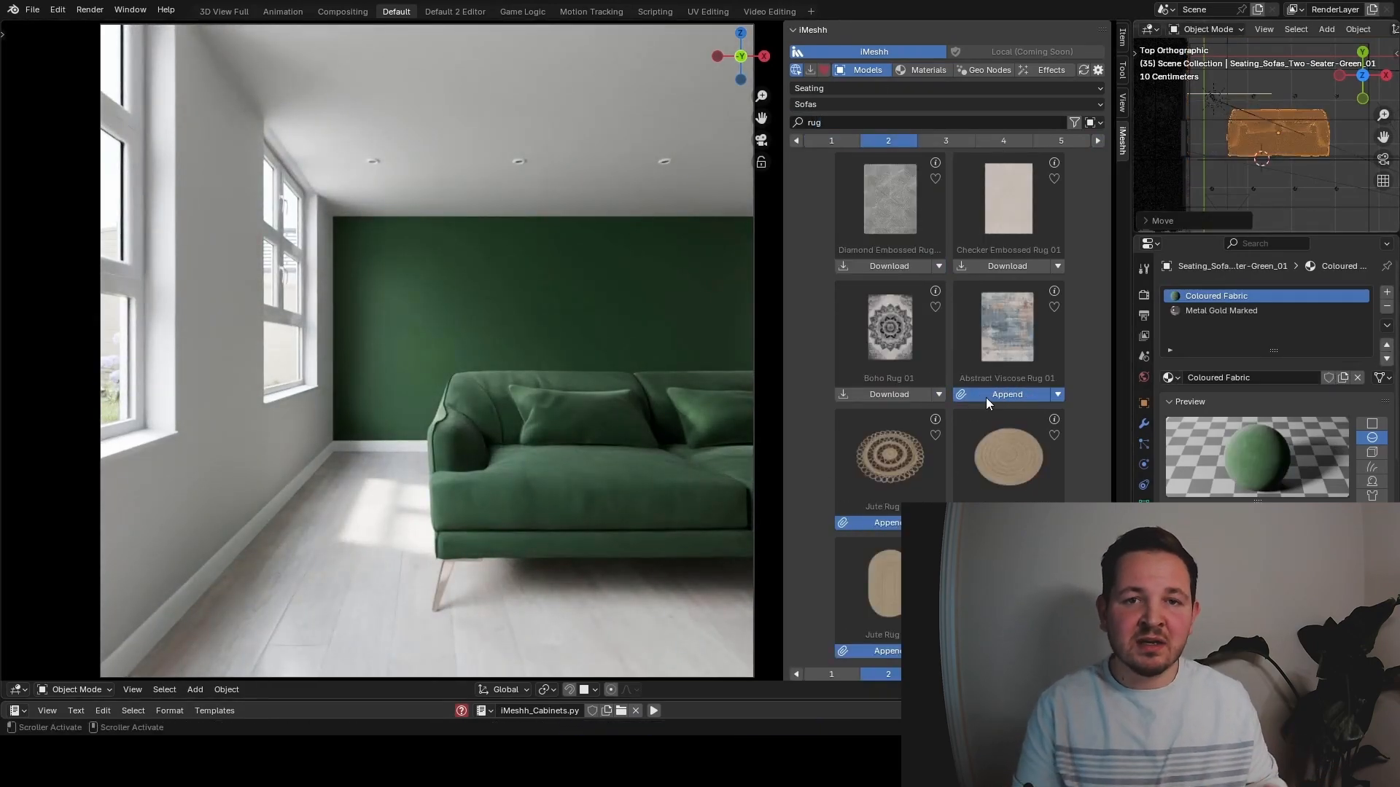
left_click(999, 395)
key("g")
left_click(1298, 175)
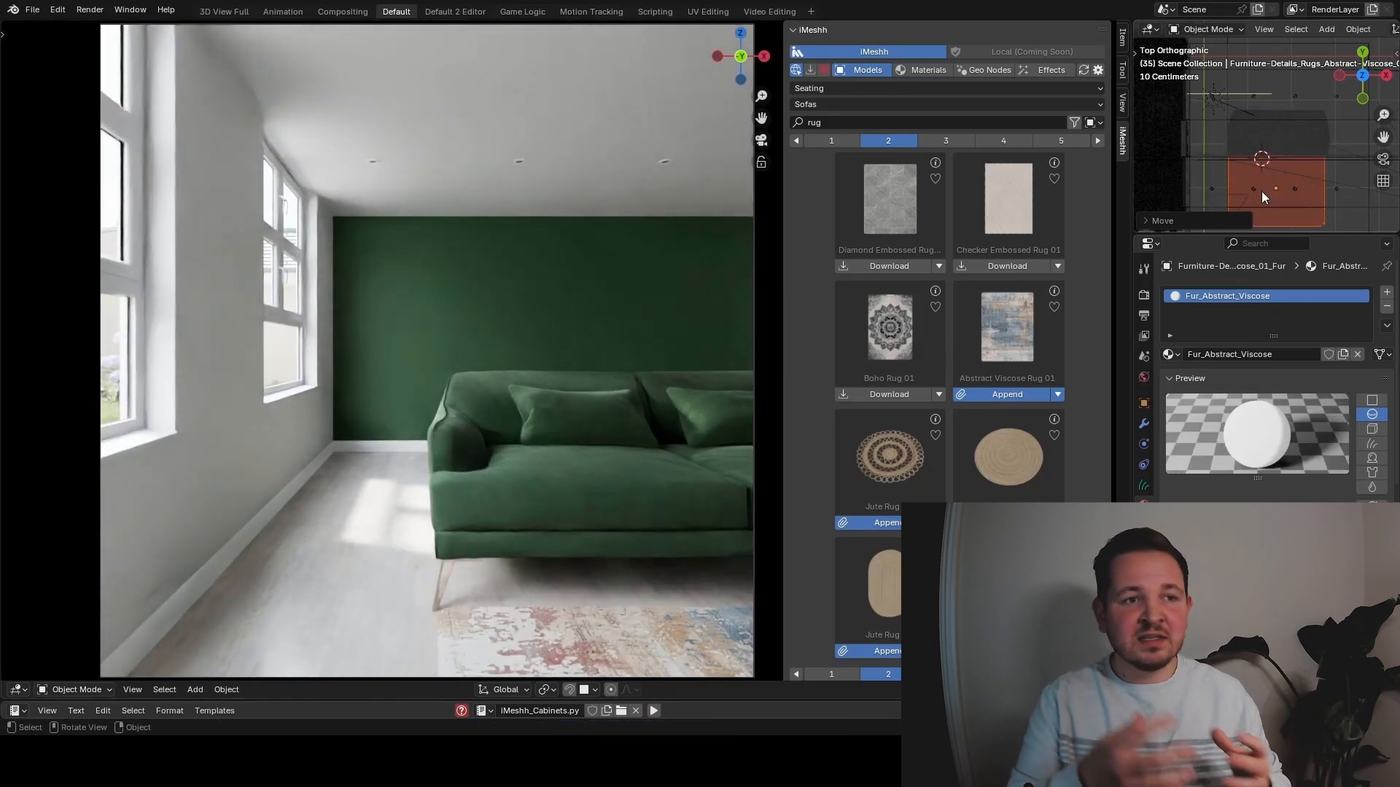
- Download the Rectangular Glass Metal Coffee Table 01 from Coffee Tables, append it and position it on the rug
left_click(945, 88)
left_click(947, 216)
left_click(1007, 394)
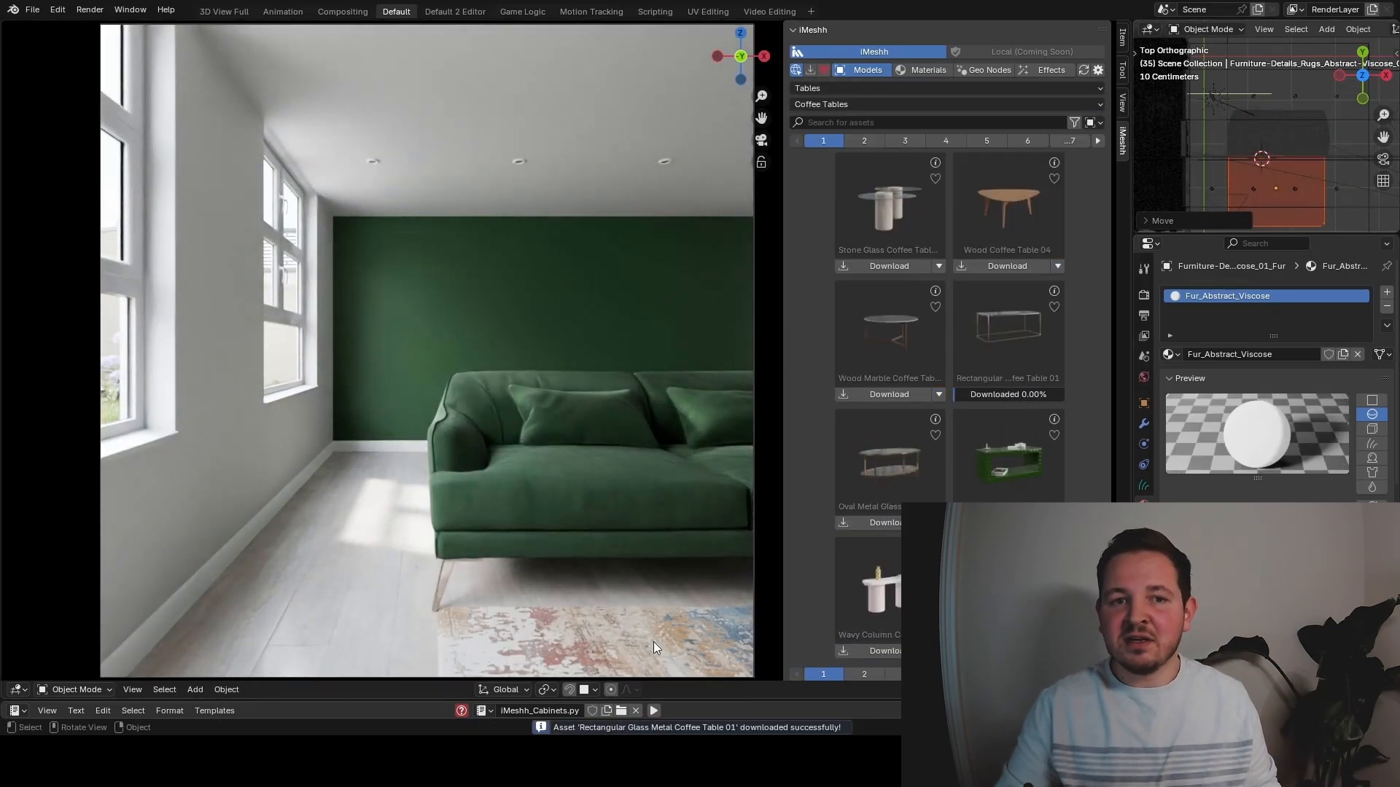
left_click(1007, 395)
key("g")
left_click(1292, 191)
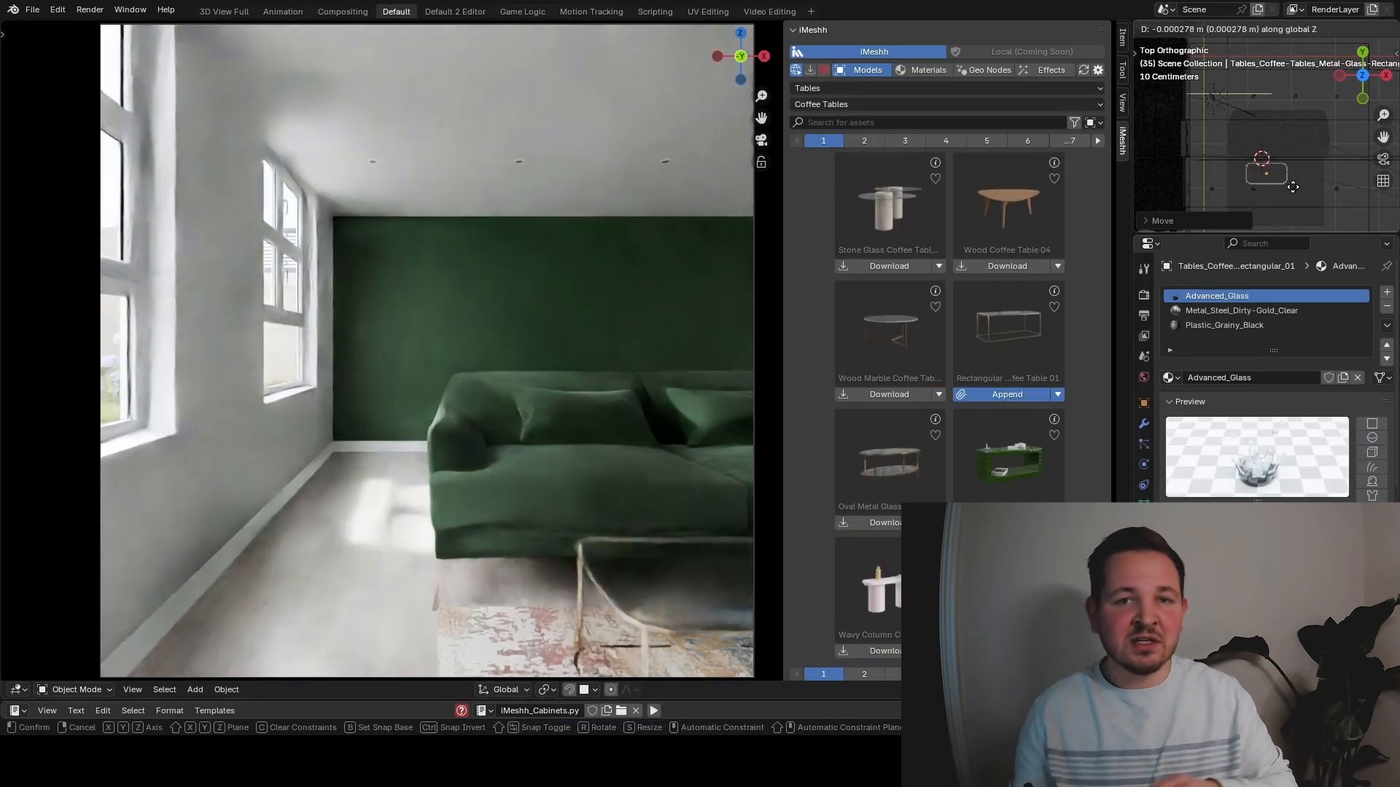
- Download and append the coloured rustic coffee tables, placing the orange glass one beside the sofa near the windows
left_click(1097, 140)
left_click(977, 395)
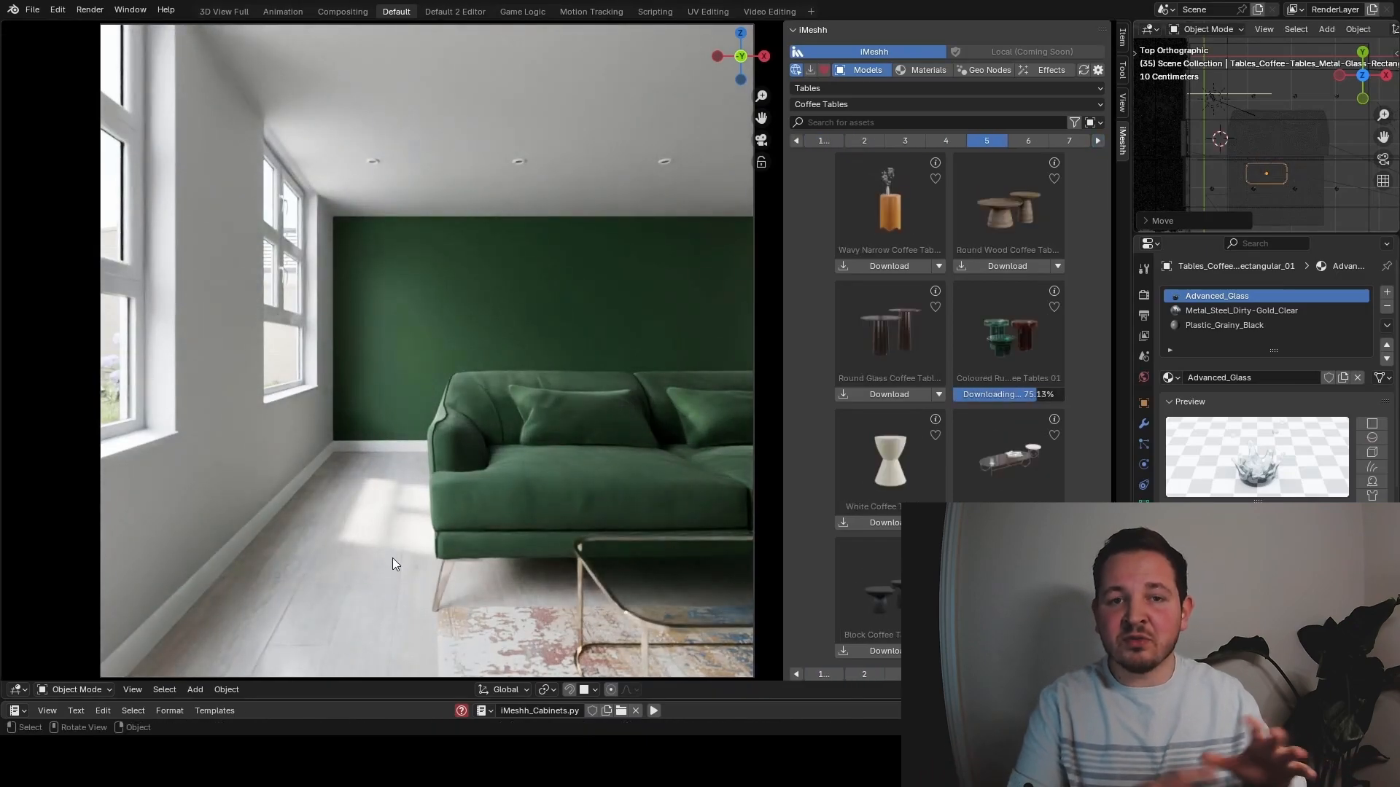
left_click(997, 396)
left_click_drag(1224, 128, 1221, 123)
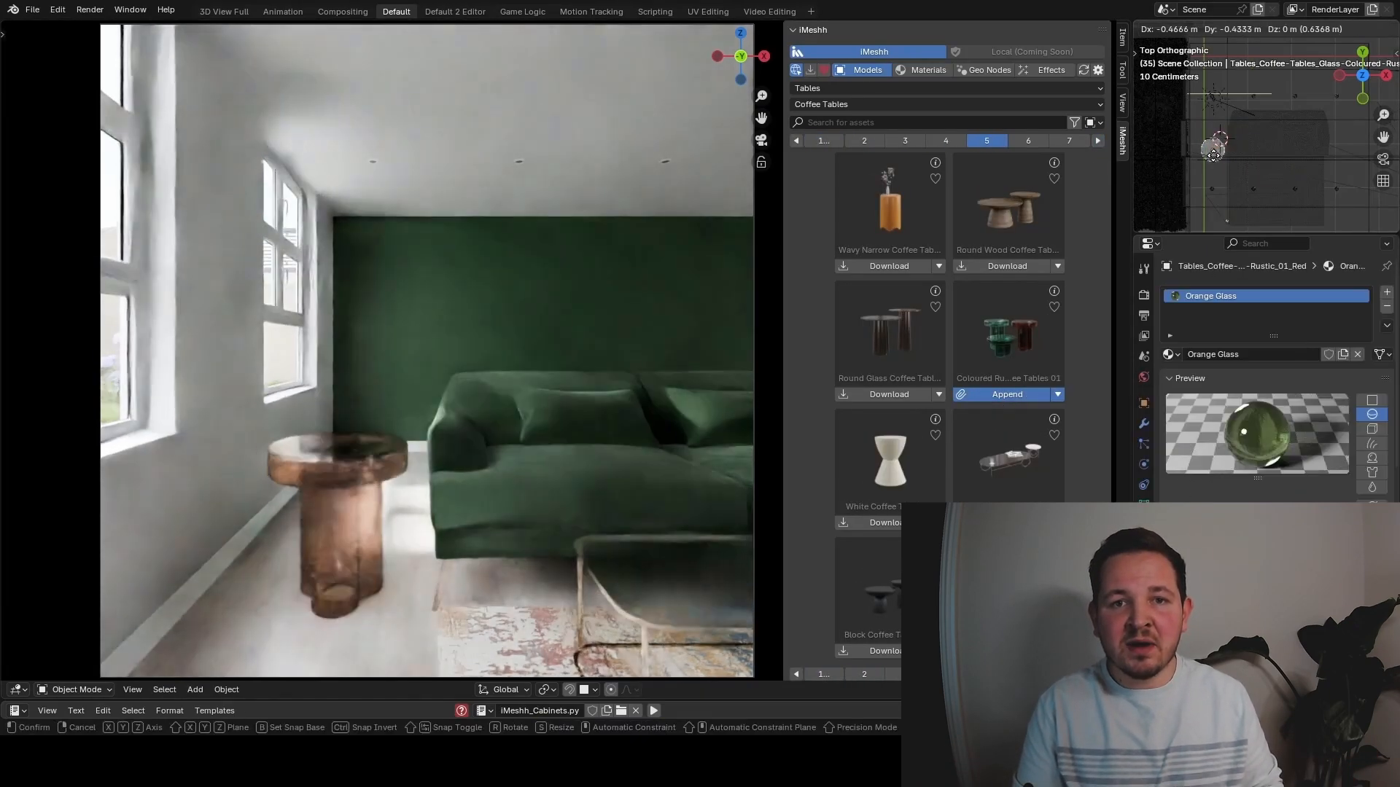
- Browse to Sideboards in the Storage category and place a wooden modern sideboard against the green wall behind the sofa
left_click(945, 88)
left_click(885, 196)
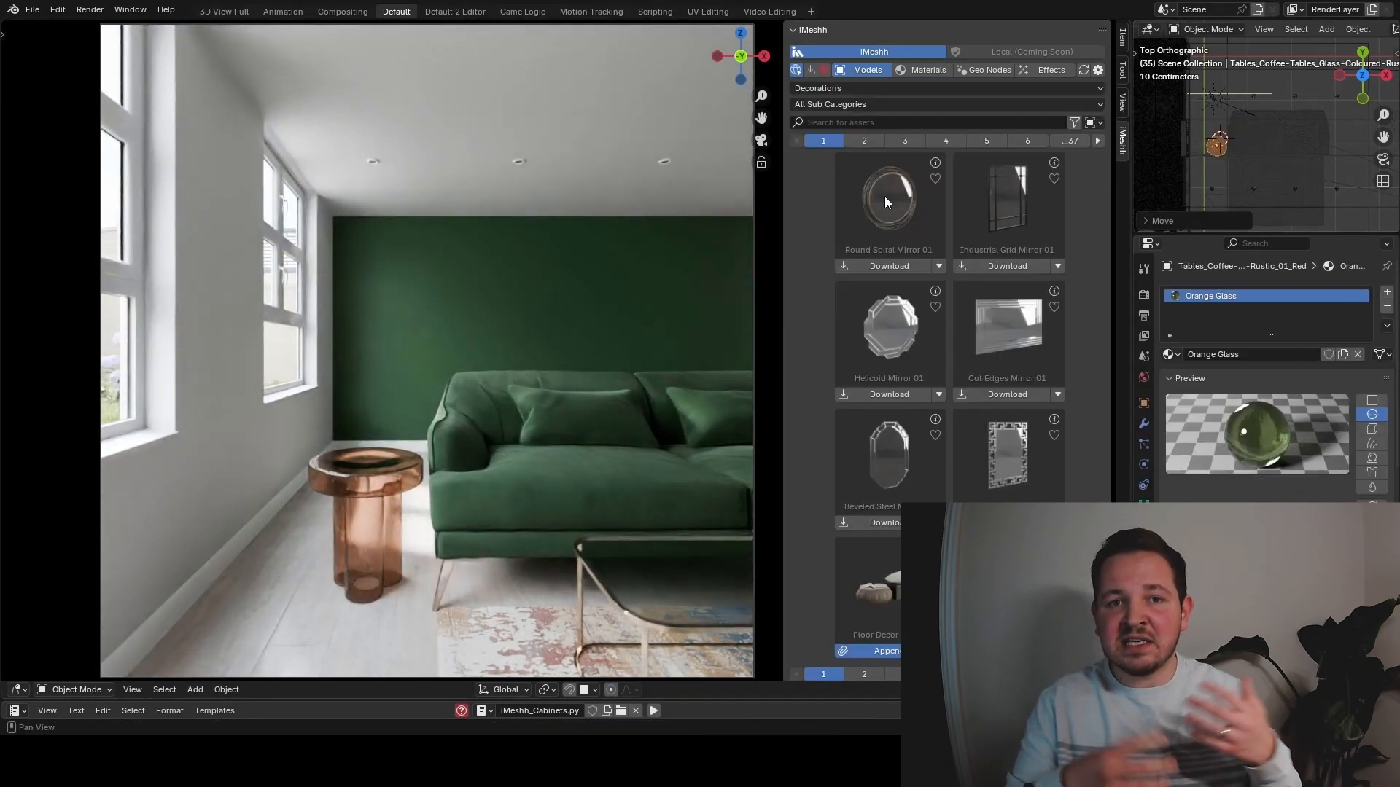
left_click(946, 88)
left_click(855, 134)
left_click(946, 104)
left_click(875, 146)
left_click(946, 104)
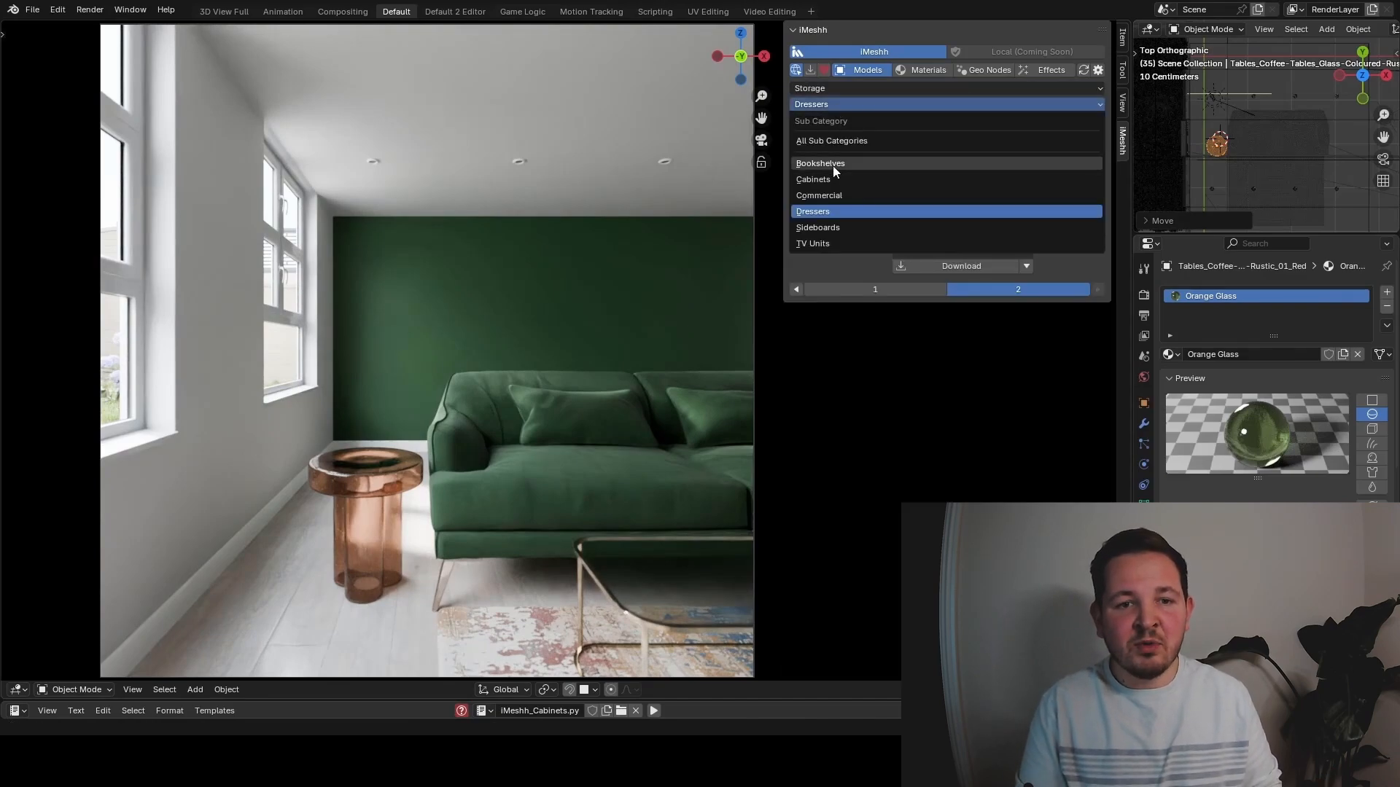
left_click(875, 227)
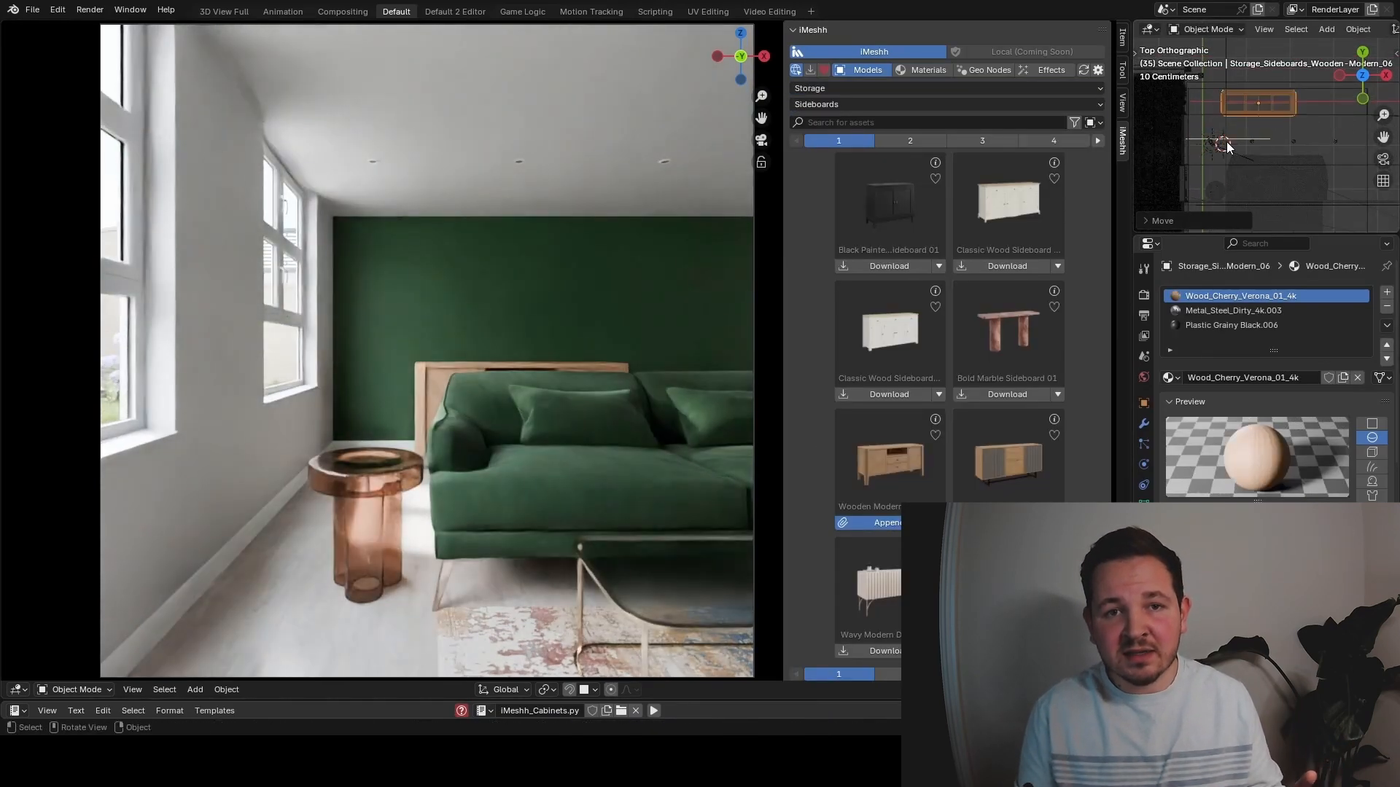
- From the Decor Sets, place Book Shelf Decor Set 12 on the sideboard and a bedroom decor set on the coffee table
left_click(821, 89)
left_click(814, 228)
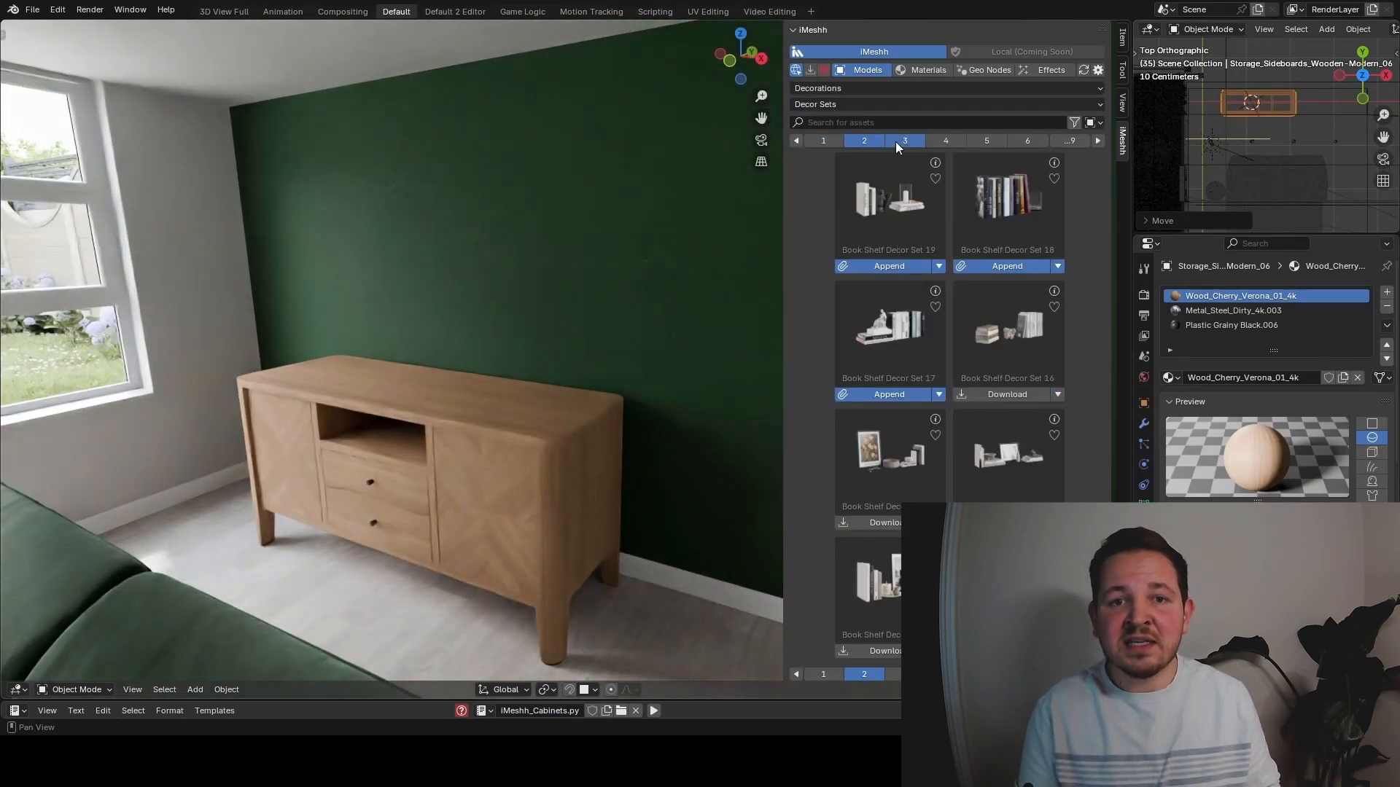
left_click(946, 140)
left_click(864, 140)
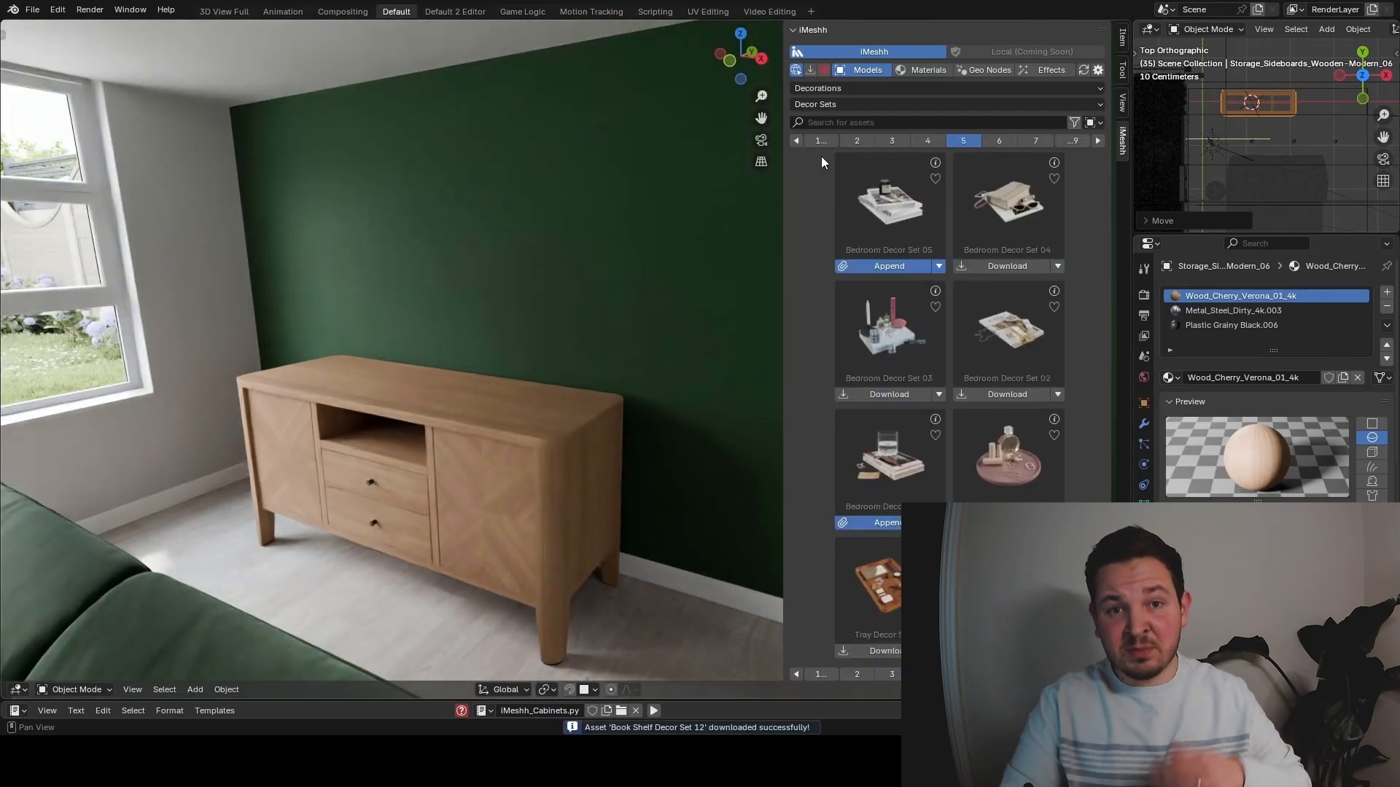
left_click(889, 266)
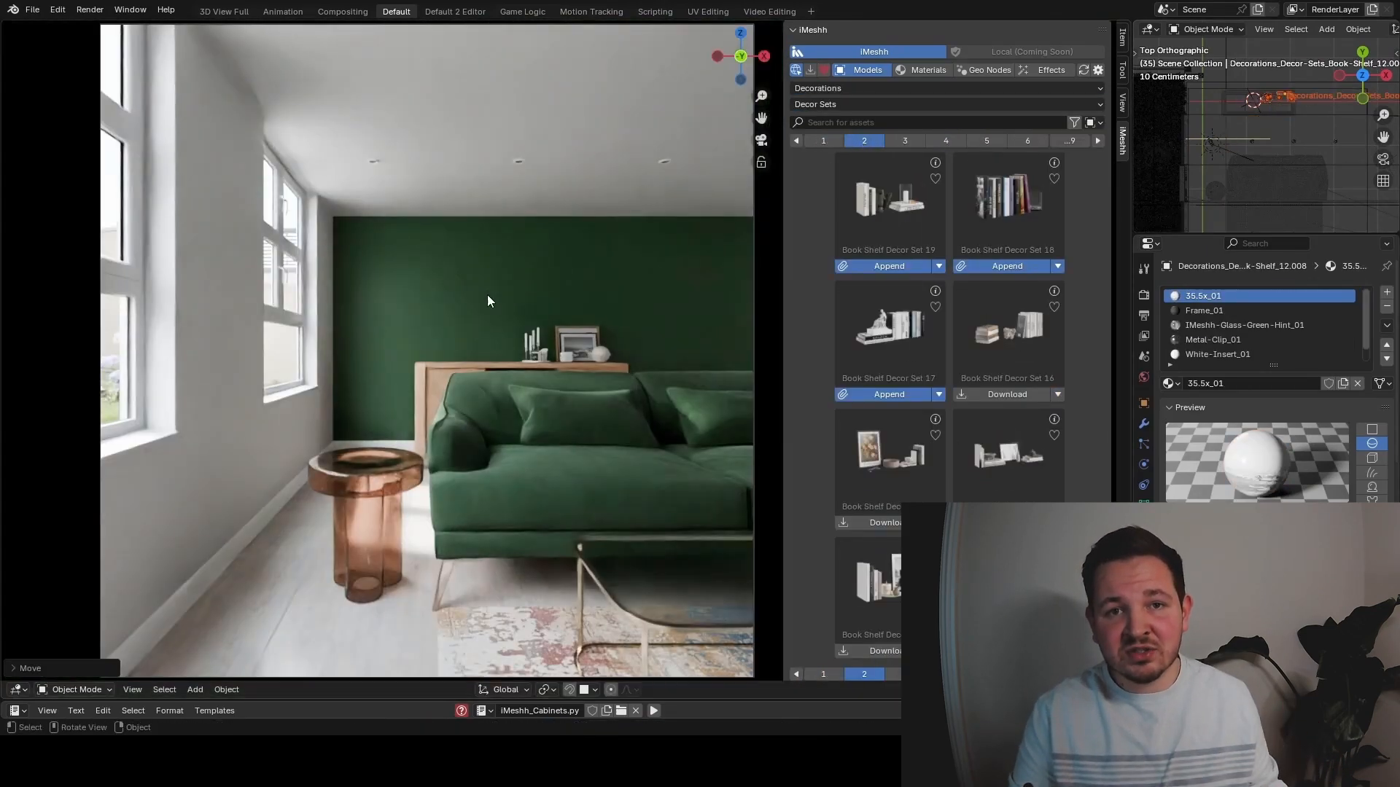
left_click(1018, 140)
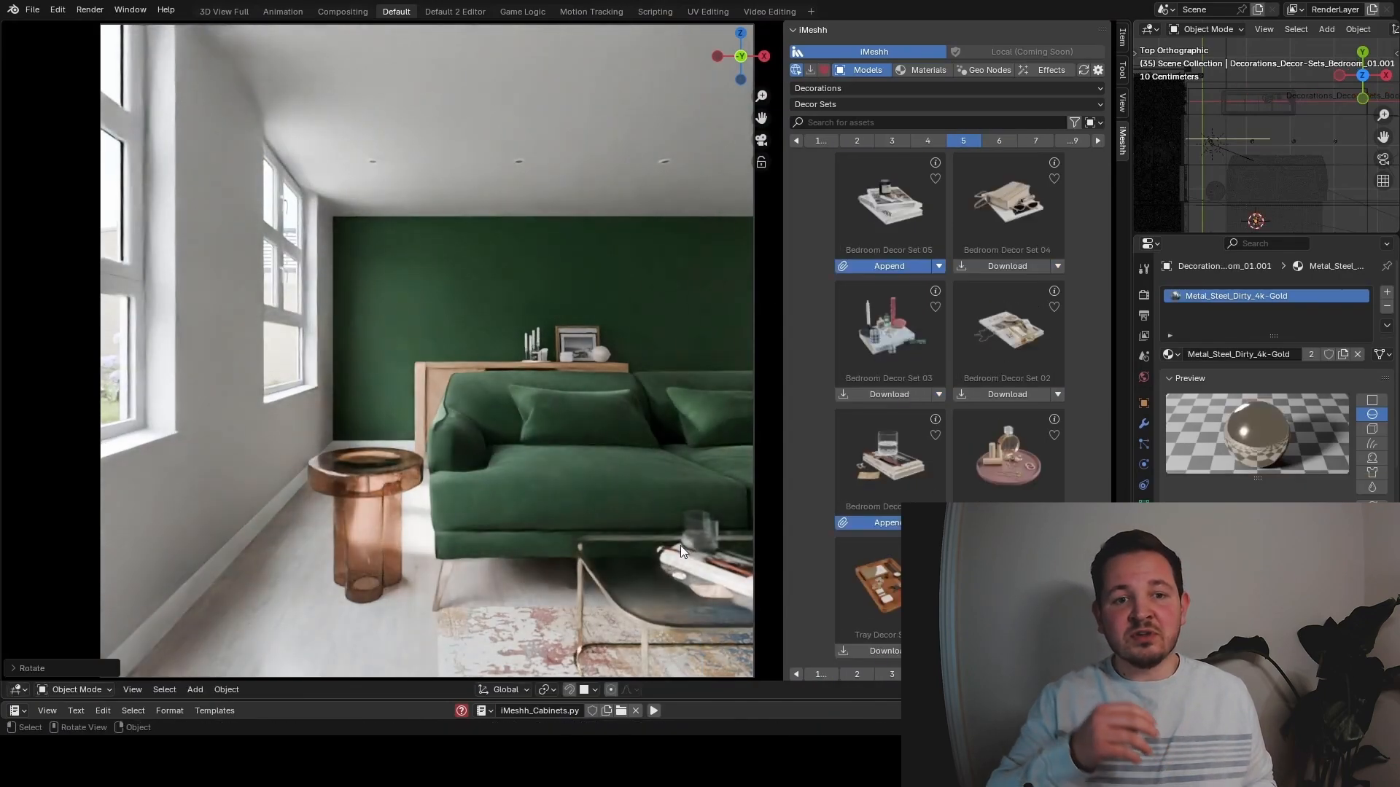
- Search for "mirror", try the industrial grid mirror, and hang Round Spiral Mirror 01 on the green wall above the sideboard
type("mirror")
key("Return")
left_click(889, 266)
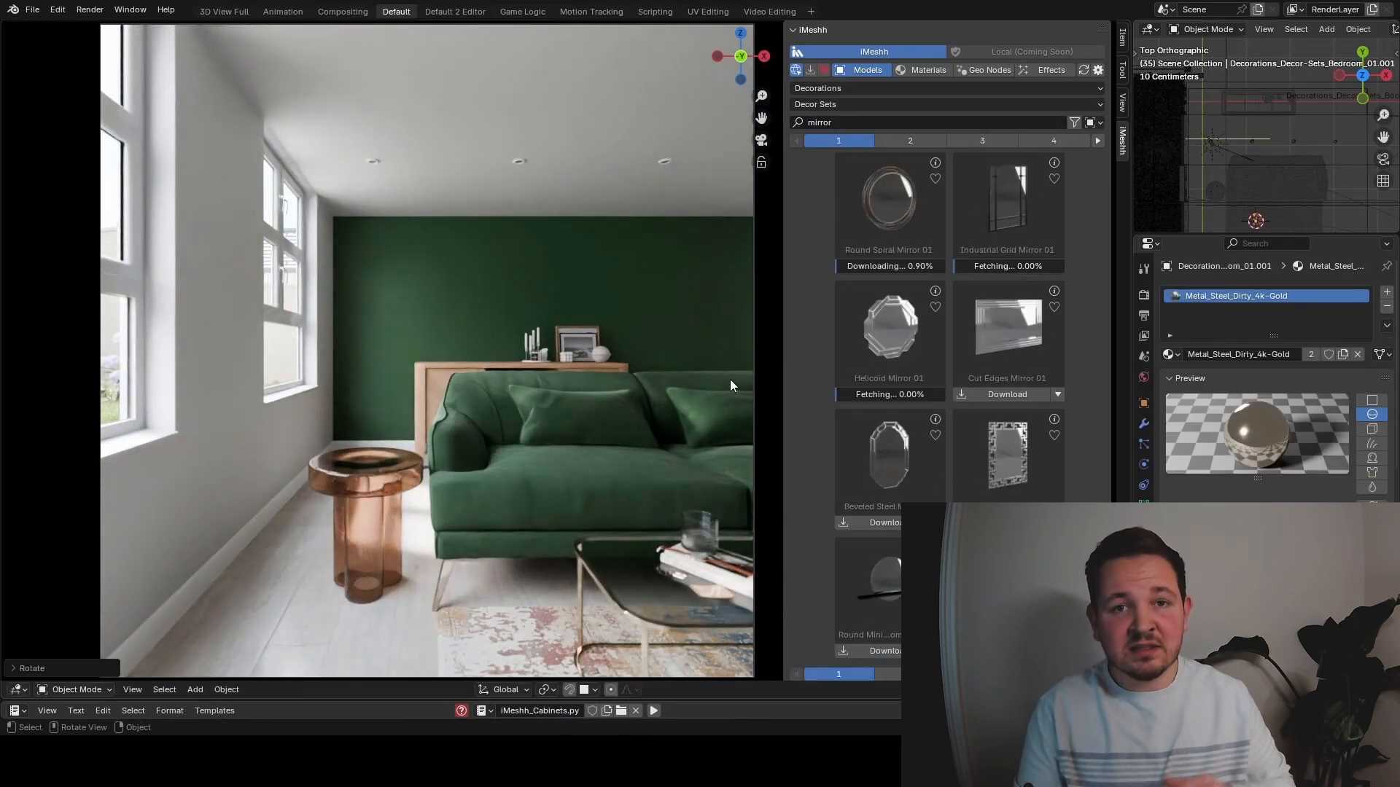
key("ctrl+z")
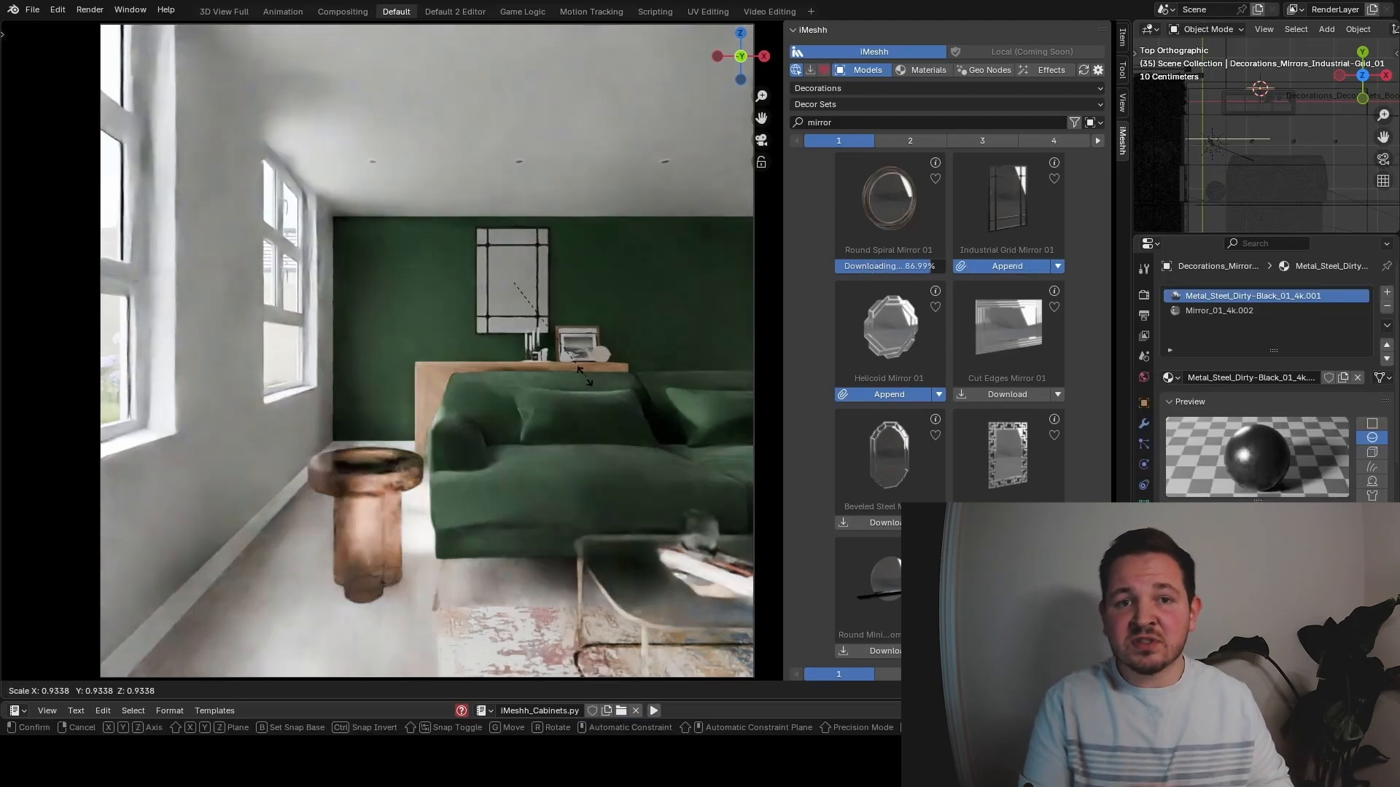
- Append the pastel minimal table lamp from the Lighting category's Table Lamps and stand it on the sideboard
left_click(825, 88)
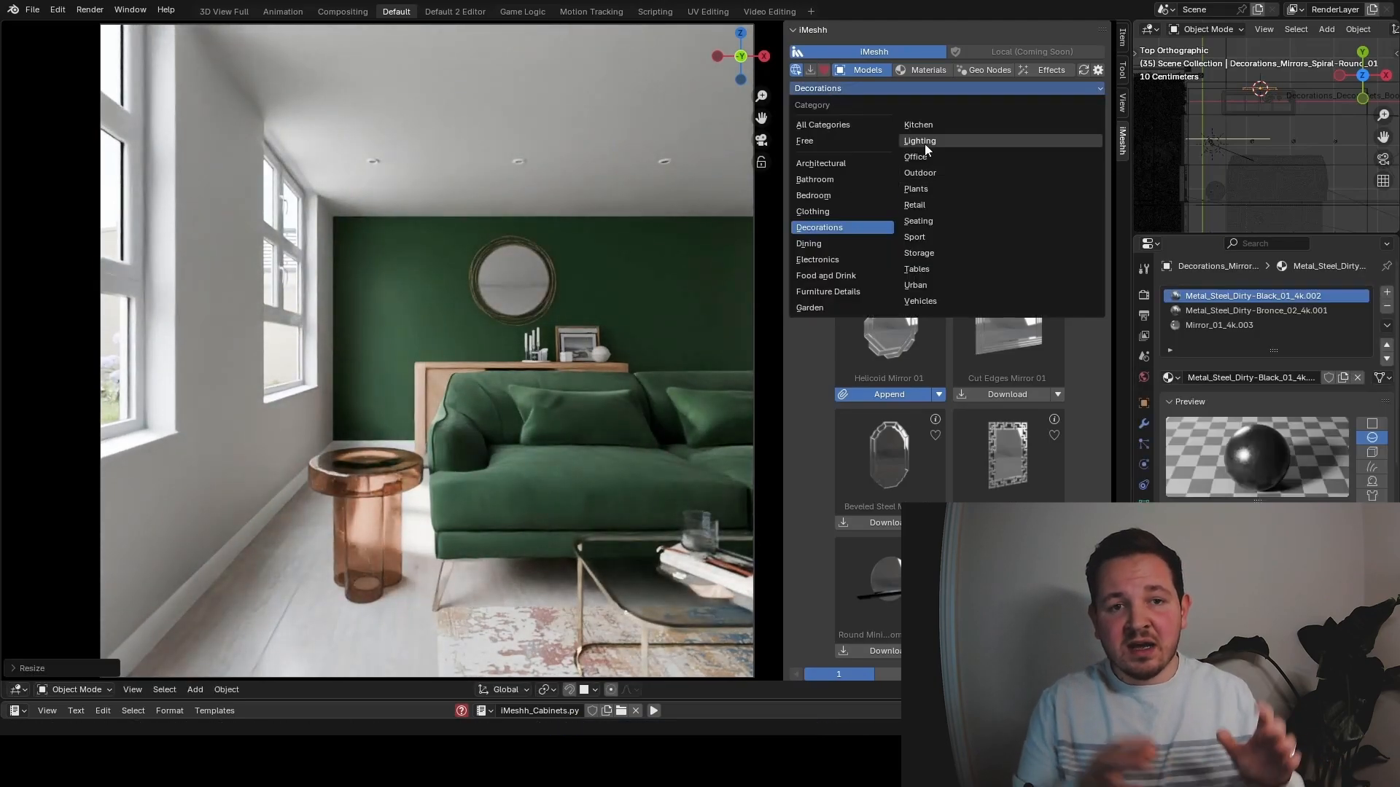
left_click(925, 146)
left_click(888, 140)
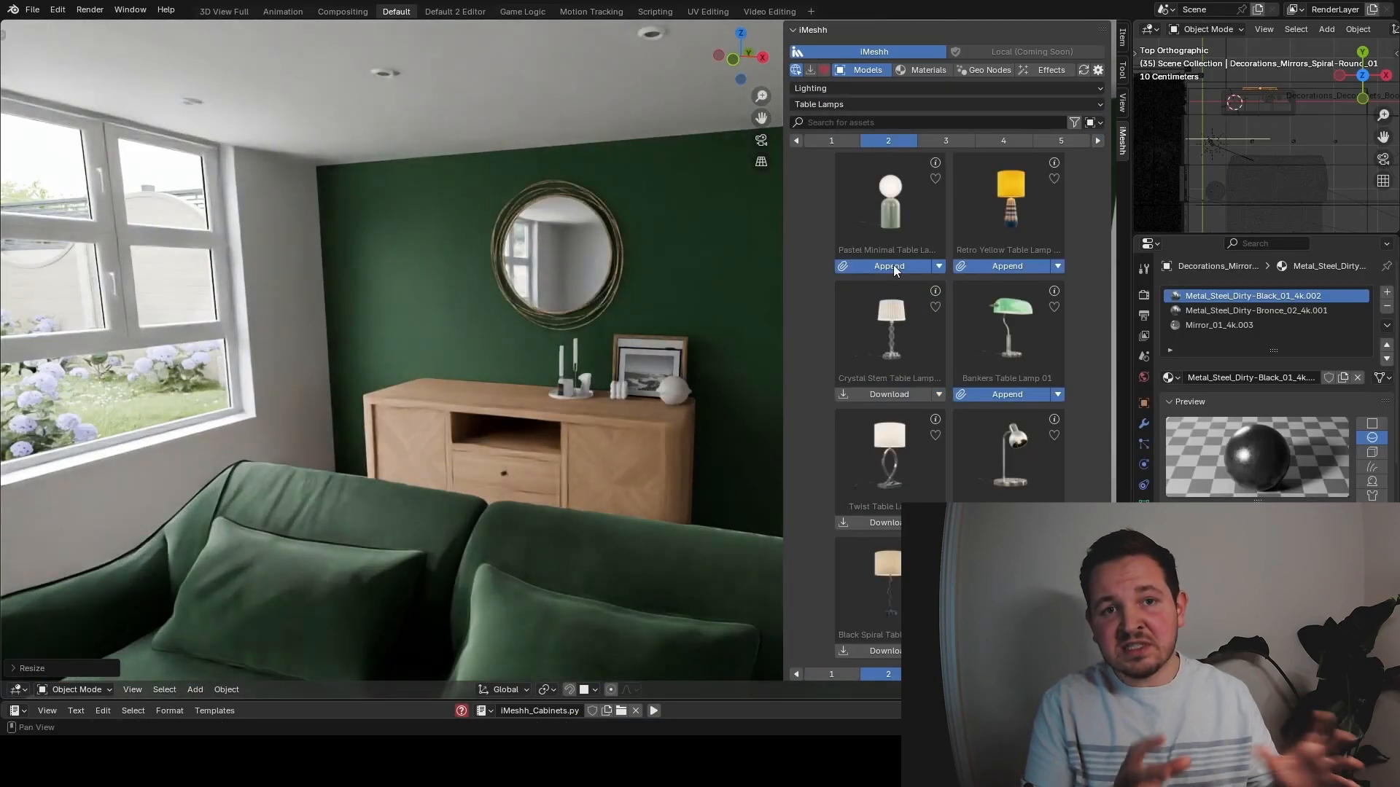
left_click(889, 266)
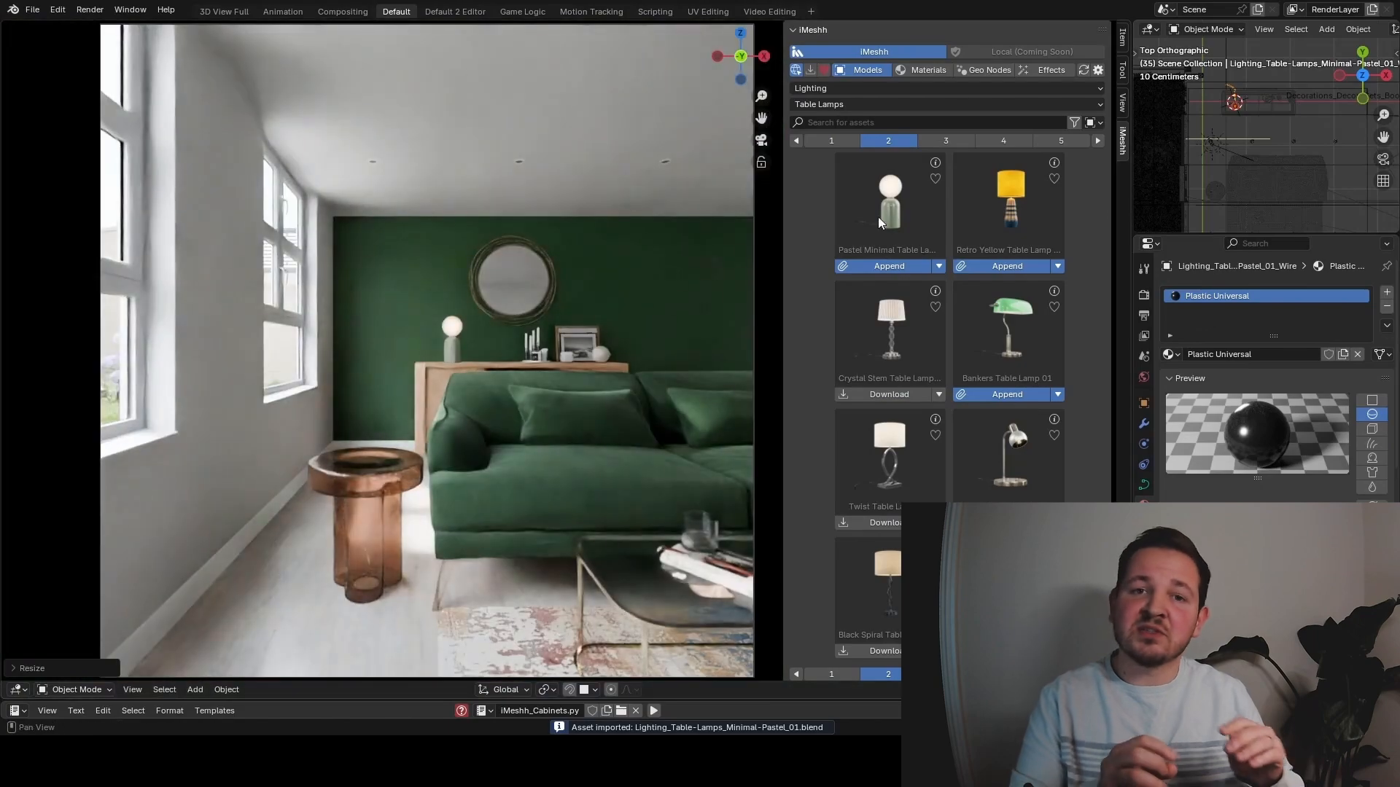
- Add a banana palm from the Plants category in the corner beside the sideboard and set the insertion point on the windowsill
left_click(825, 89)
left_click(1012, 243)
left_click(878, 523)
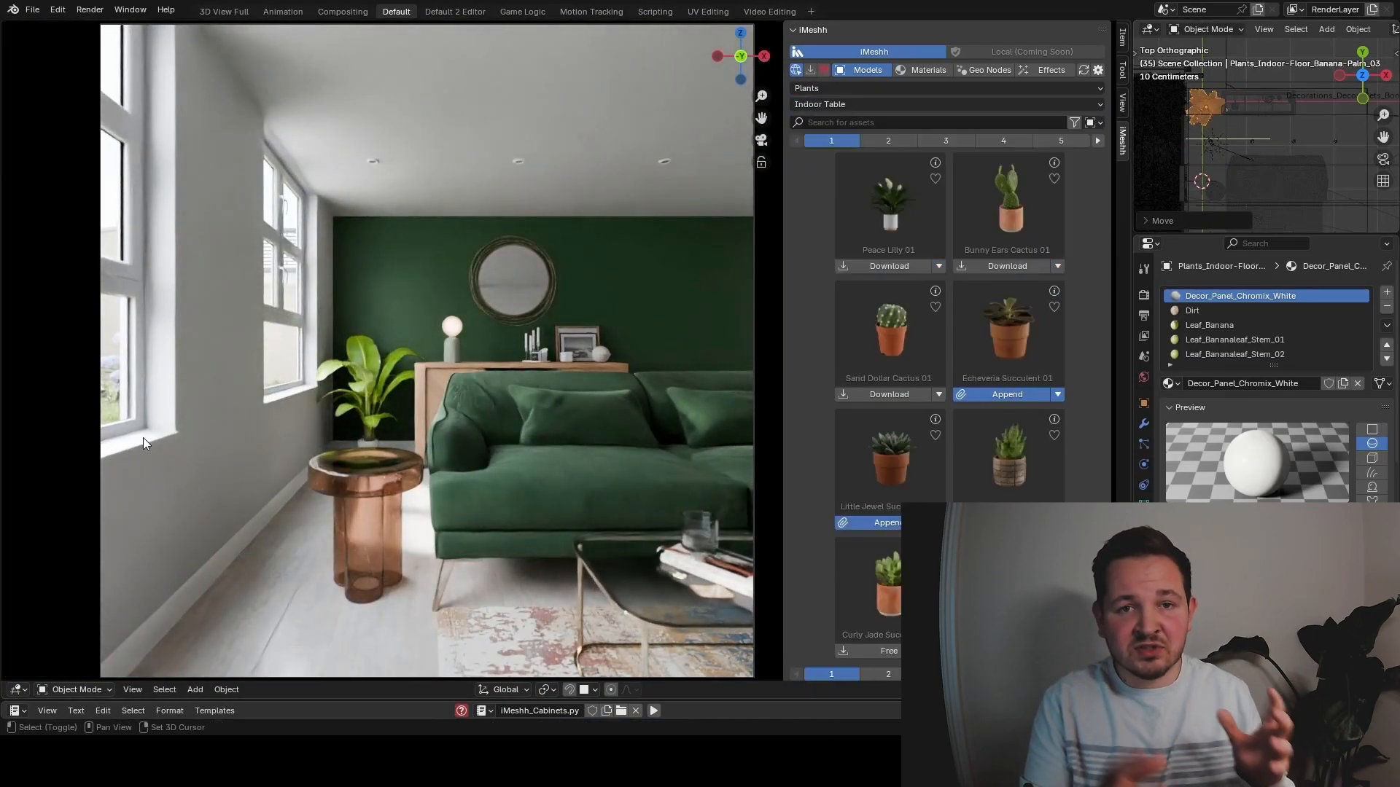
left_click(143, 443)
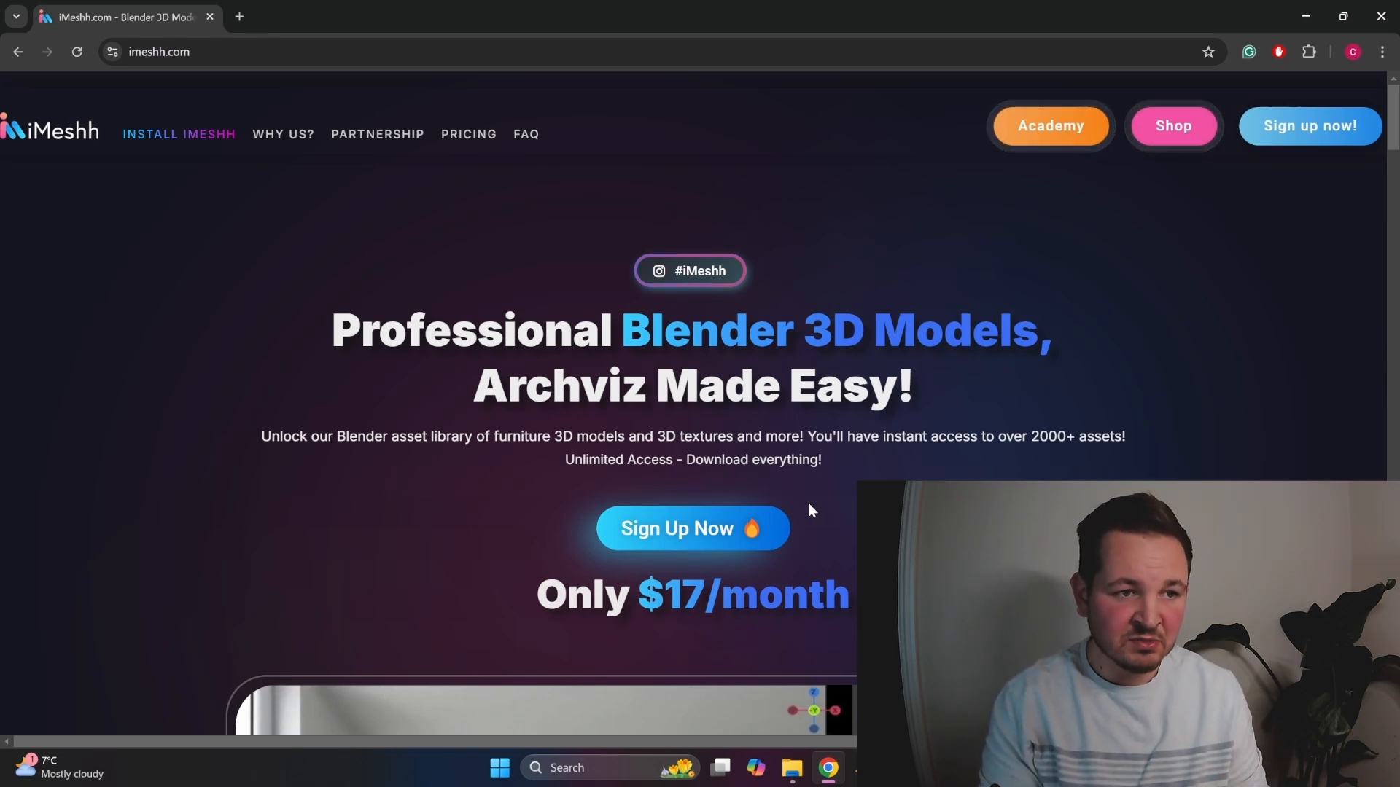
- Open the Install iMeshh page on the website and go to the instructions for installing through the repository
left_click(170, 137)
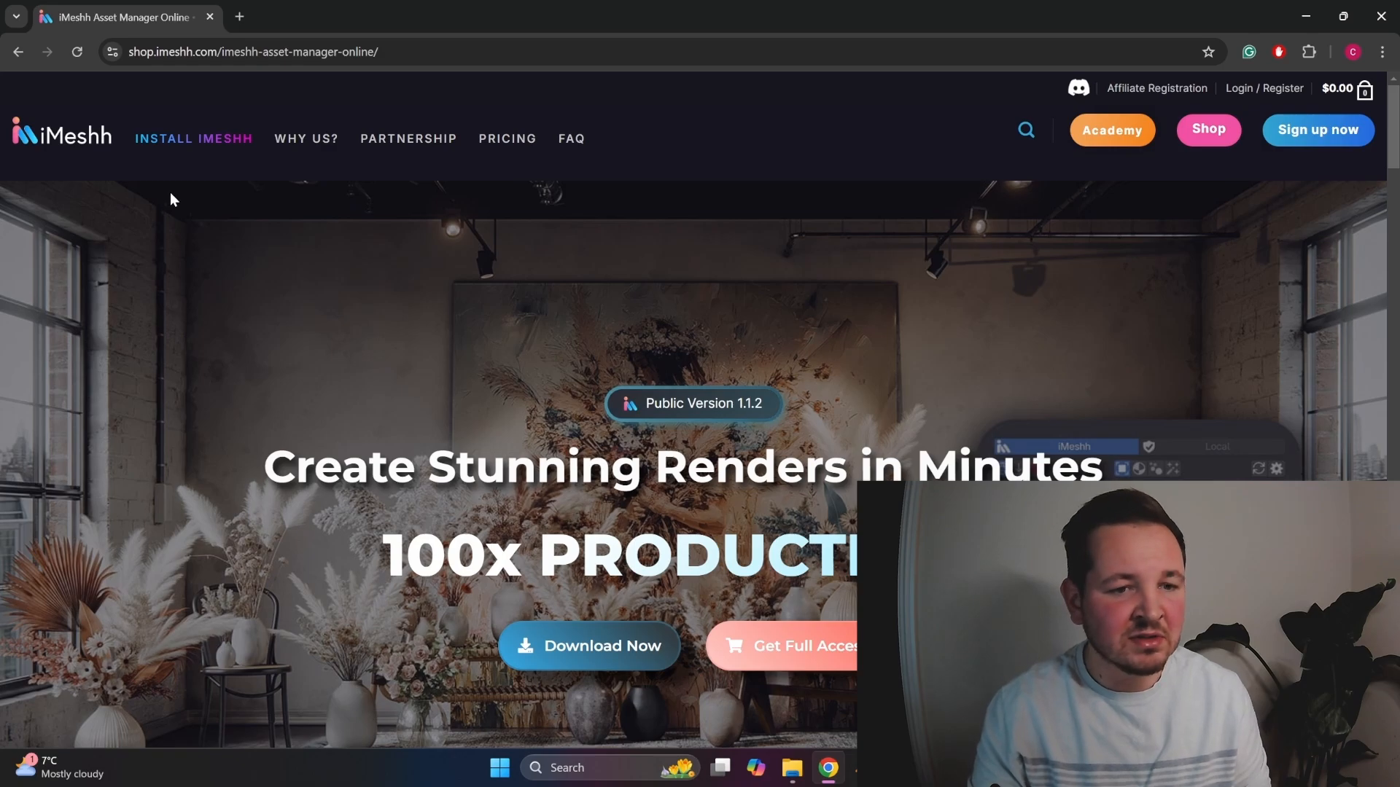
scroll(319, 279, "down", 10)
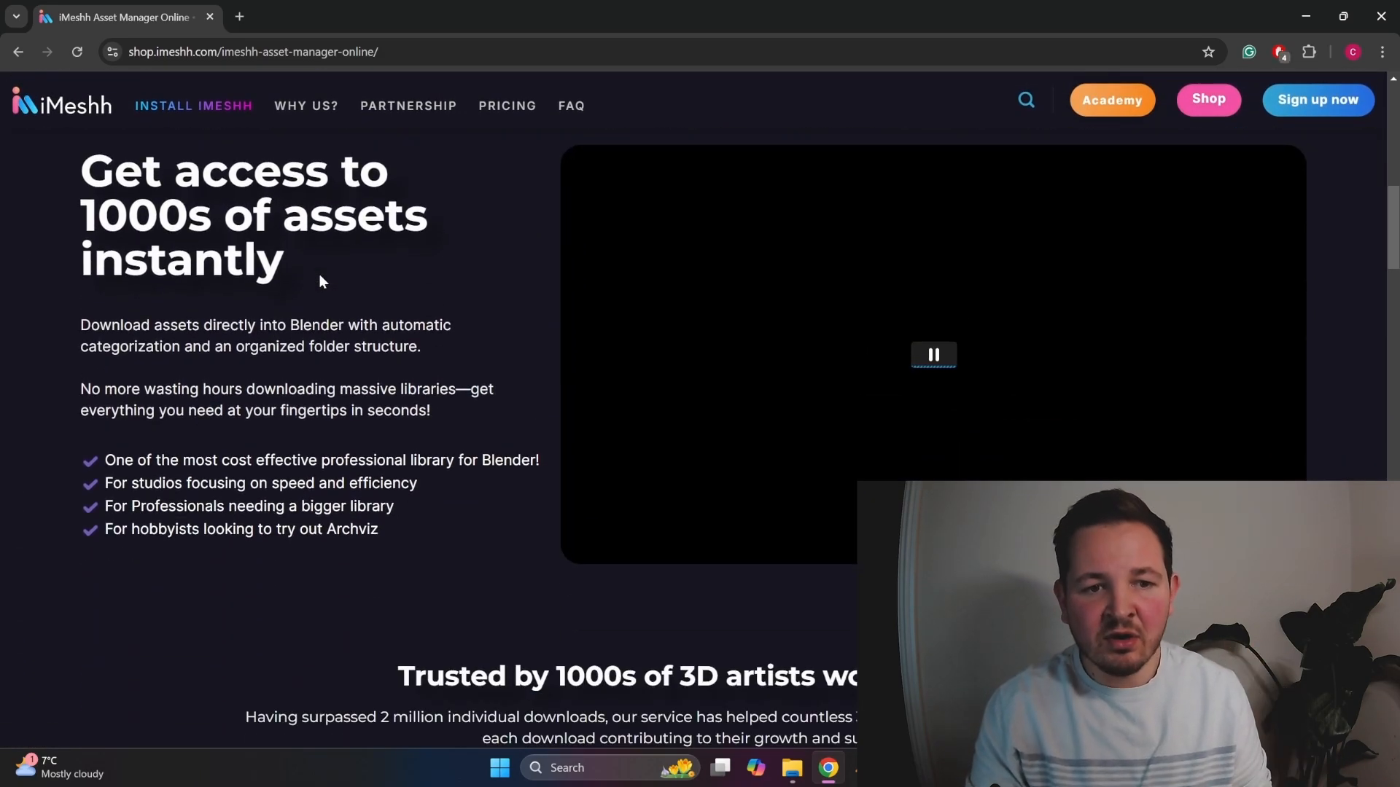
scroll(320, 276, "down", 9)
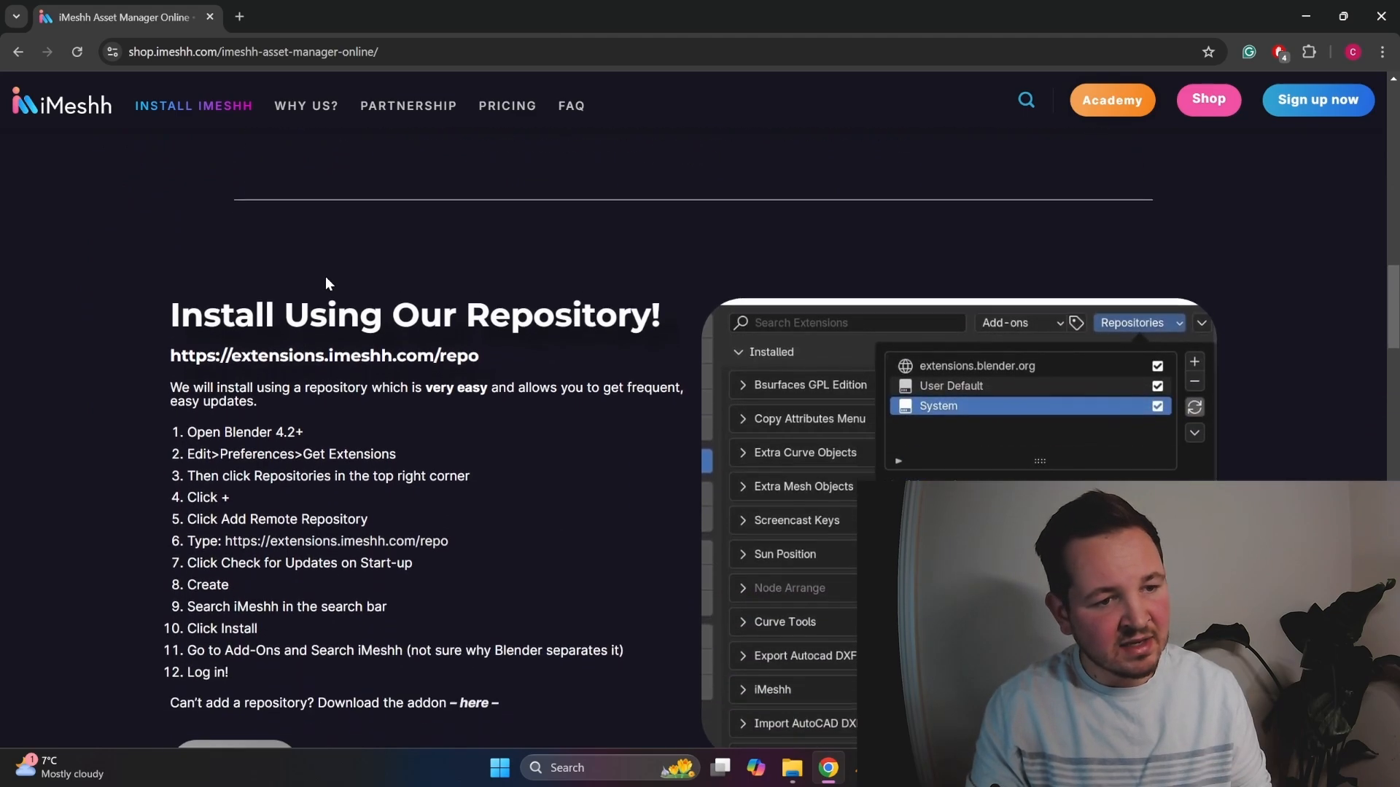
scroll(325, 281, "down", 1)
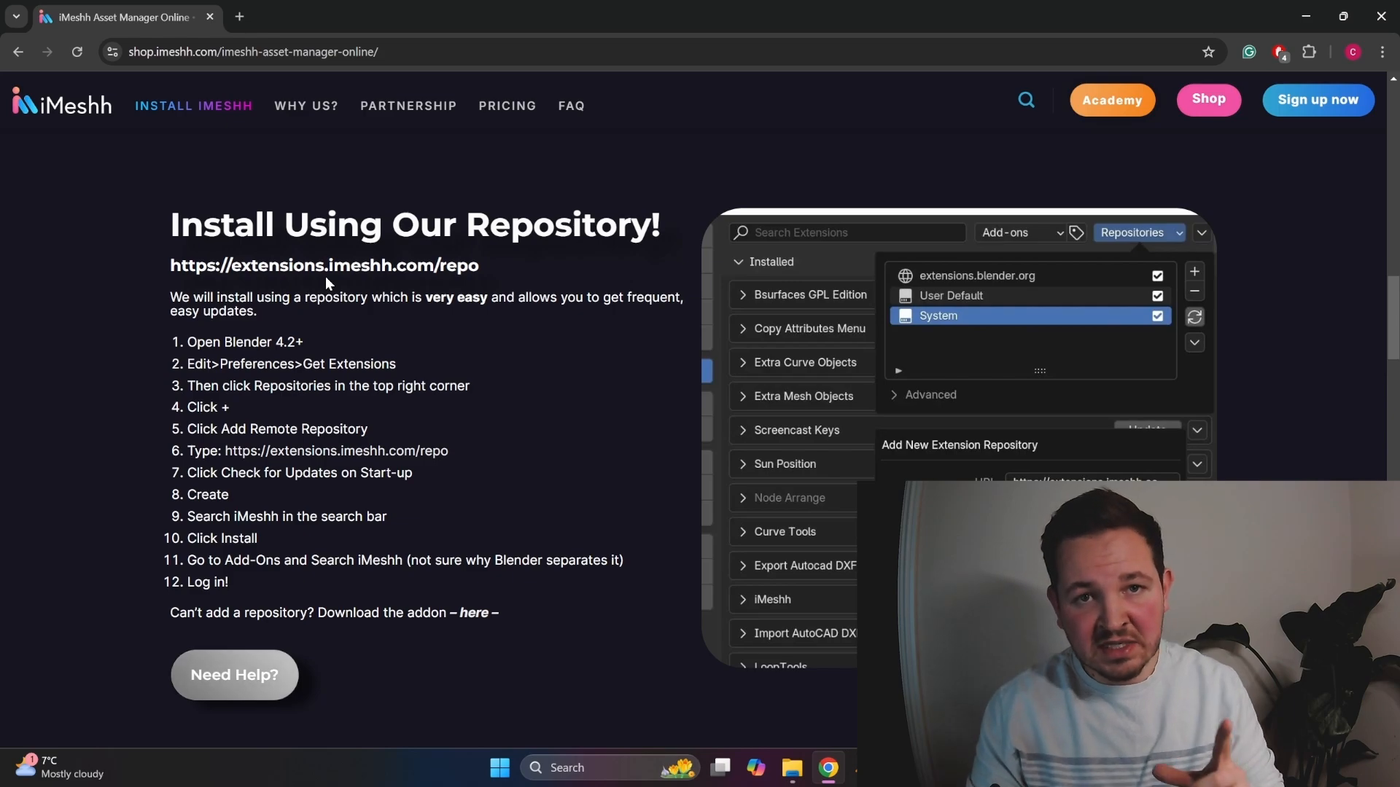
left_click_drag(170, 268, 247, 275)
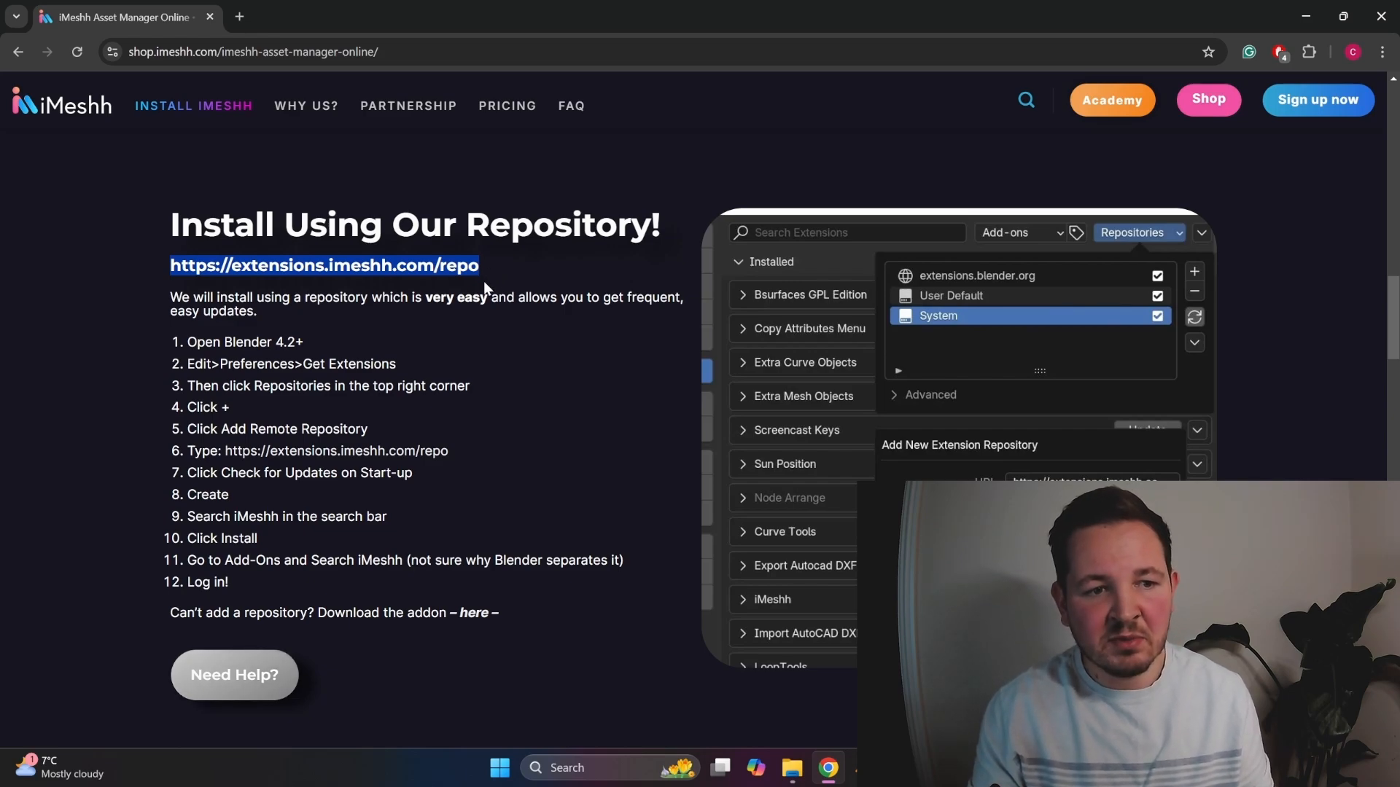
key("alt+Tab")
key("Tab")
key("Tab")
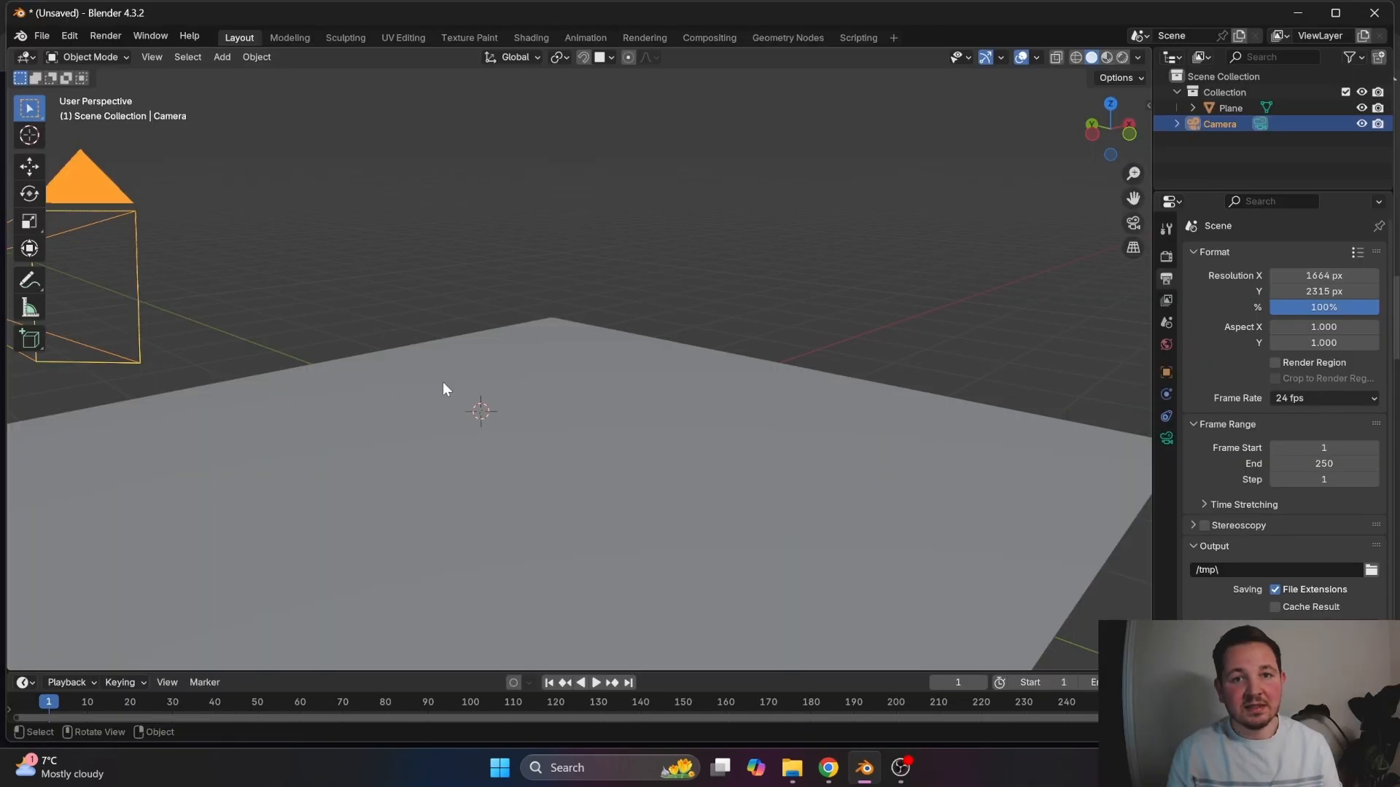
left_click(67, 37)
left_click(136, 243)
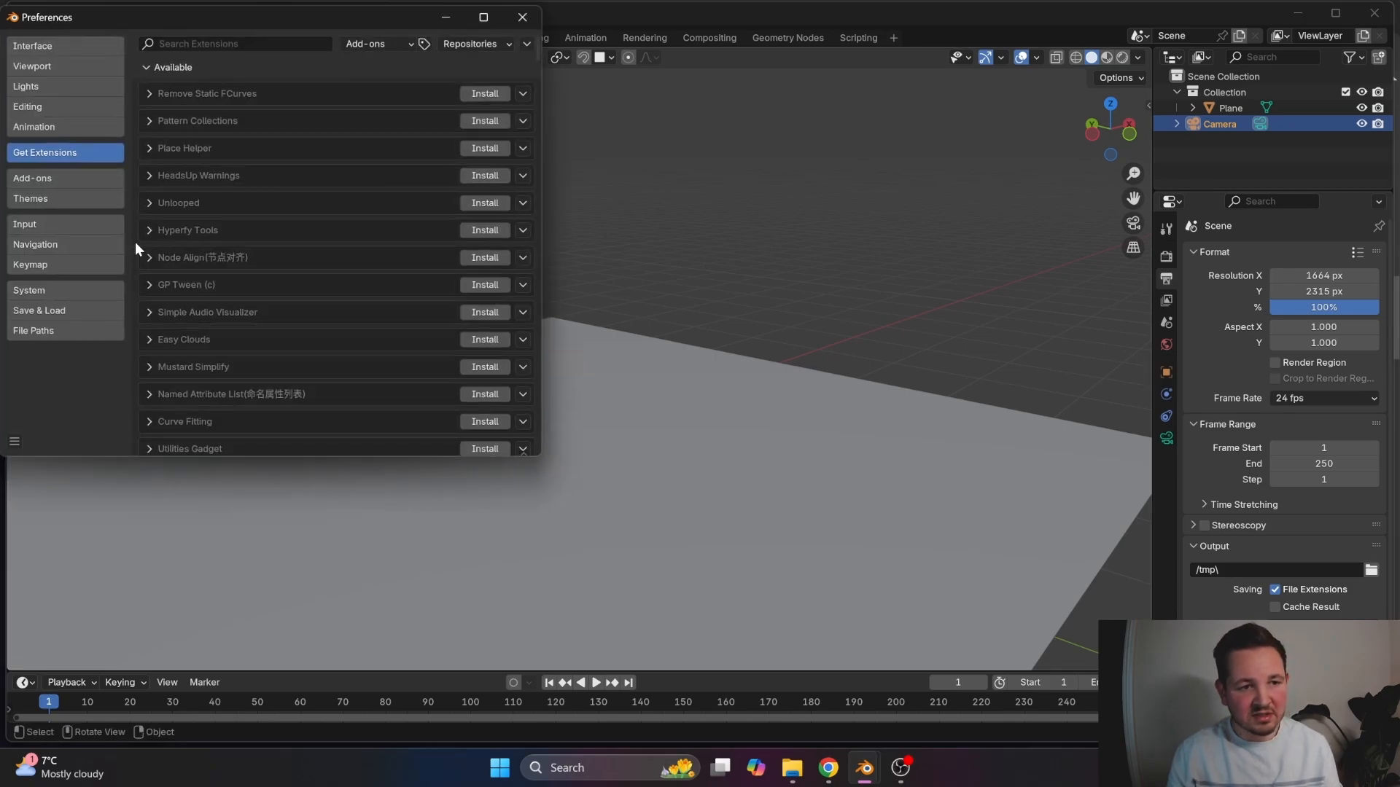
scroll(59, 148, "up", 1, "ctrl")
scroll(58, 148, "down", 1, "ctrl")
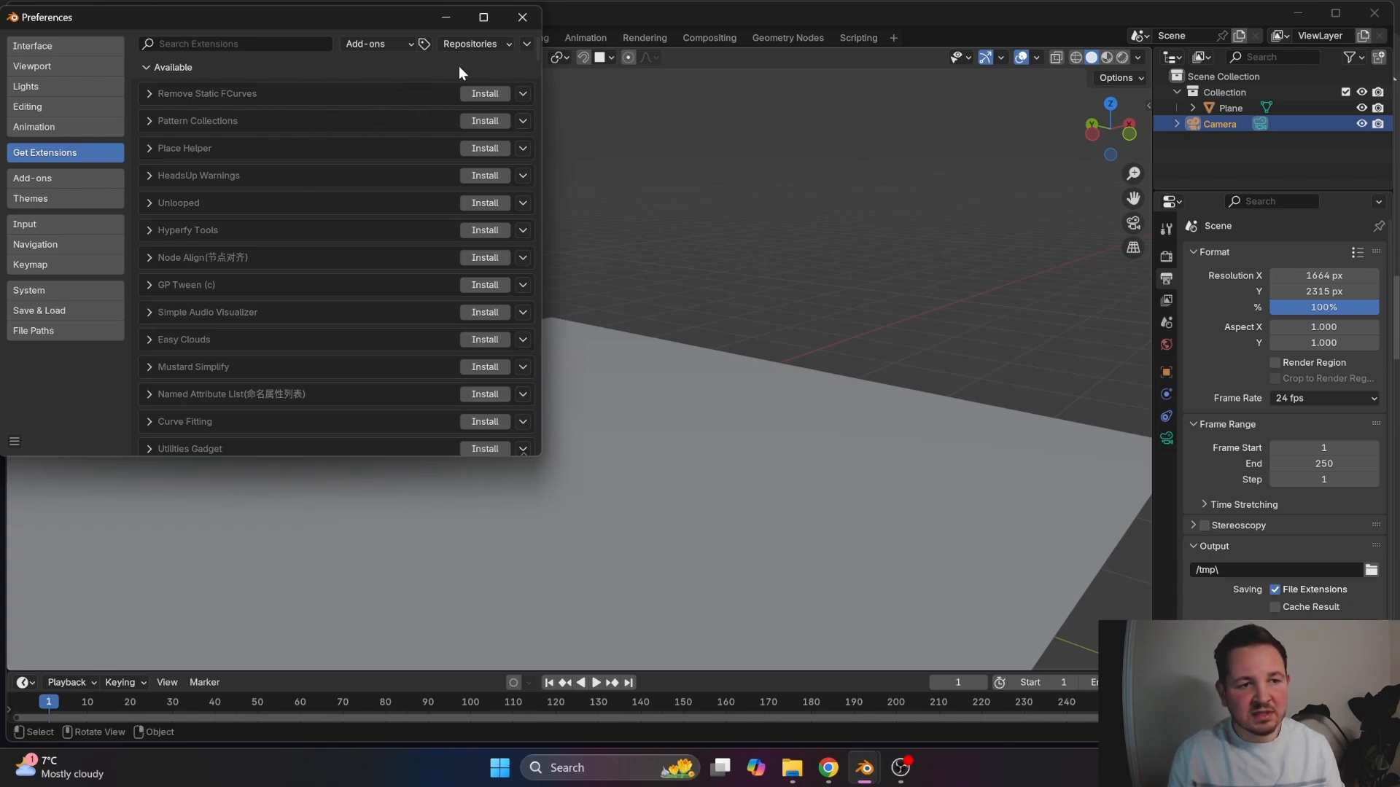
left_click(510, 44)
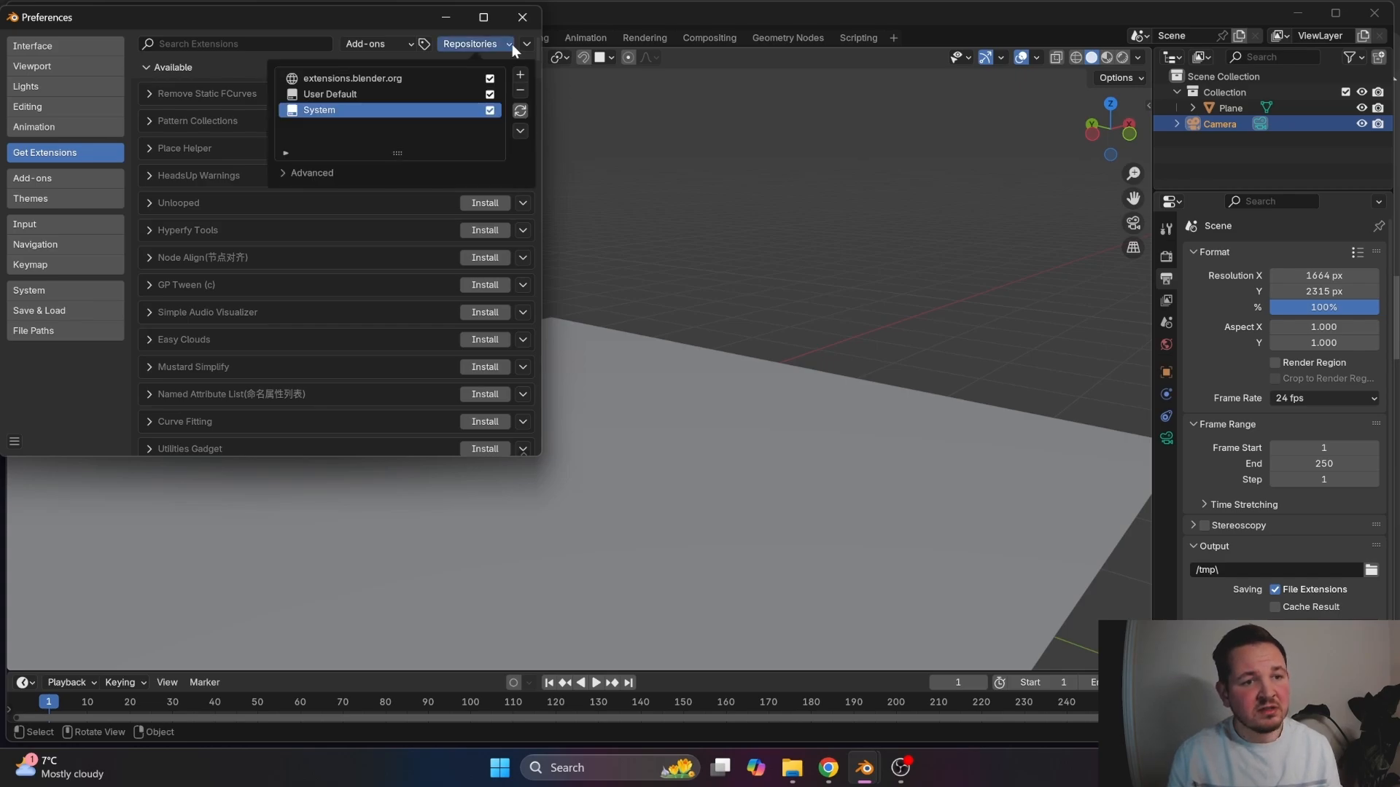
left_click(521, 73)
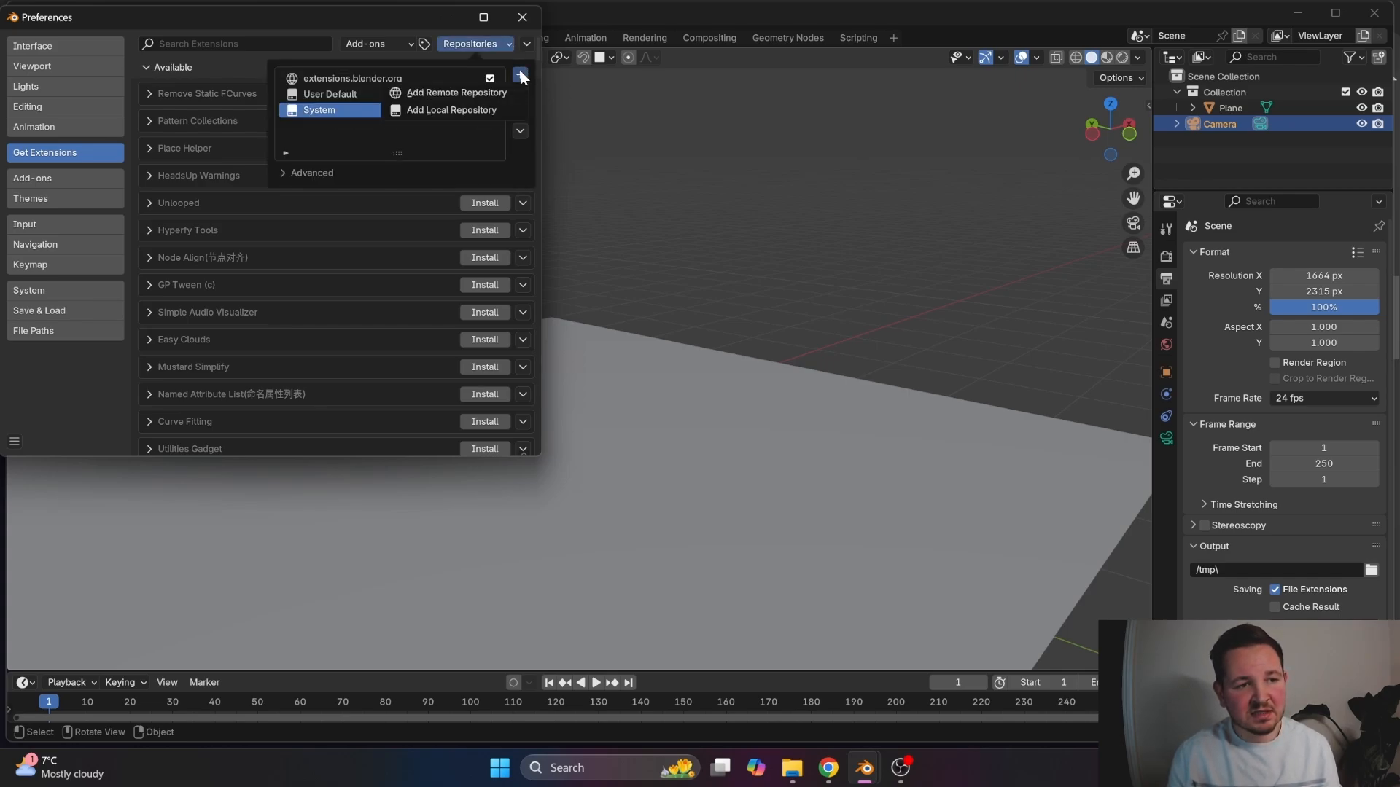
left_click(464, 93)
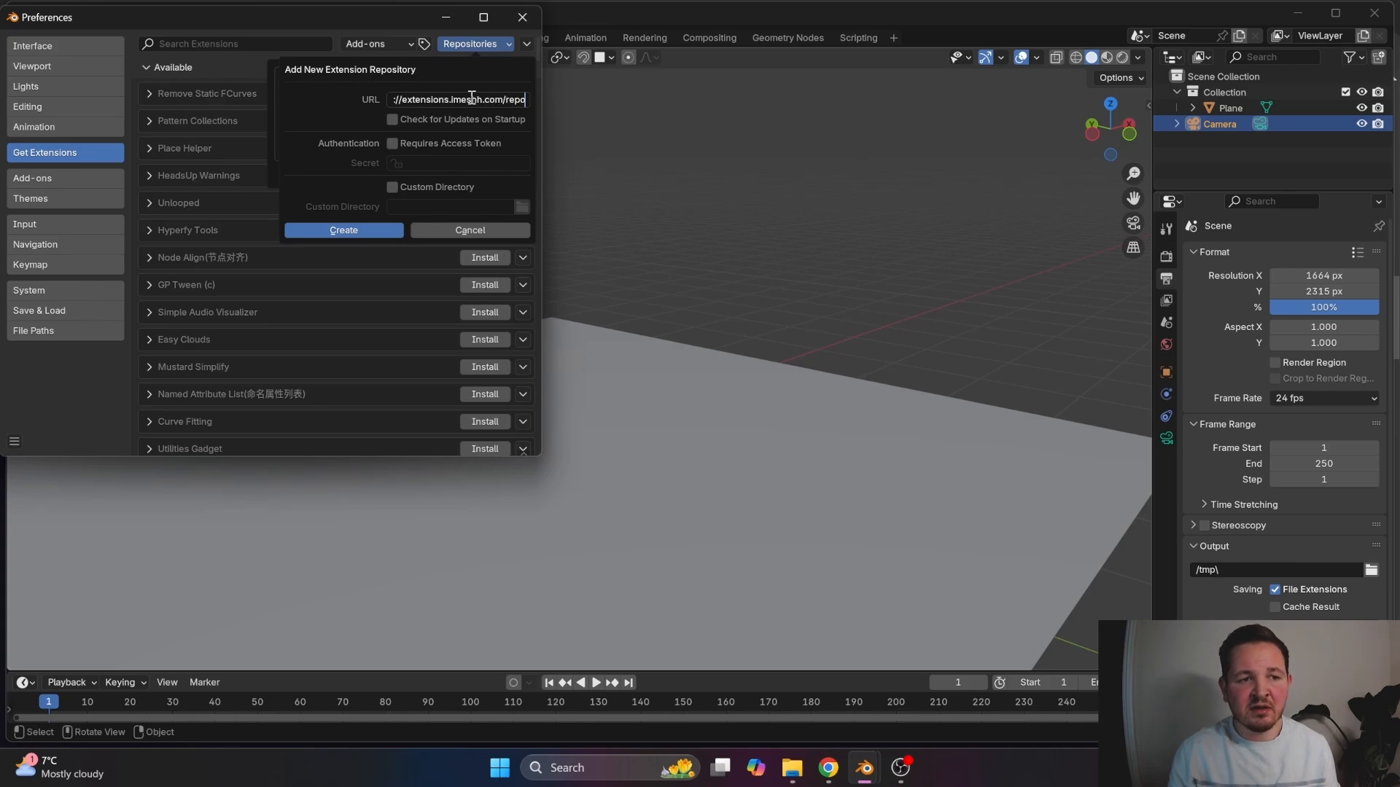
left_click(393, 120)
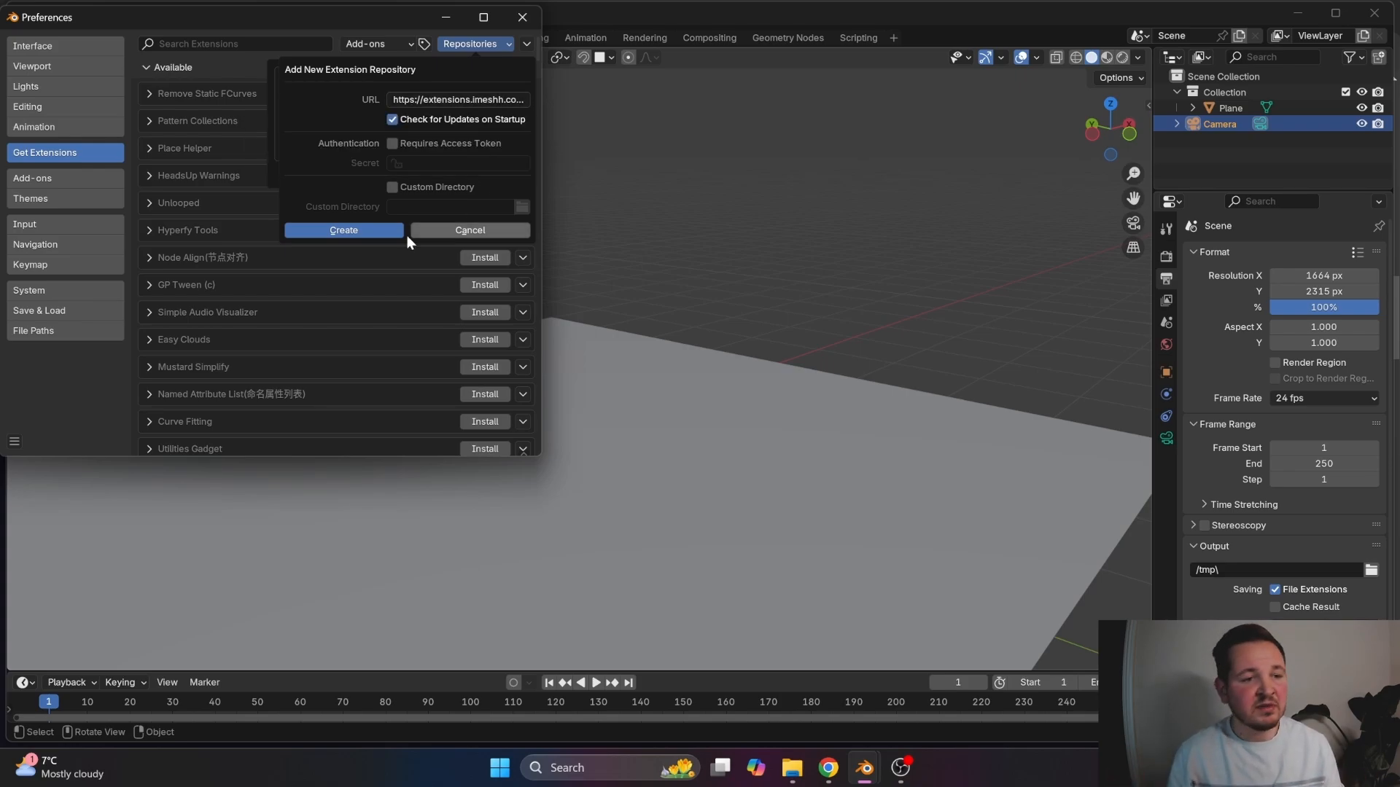
left_click(339, 230)
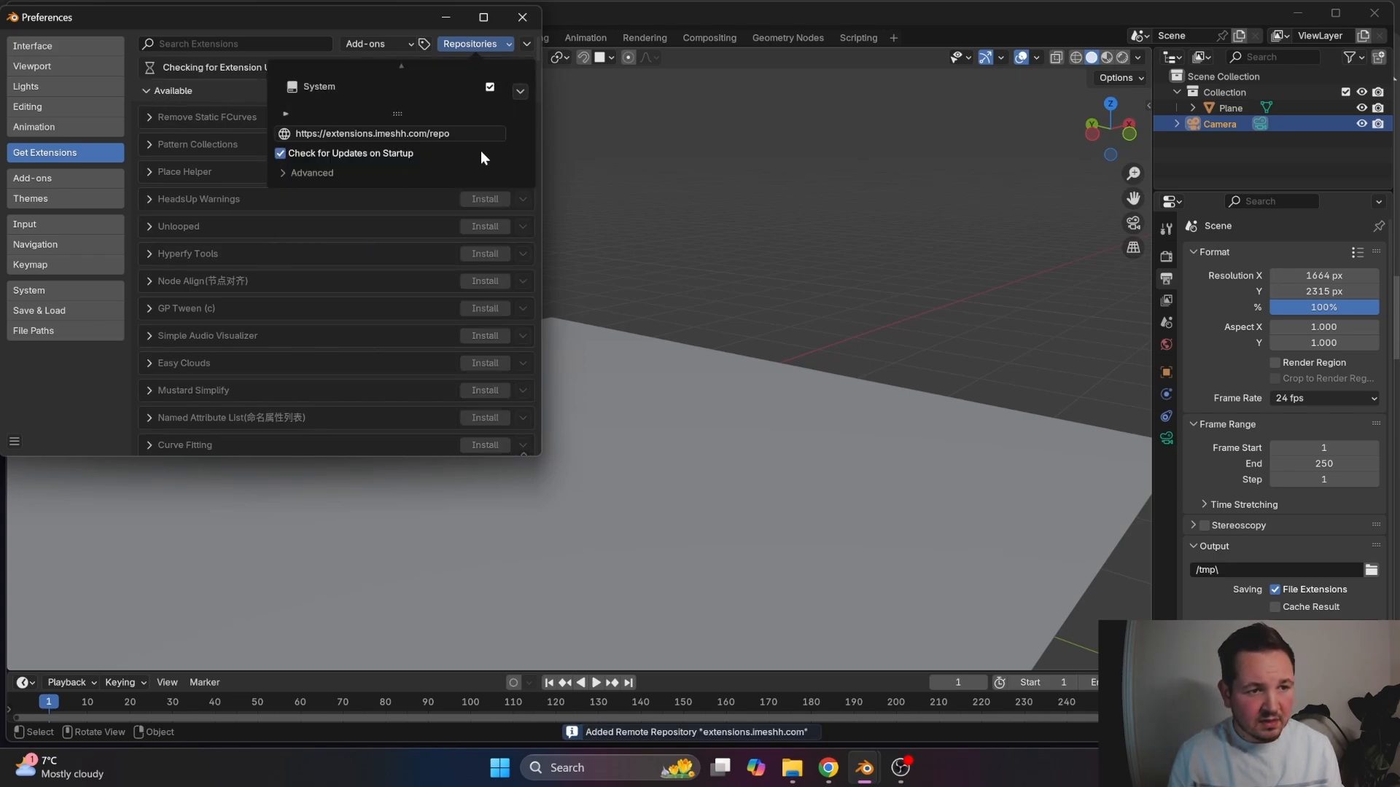
- Search the available extensions for imeshh and install the iMeshh add-on
scroll(431, 66, "up", 2)
left_click(210, 46)
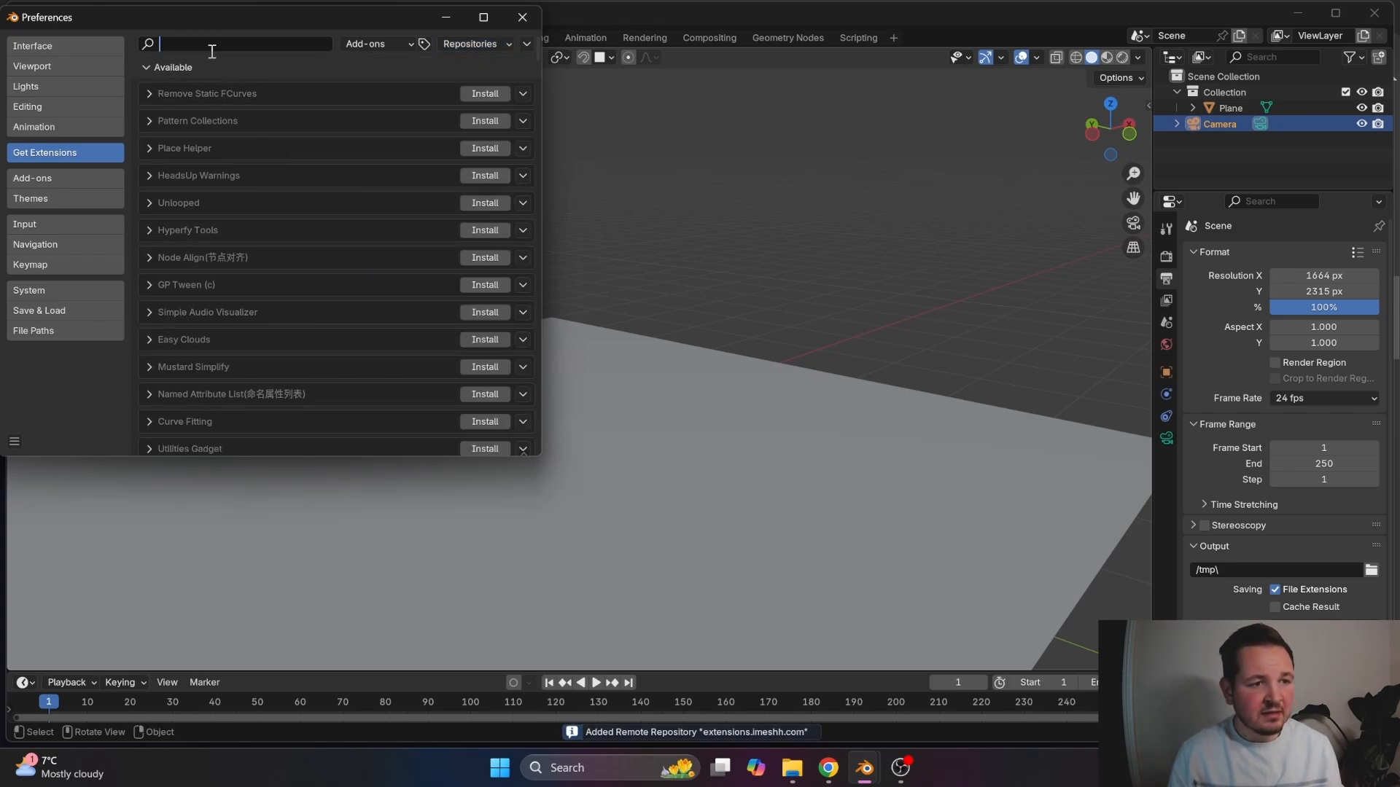
type("imeshh")
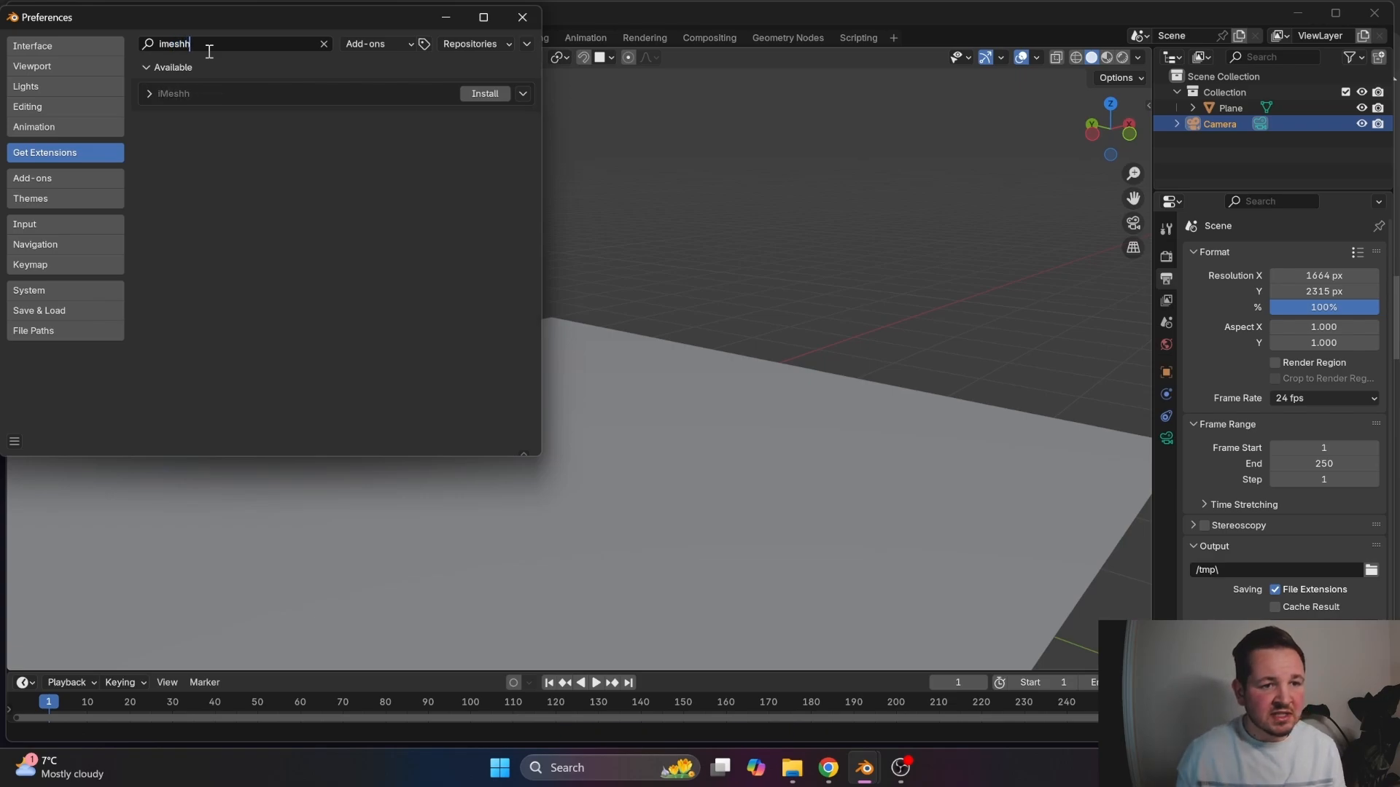
key("Return")
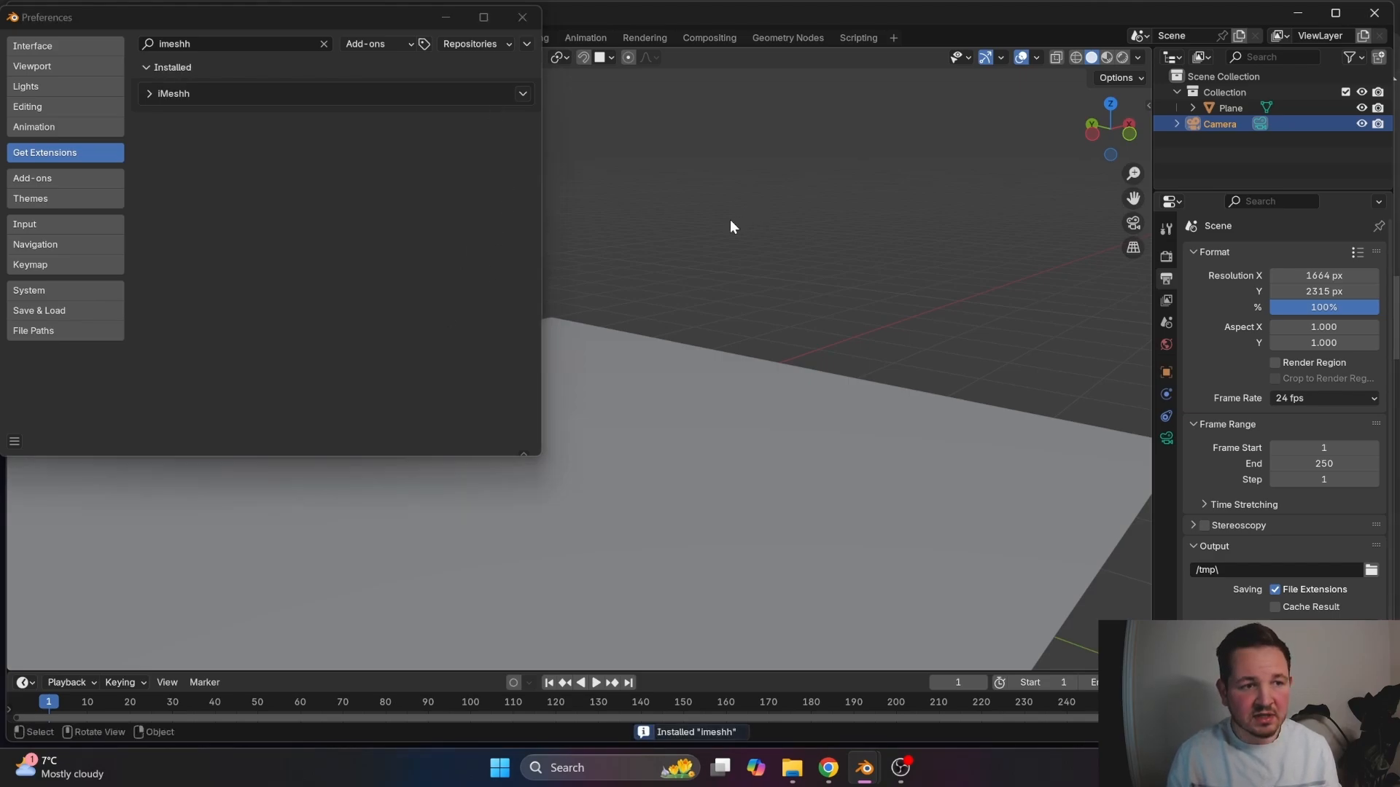
left_click(523, 93)
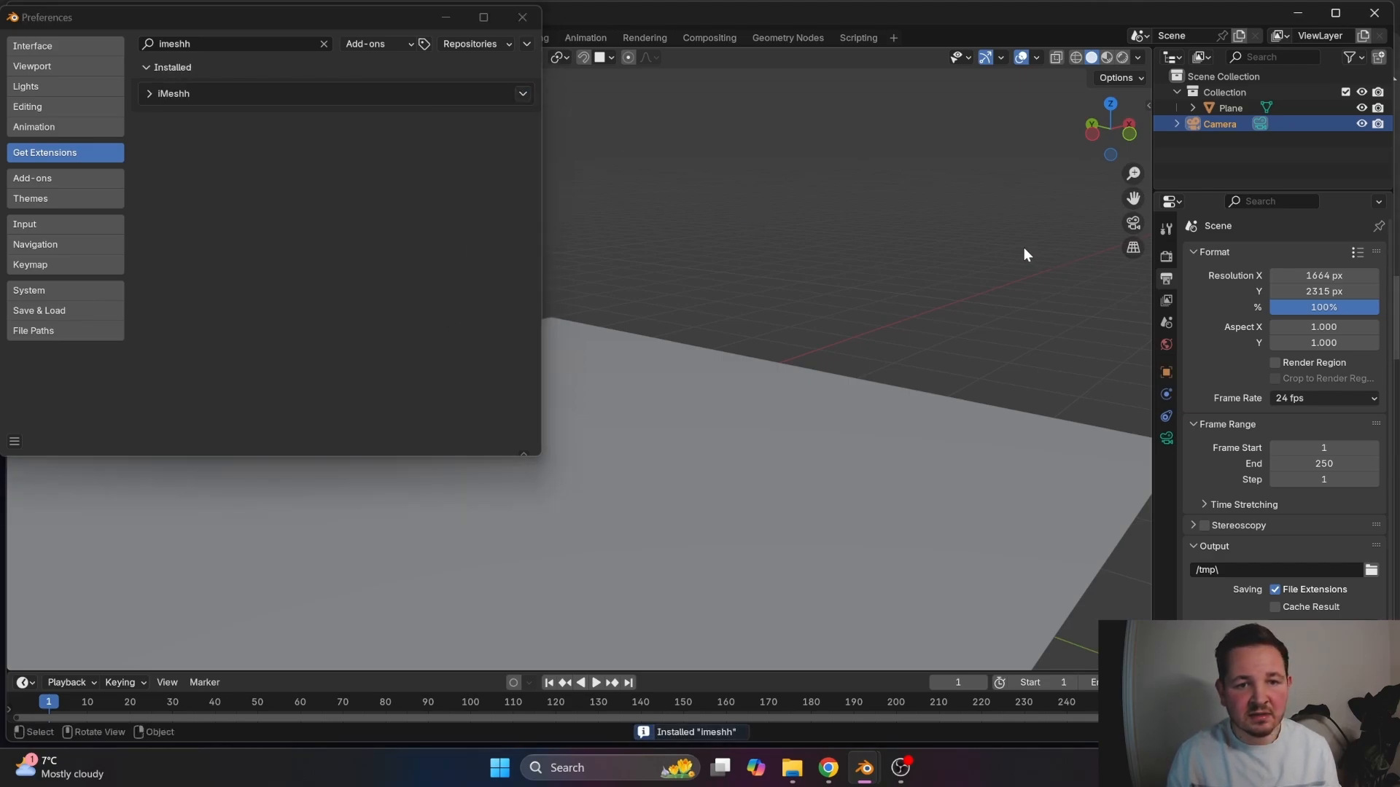
- Close the preferences and show the iMeshh library in the 3D viewport's sidebar, set to All Categories
key("n")
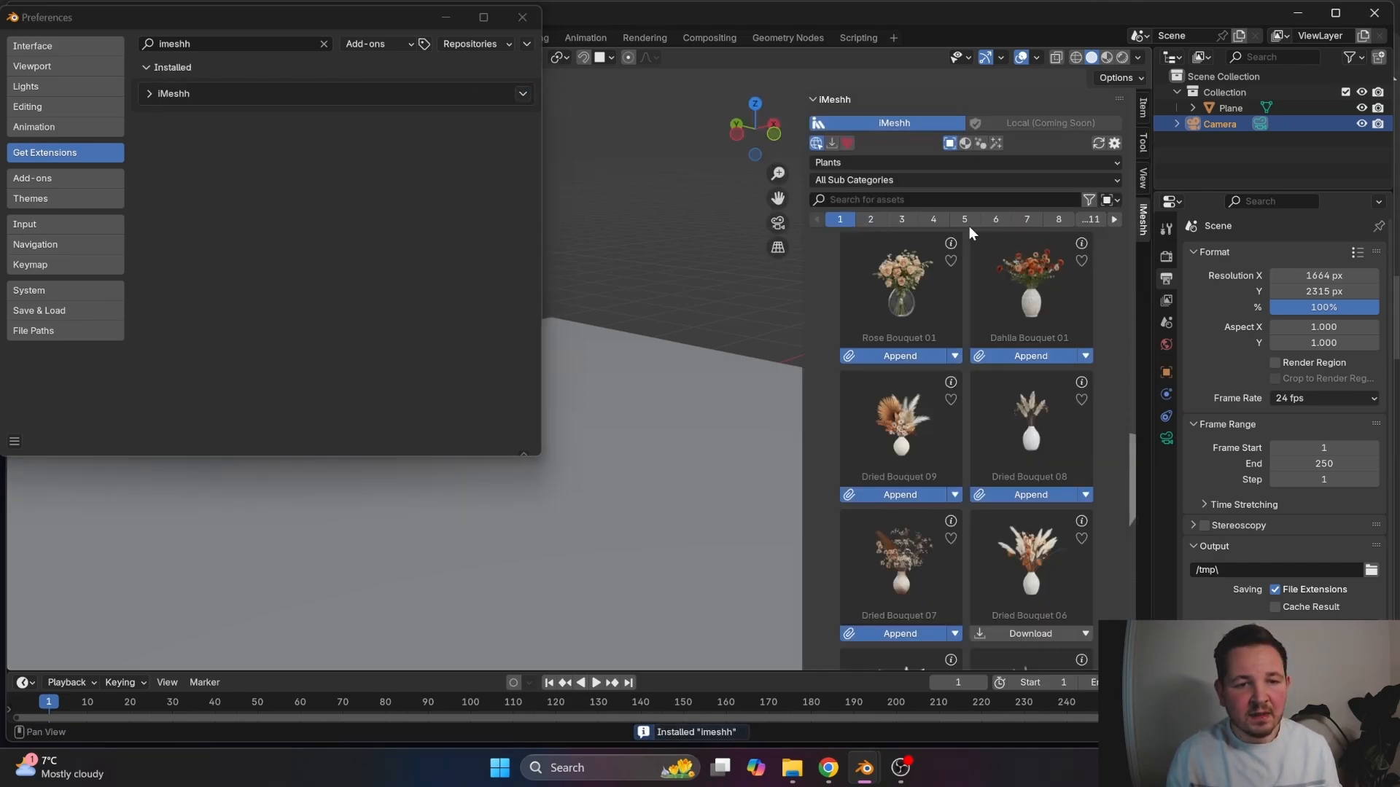
left_click(522, 18)
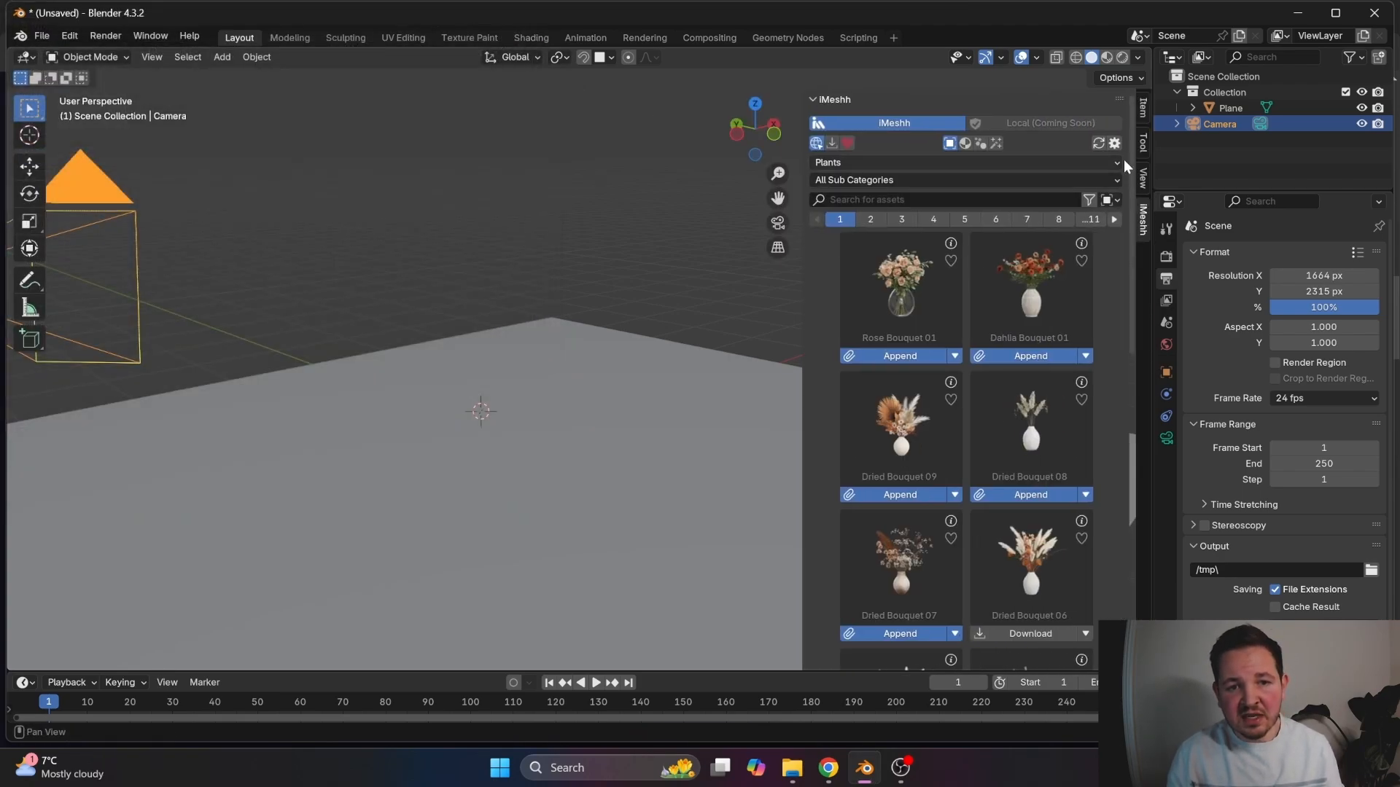
left_click(1145, 113)
left_click(1145, 146)
left_click(1144, 178)
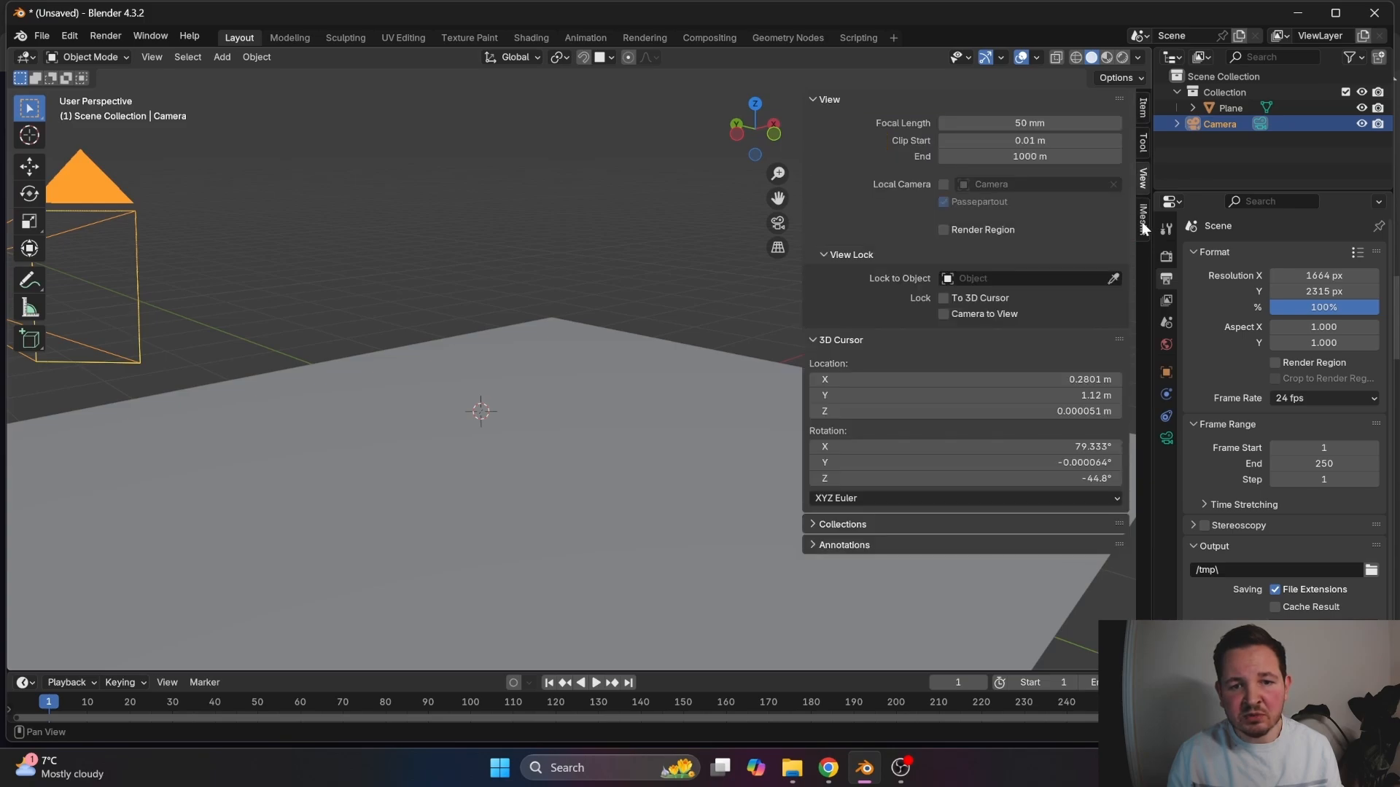
left_click(1144, 226)
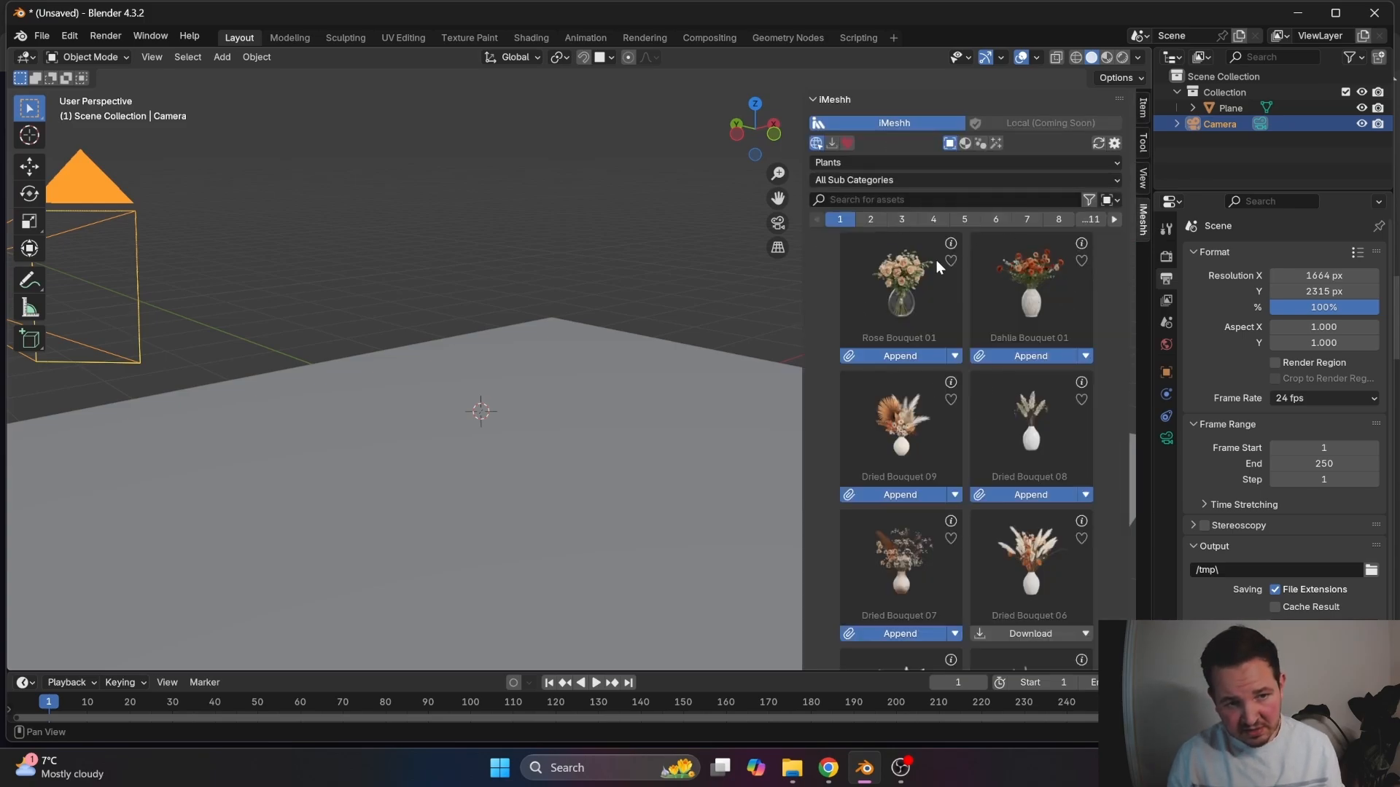
left_click(847, 162)
left_click(851, 200)
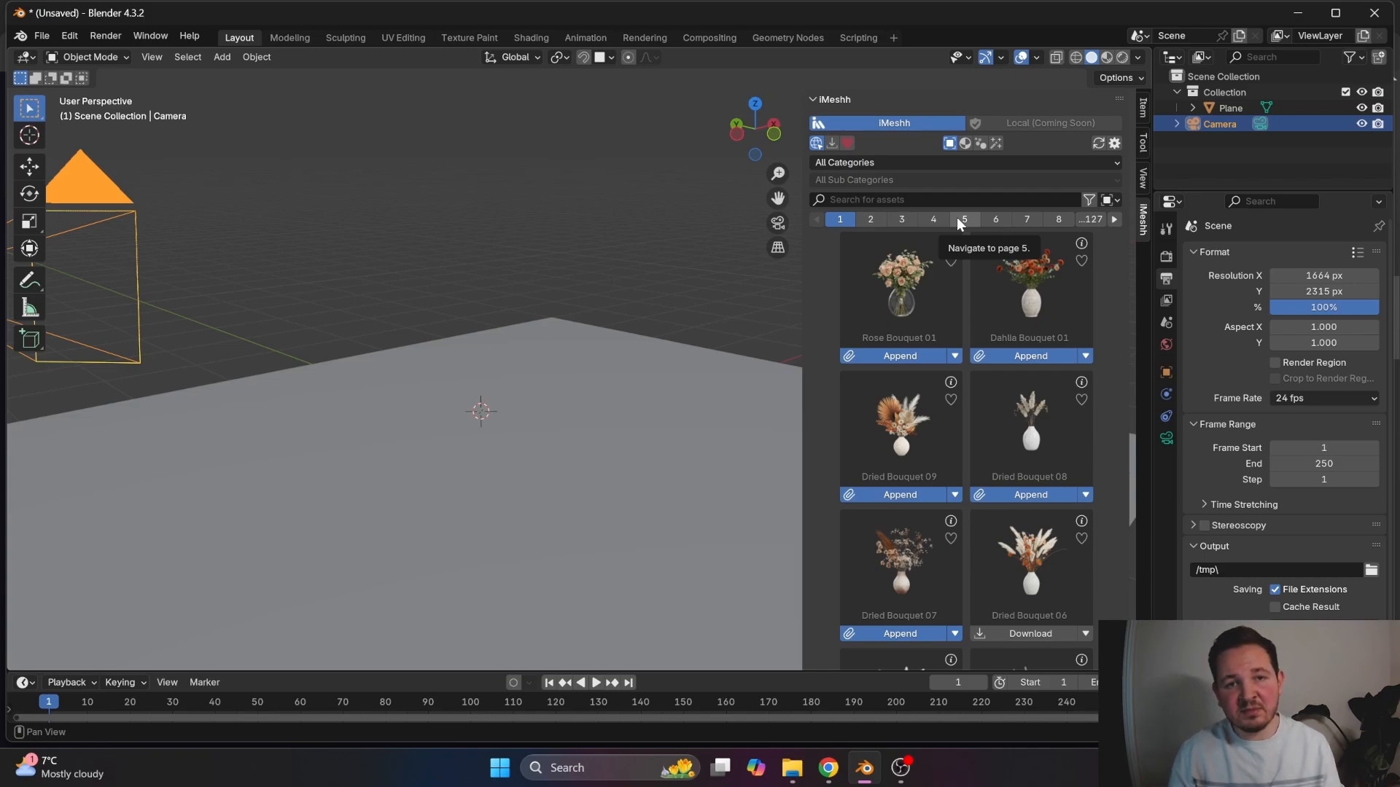
- Browse the iMeshh library's assets from page 7 through page 13 and return to page 1
left_click(1027, 220)
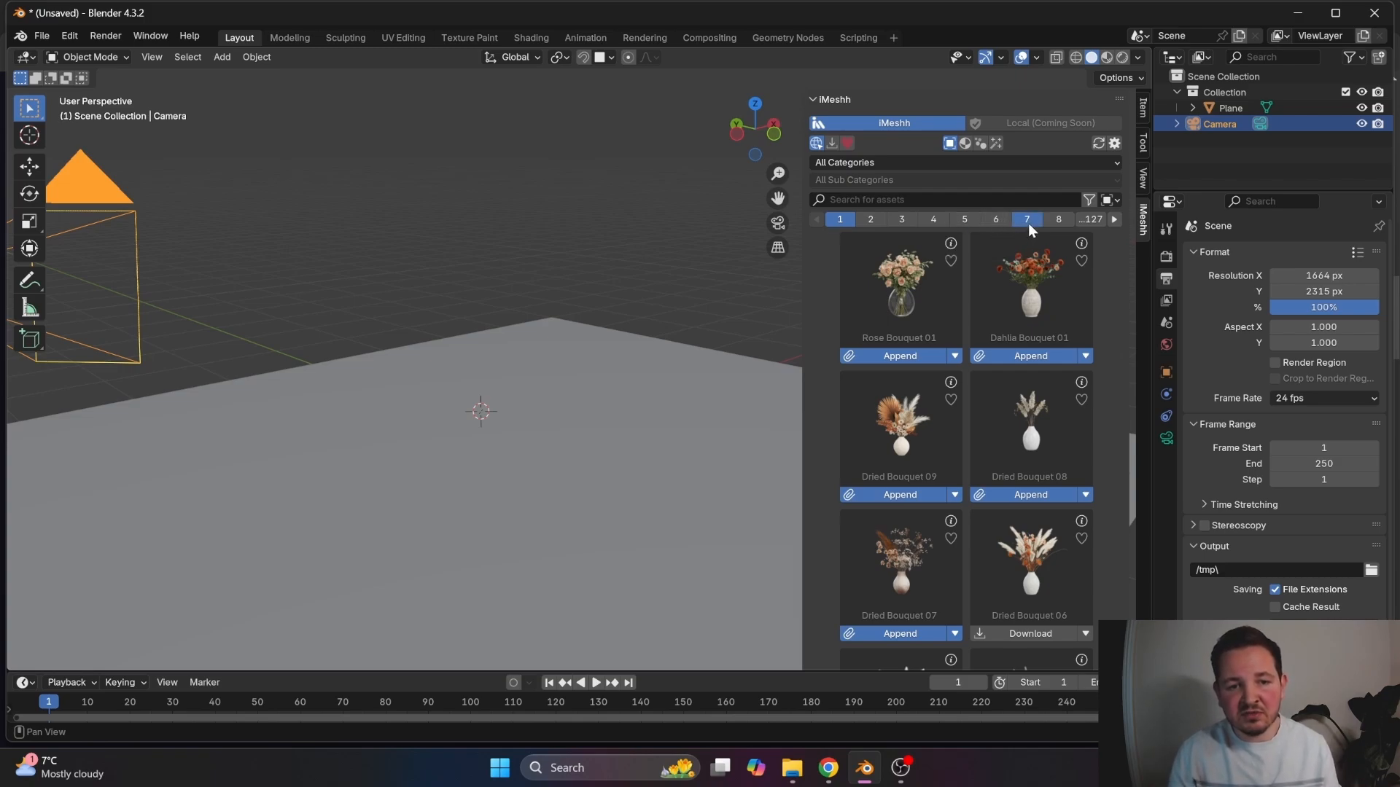
scroll(1006, 456, "down", 3)
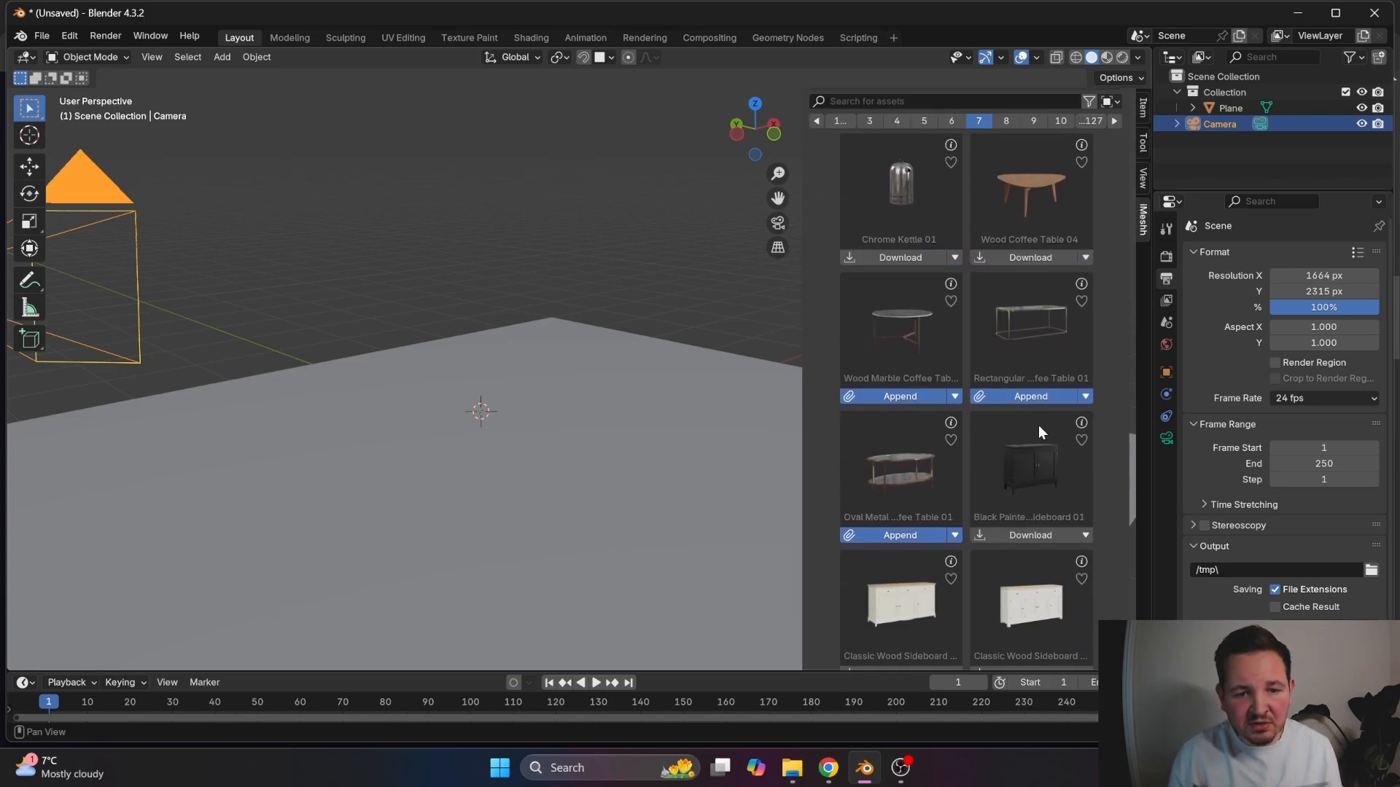
scroll(1038, 426, "up", 3)
left_click(1116, 219)
left_click(1115, 219)
left_click(1116, 218)
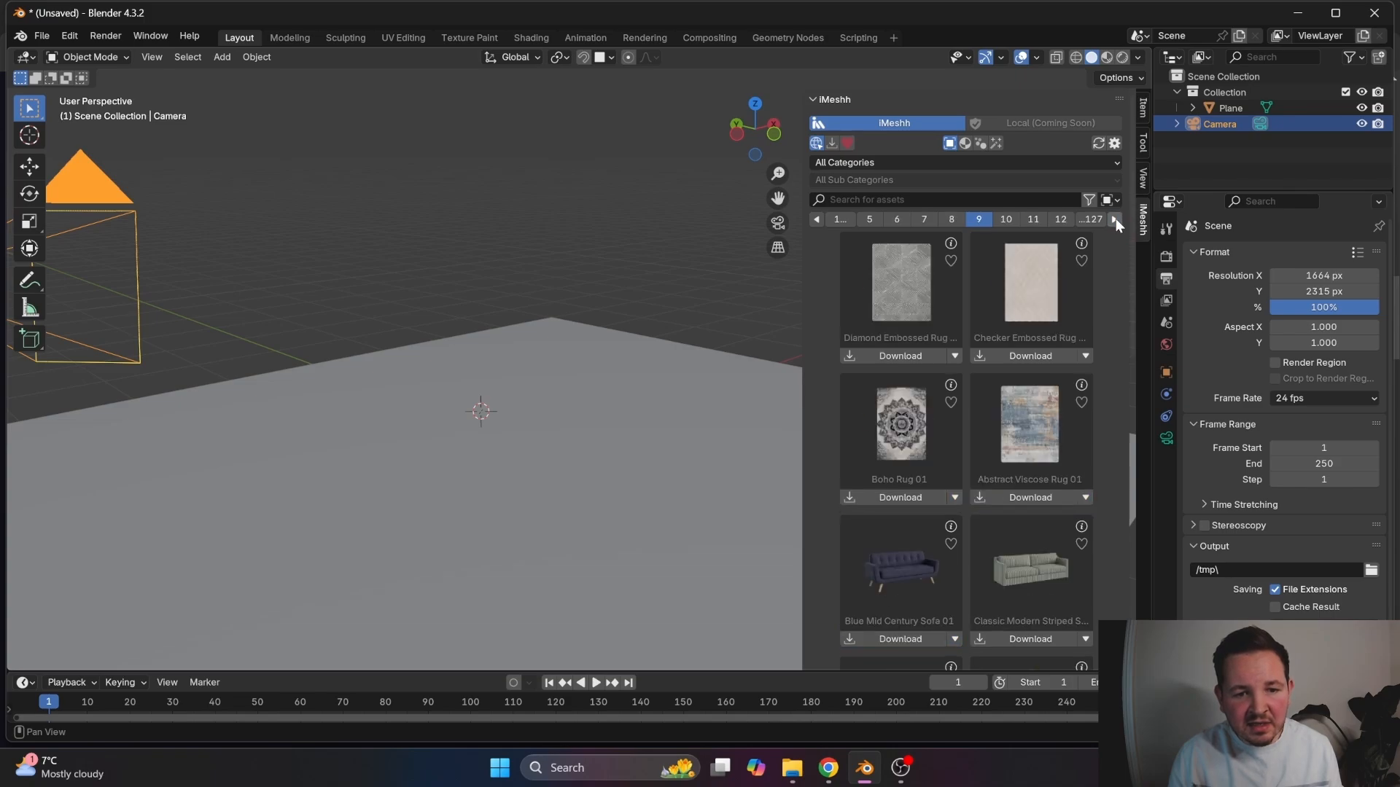
left_click(1116, 219)
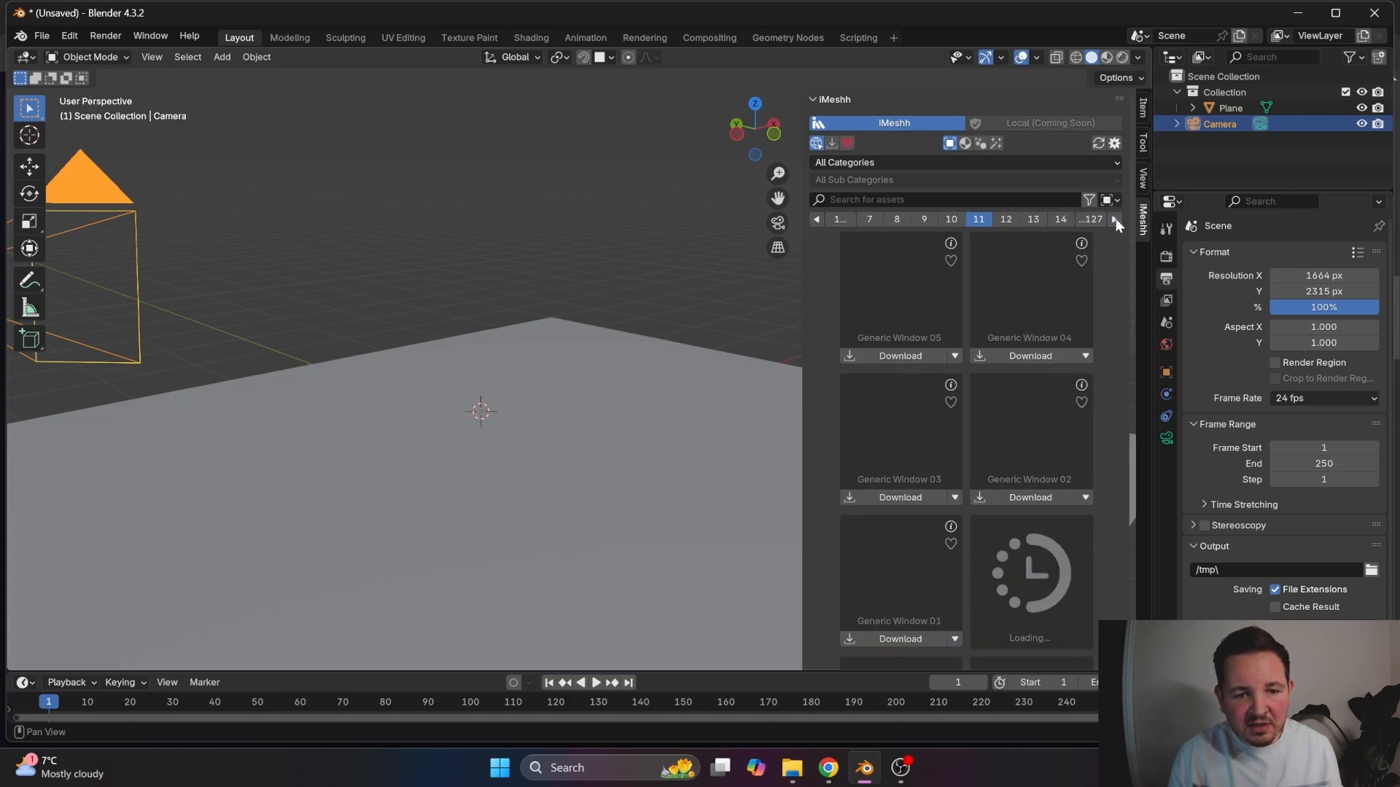
left_click(816, 219)
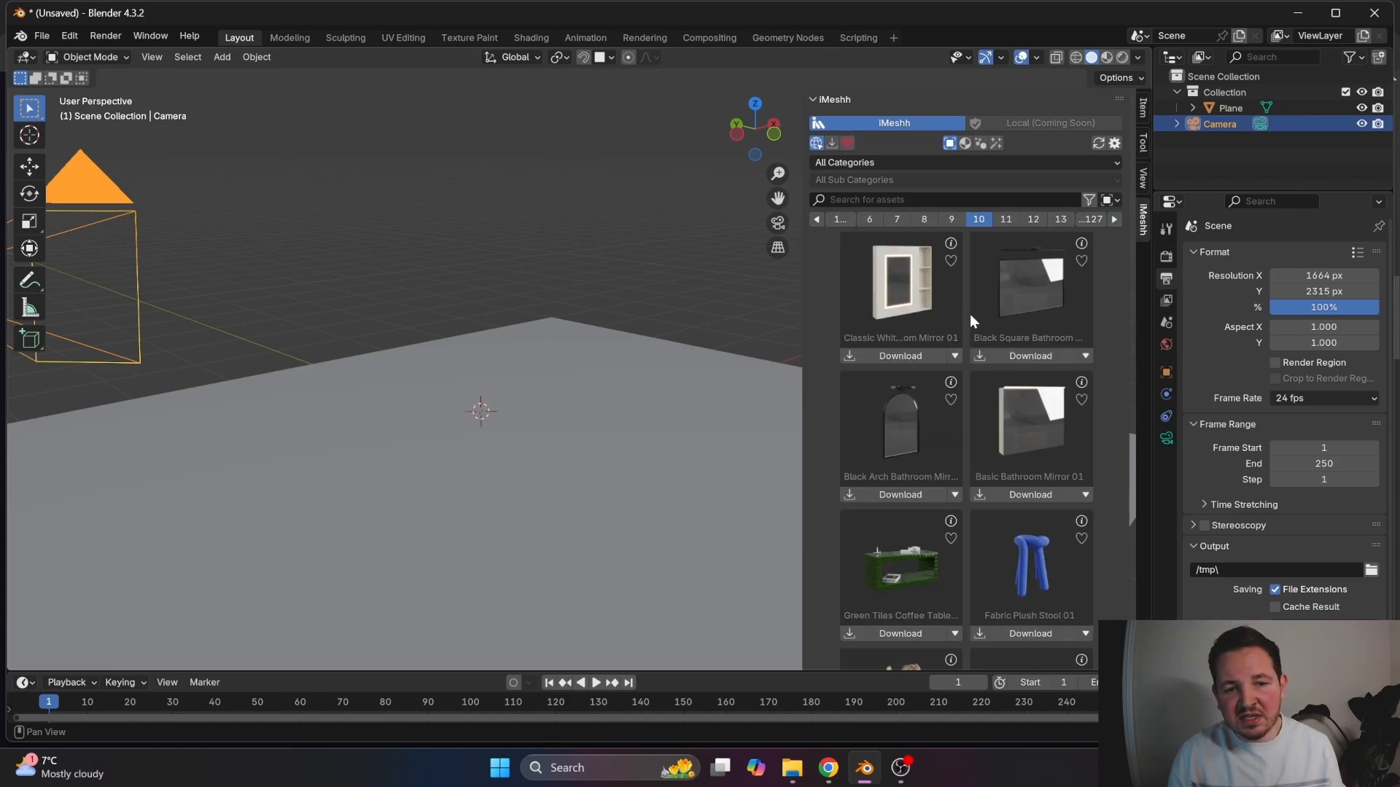
scroll(1012, 336, "down", 8)
scroll(1011, 340, "up", 7)
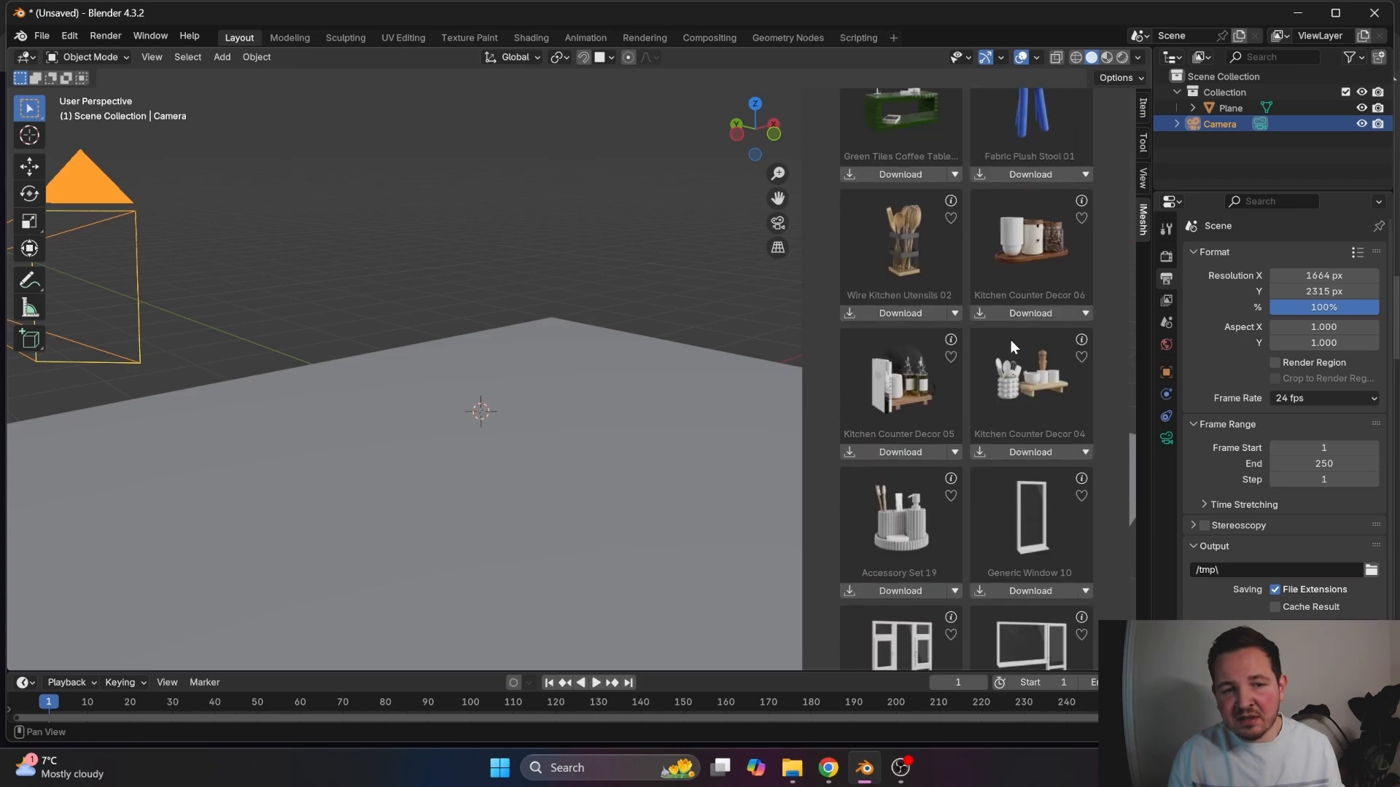
scroll(1012, 337, "up", 1)
left_click(1119, 219)
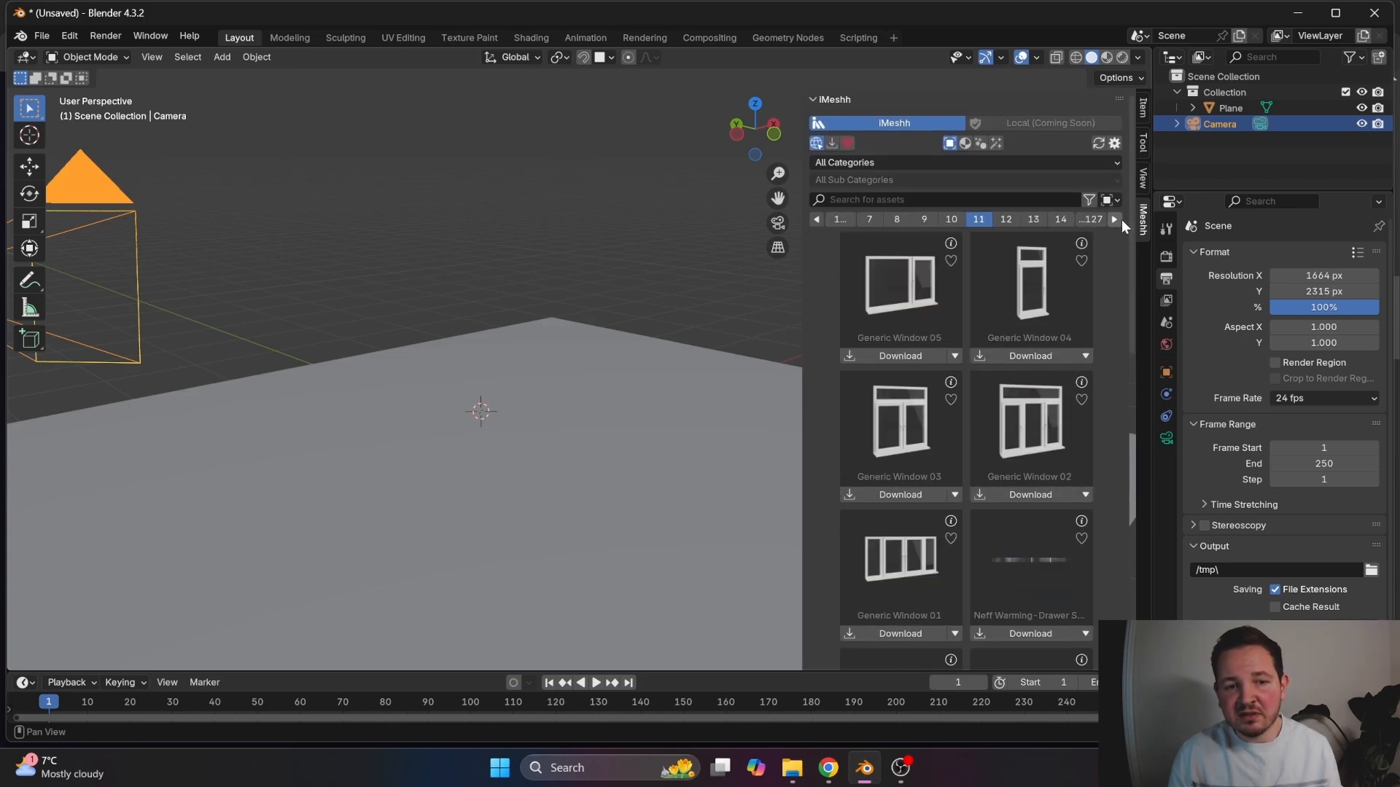
left_click(1115, 219)
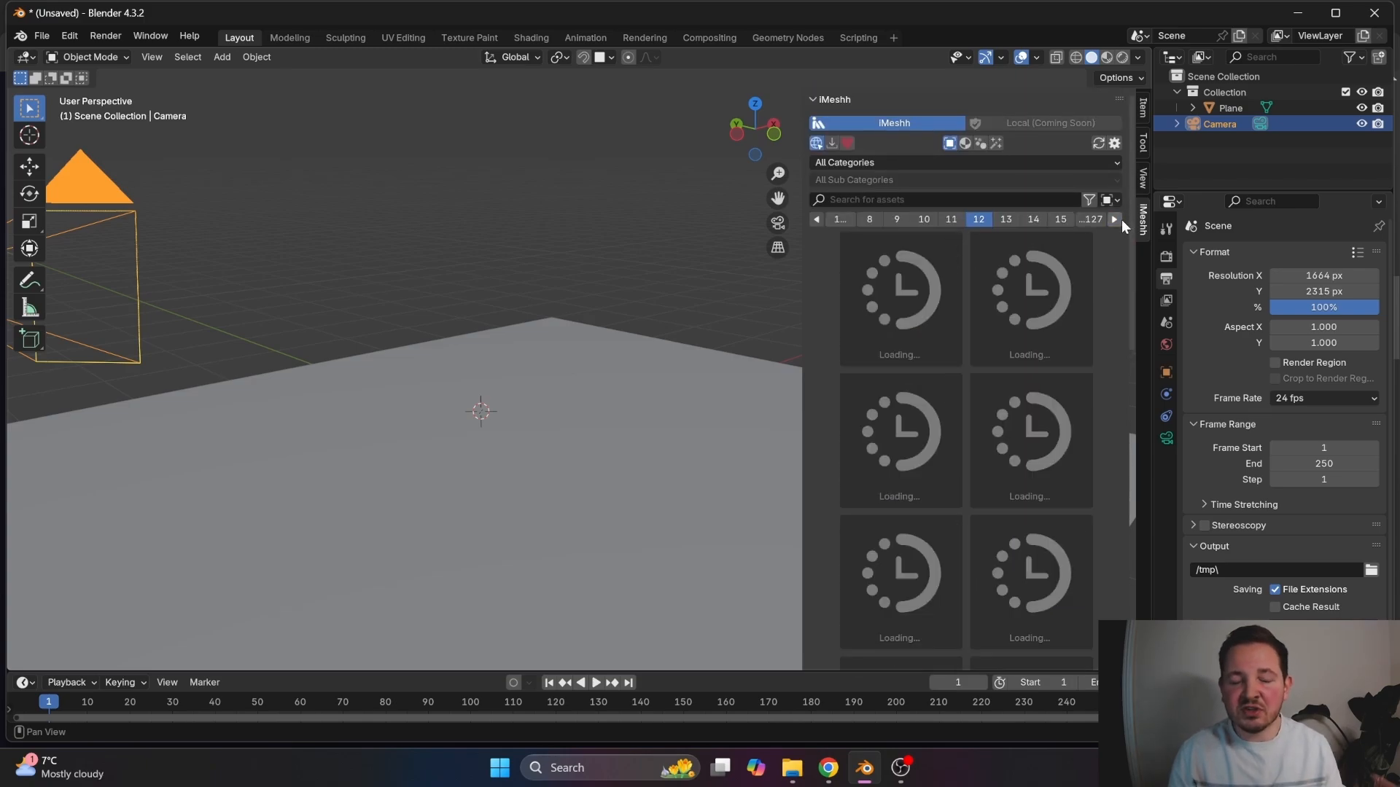
left_click(1115, 220)
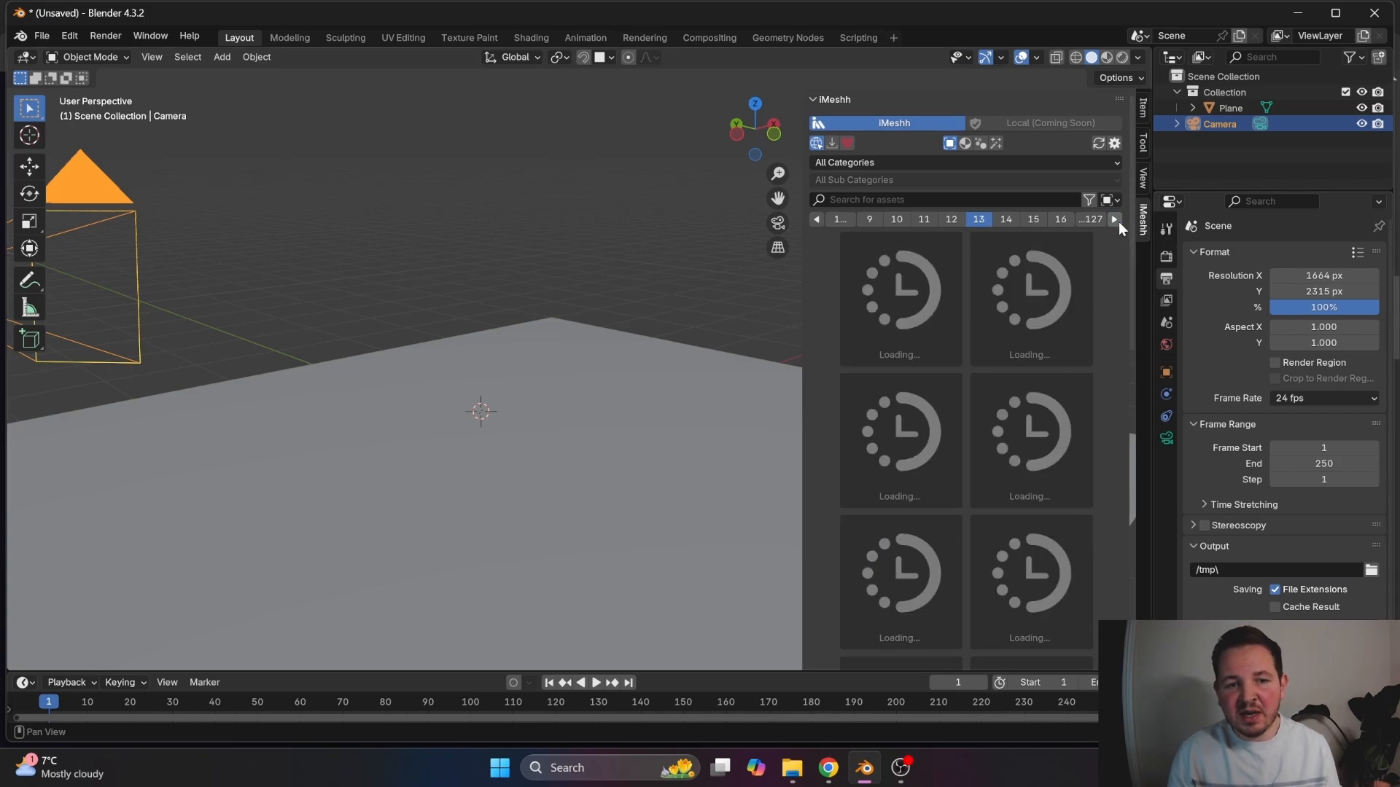
scroll(969, 319, "down", 10)
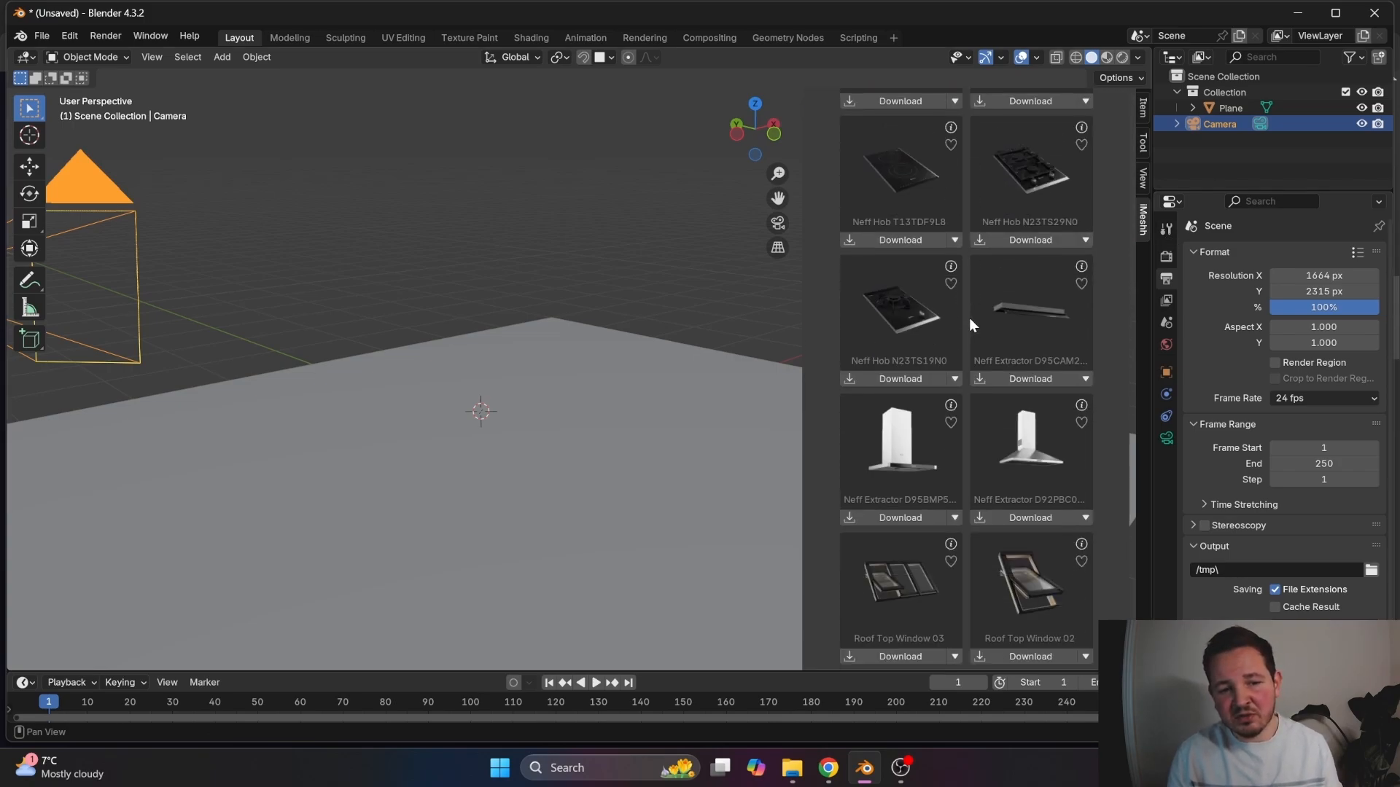
scroll(969, 317, "up", 10)
left_click(841, 219)
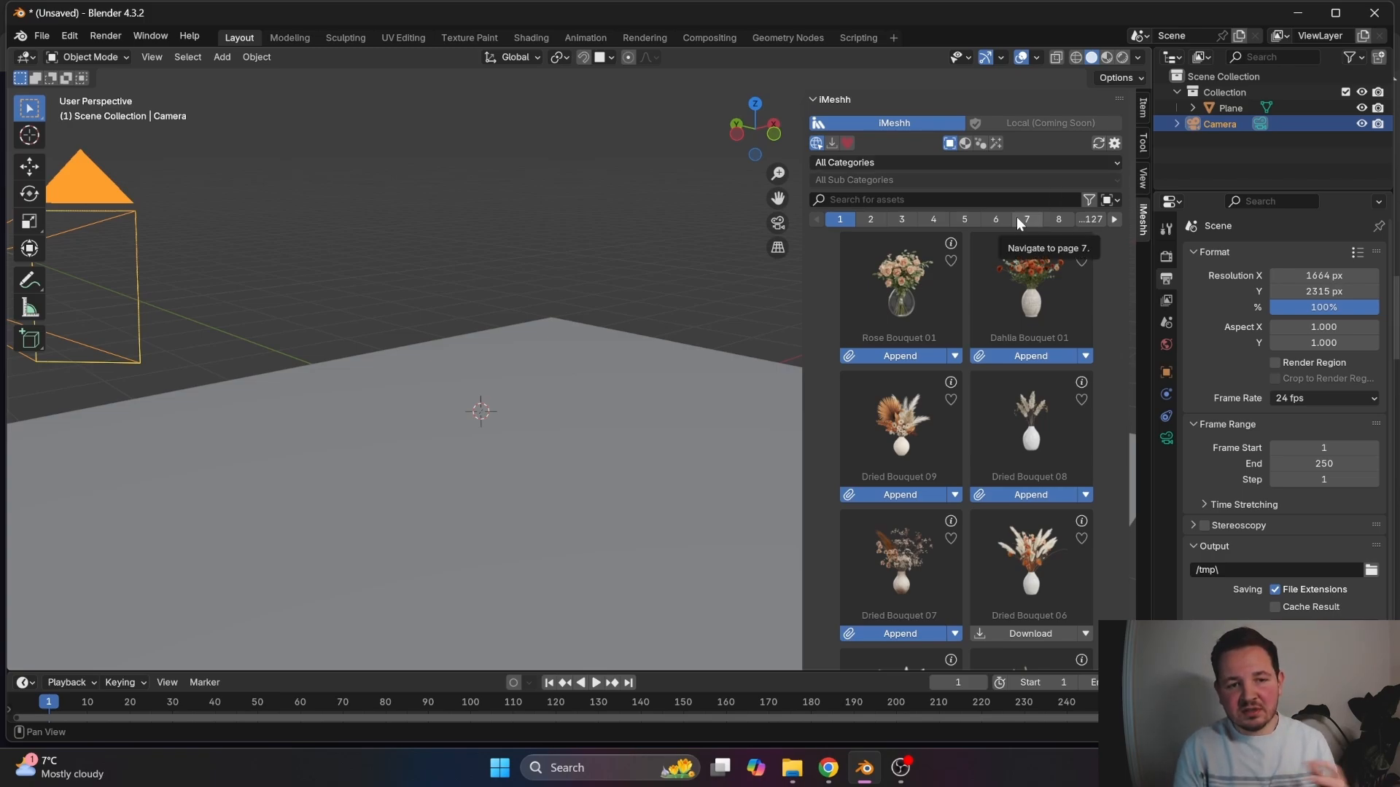
- Open the iMeshh add-on preferences beside the asset library and review the subscription details under Authentication
left_click(1115, 144)
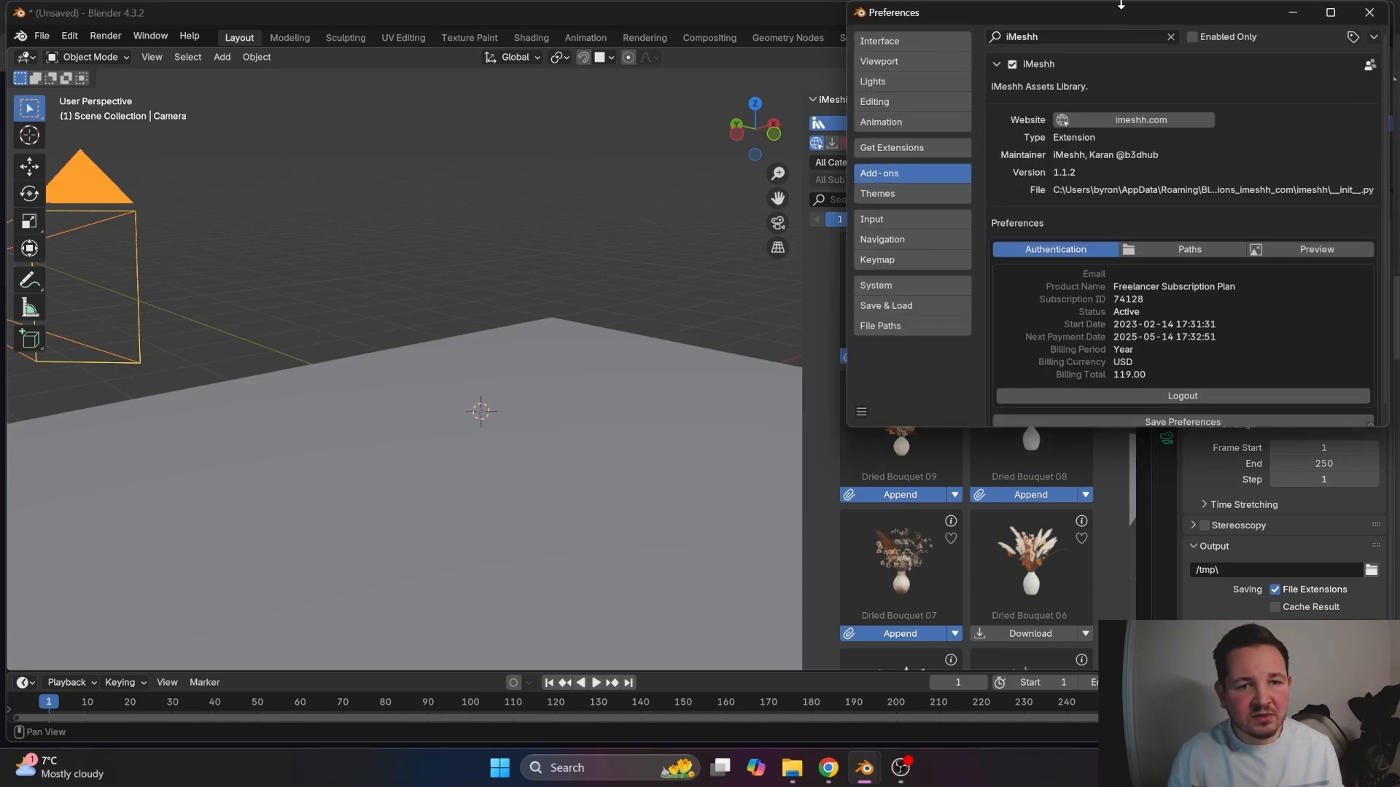
left_click_drag(1120, 5, 488, 120)
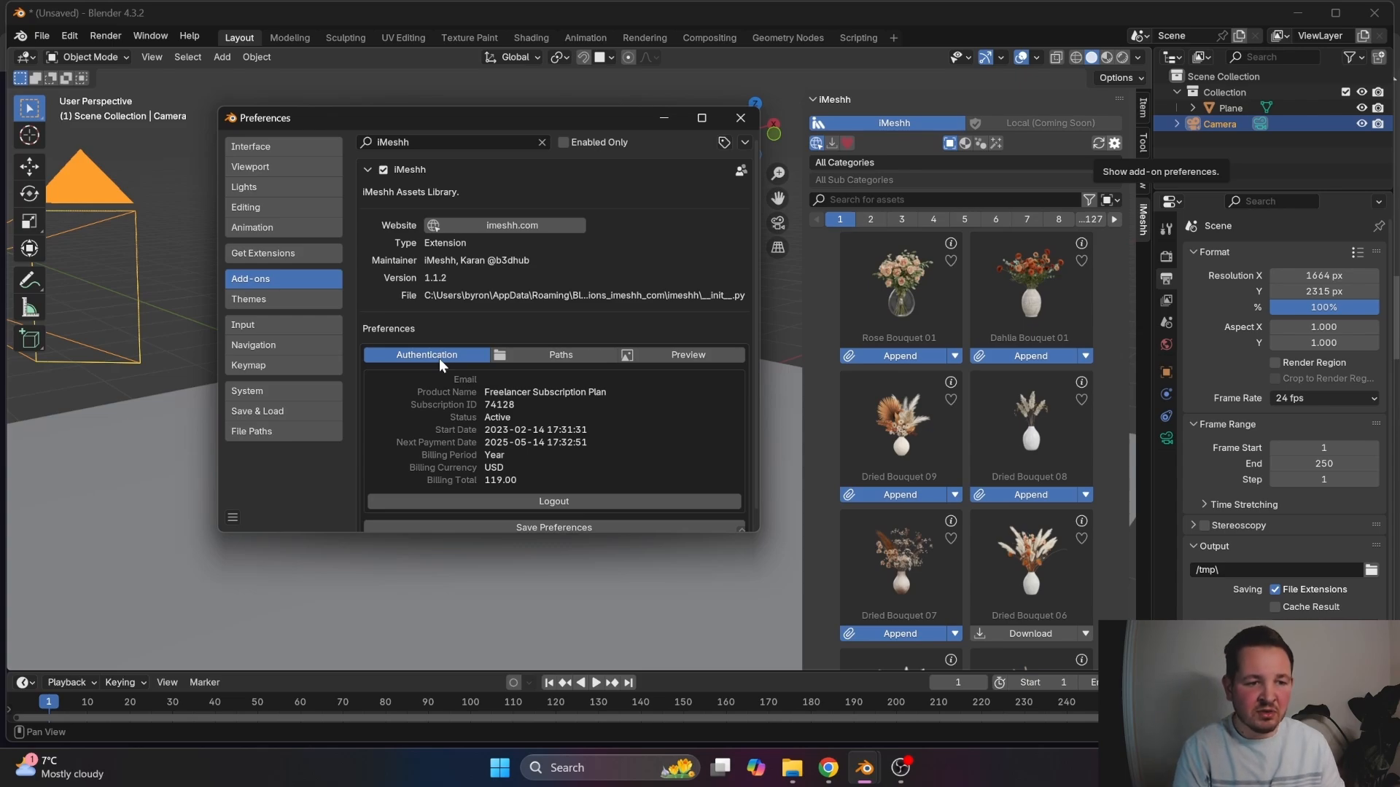
scroll(510, 437, "down", 1)
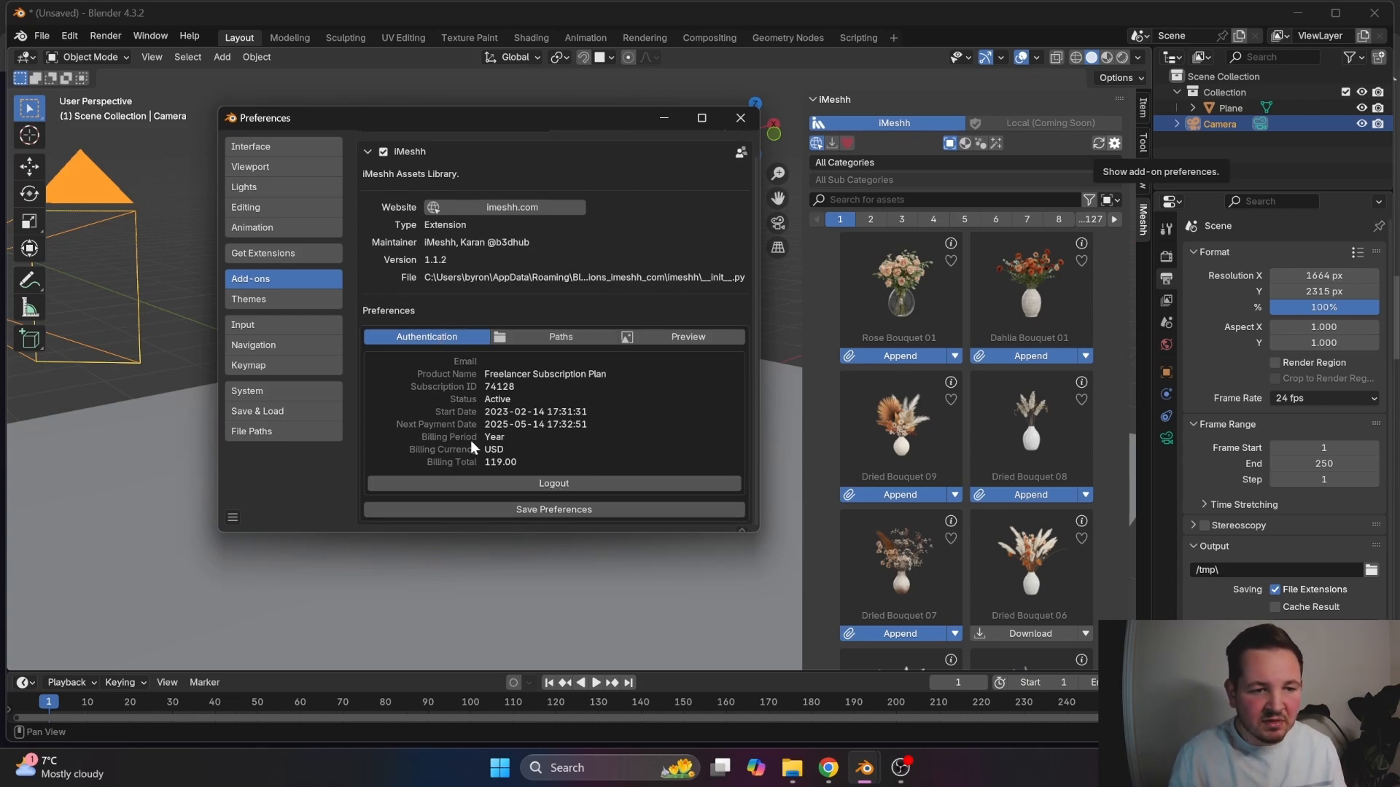
- Examine the add-on's Paths settings and view the folder that stores the Models assets, leaving the path as is
left_click(525, 341)
scroll(528, 338, "up", 1)
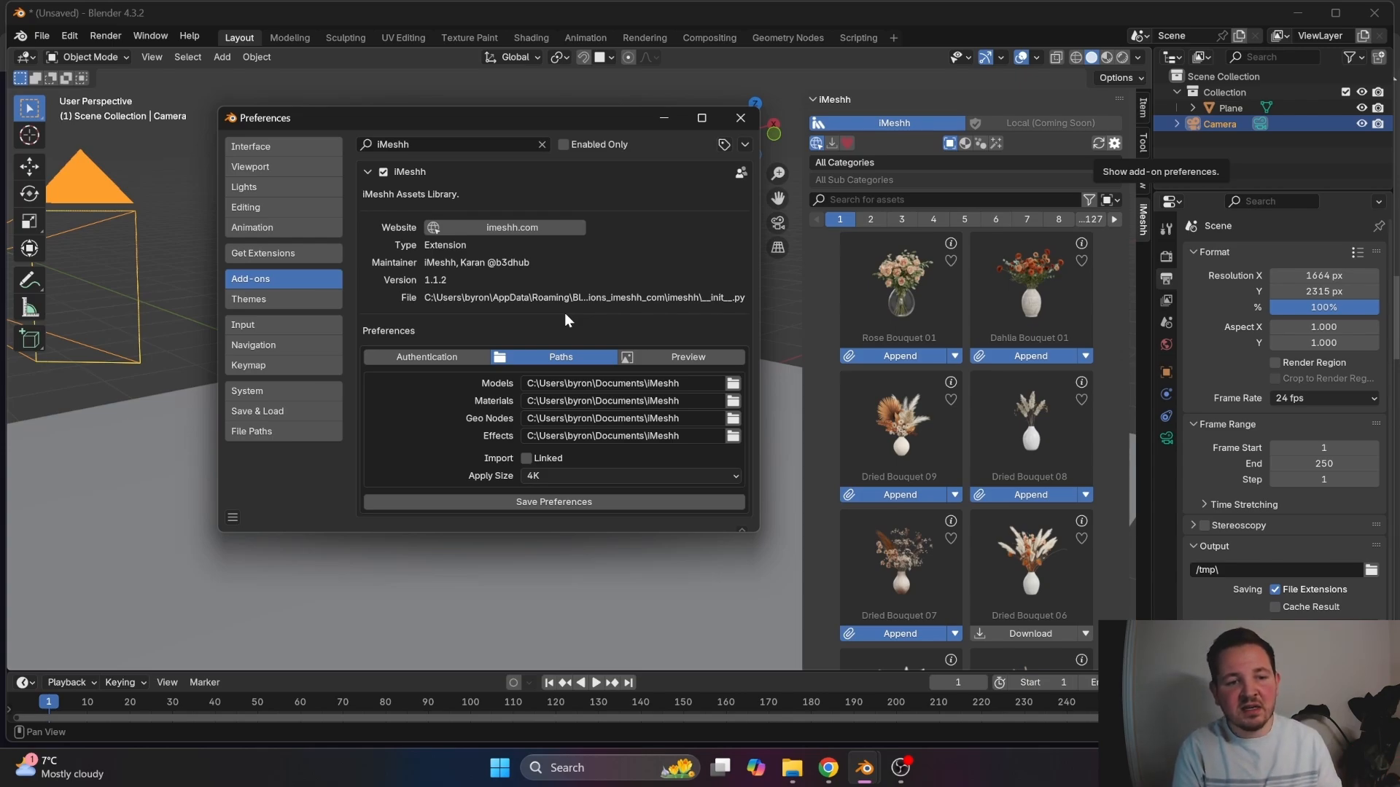
left_click(730, 383)
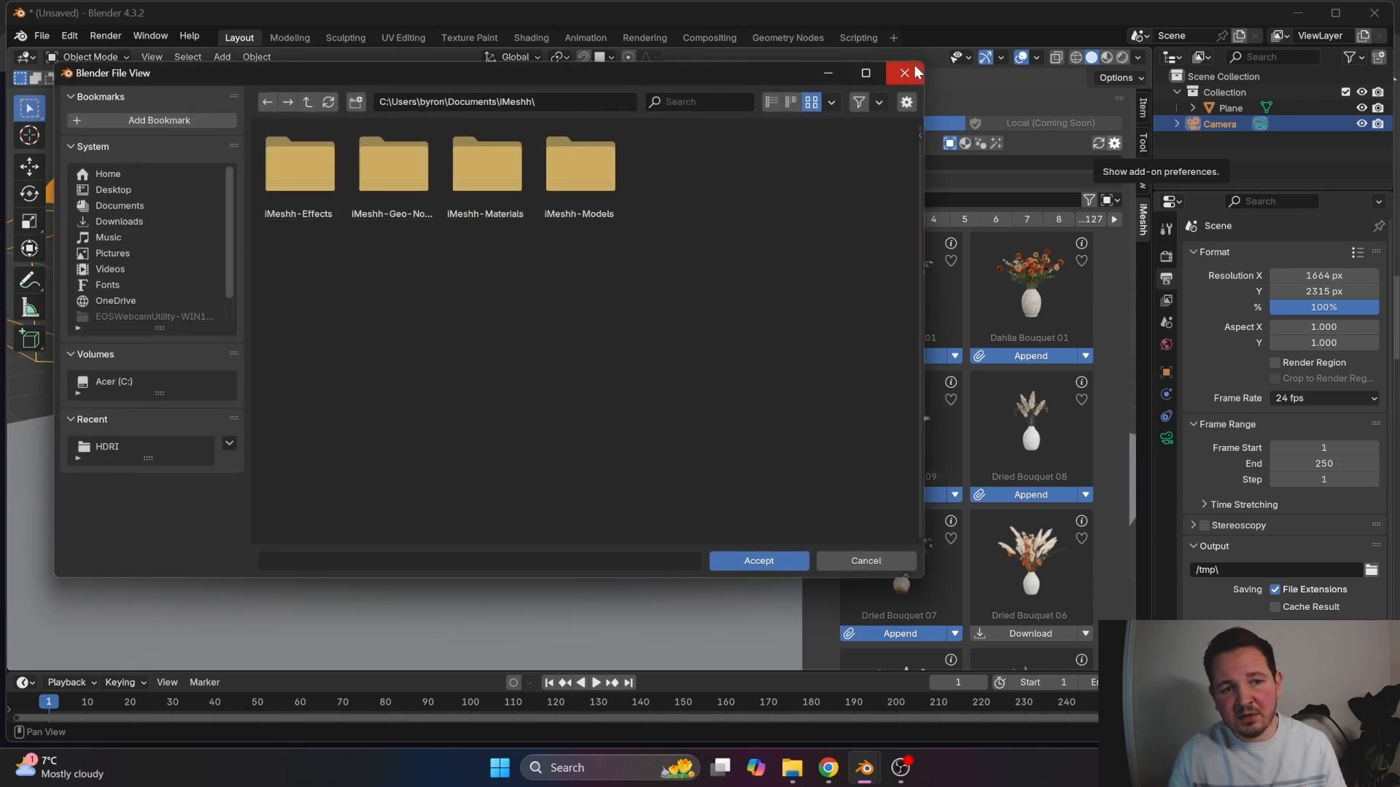
left_click(906, 76)
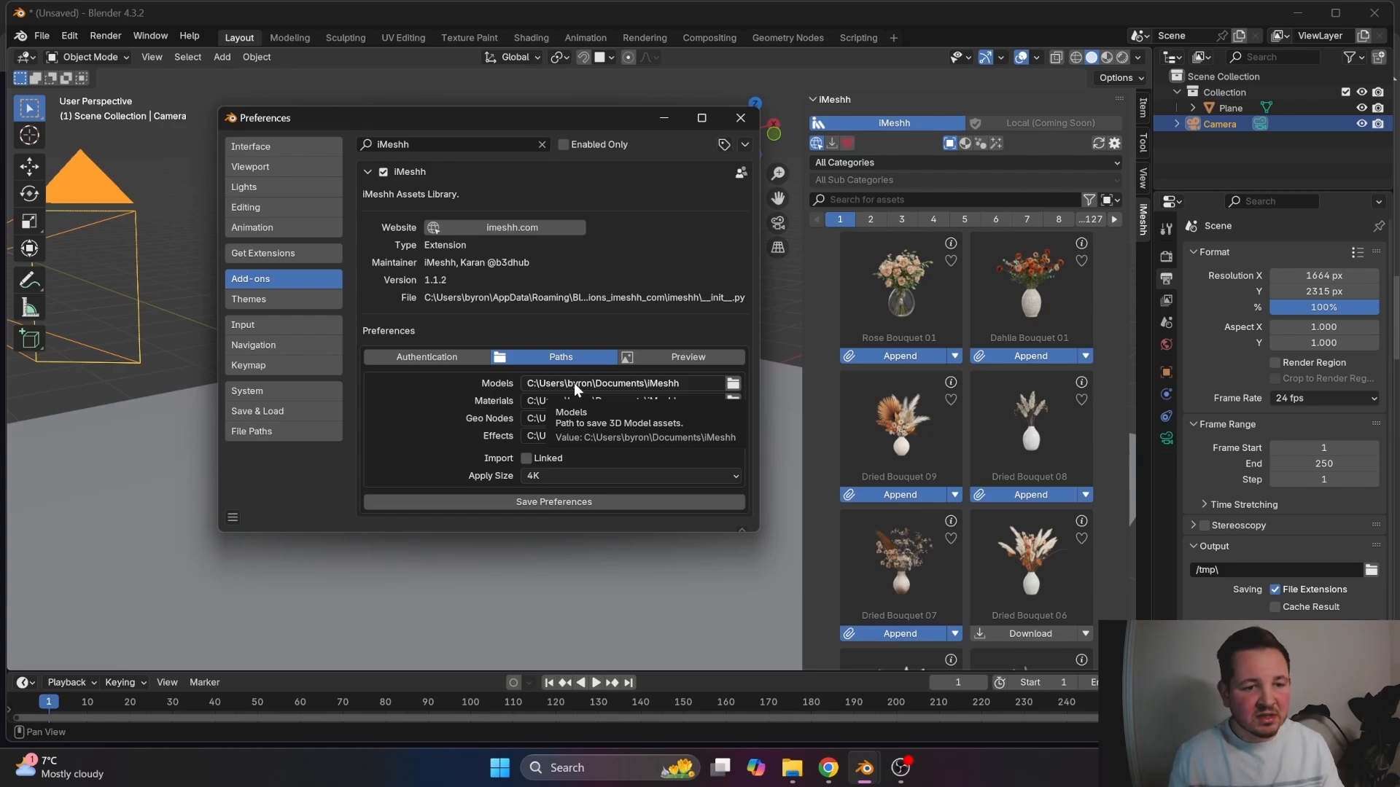
- View the iMeshh add-on's Preview settings and compare the asset grid with a wider and a narrower sidebar
left_click(689, 358)
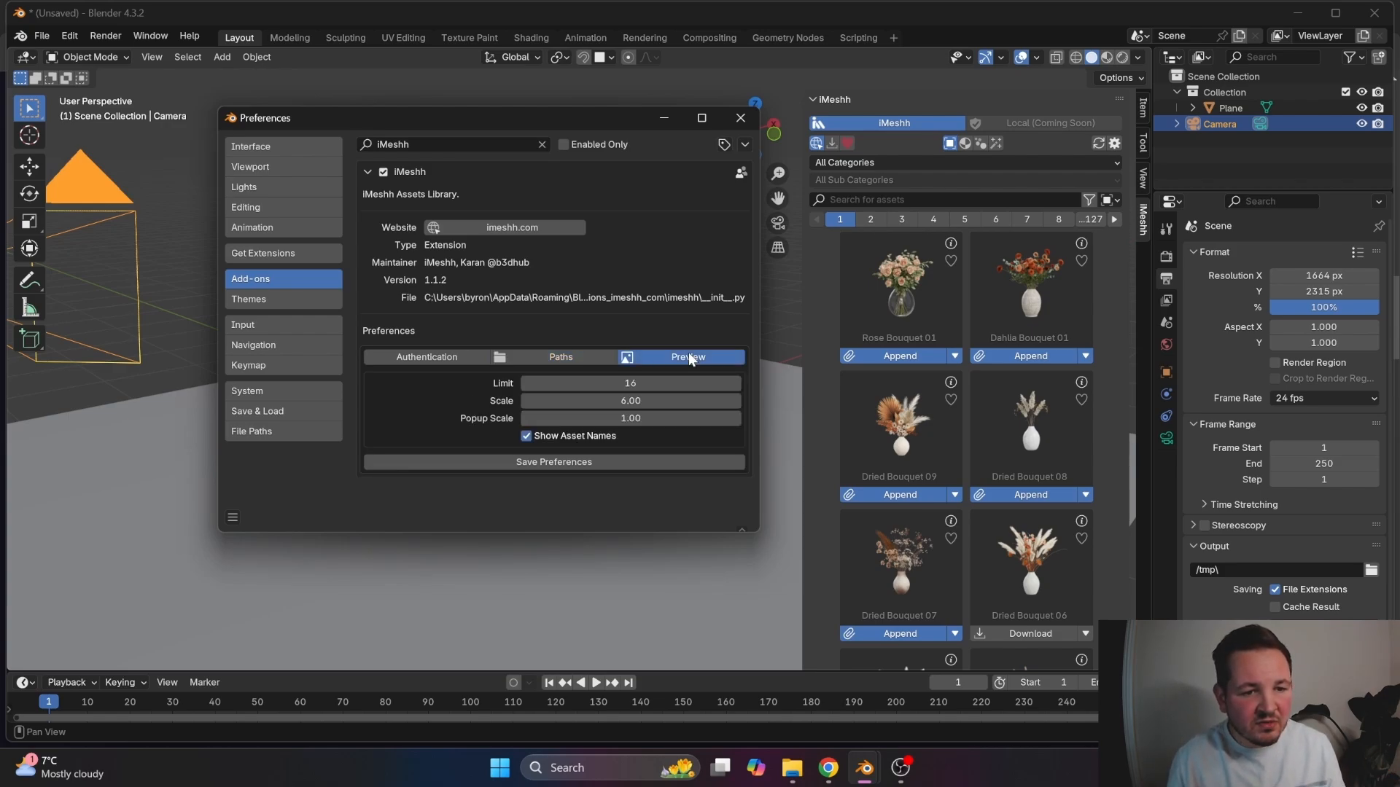
scroll(936, 299, "down", 3)
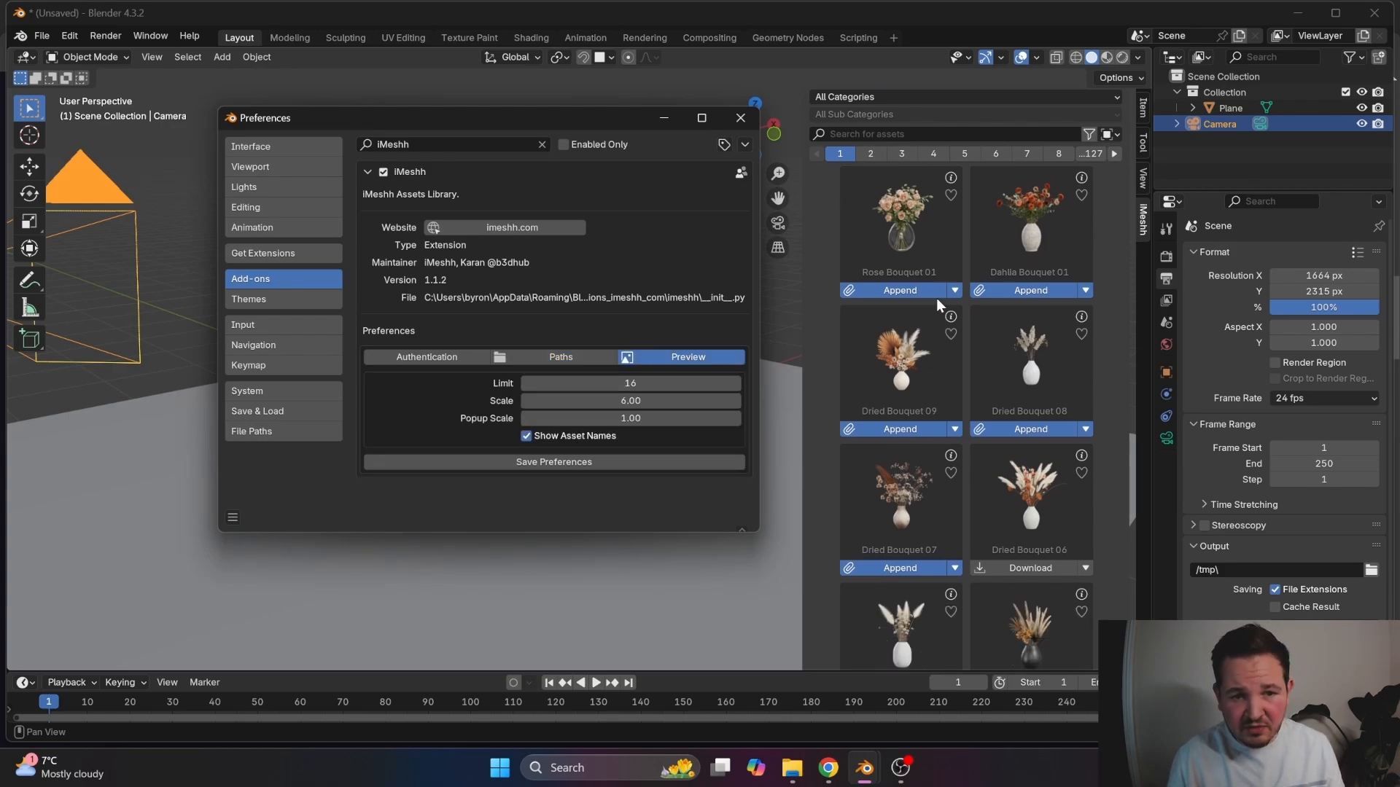
scroll(939, 299, "up", 3)
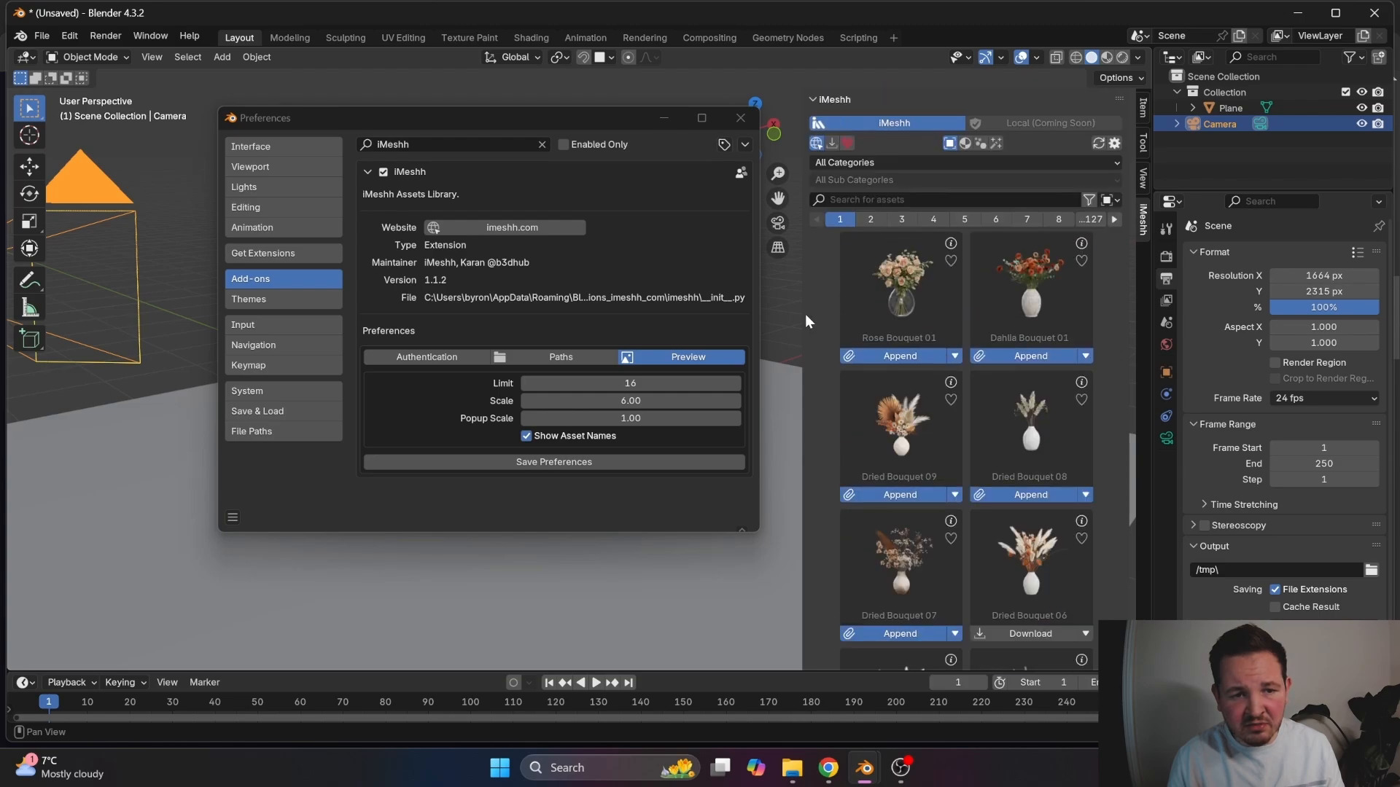
left_click_drag(806, 302, 740, 394)
scroll(904, 332, "down", 5)
scroll(906, 332, "up", 5)
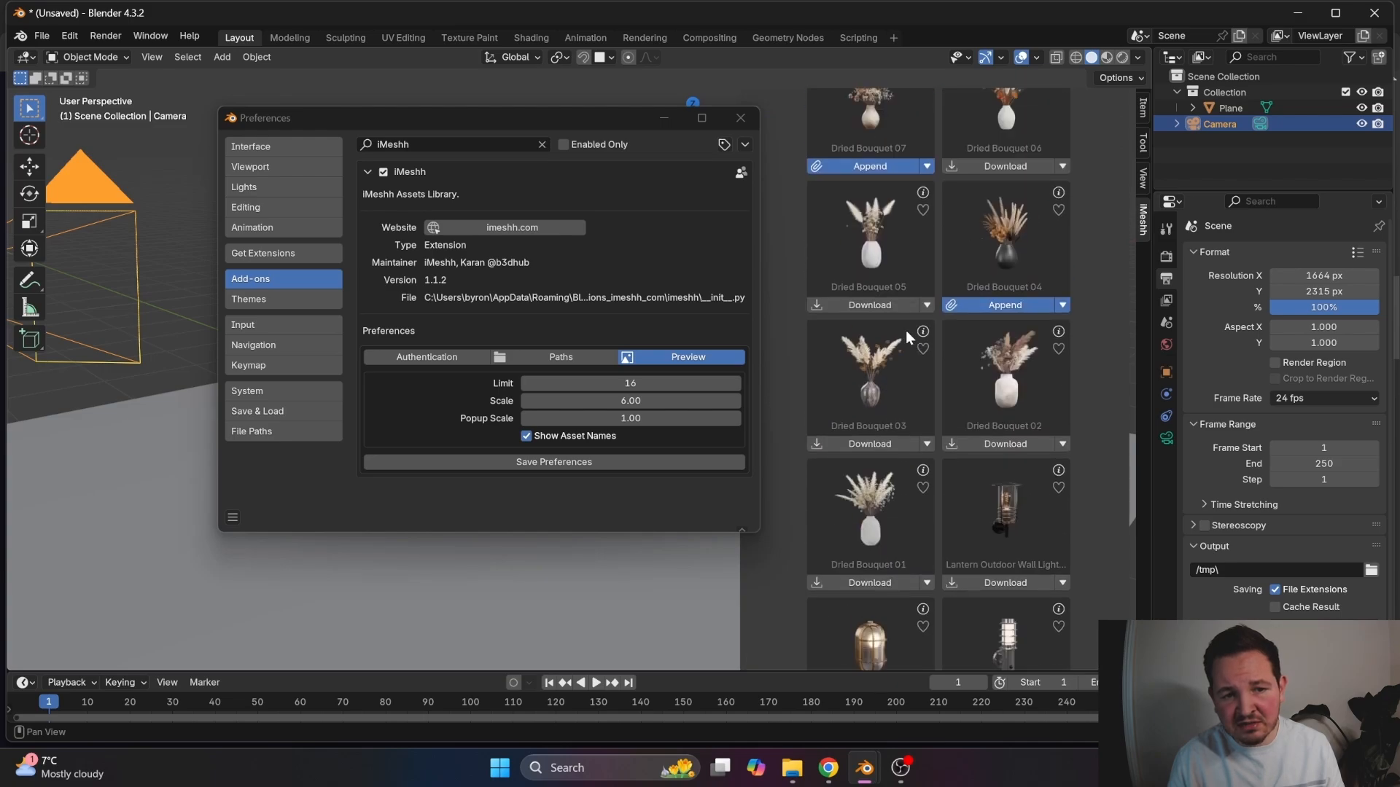
scroll(906, 331, "up", 1)
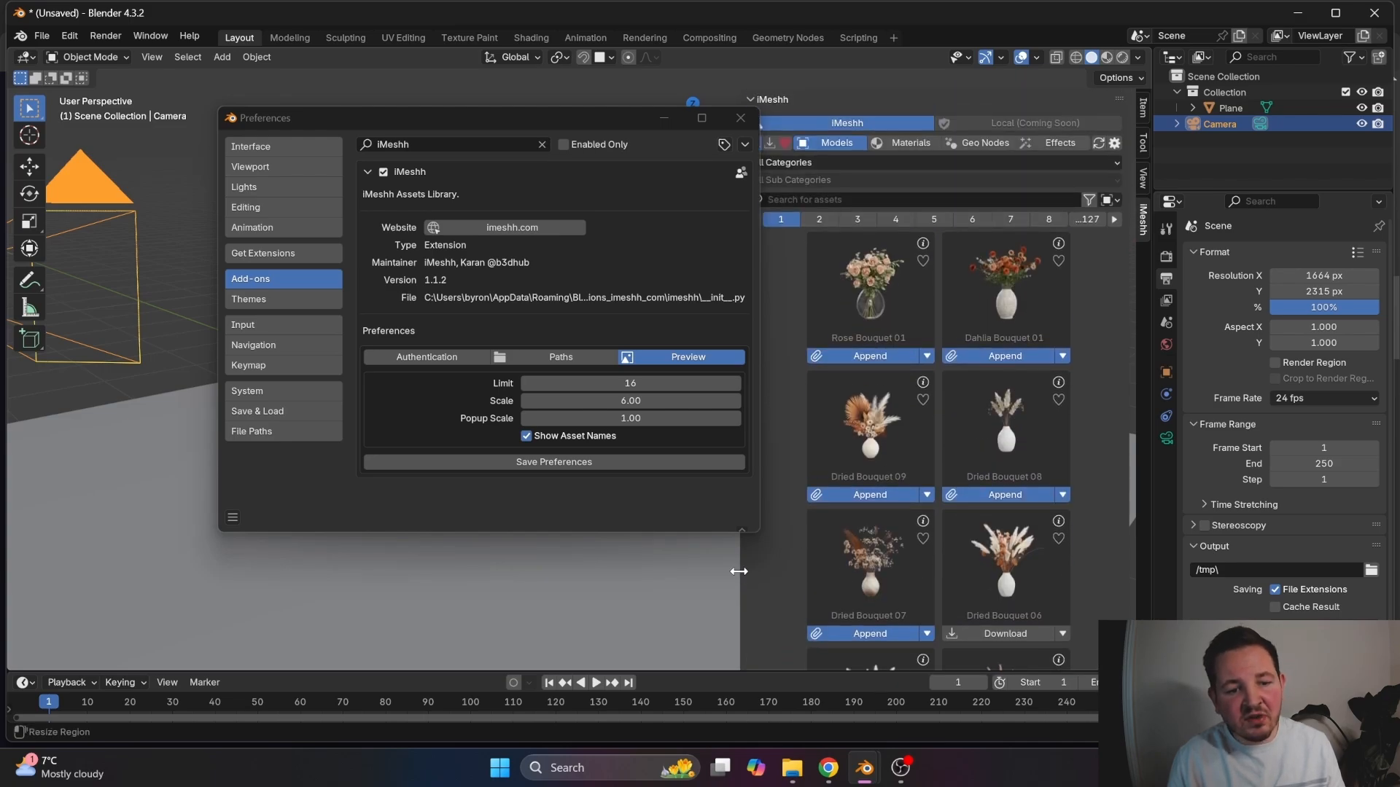
left_click_drag(739, 571, 803, 569)
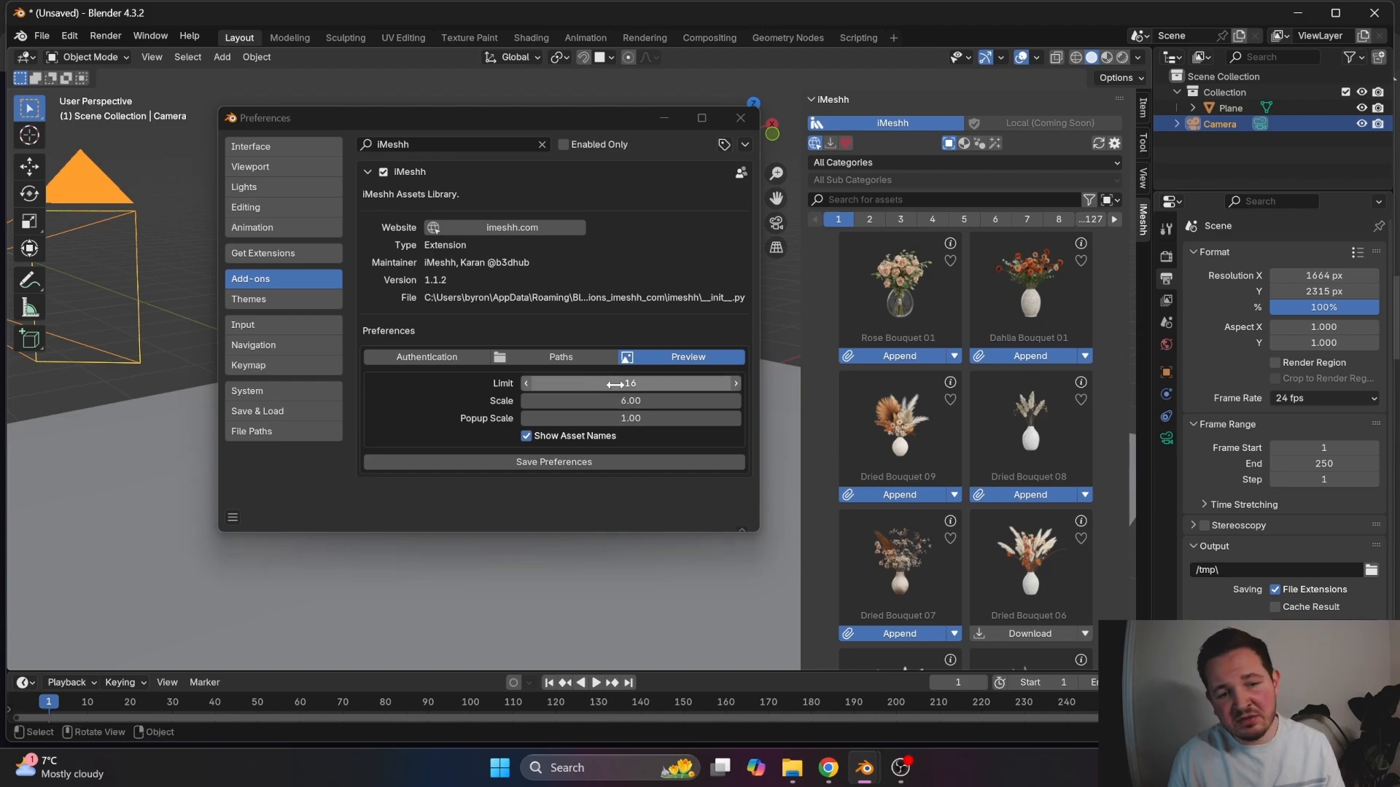
- Set the add-on's preview limit to 8 assets per page
left_click(588, 385)
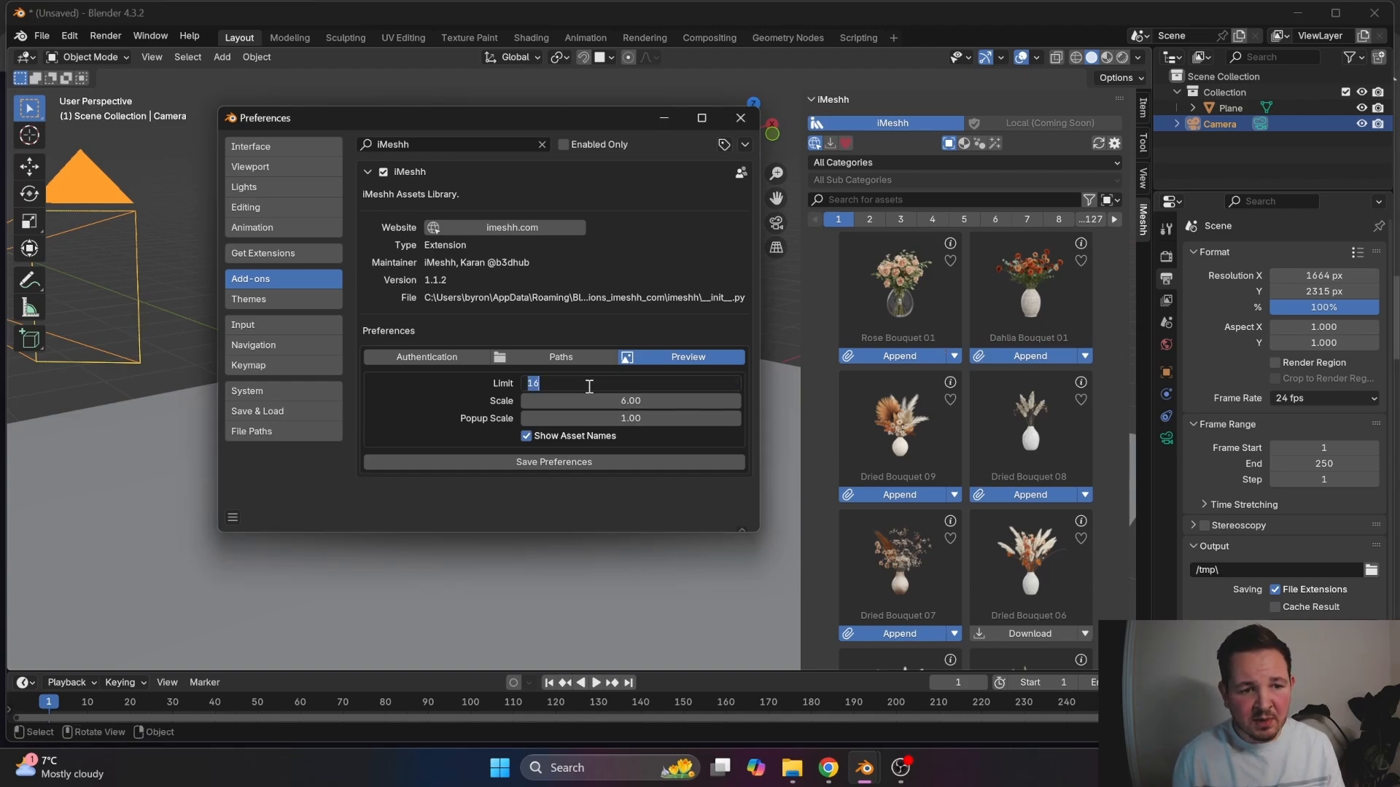
type("8")
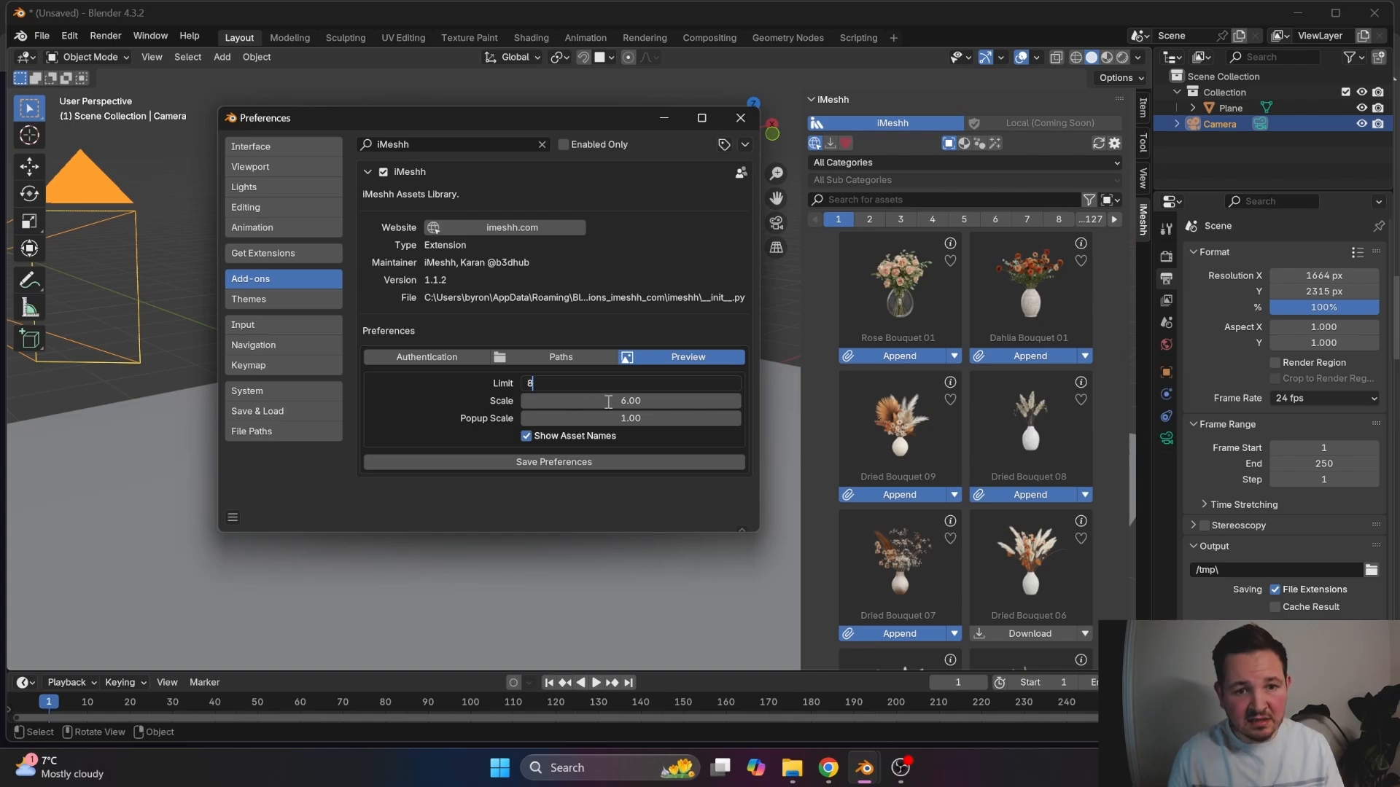
key("Return")
- Reduce the asset preview scale to 3.90, then save and close the preferences
mouse_move(544, 406)
left_mouse_down()
mouse_move(510, 401)
mouse_move(527, 404)
left_mouse_up()
left_click(527, 402)
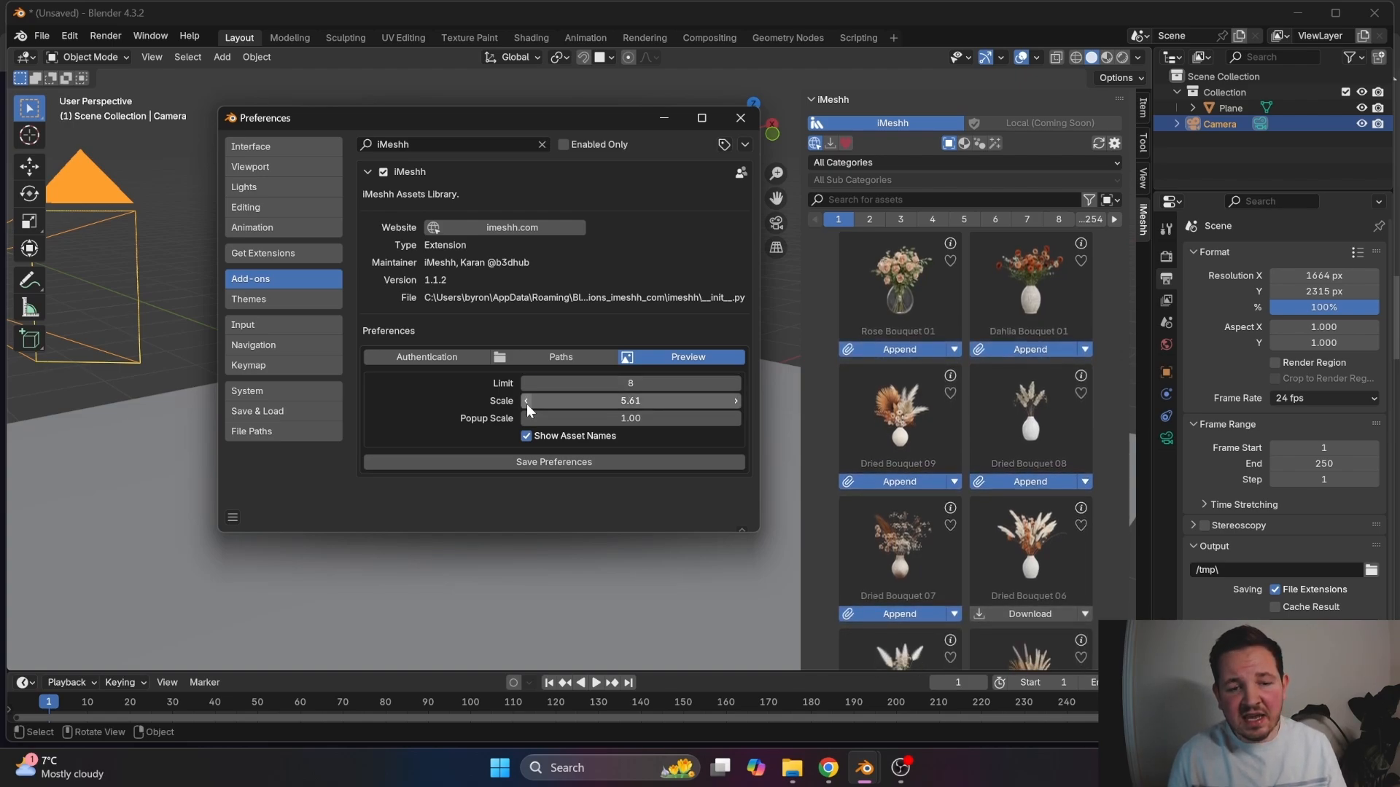
left_click(526, 401)
left_click(527, 402)
left_click(526, 401)
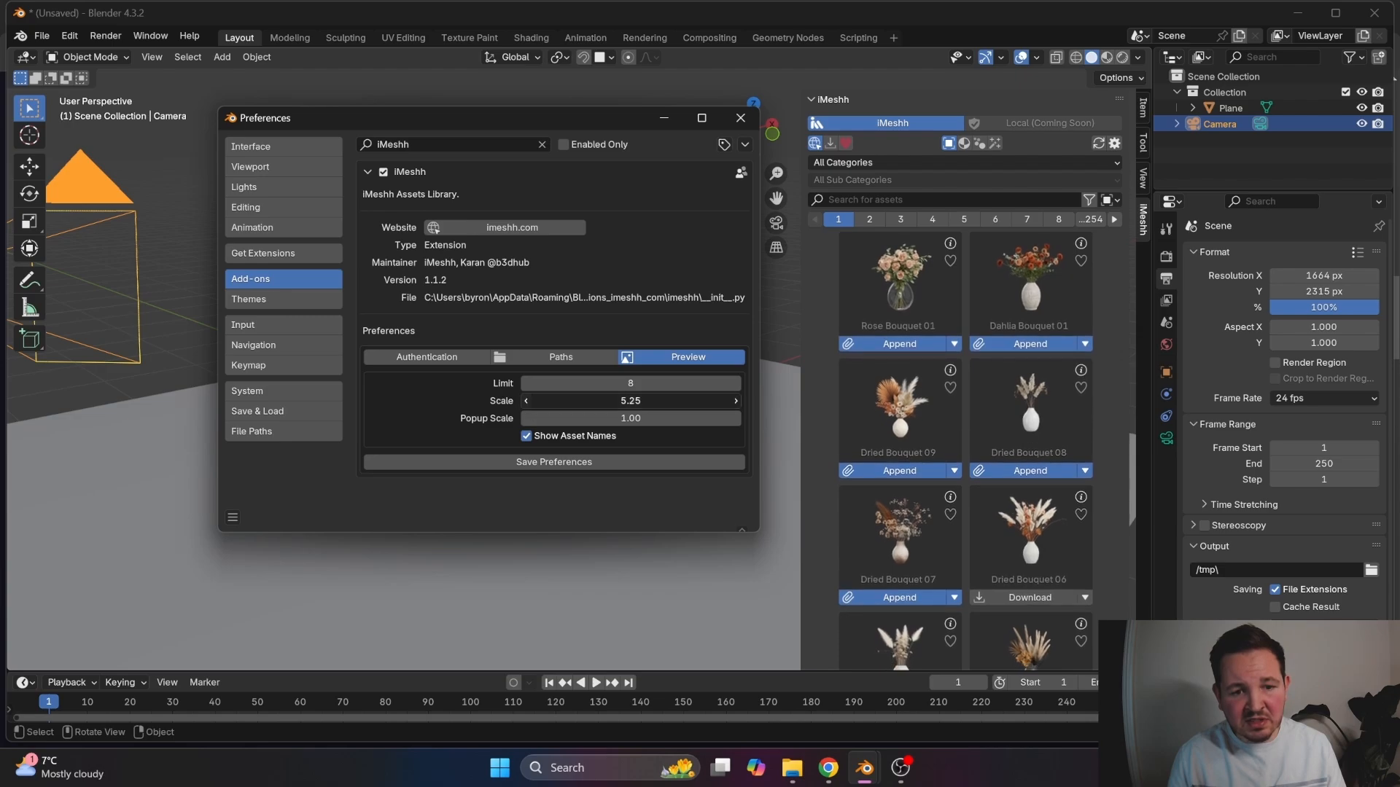
left_click(526, 401)
left_click(527, 402)
left_click(526, 402)
left_click(527, 401)
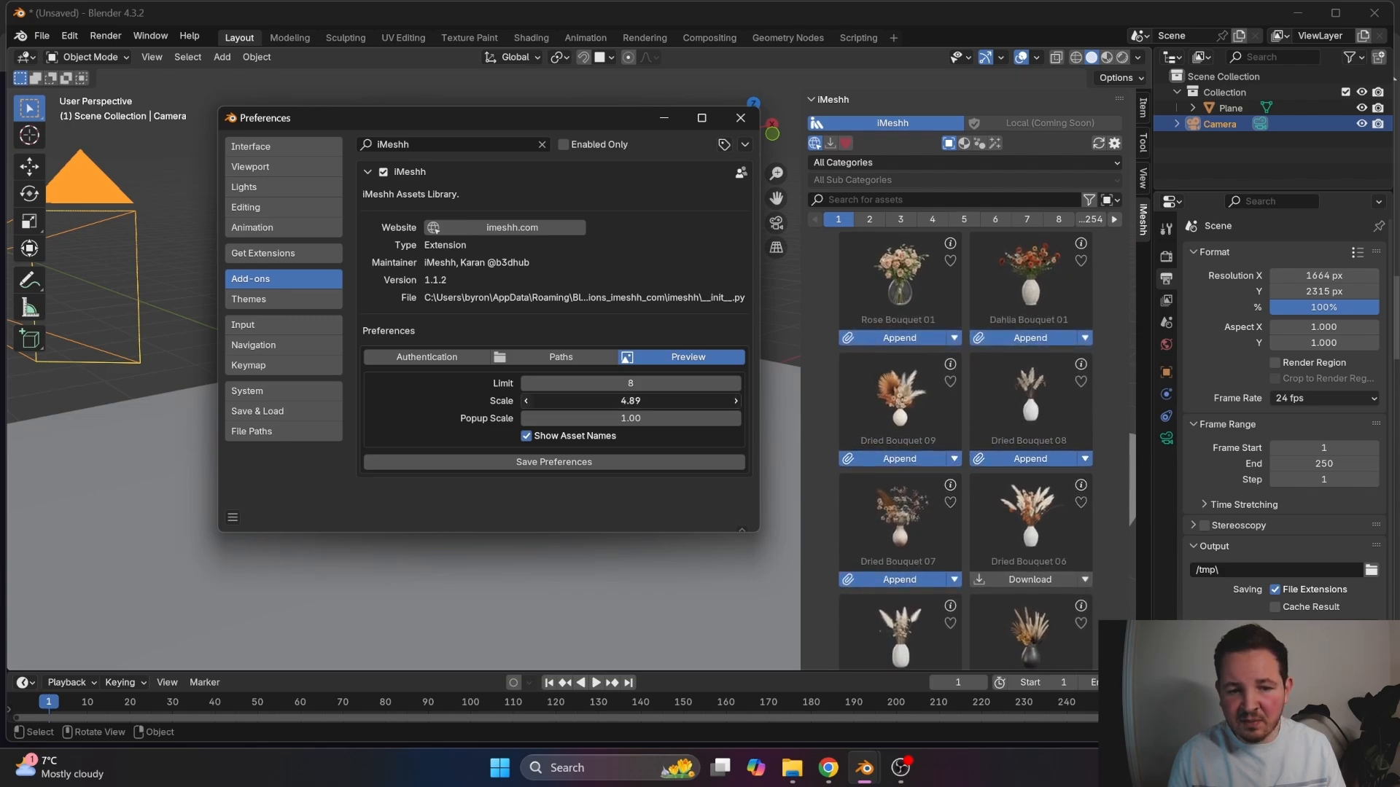
left_click(526, 402)
left_click(527, 402)
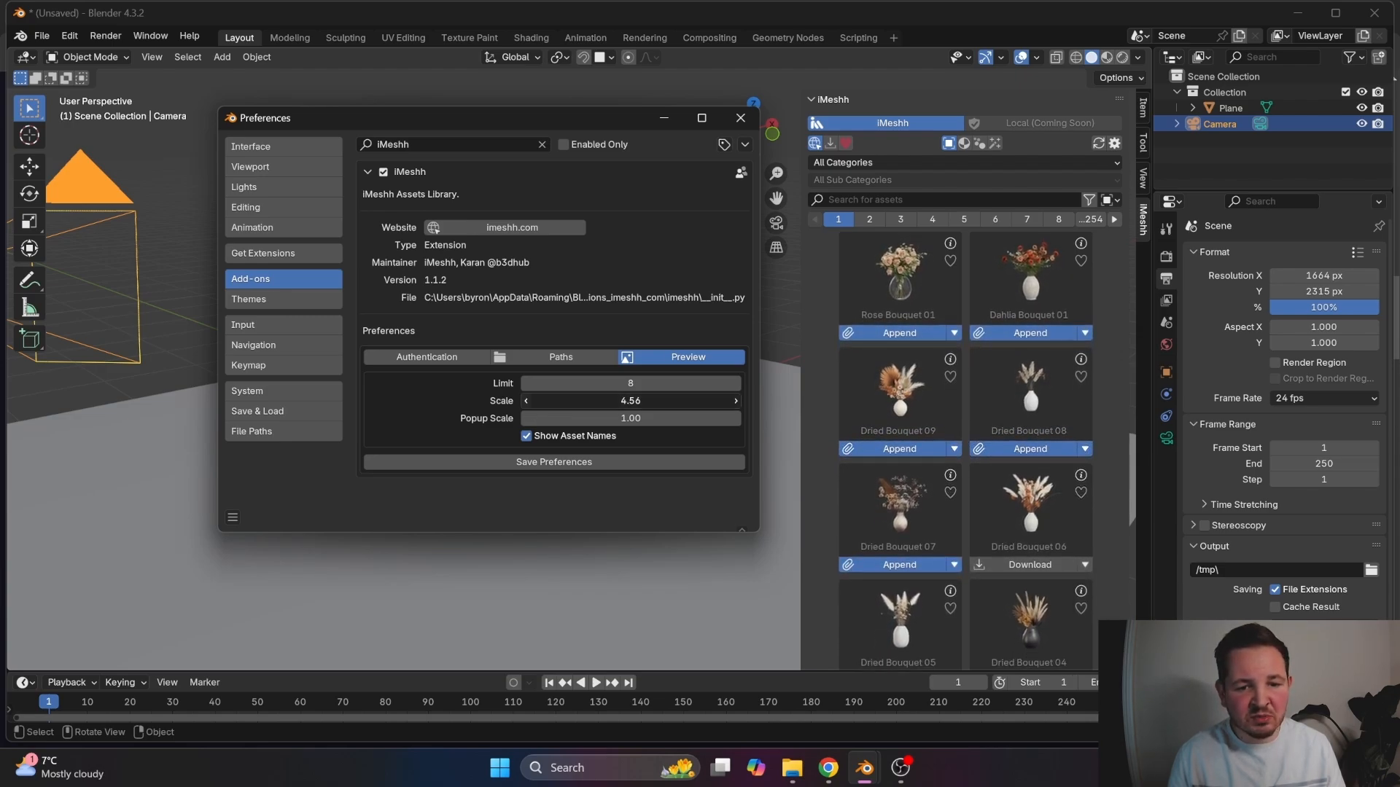
left_click(526, 402)
left_click(526, 401)
left_click(526, 402)
left_click(526, 402)
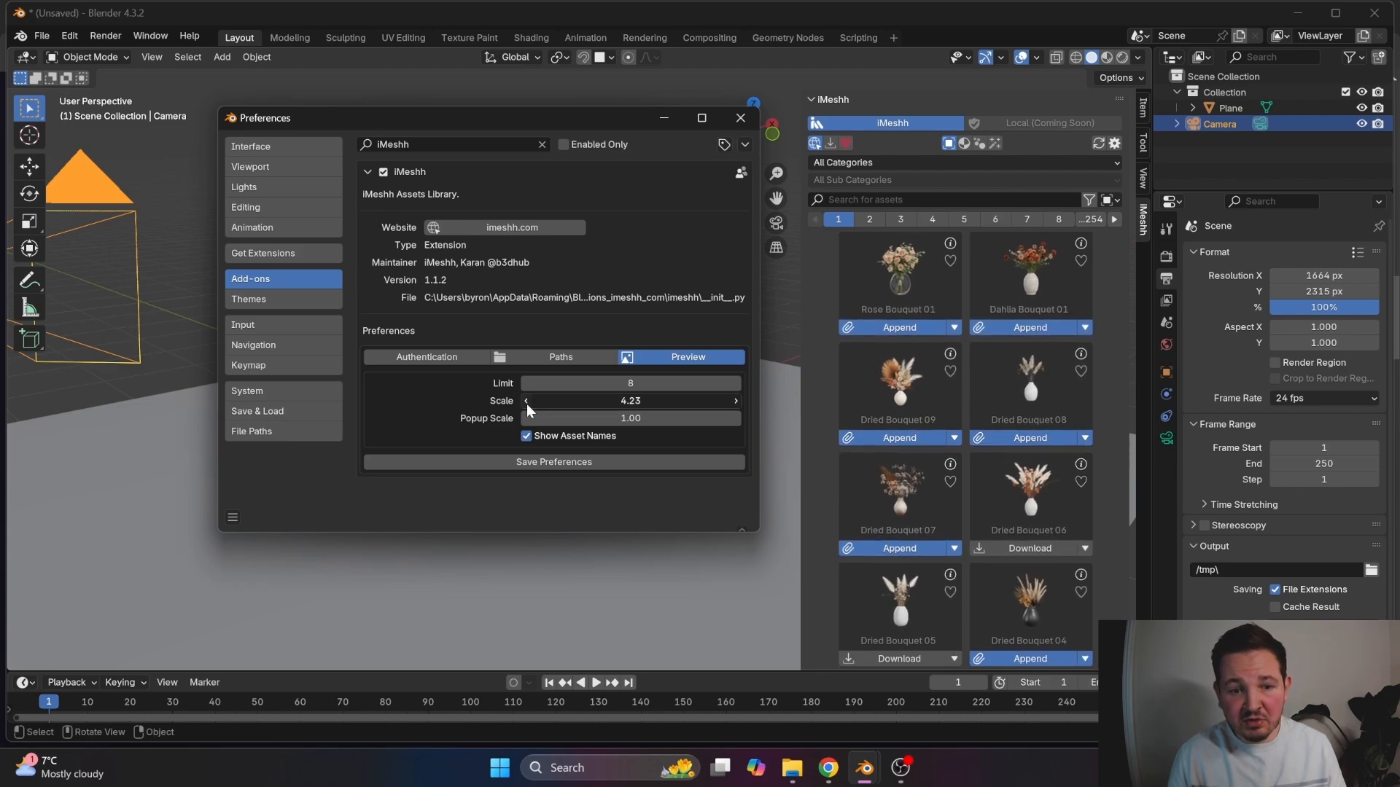
left_click(526, 402)
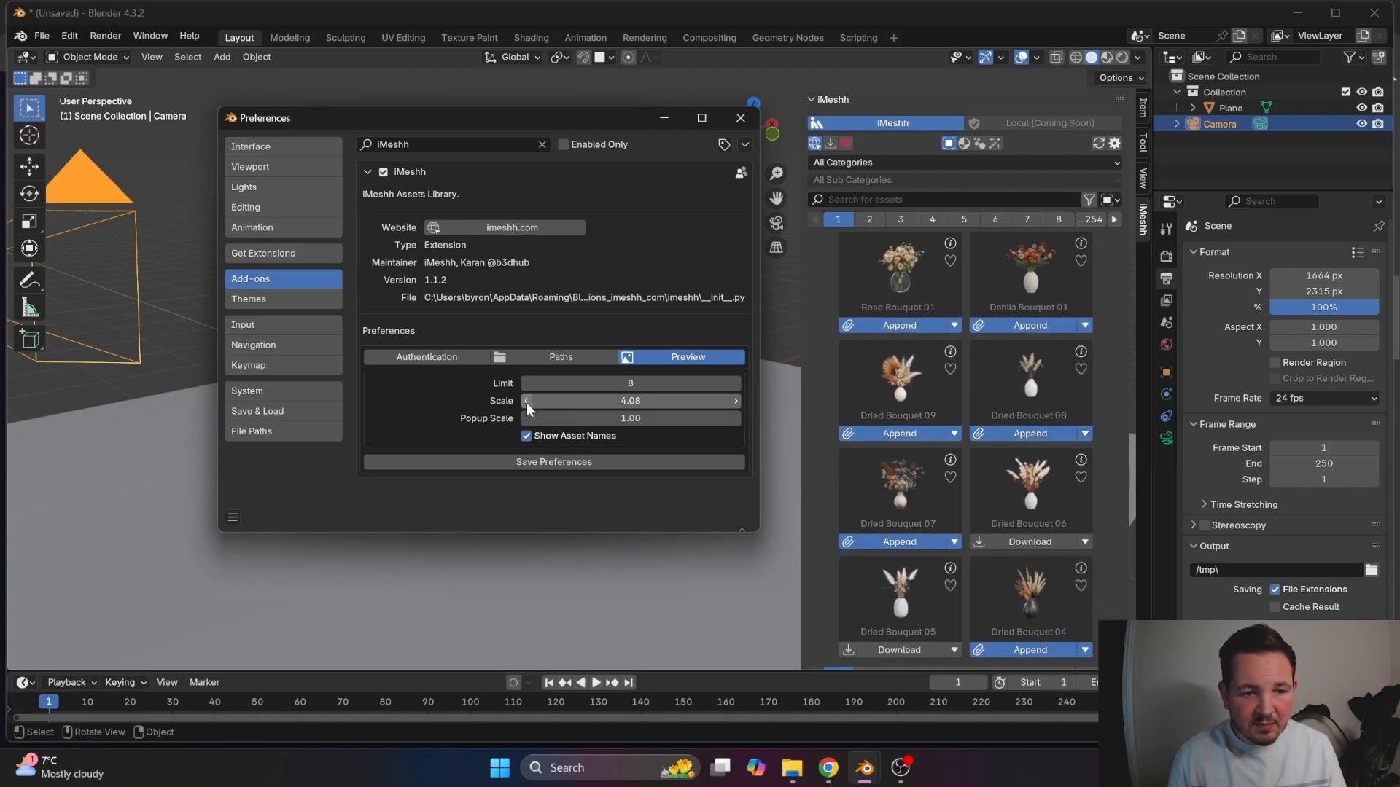
left_click(526, 401)
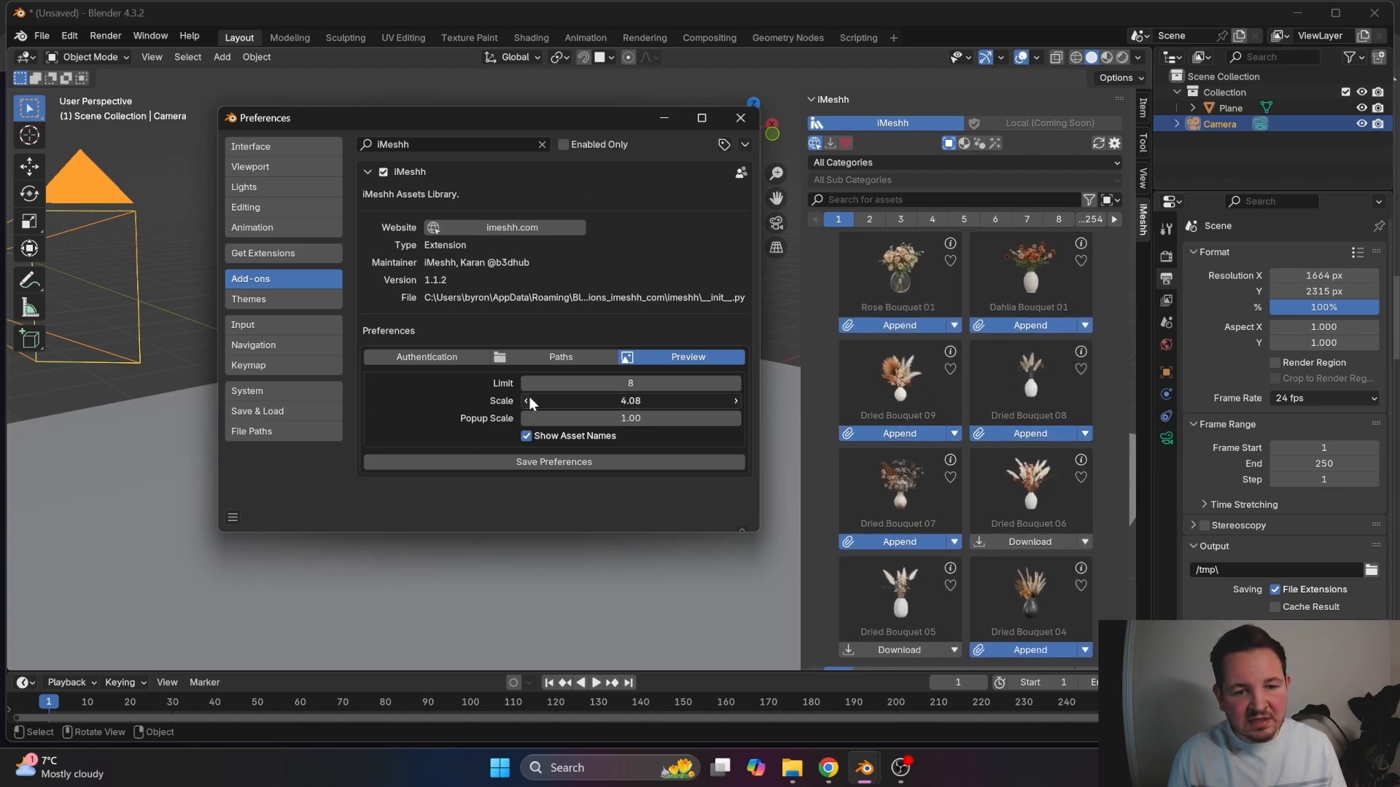
left_click(527, 401)
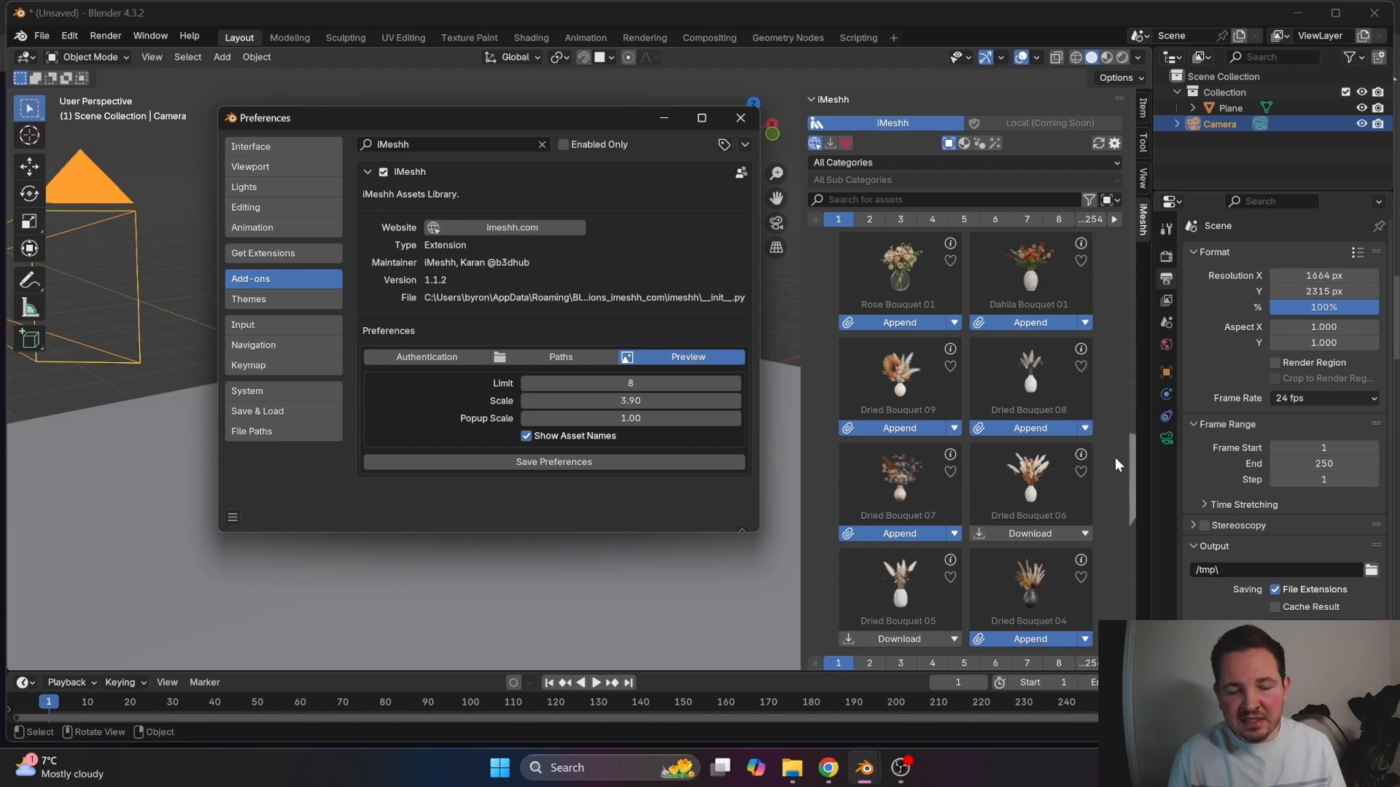
left_click(545, 462)
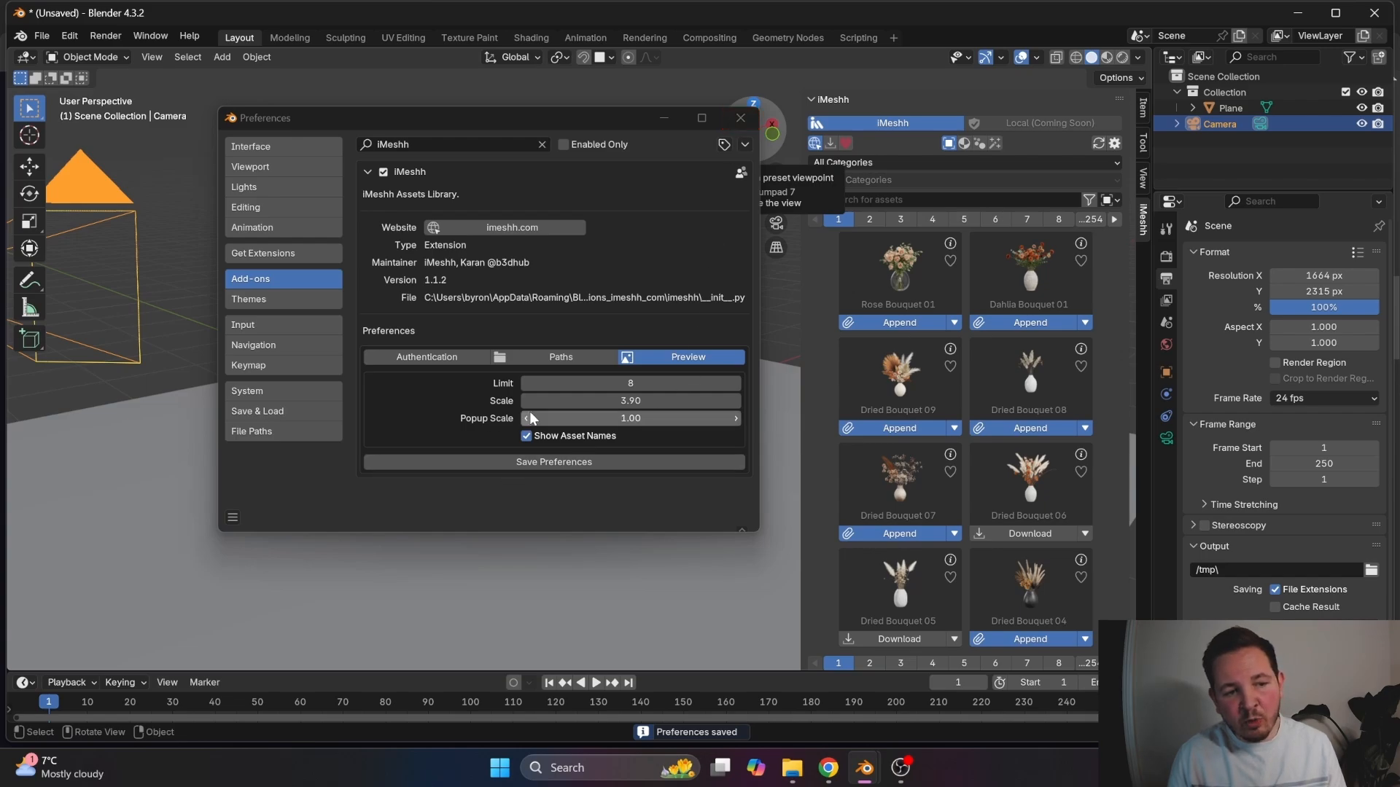
left_click(745, 119)
- Go to page 3 of the library and look through the details and preview images of Landscape Modern Outdoor Light 01
left_click(1117, 217)
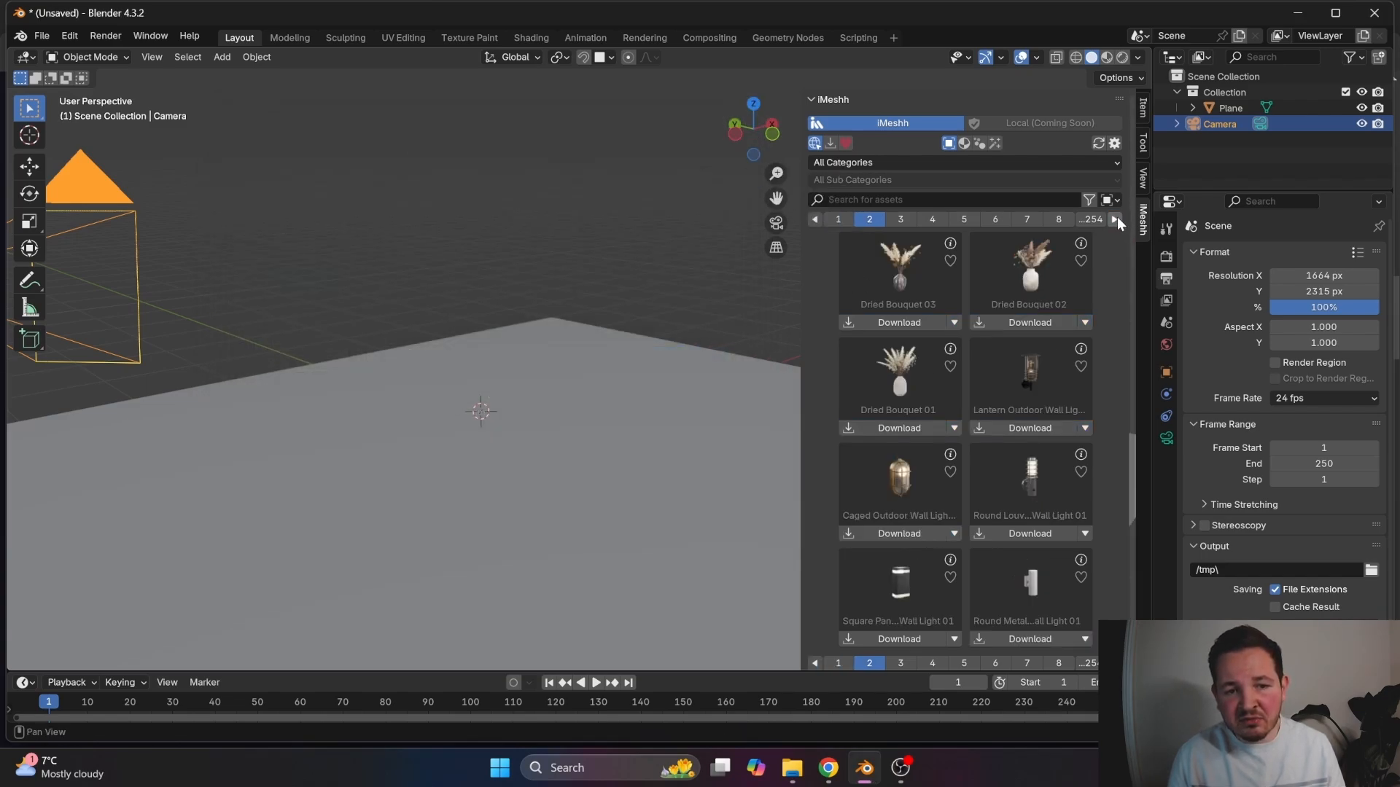
left_click(1117, 217)
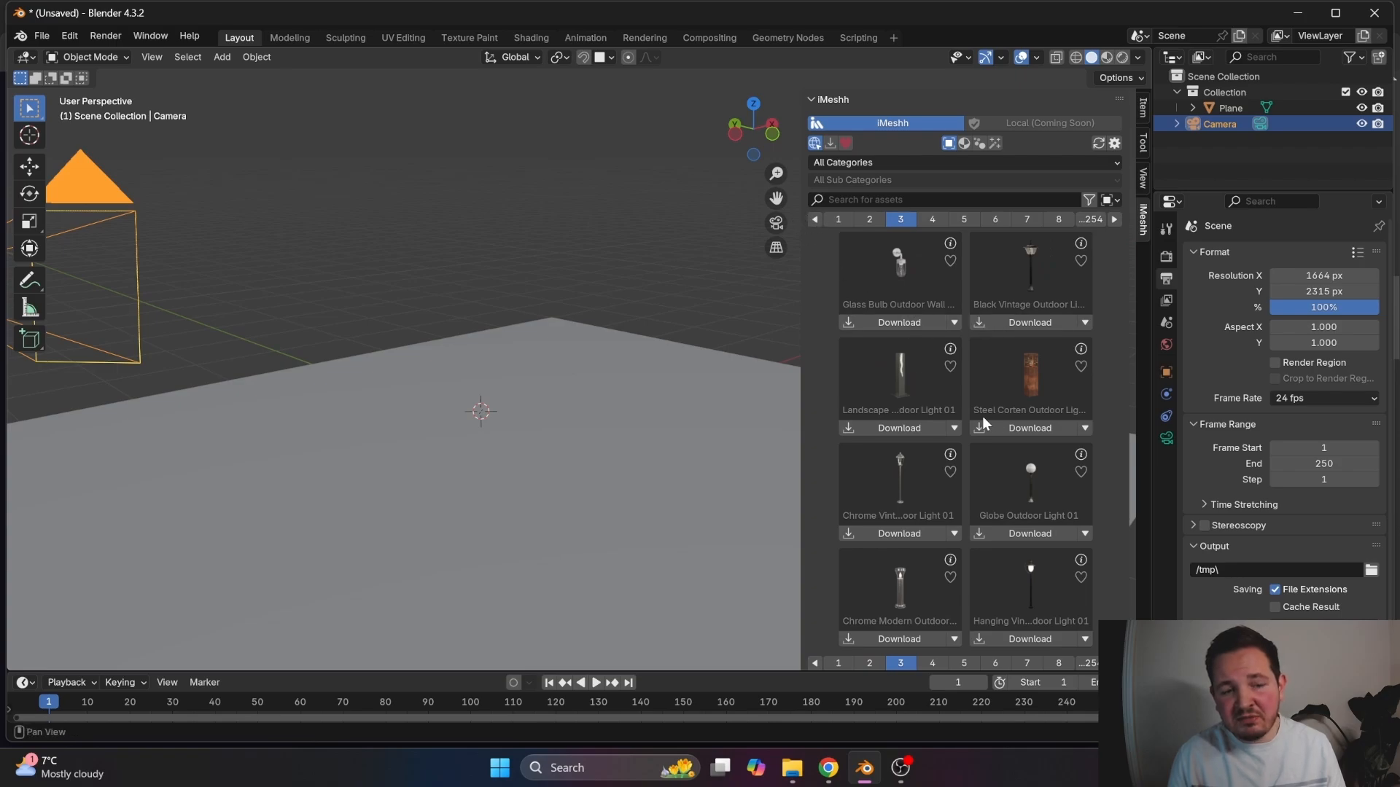
left_click(949, 349)
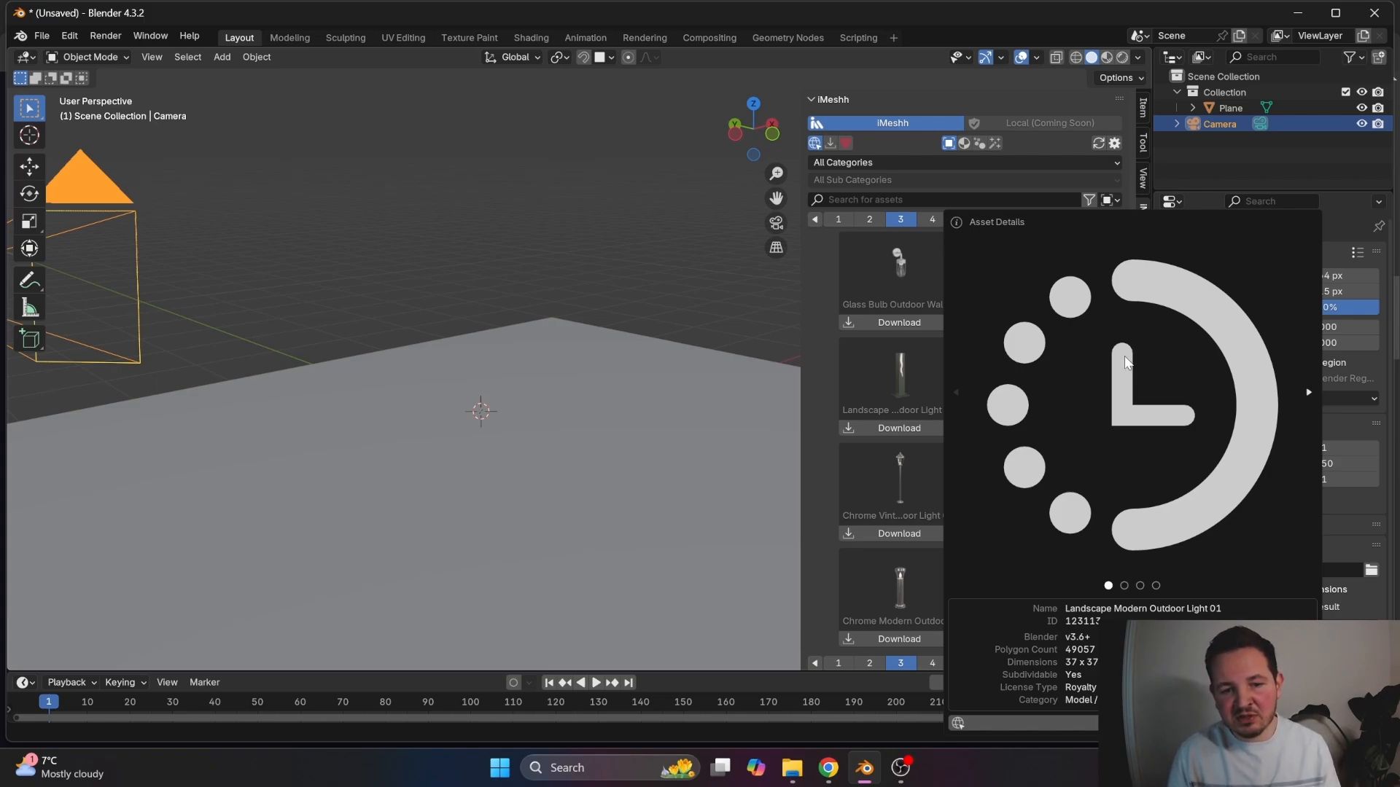
left_click(1309, 396)
left_click(1309, 396)
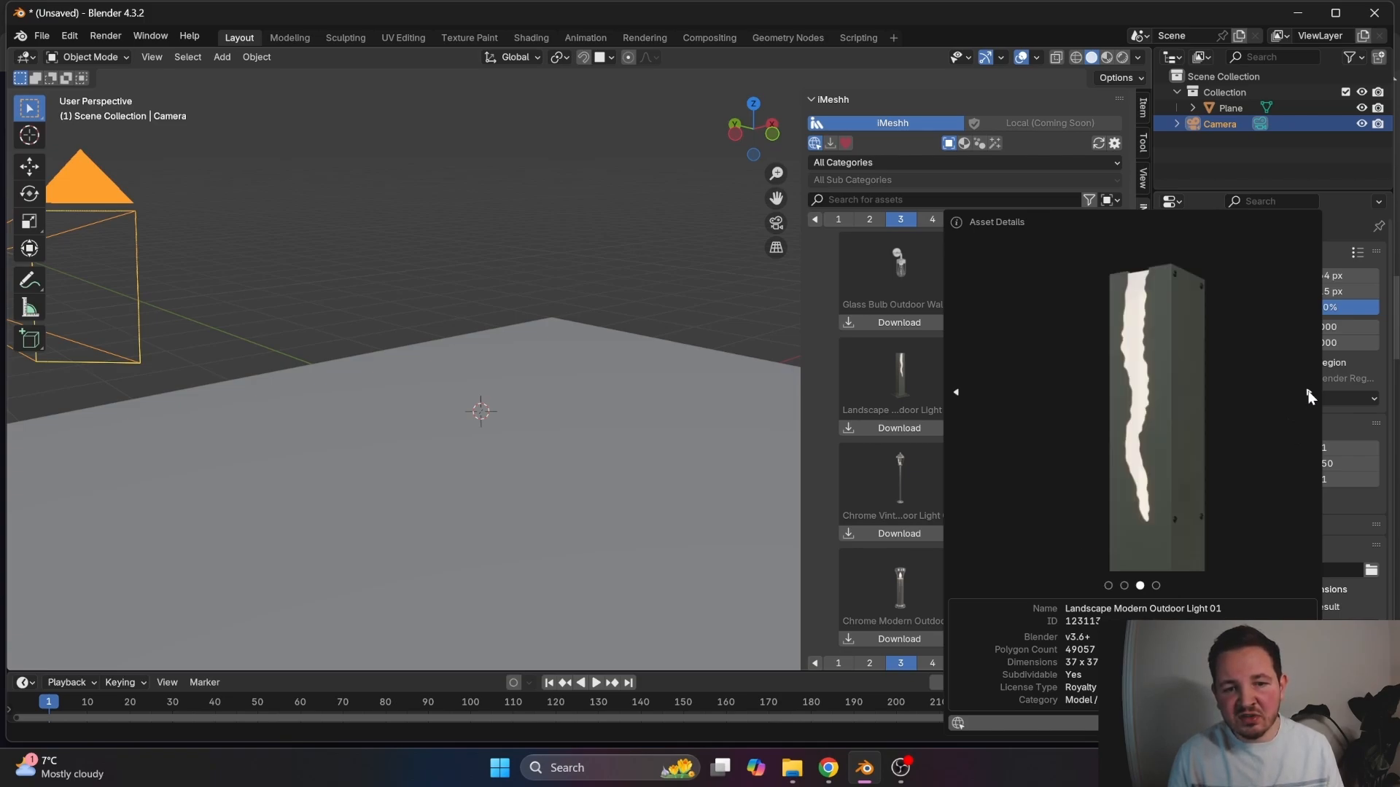
left_click(1309, 394)
left_click(952, 394)
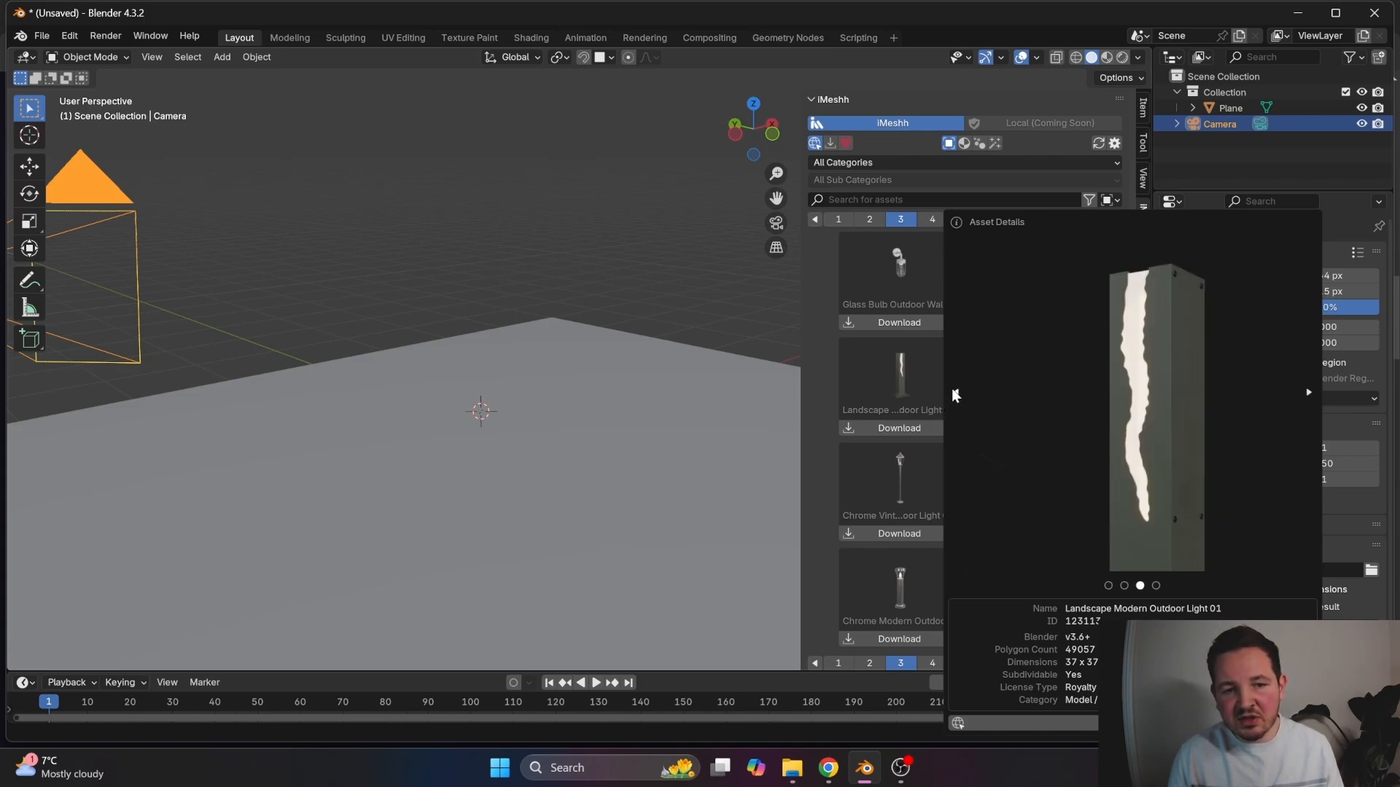
left_click(955, 391)
left_click(958, 391)
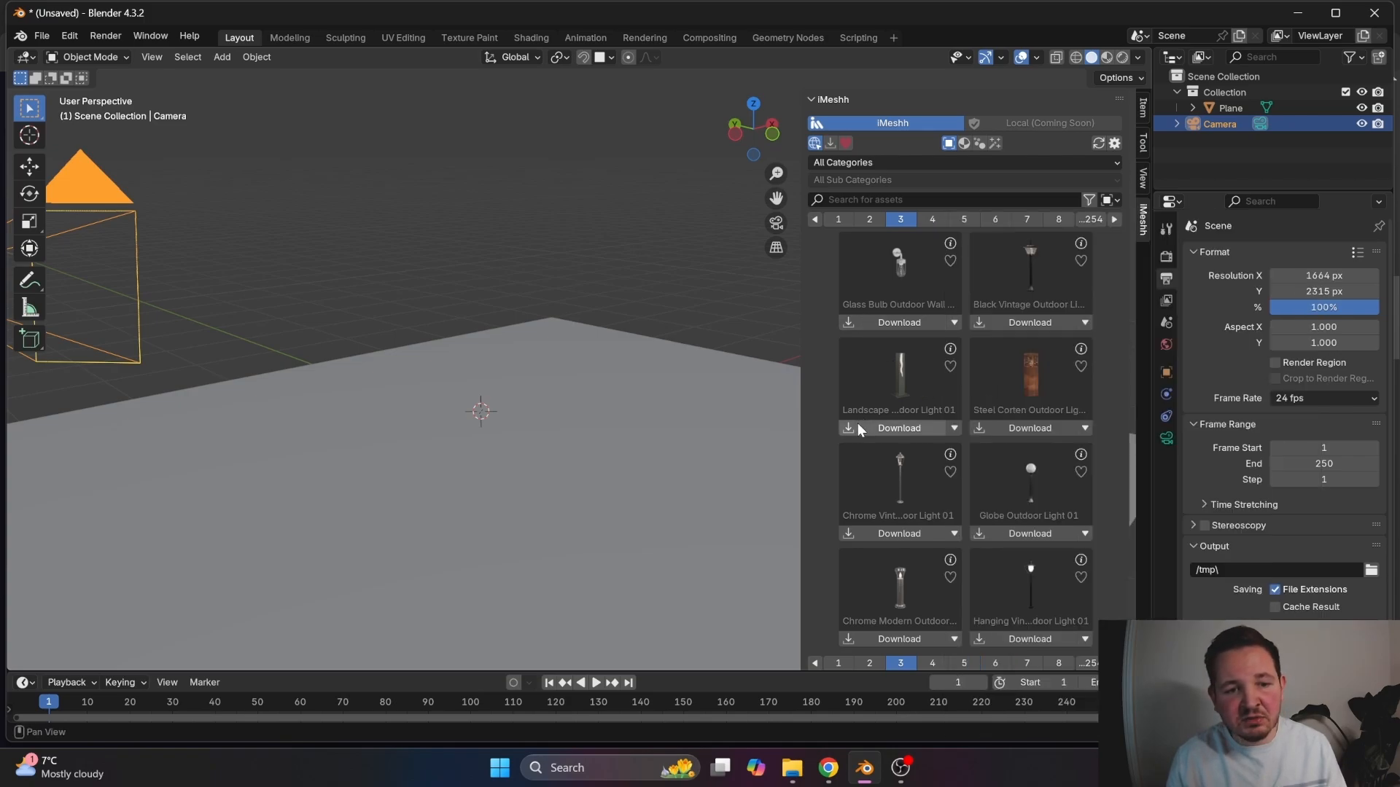
- Download the Landscape Modern Outdoor Light 01 asset and append it to the scene
left_click(914, 427)
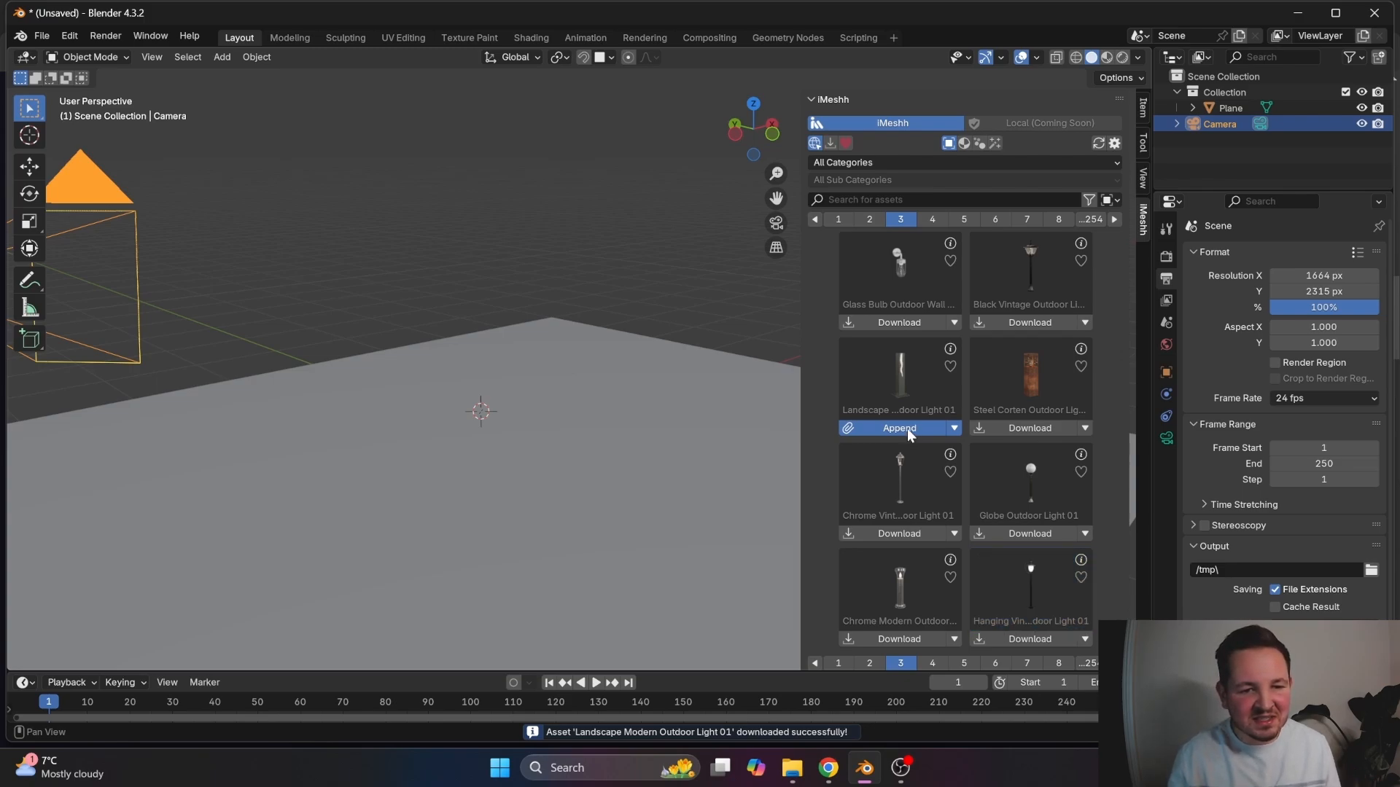
left_click(903, 428)
scroll(491, 411, "up", 4)
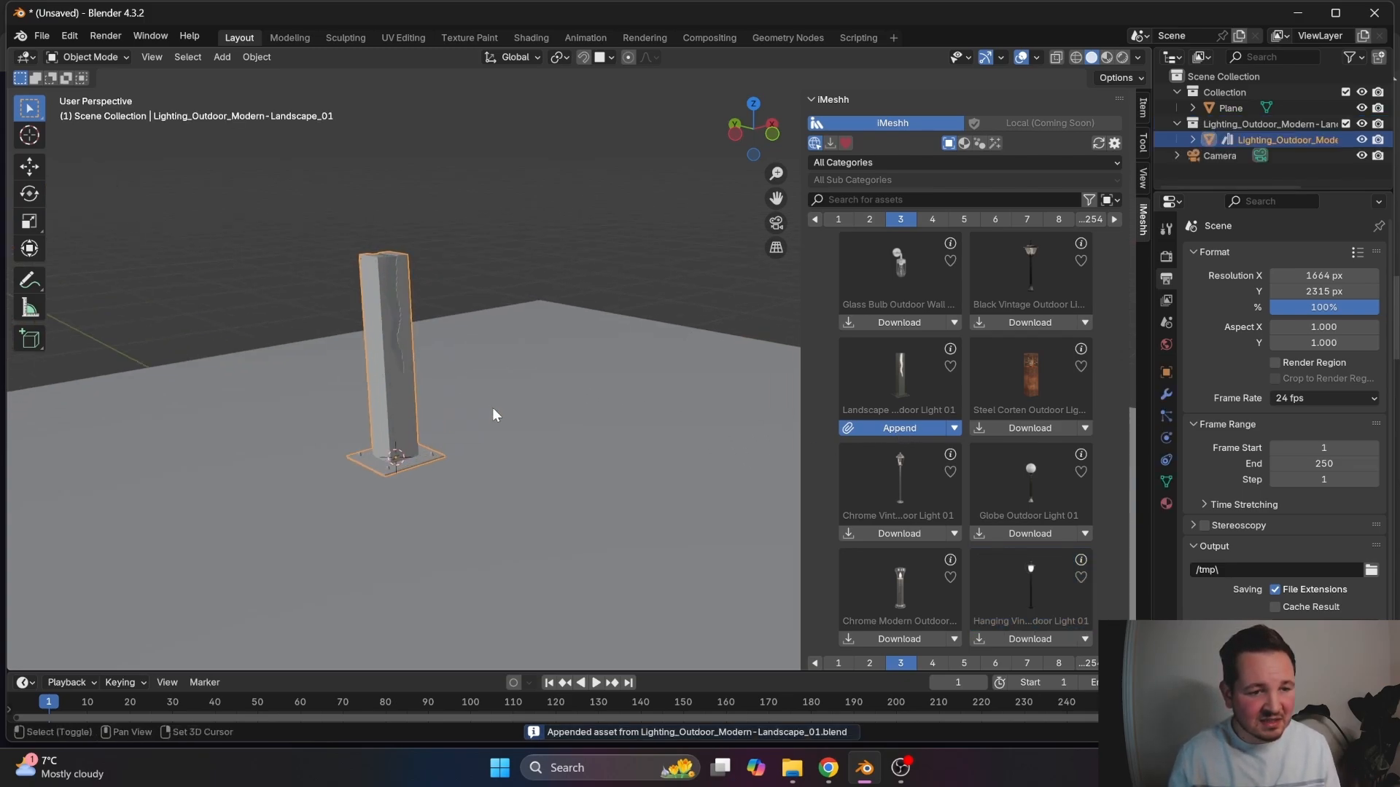
- Append two more copies of the Landscape Modern Outdoor Light 01 at different 3D cursor positions on the plane
middle_click_drag(657, 435, 562, 348)
scroll(565, 361, "down", 5)
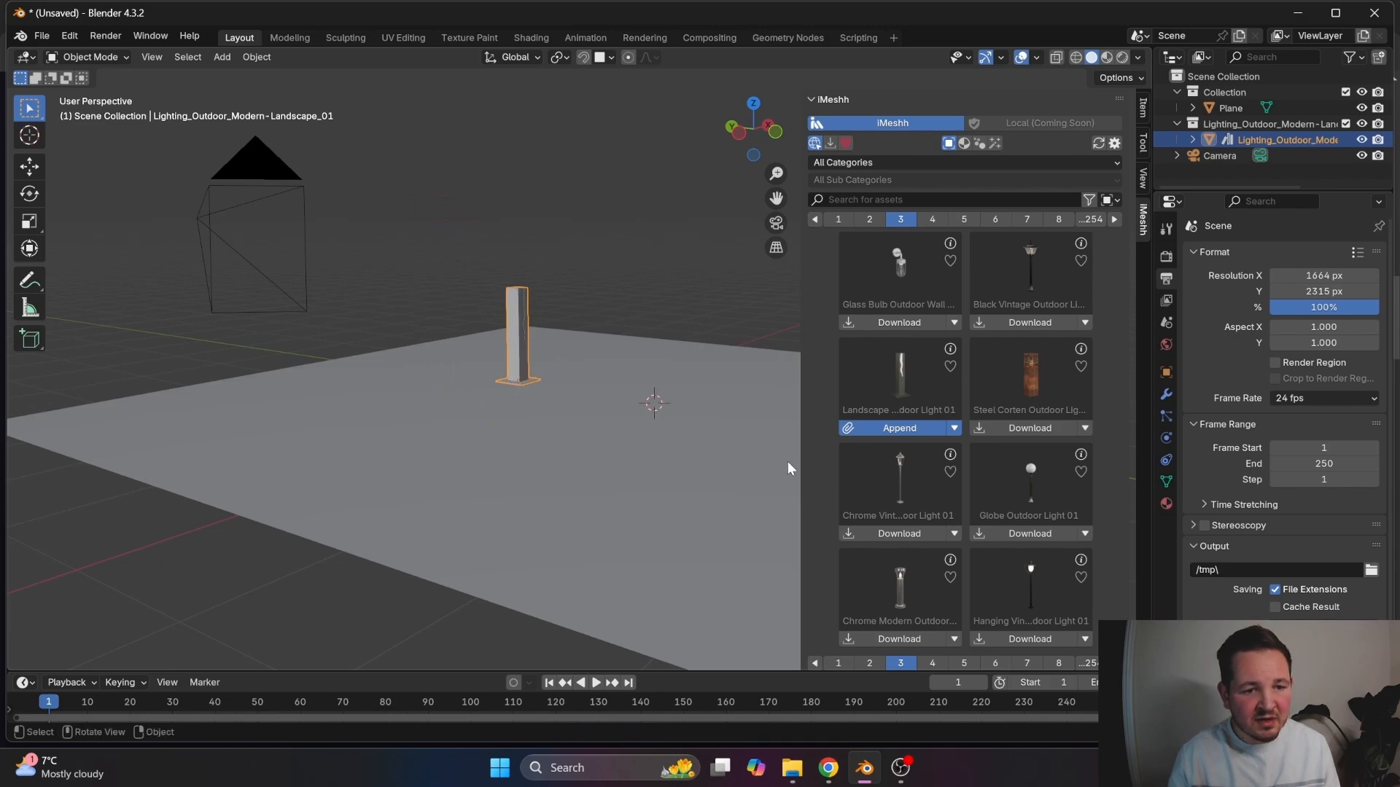
left_click(884, 430)
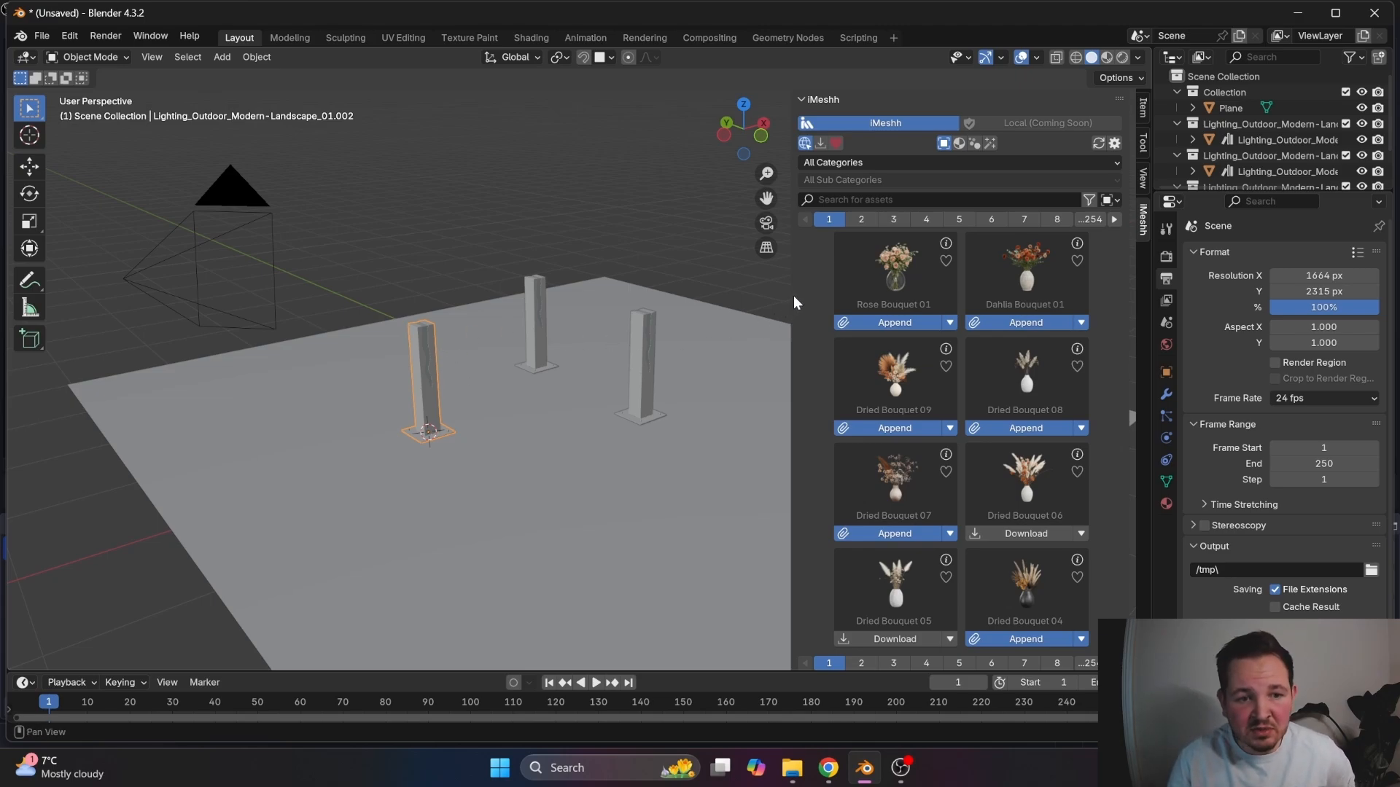
- Widen the iMeshh sidebar, check the downloaded and favourite models, and return to the online assets
left_click_drag(792, 304, 617, 299)
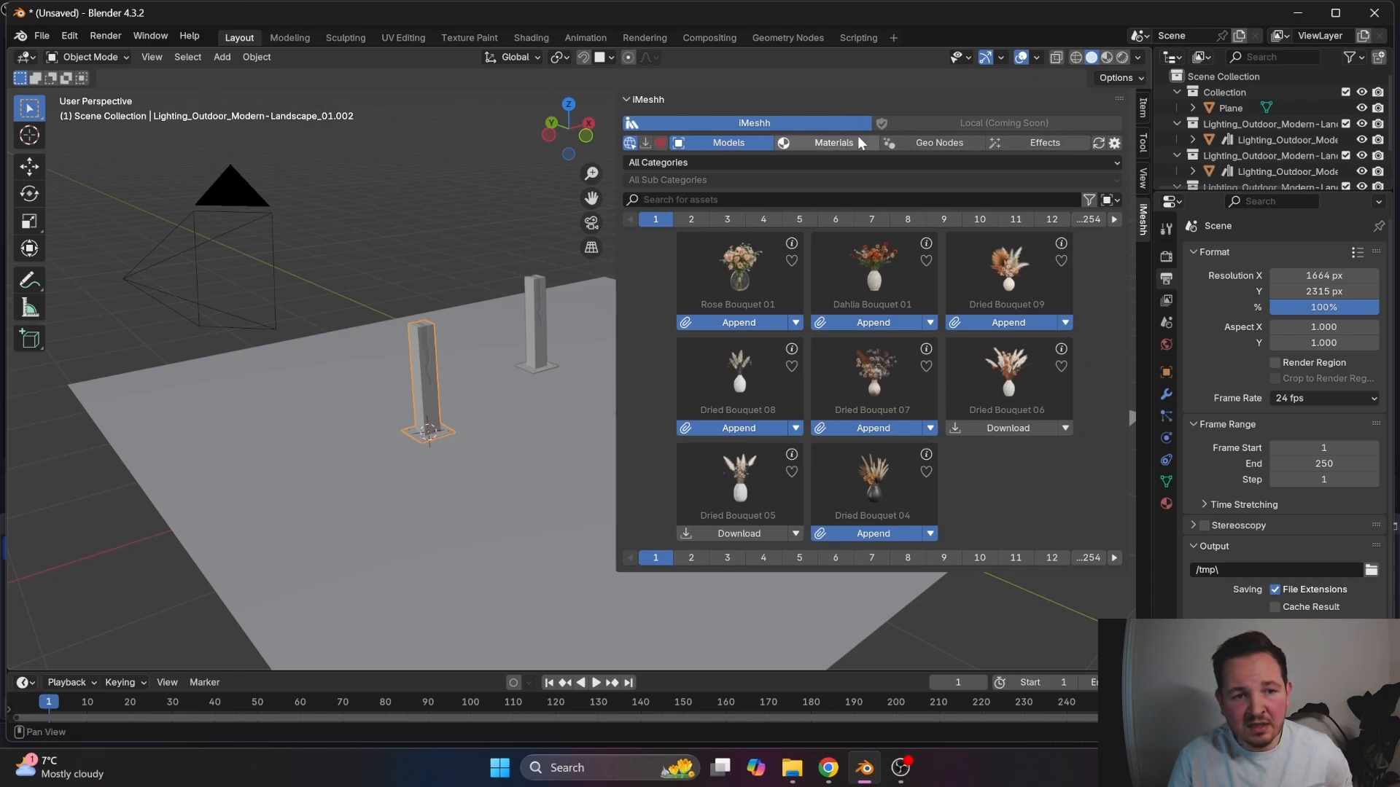
left_click(646, 144)
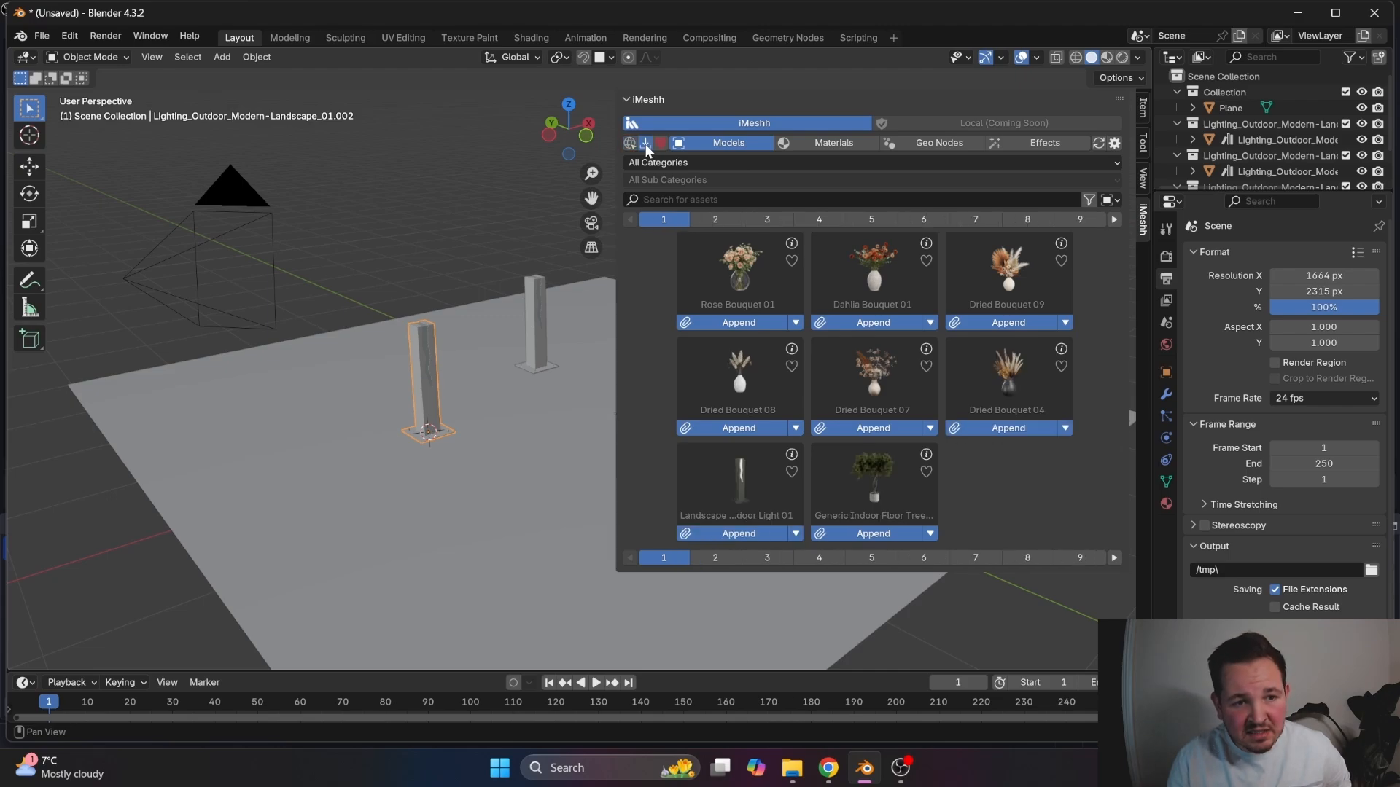
left_click(660, 143)
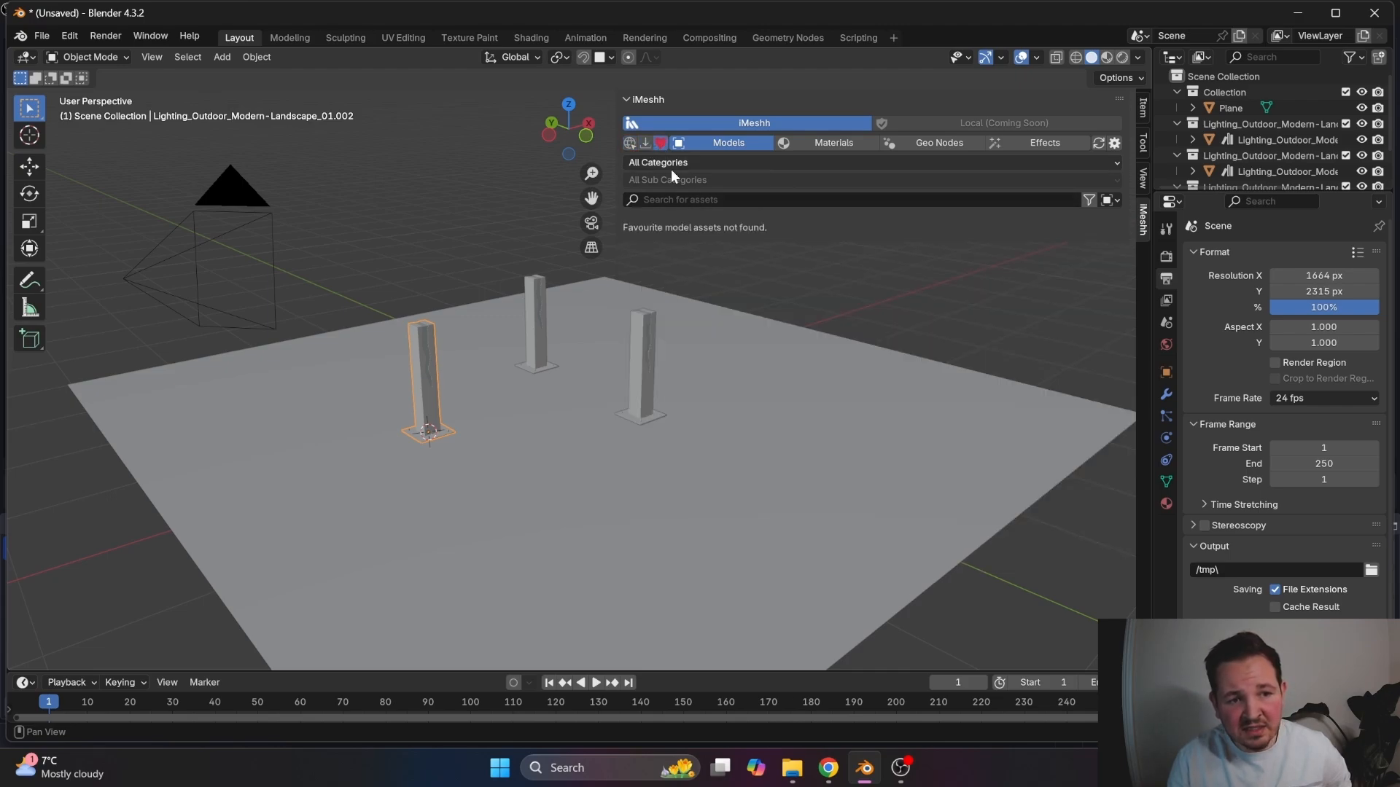
left_click(626, 146)
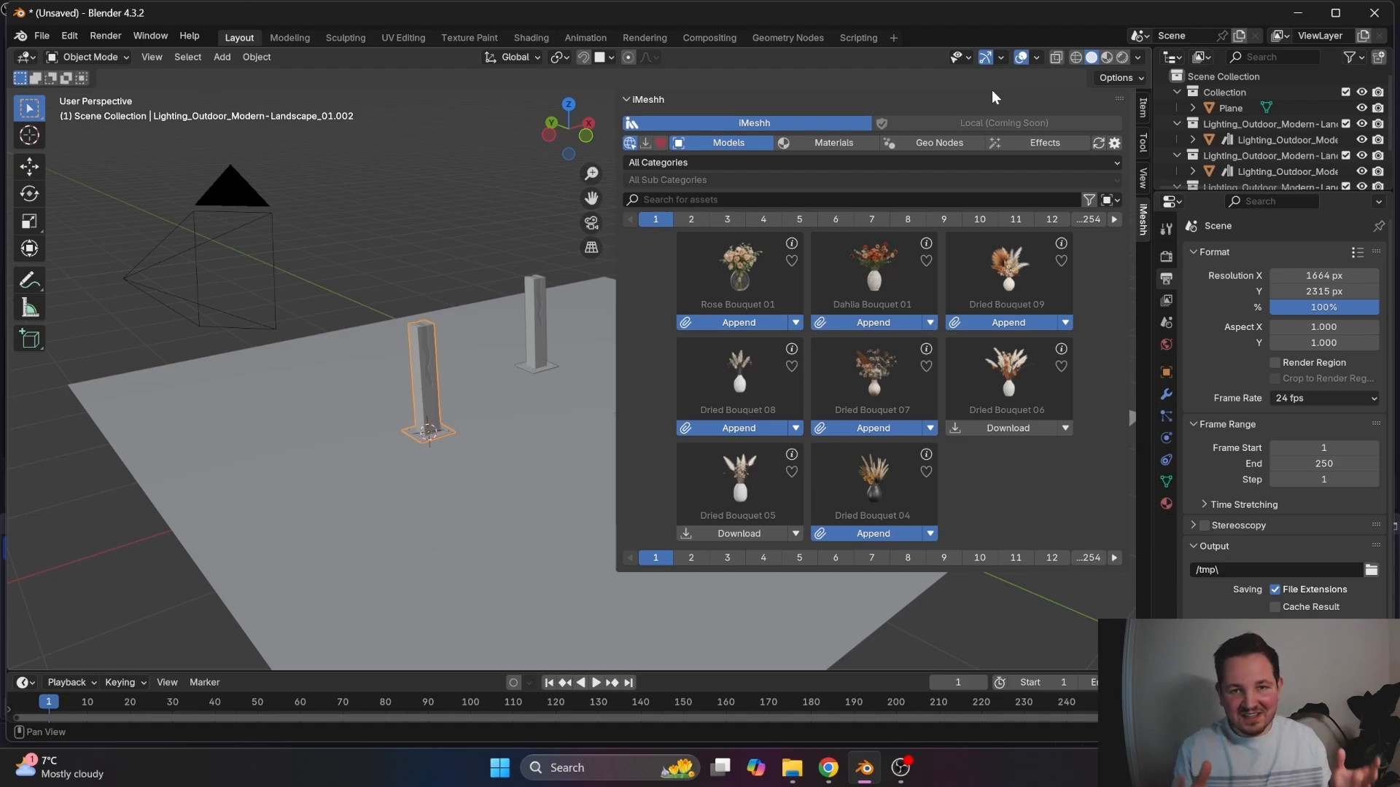
- Review the model categories, filter the models to the Free category and browse to page 2
left_click(865, 163)
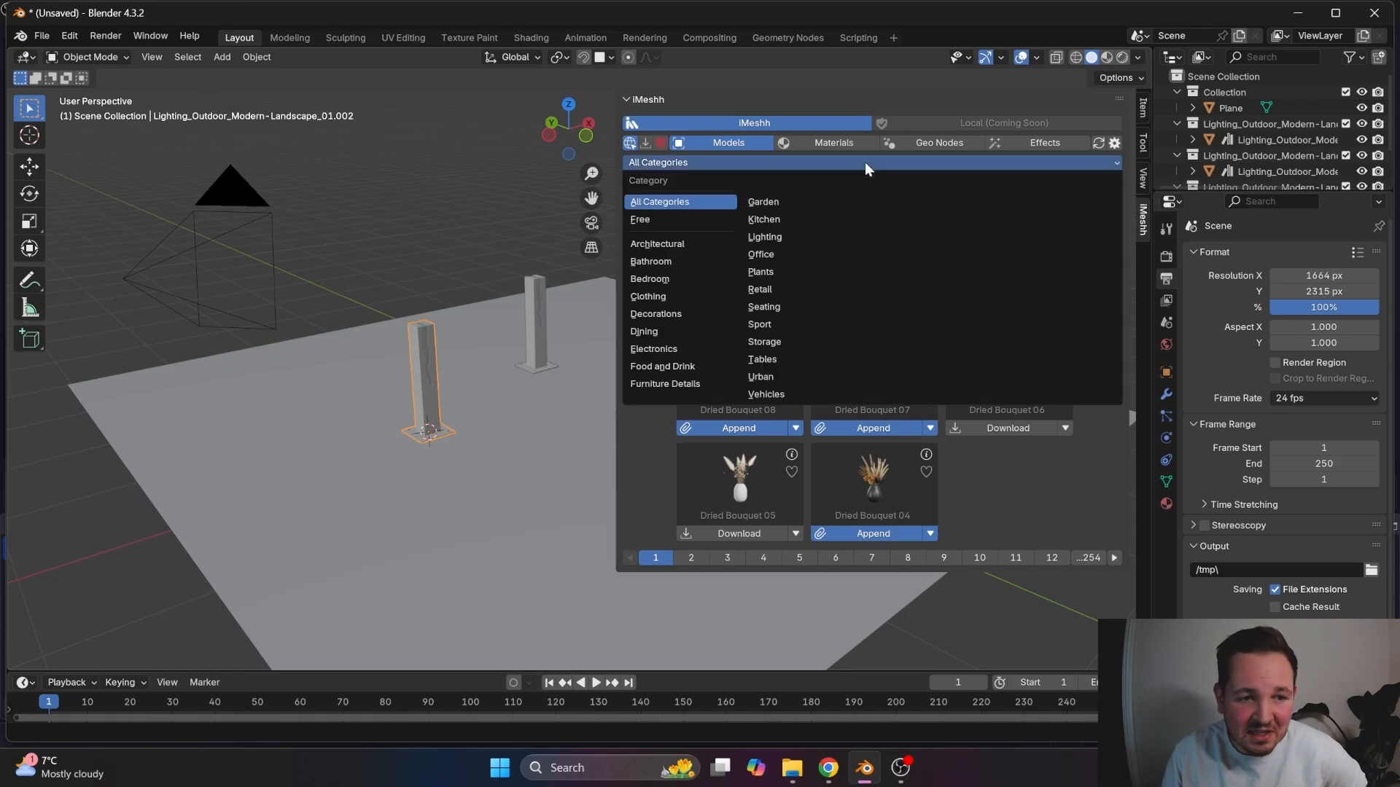
left_click(727, 143)
left_click(693, 163)
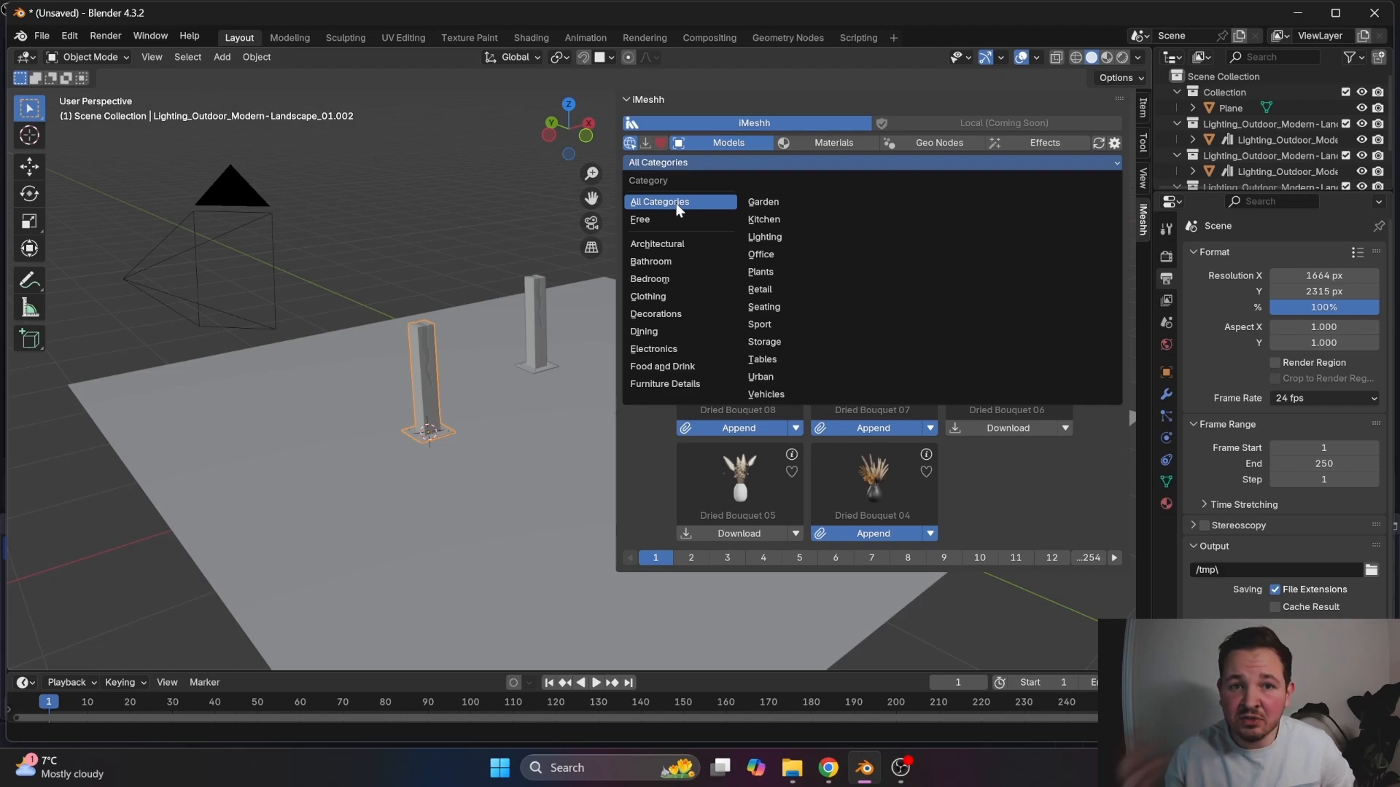
left_click(662, 222)
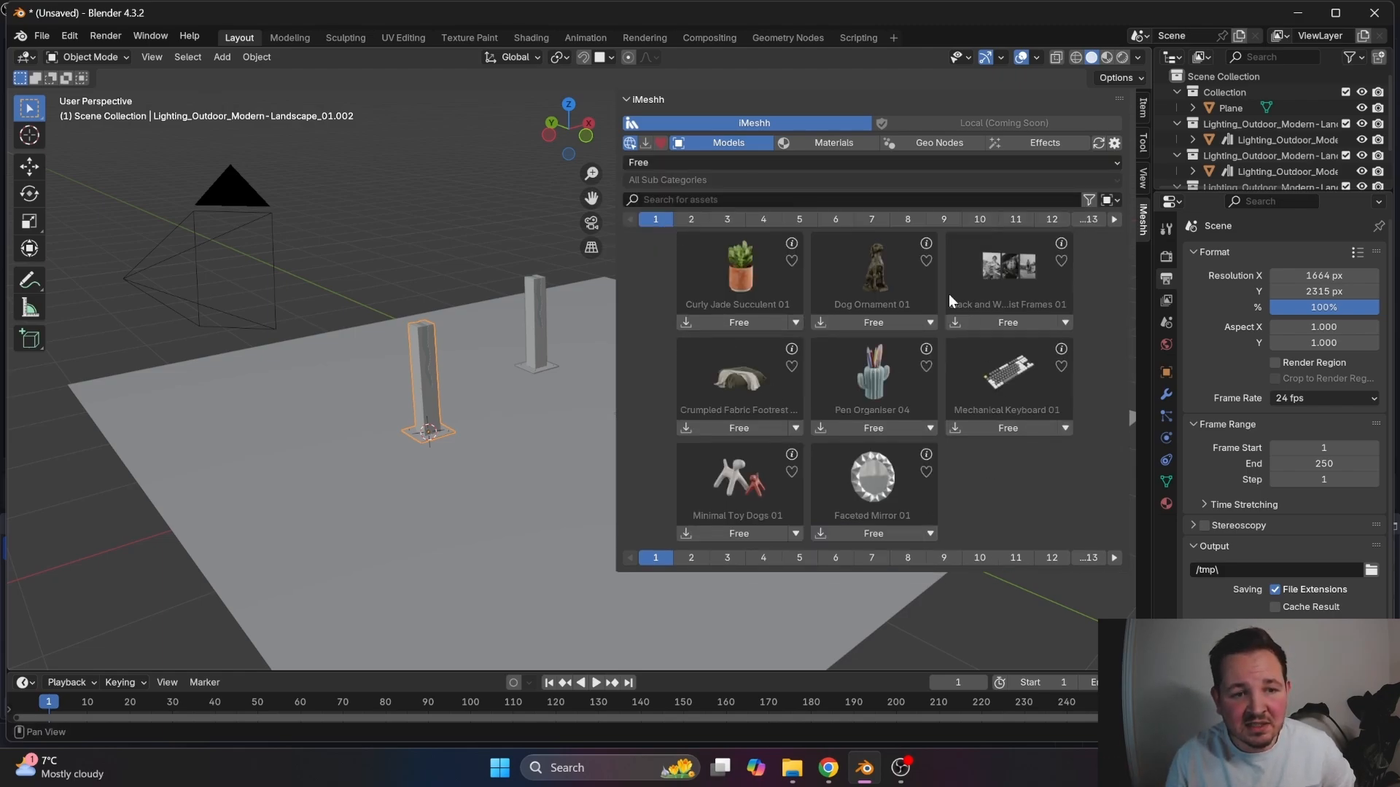
left_click(692, 219)
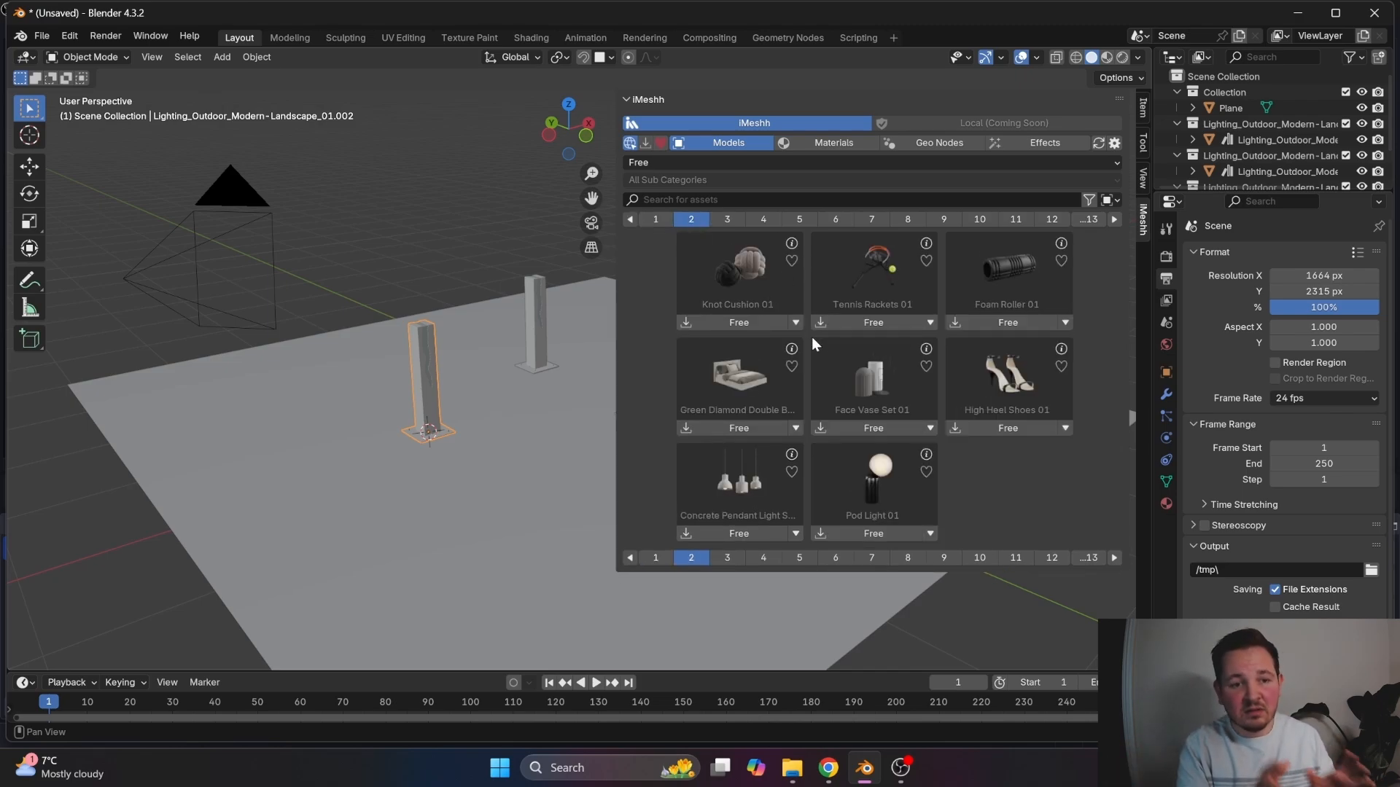
- Browse page 3 and page 1 of the Free models, and filter the models to the Architectural category's Doors subcategory
left_click(729, 220)
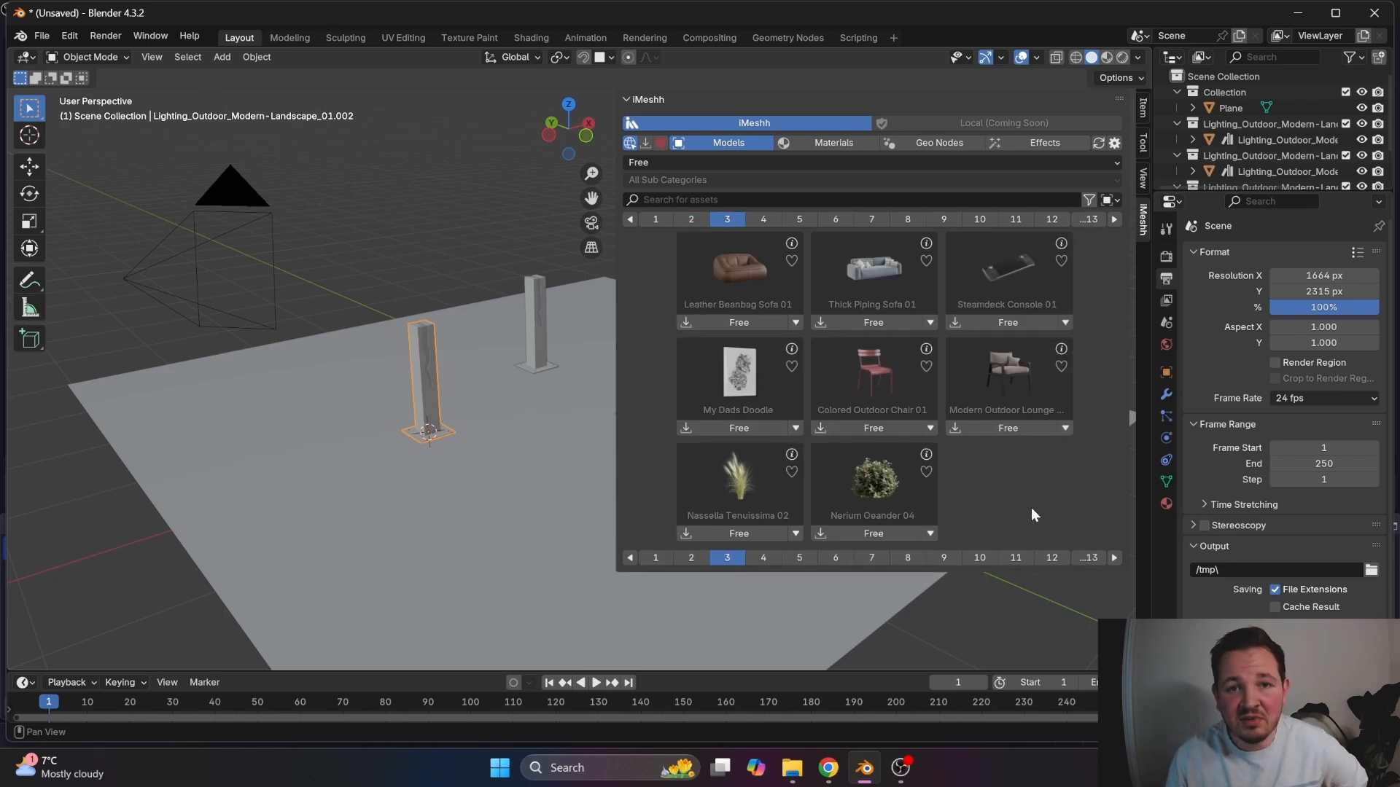
left_click(654, 221)
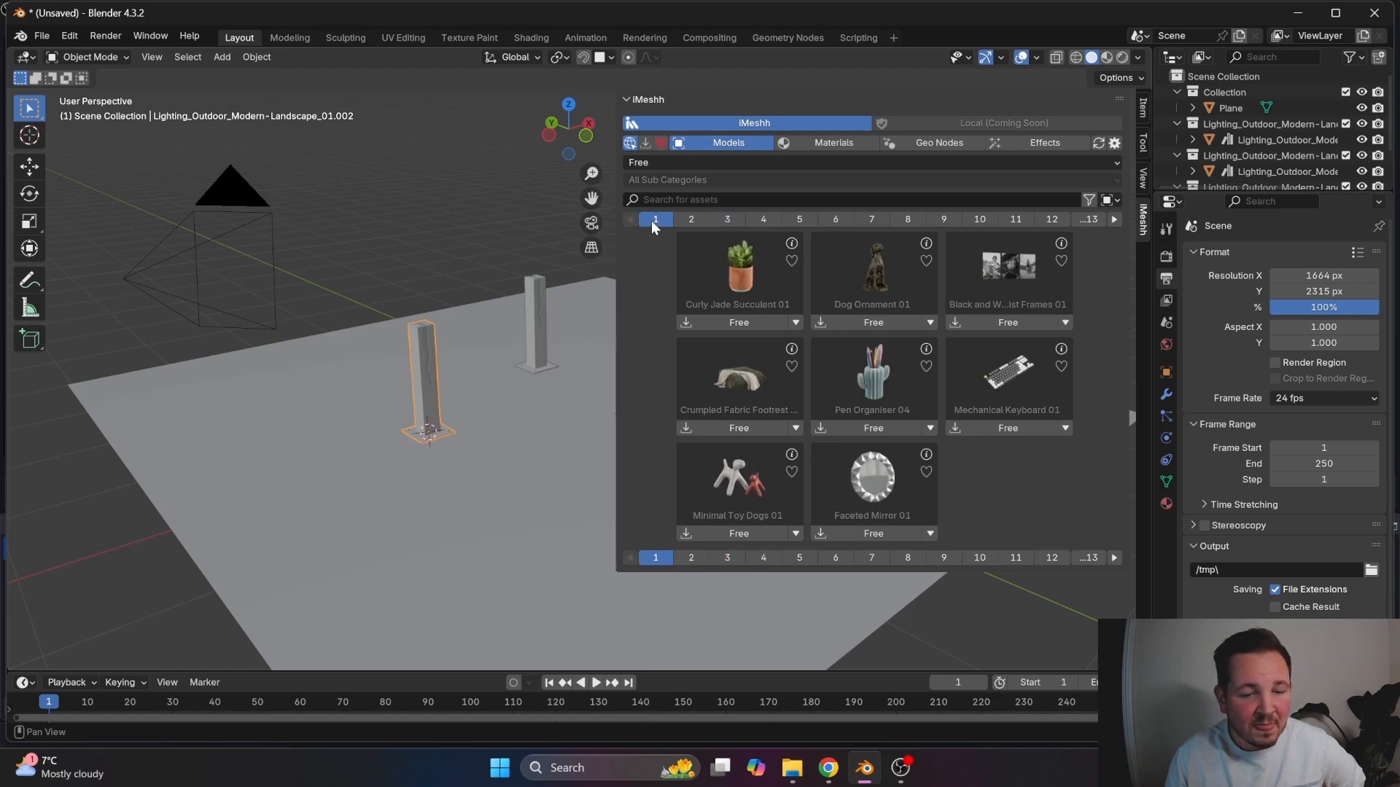
left_click(672, 162)
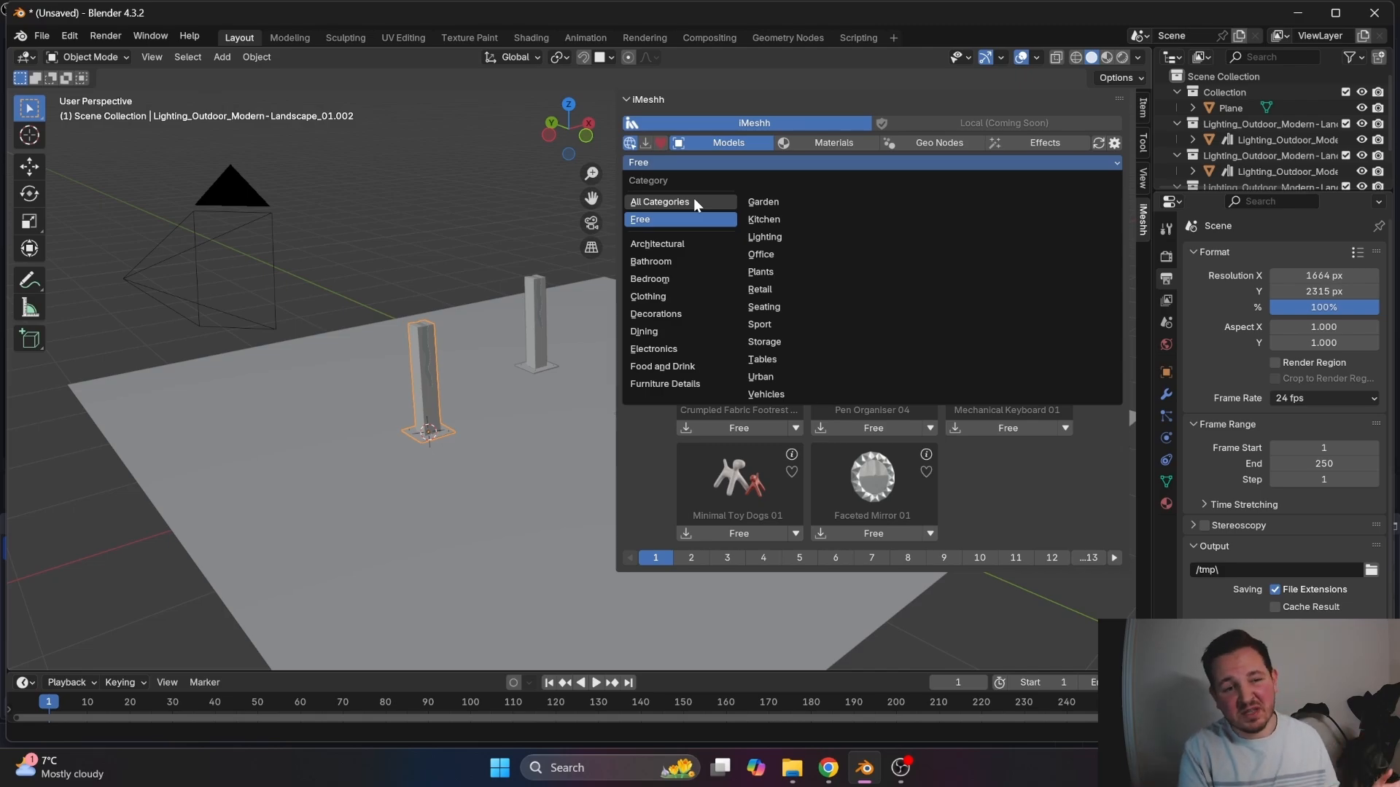
left_click(688, 244)
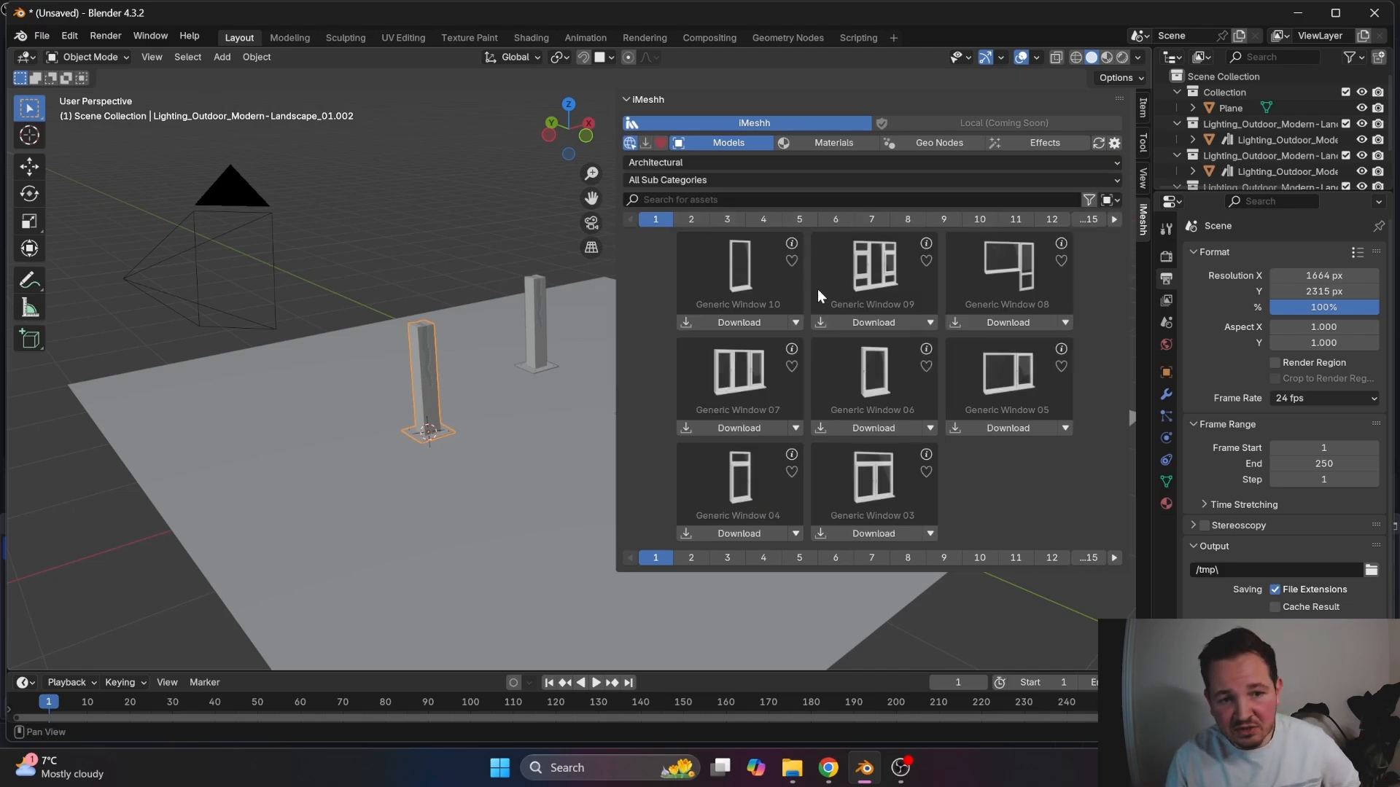
left_click(682, 181)
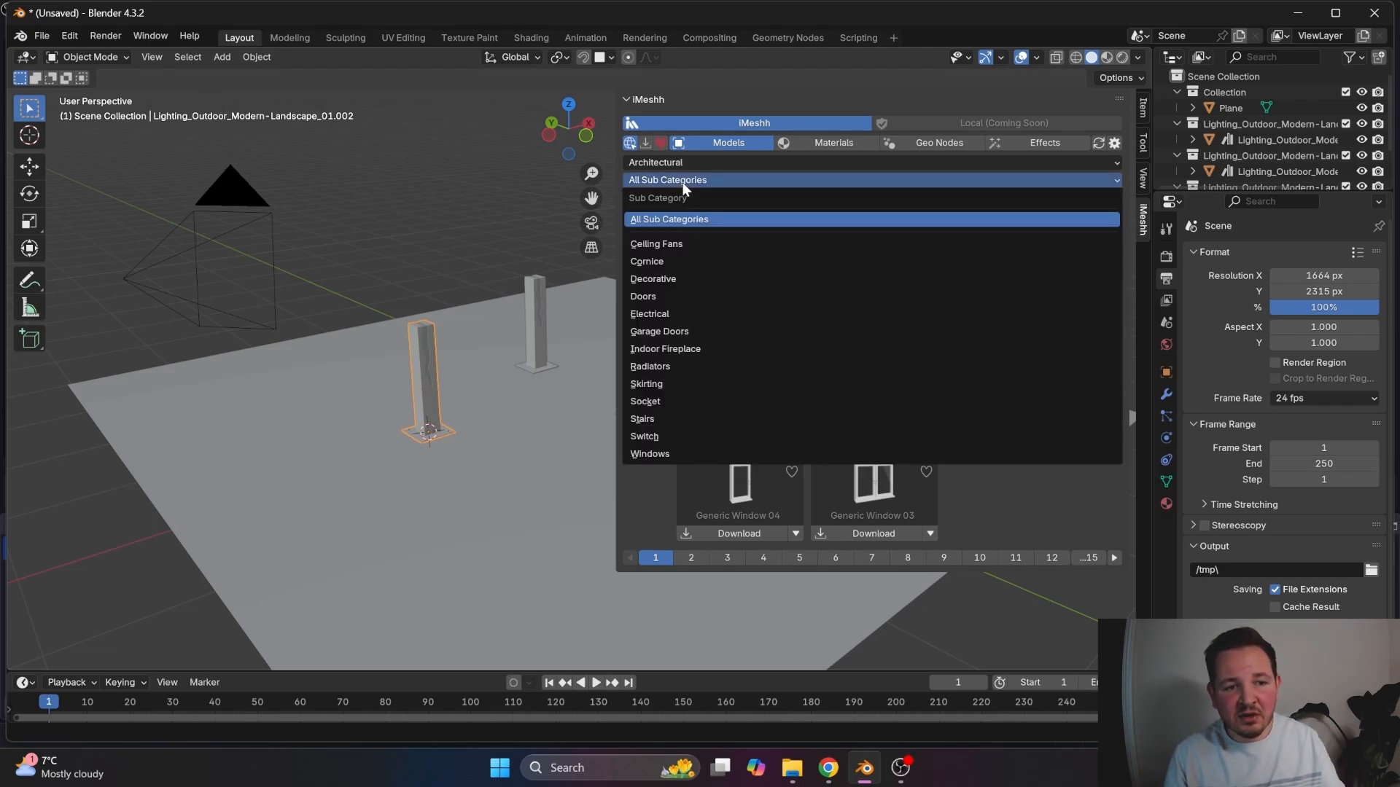
left_click(664, 295)
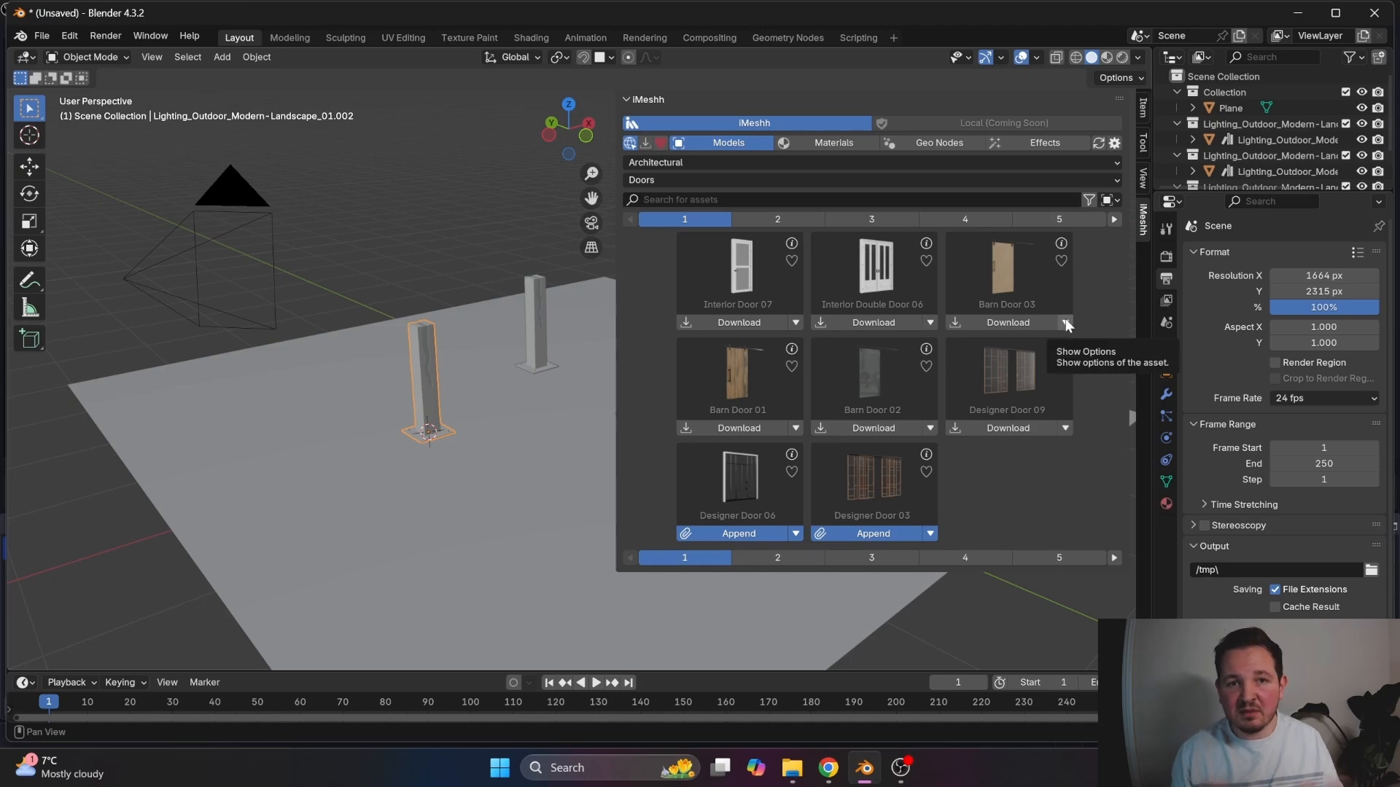
- Search all model categories for "frame" and browse to page 4 of the results
left_click(706, 161)
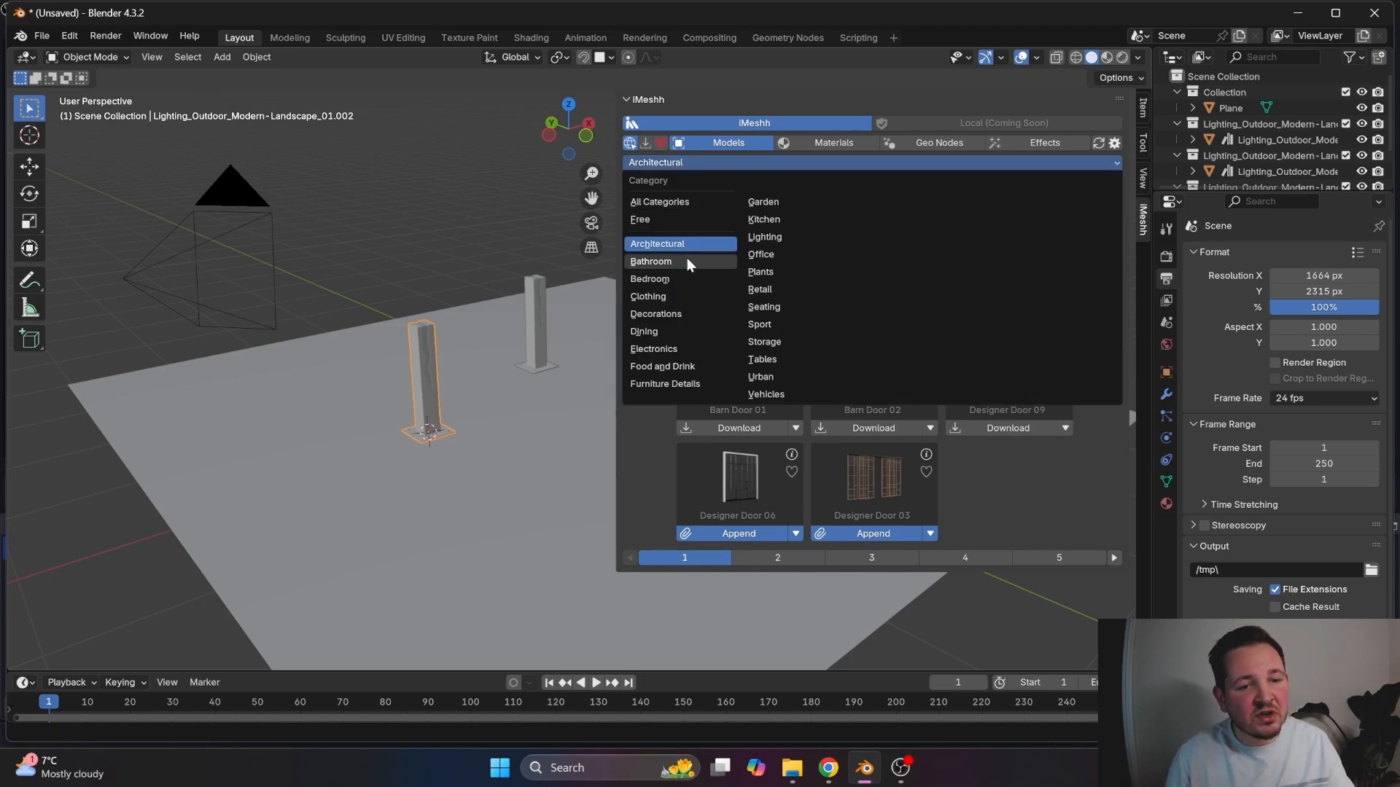
left_click(664, 201)
left_click(677, 201)
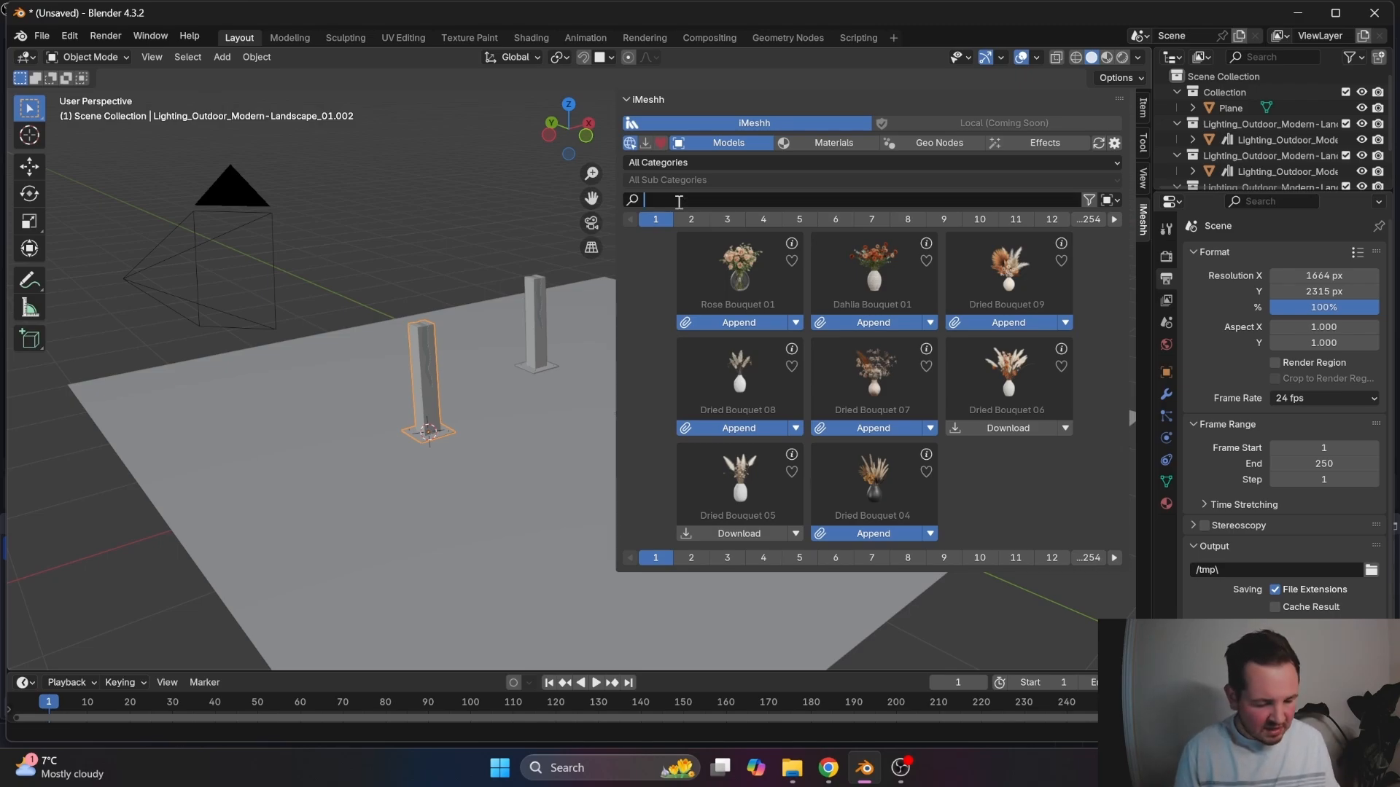
type("frame")
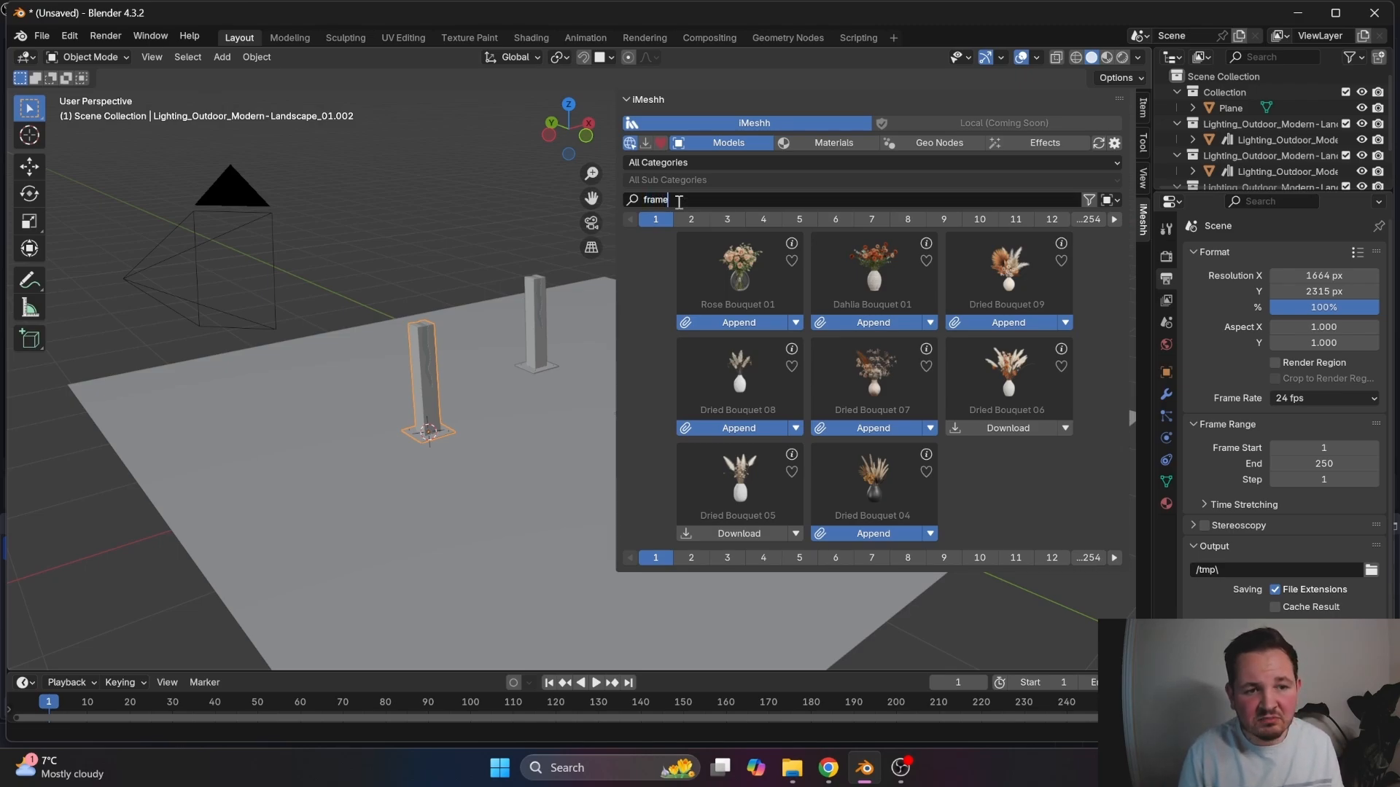
key("Return")
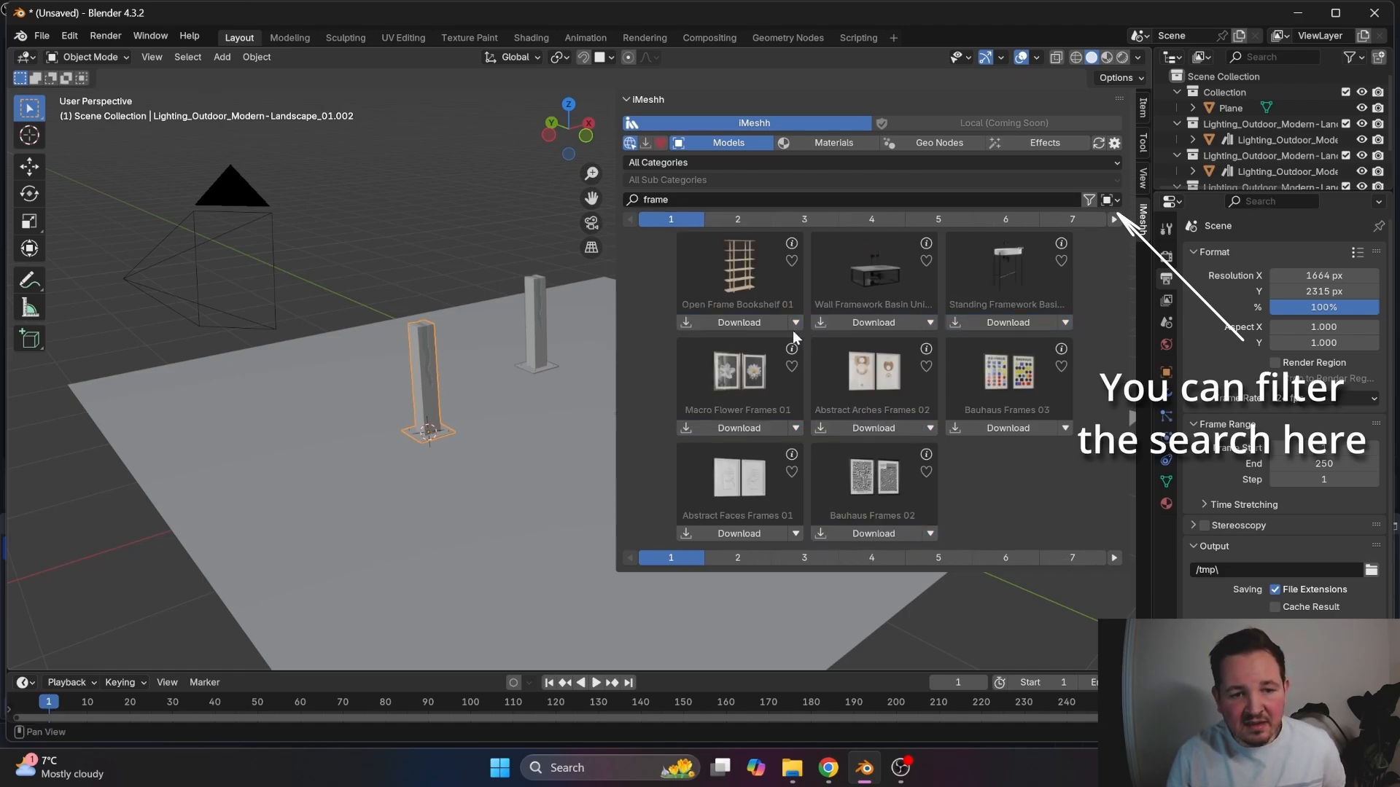
left_click(1115, 220)
left_click(1115, 220)
left_click(1115, 220)
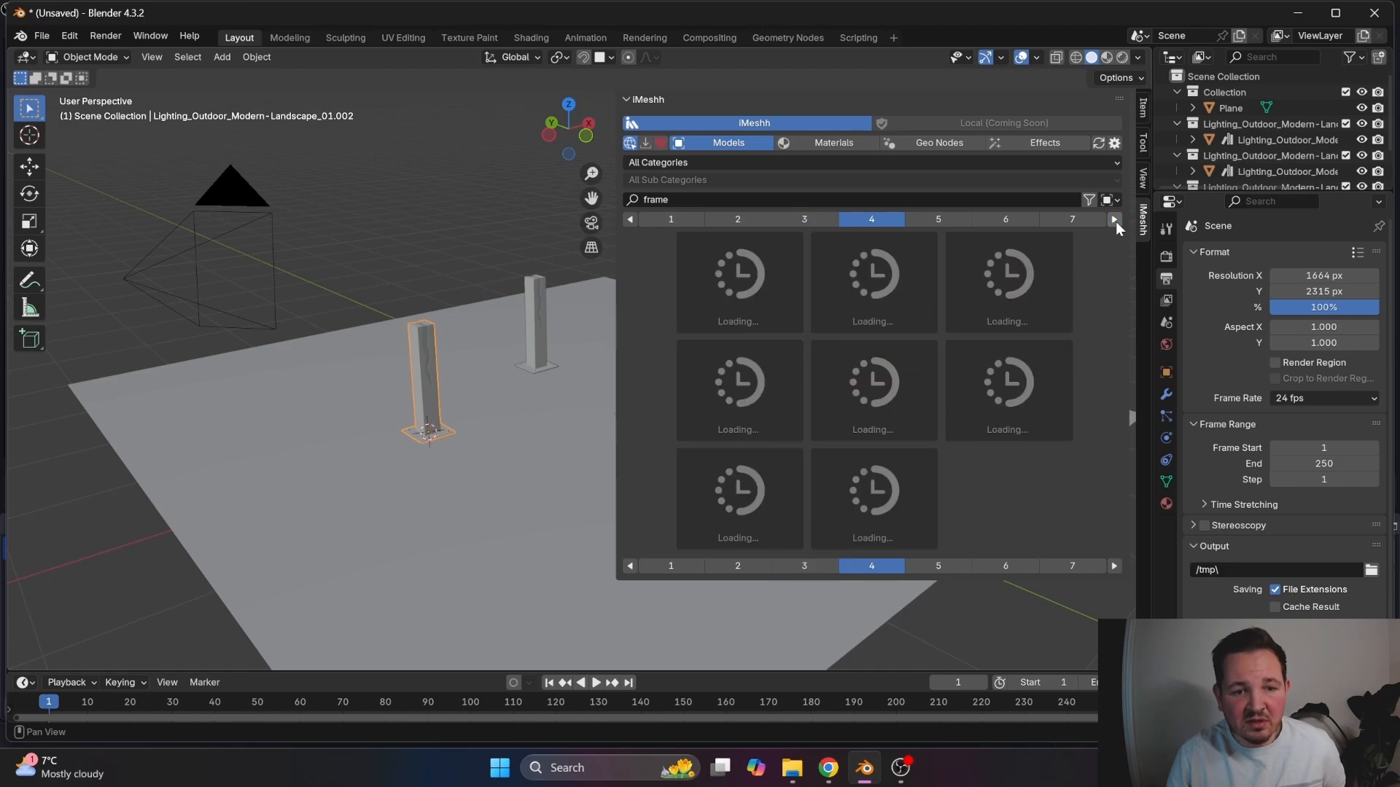
- Replace the search term with "bed" and browse to page 4 of the results
left_click(702, 204)
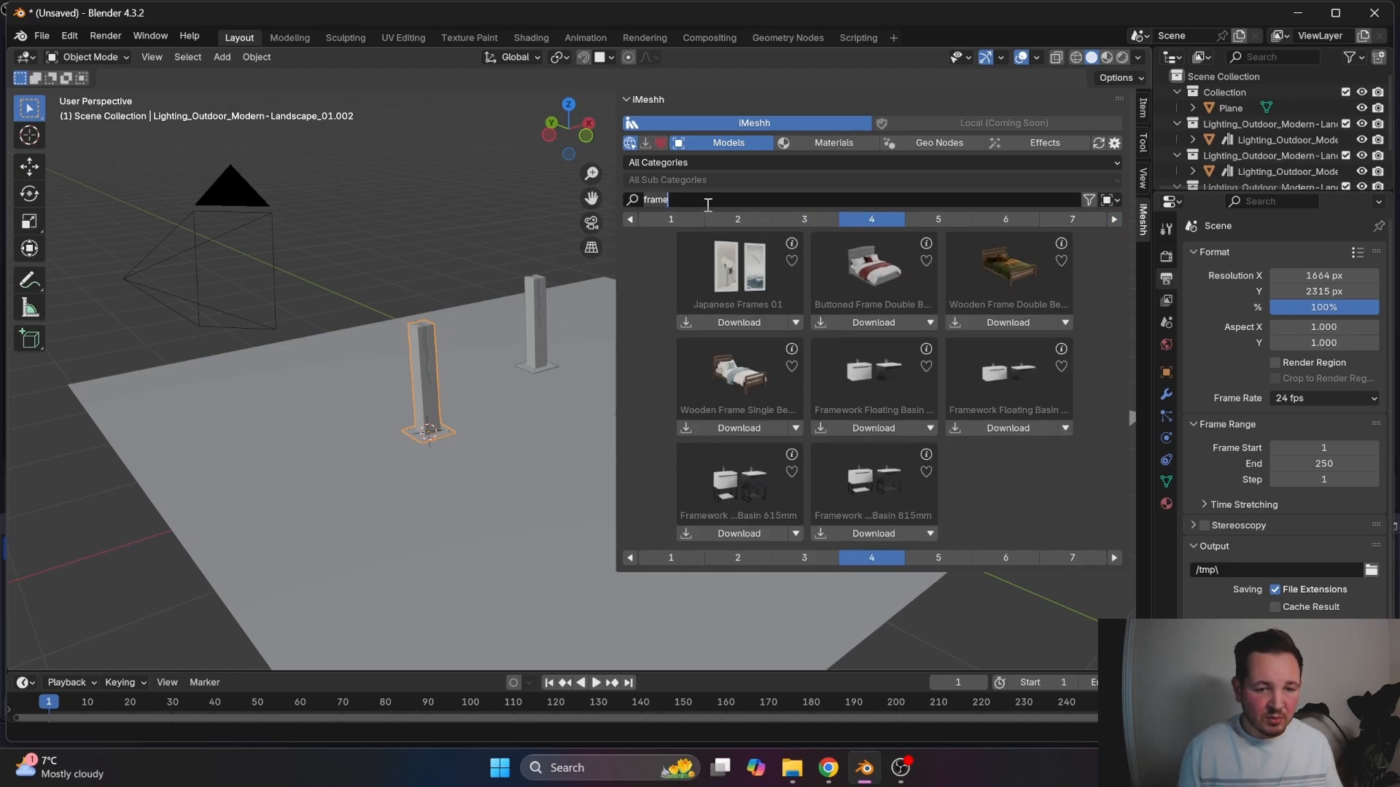
key("ctrl+BackSpace")
type("bed")
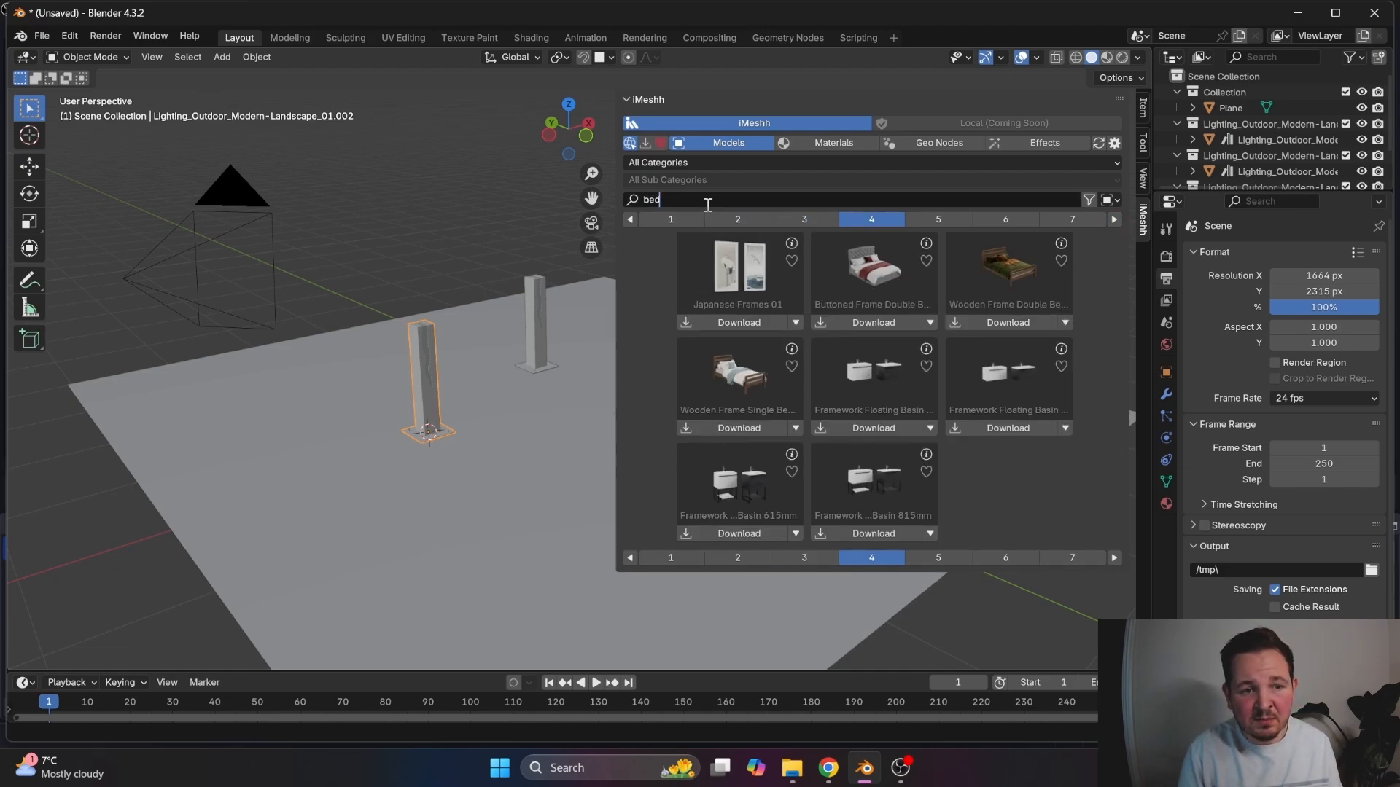
key("Return")
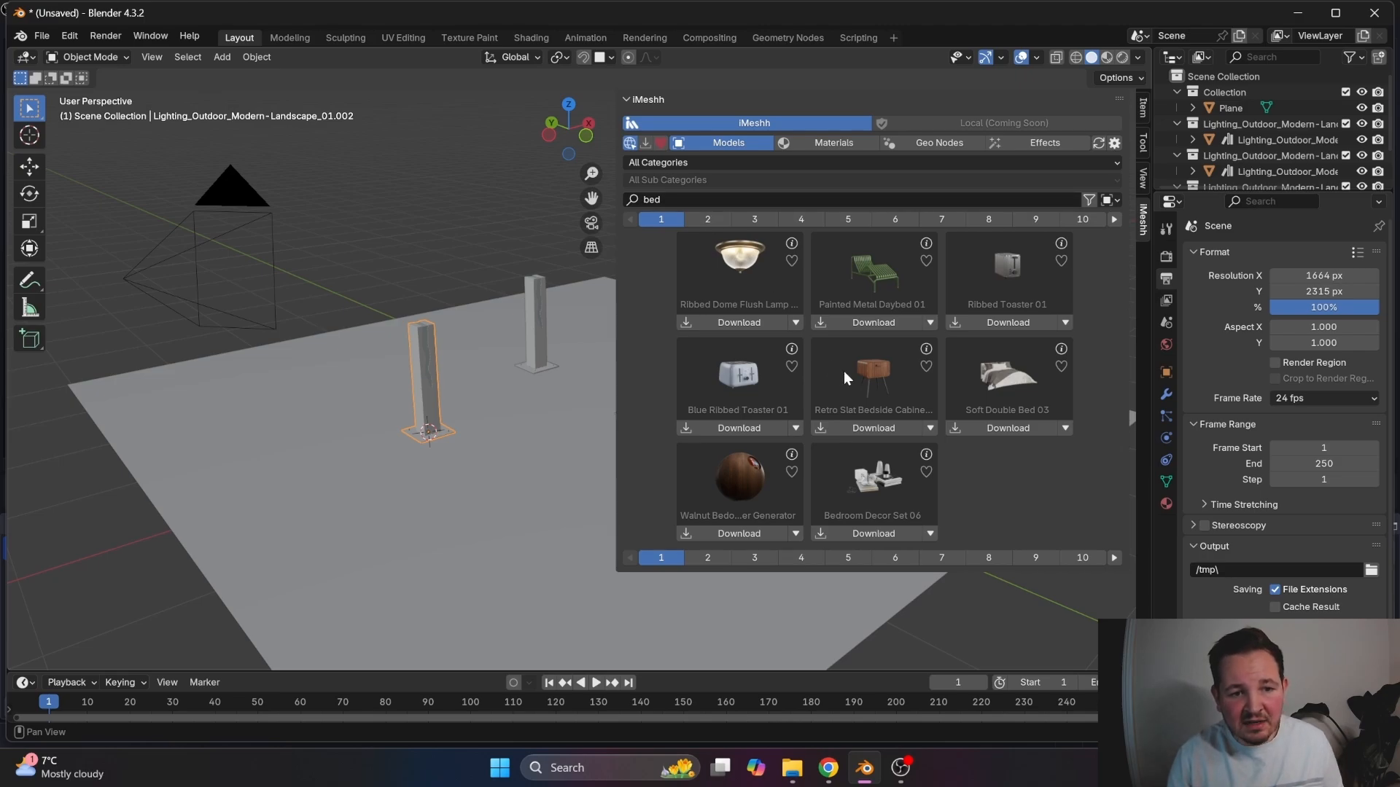
left_click(1113, 222)
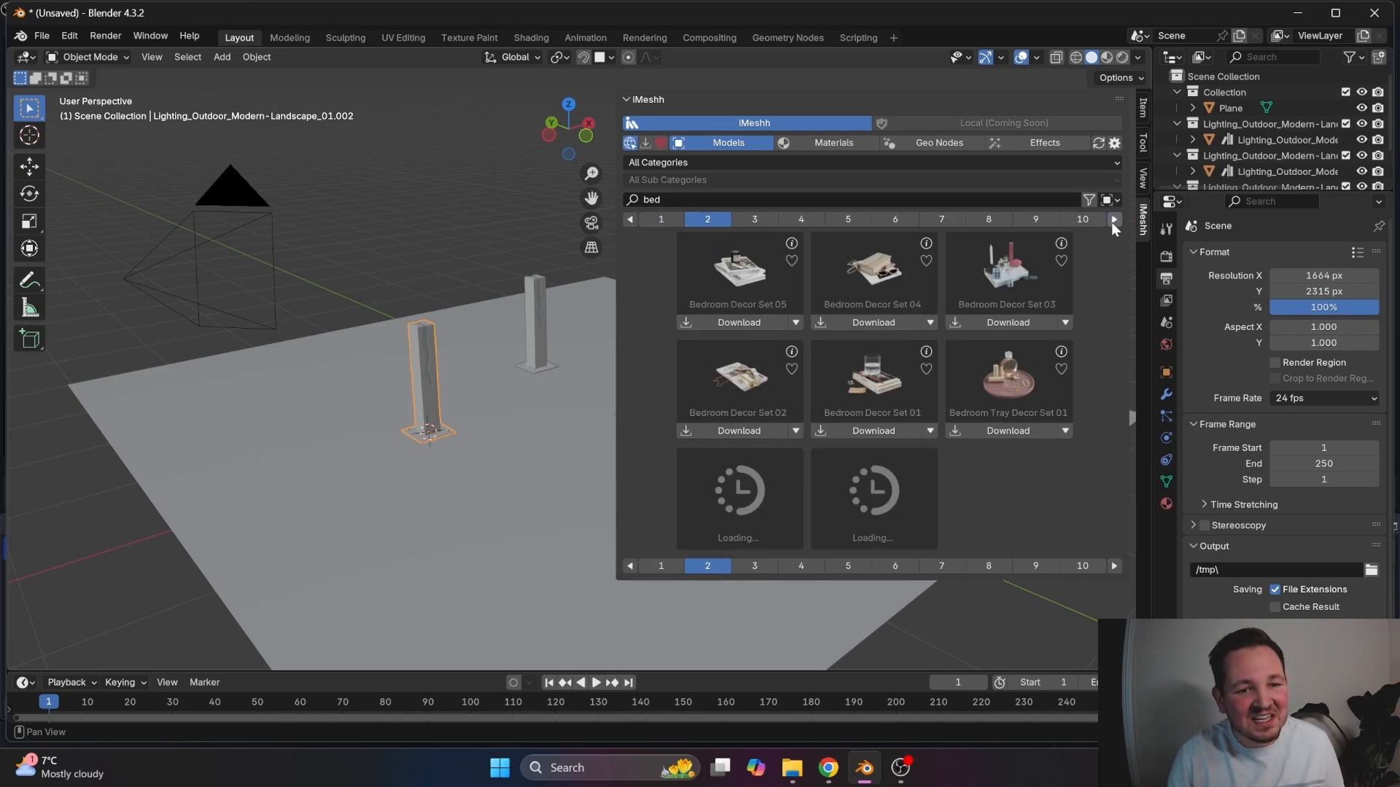
left_click(1112, 219)
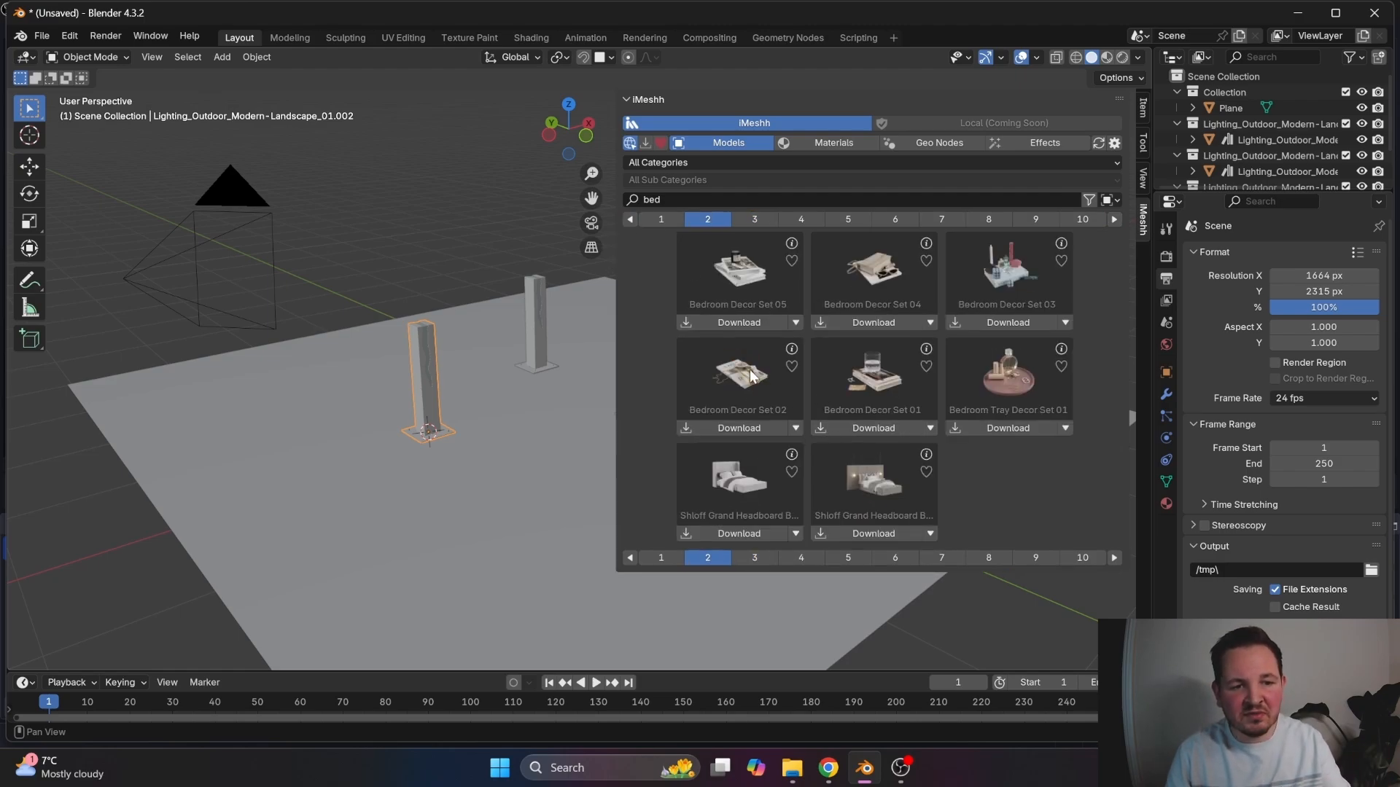
left_click(1113, 219)
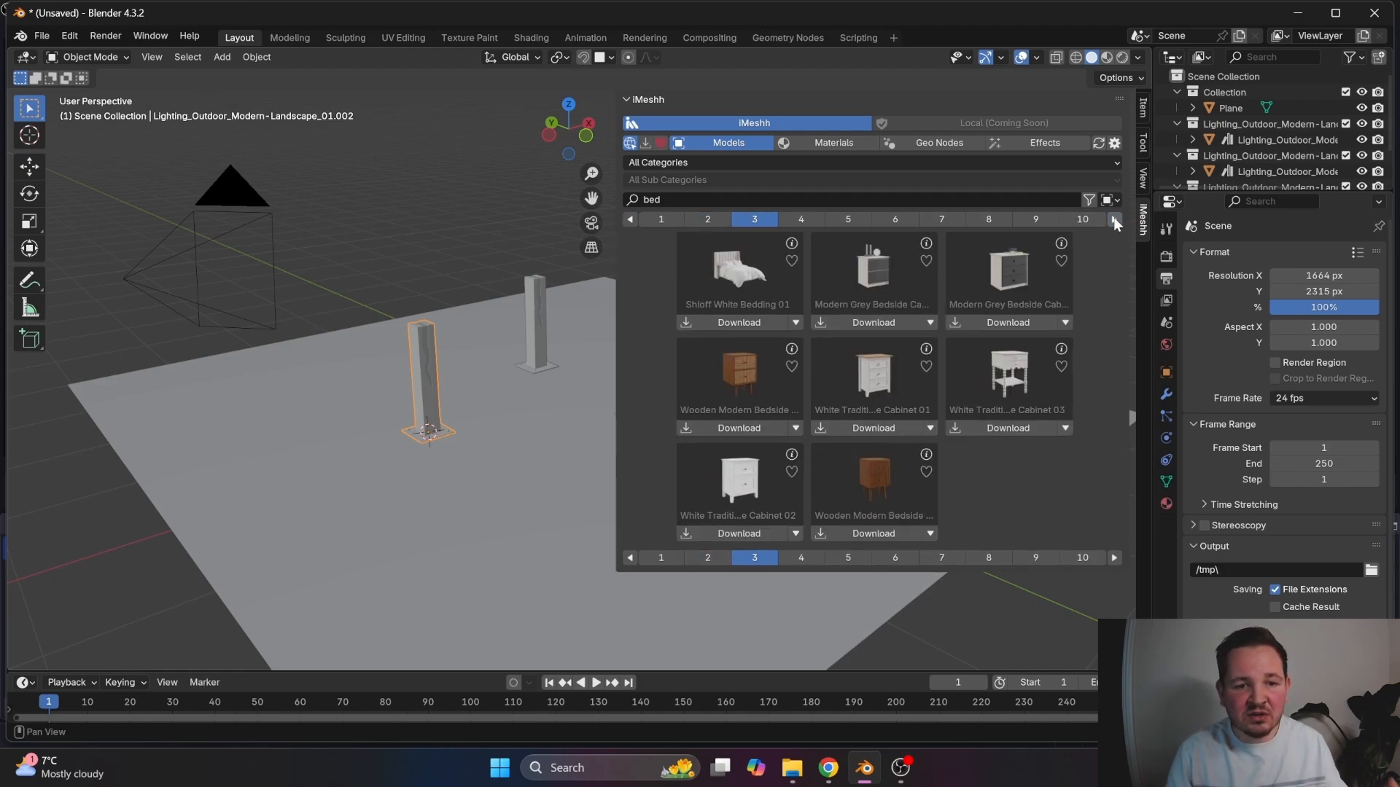
left_click(1113, 219)
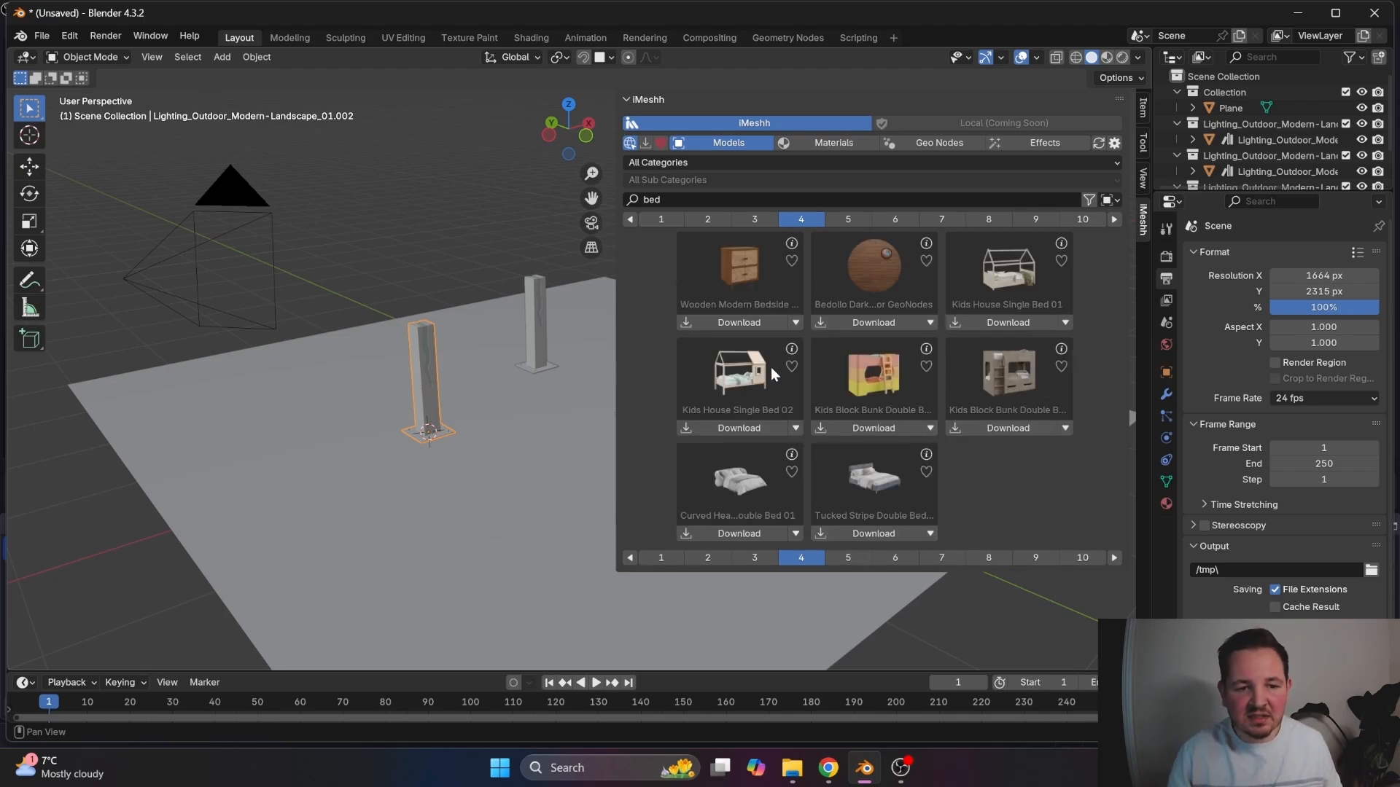
- Download the Kids House Single Bed 02 asset and append it at the 3D cursor between the three outdoor lights
left_click(737, 432)
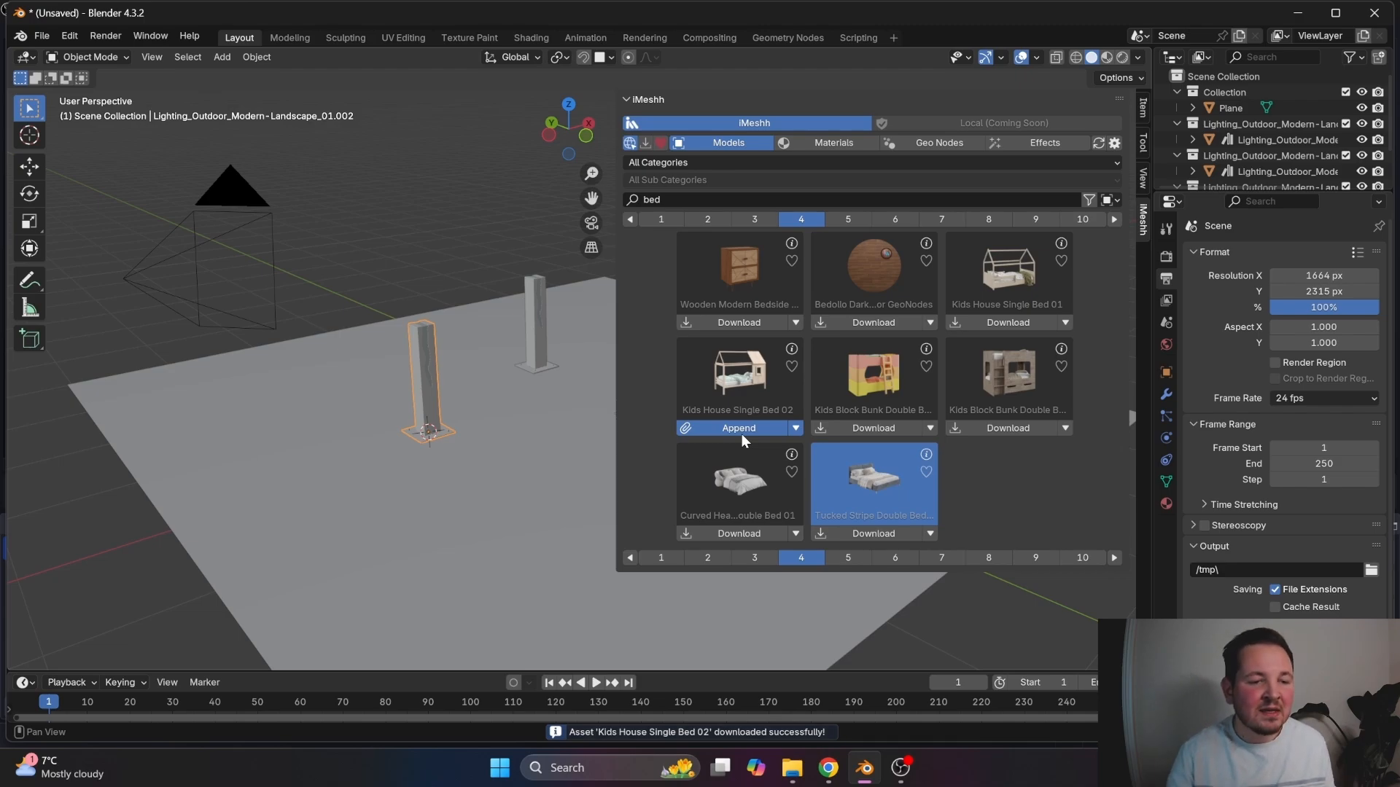
middle_click_drag(548, 424, 440, 430)
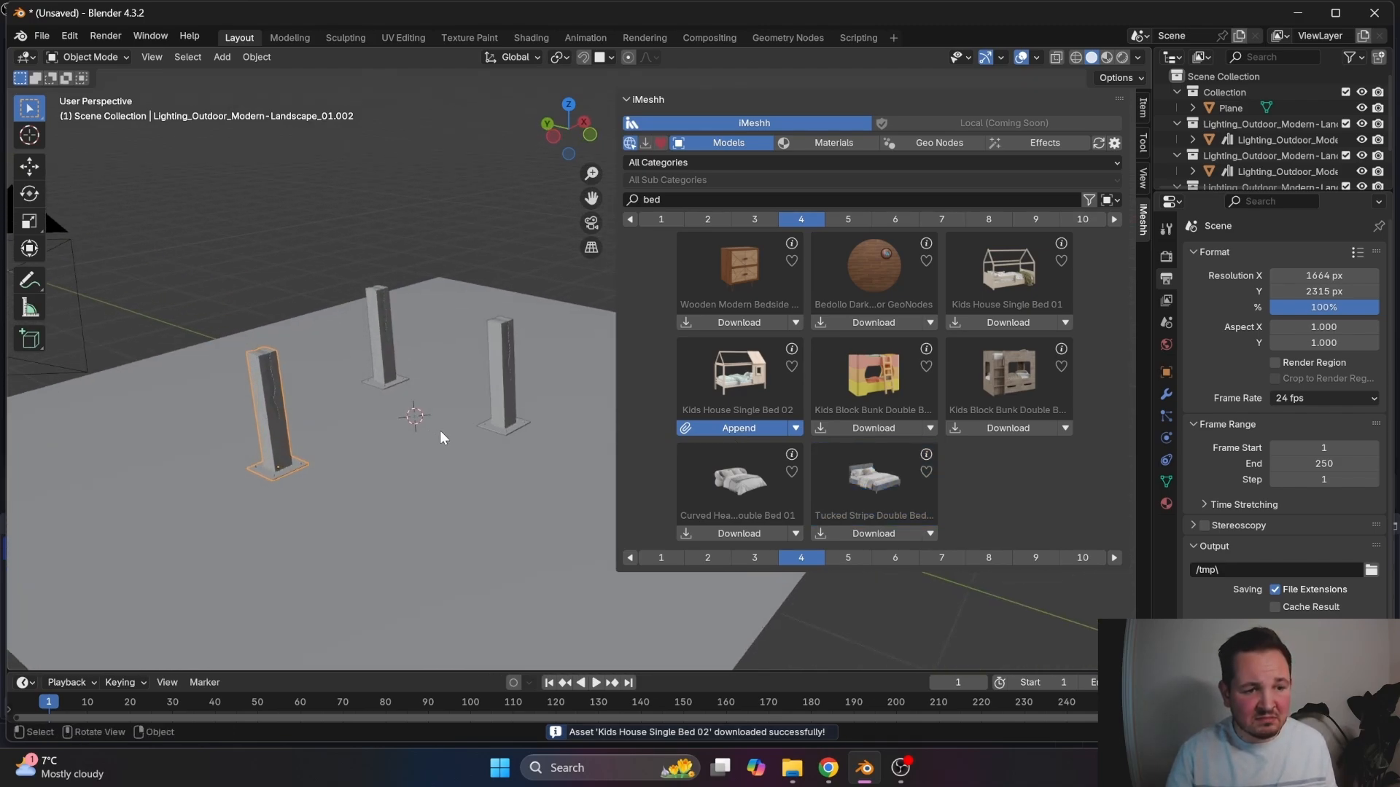
left_click(720, 428)
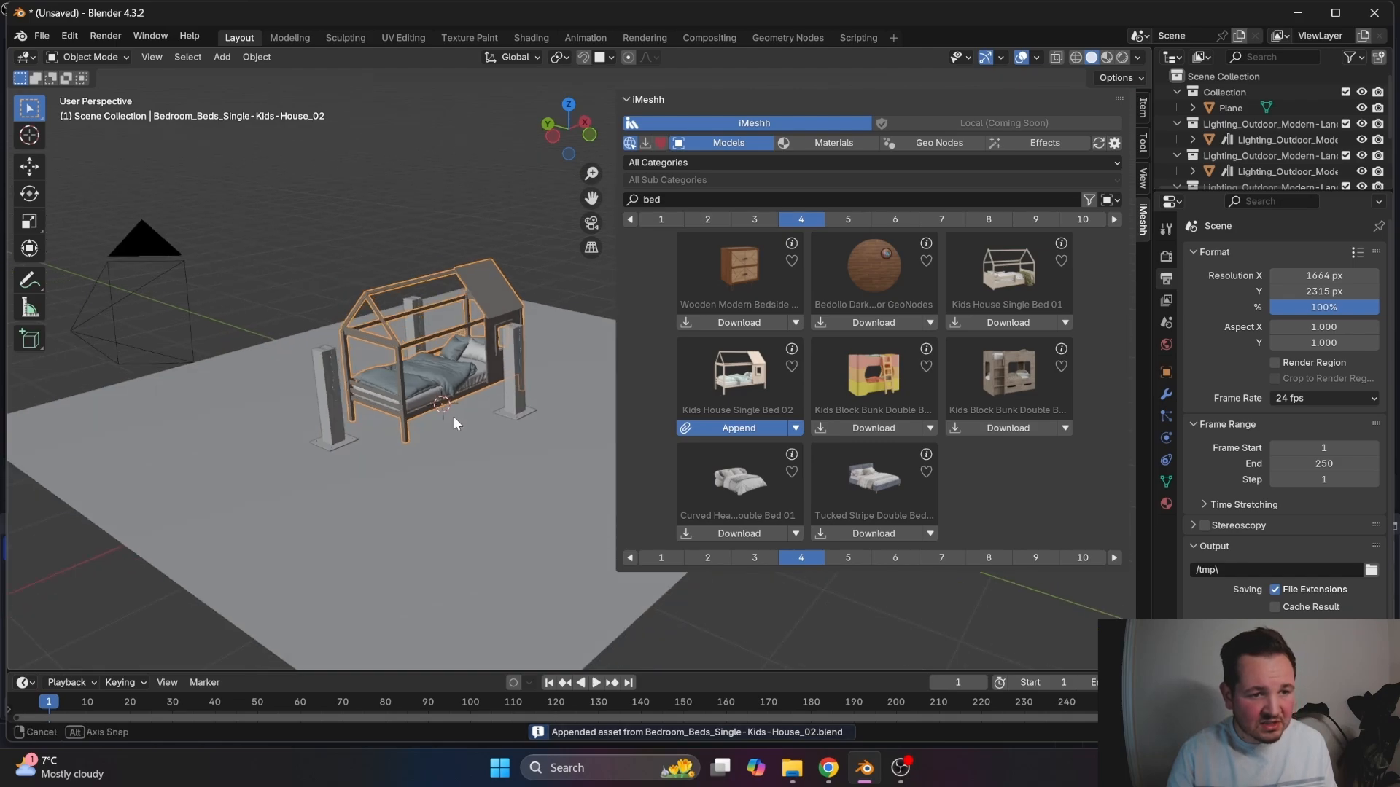
scroll(427, 415, "up", 5)
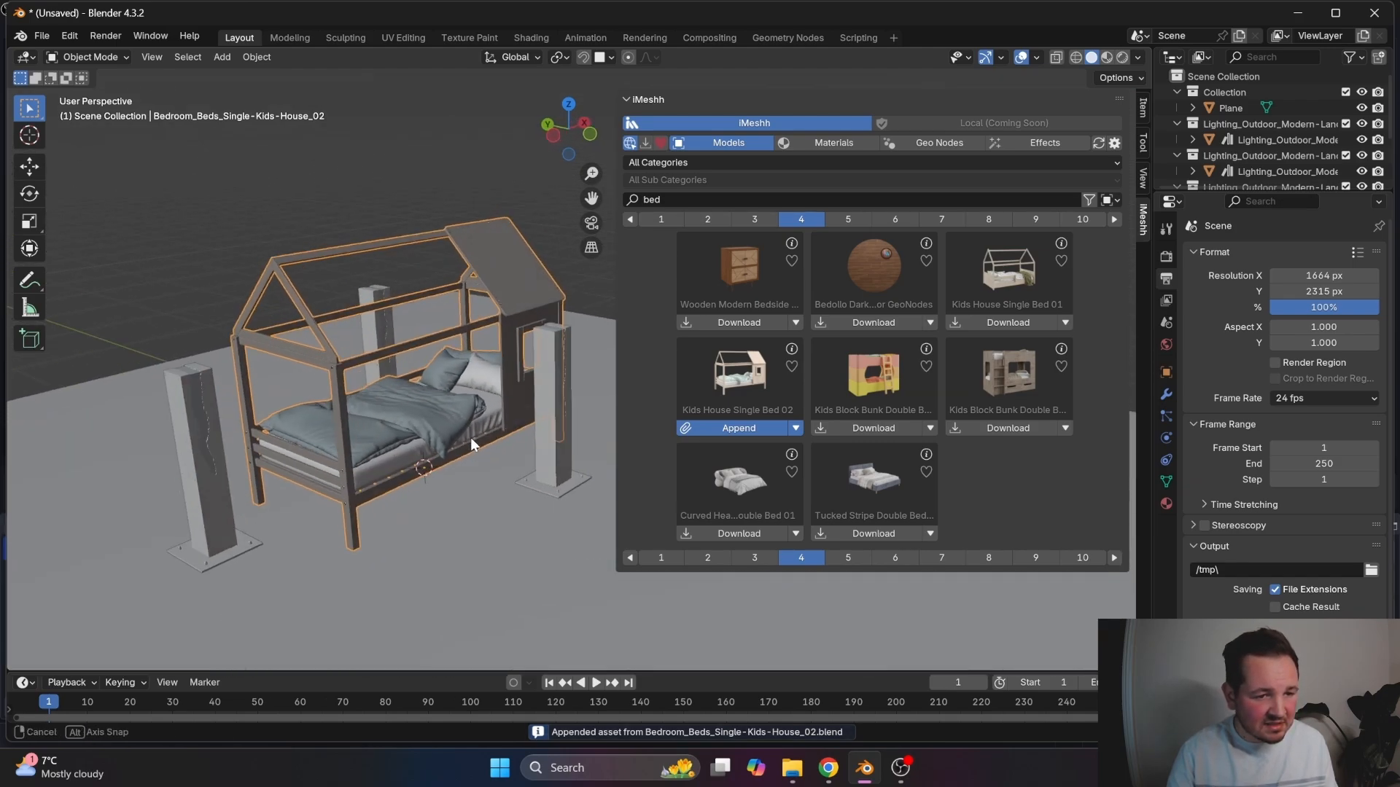
left_click(509, 409)
middle_click_drag(509, 409, 483, 414)
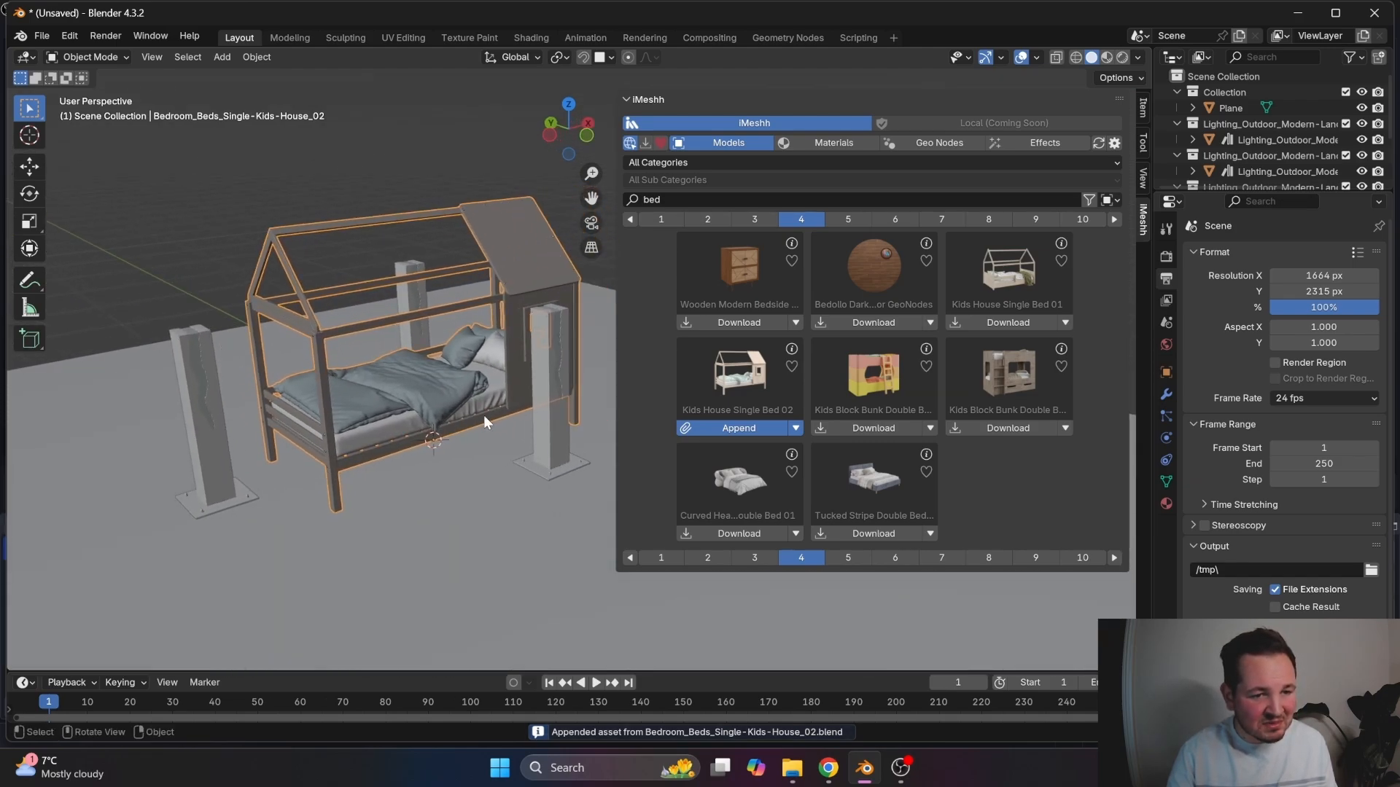
- Delete the three outdoor lights around the bed
left_click(545, 397)
key("Delete")
left_click(414, 332)
key("Delete")
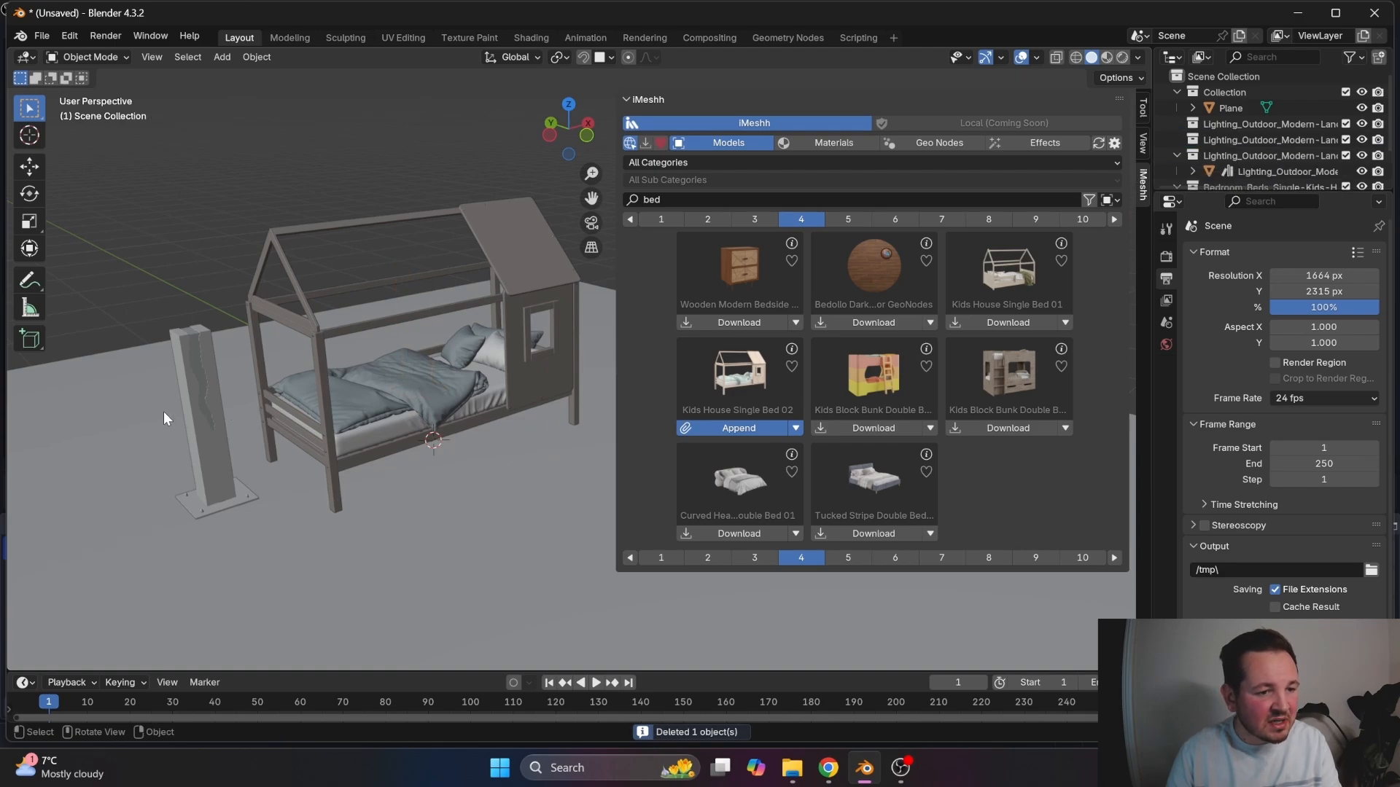
left_click(204, 398)
key("Delete")
- Inspect the bed in Rendered viewport shading with the sidebar hidden, and return to Solid shading with the sidebar shown
middle_click_drag(401, 379, 470, 369, "shift")
key("z")
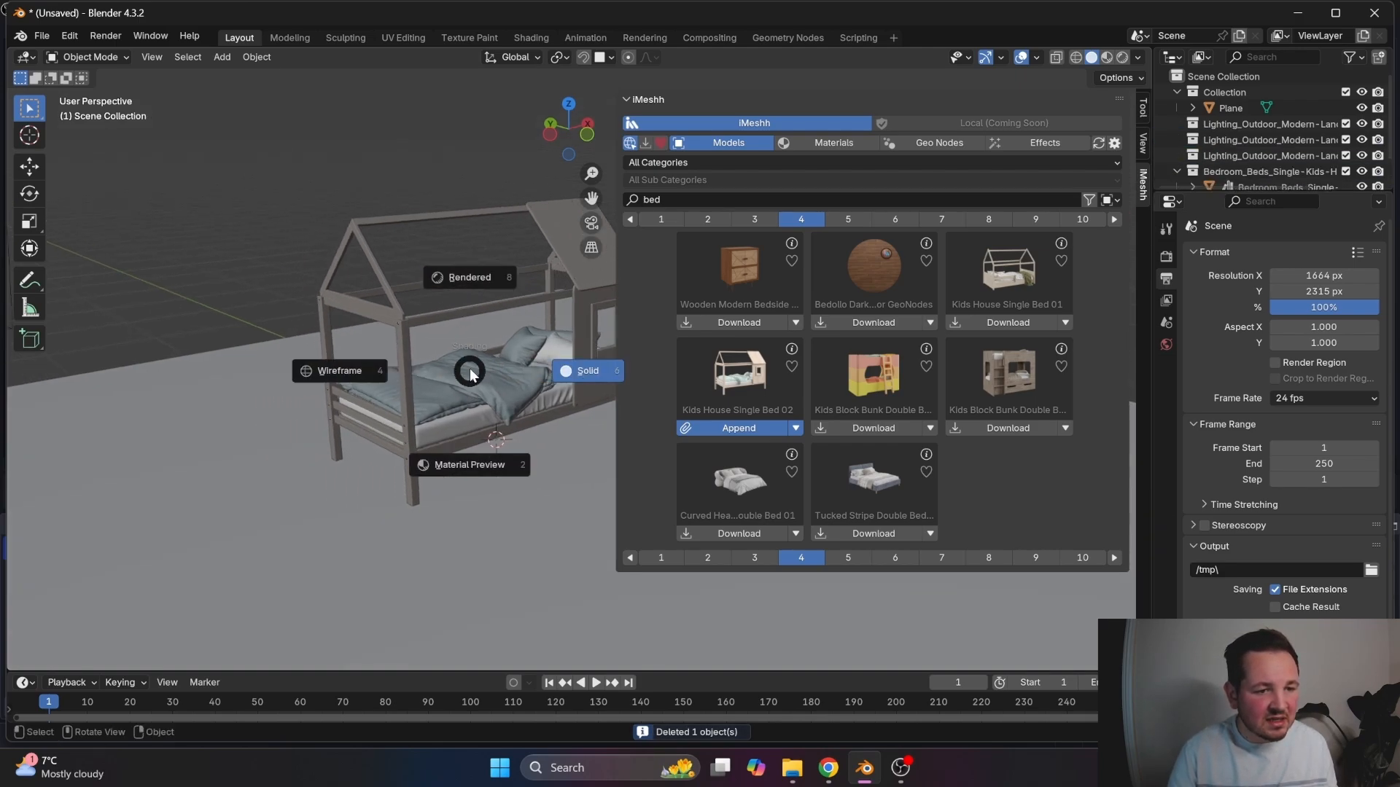
left_click(468, 278)
scroll(461, 336, "up", 3)
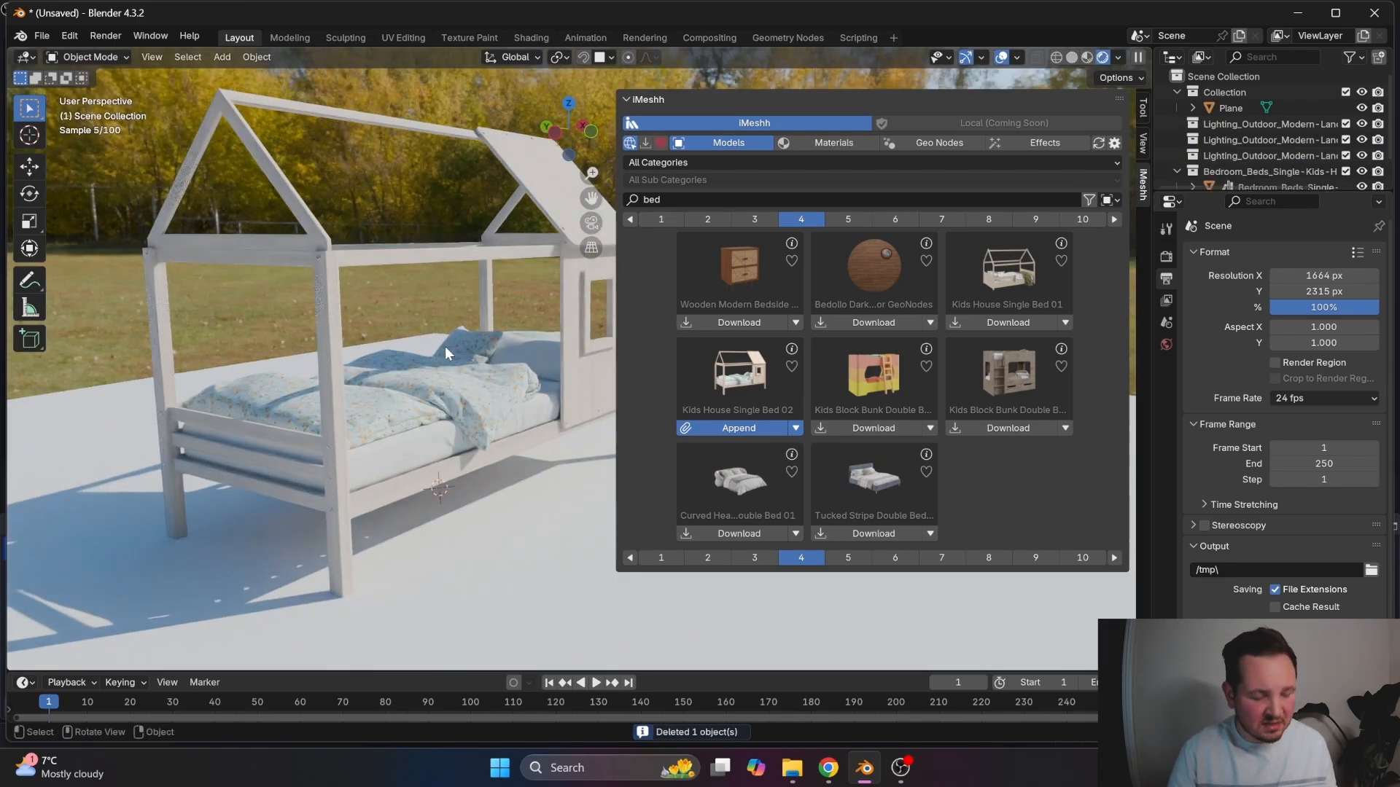
key("n")
middle_click_drag(445, 347, 568, 388)
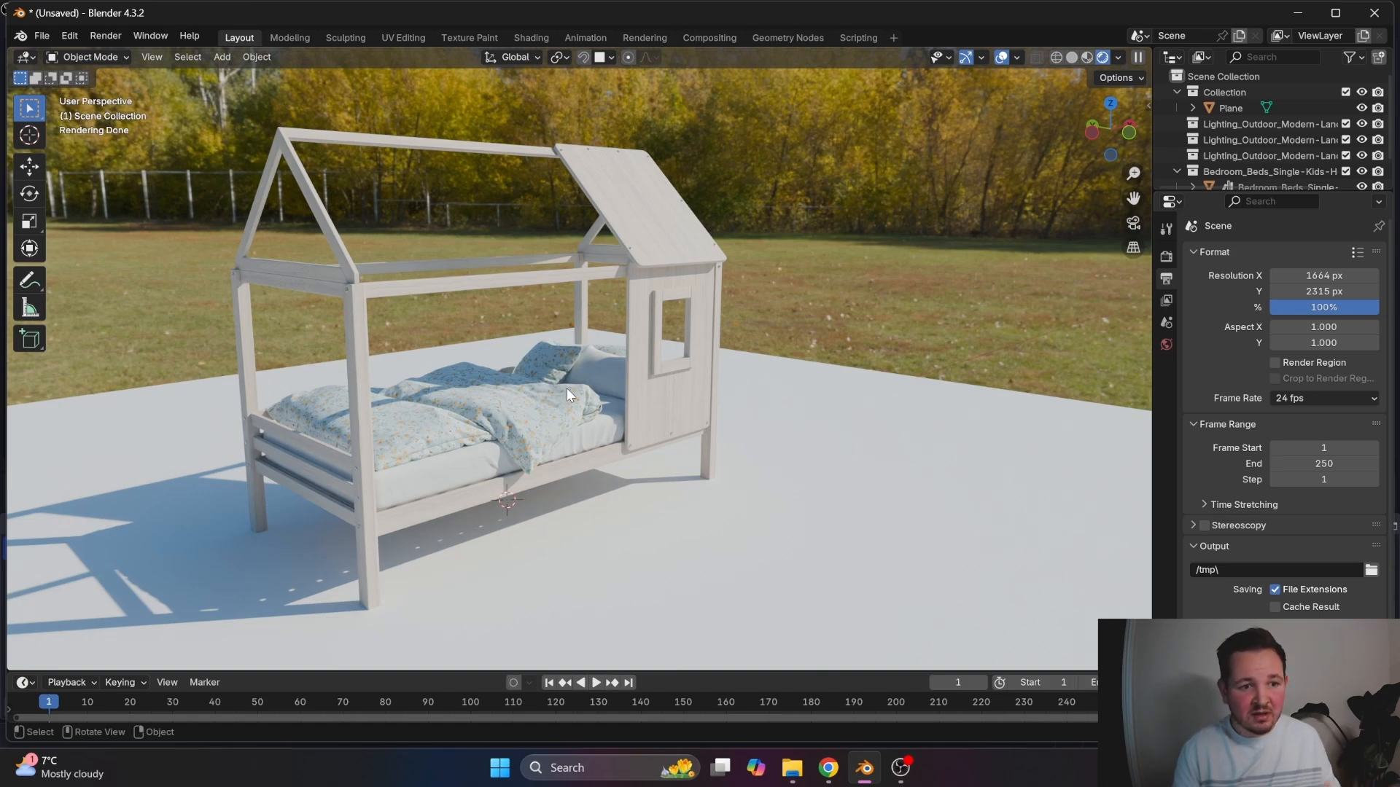
key("z")
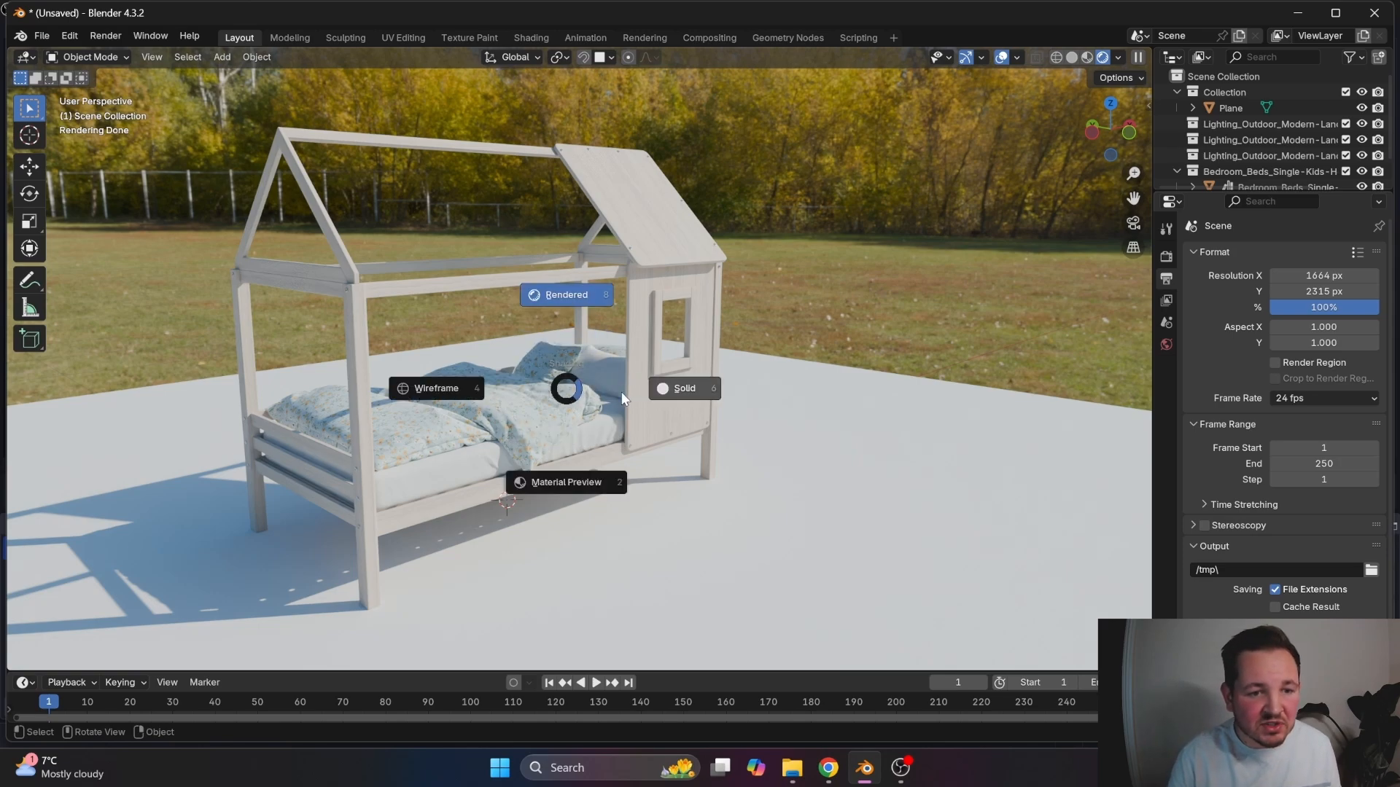
left_click(655, 391)
key("n")
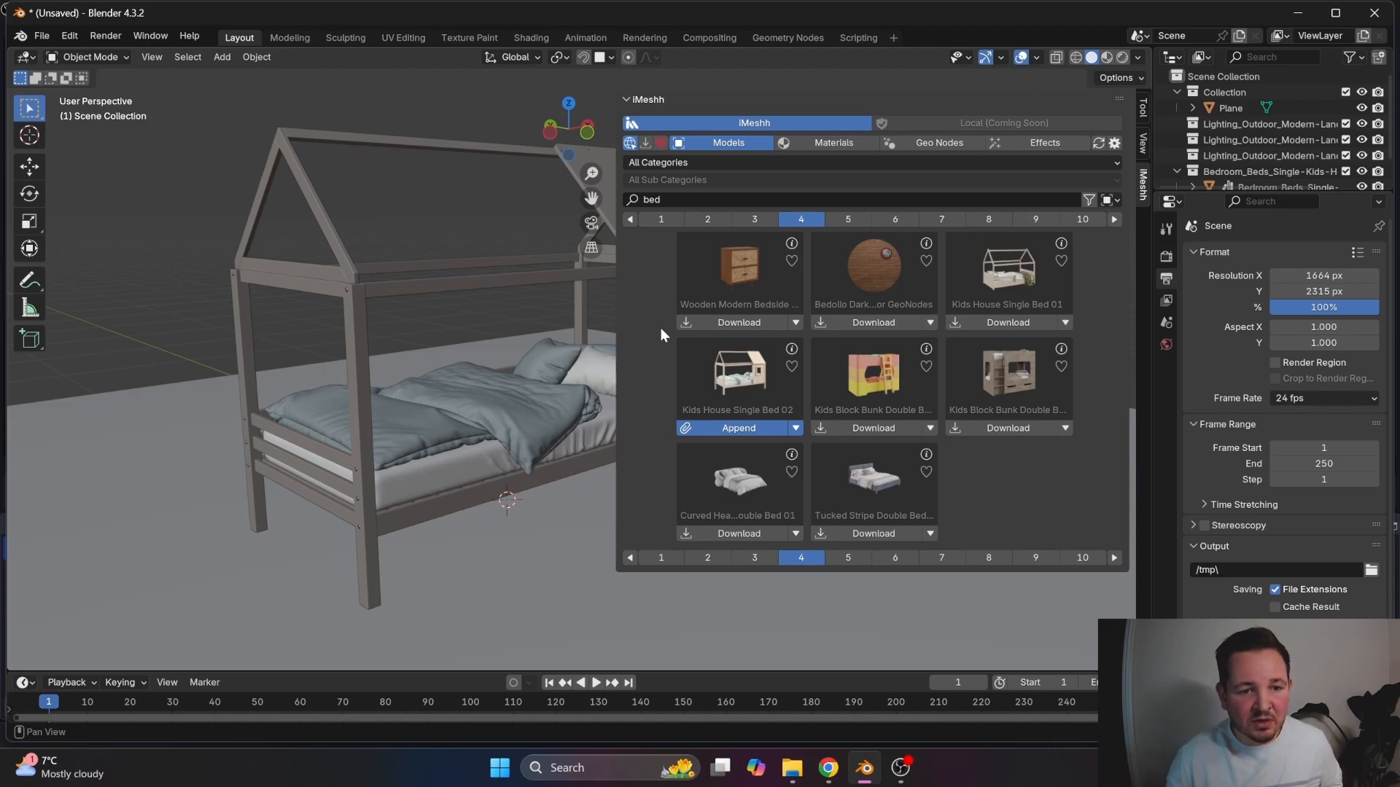
- Mark Kids House Single Bed 02, the yellow Kids Block Bunk bed and Kids House Single Bed 01 as favourites, and show only favourite models
left_click(791, 366)
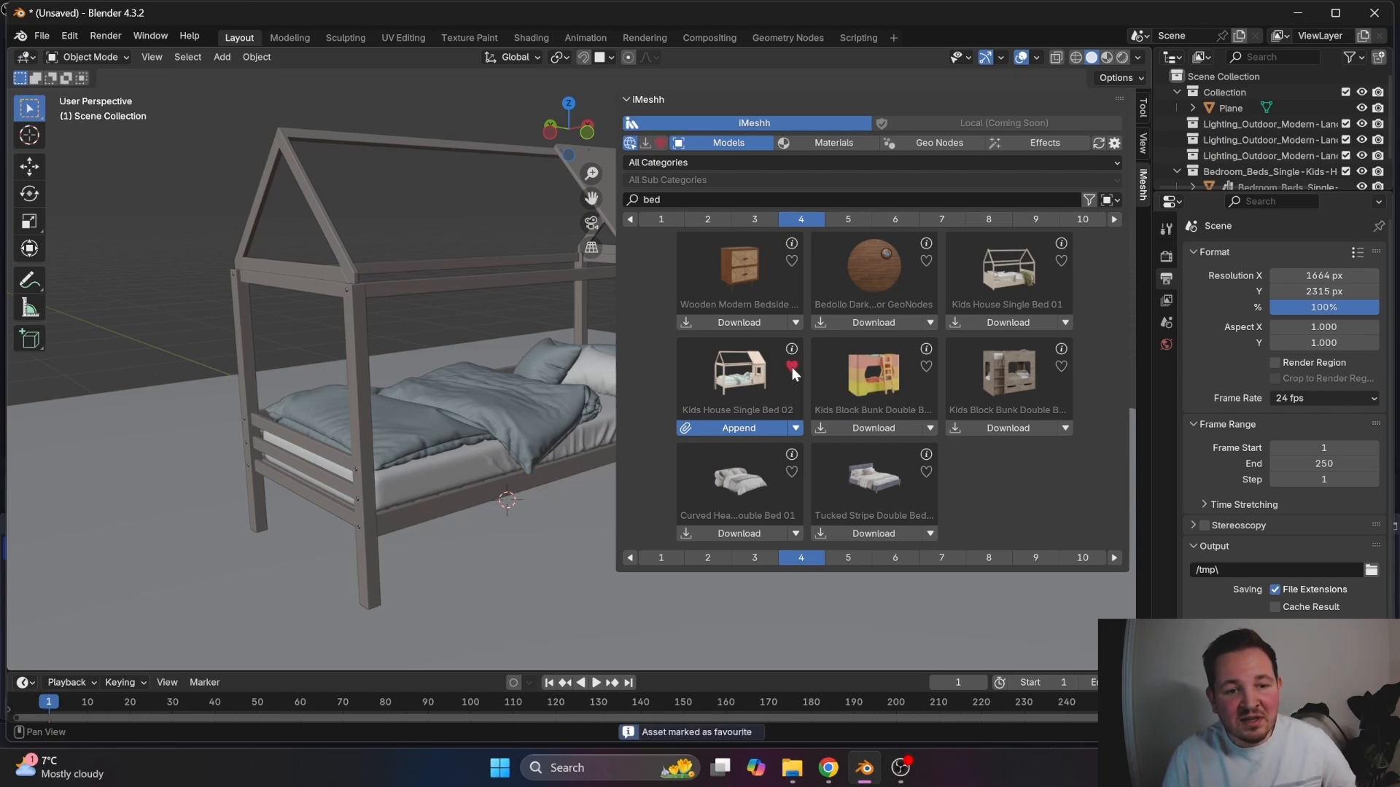
left_click(926, 367)
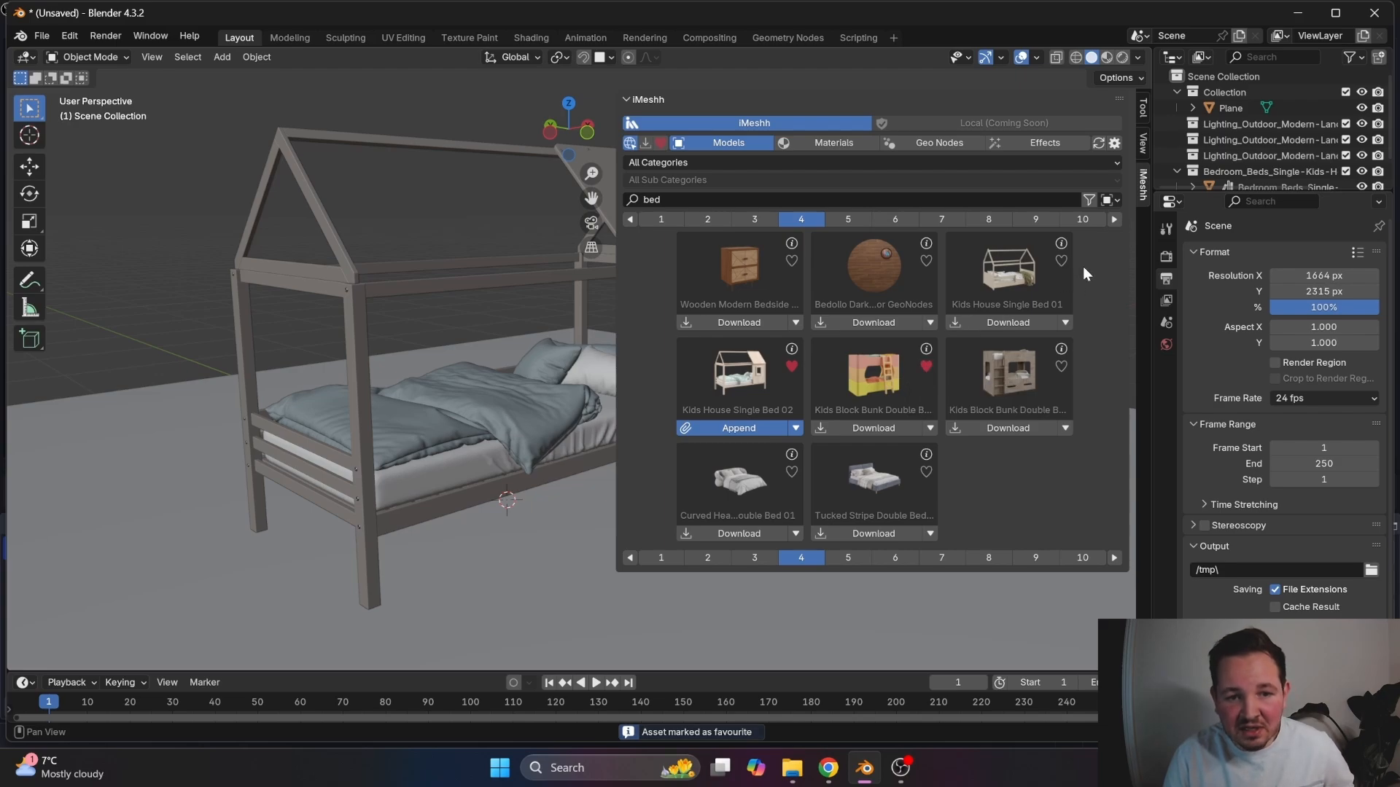
left_click(1061, 261)
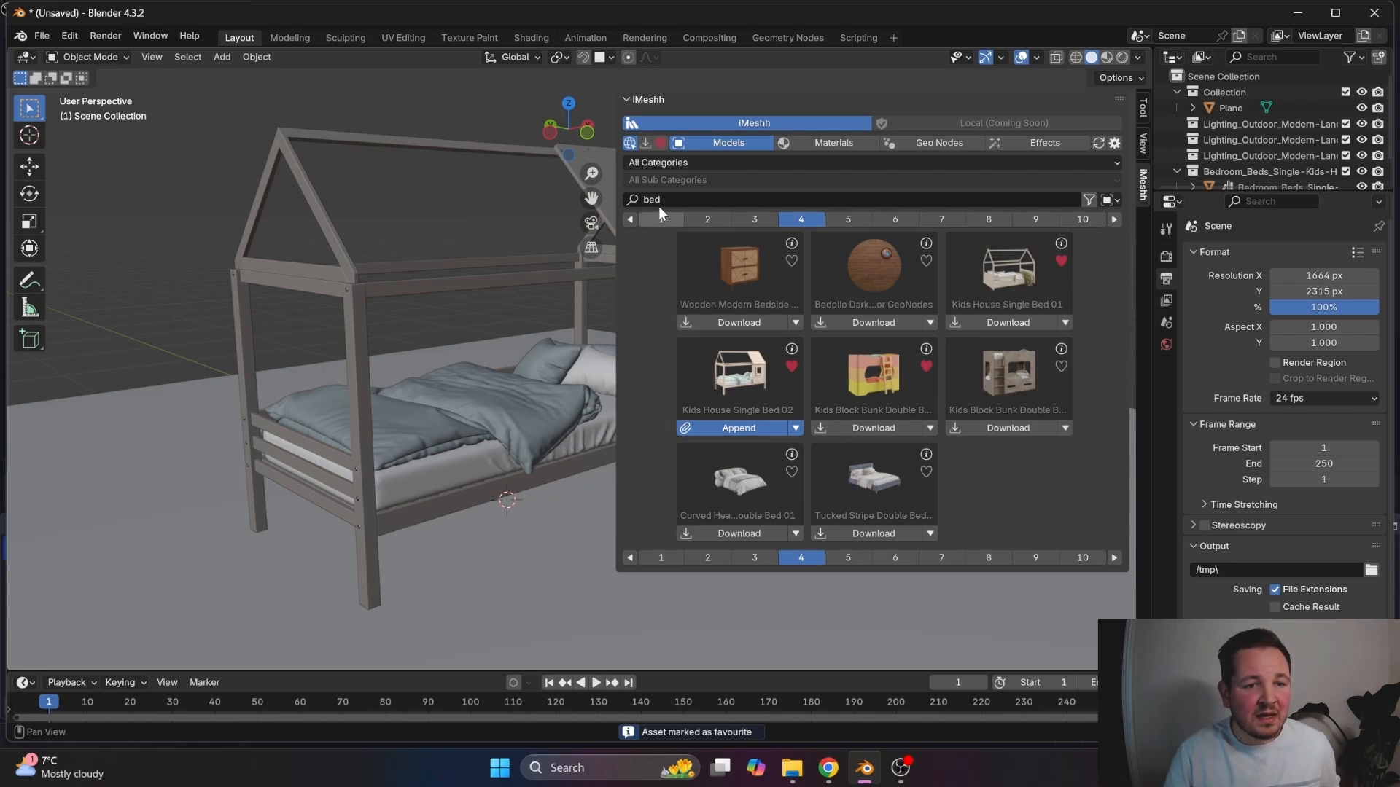
left_click(660, 144)
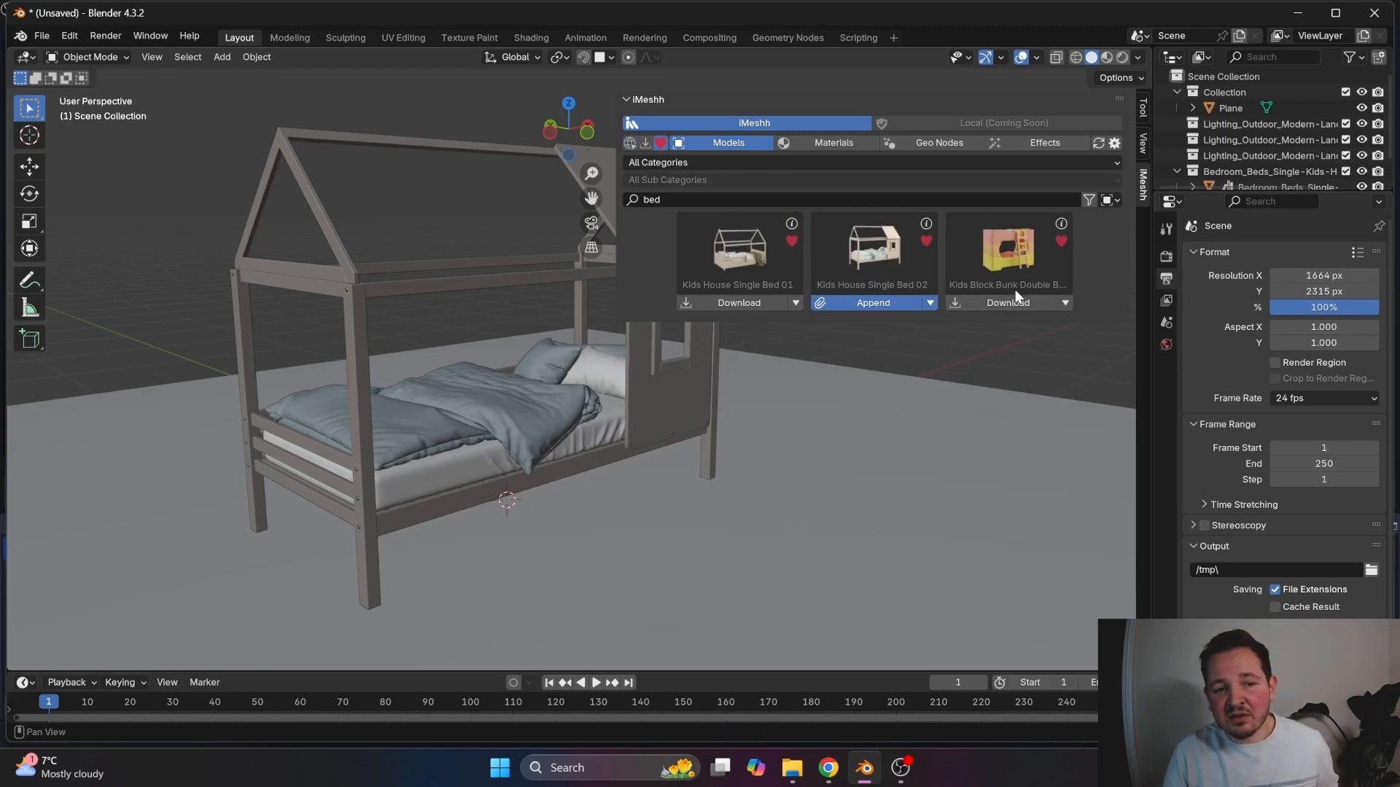
- Append a second Kids House Single Bed 02 from the favourites at a new 3D cursor position on the plane, and delete both beds
scroll(620, 415, "down", 4)
middle_click_drag(755, 435, 697, 480, "shift")
right_click(767, 438, "shift")
left_click(873, 303)
key("Delete")
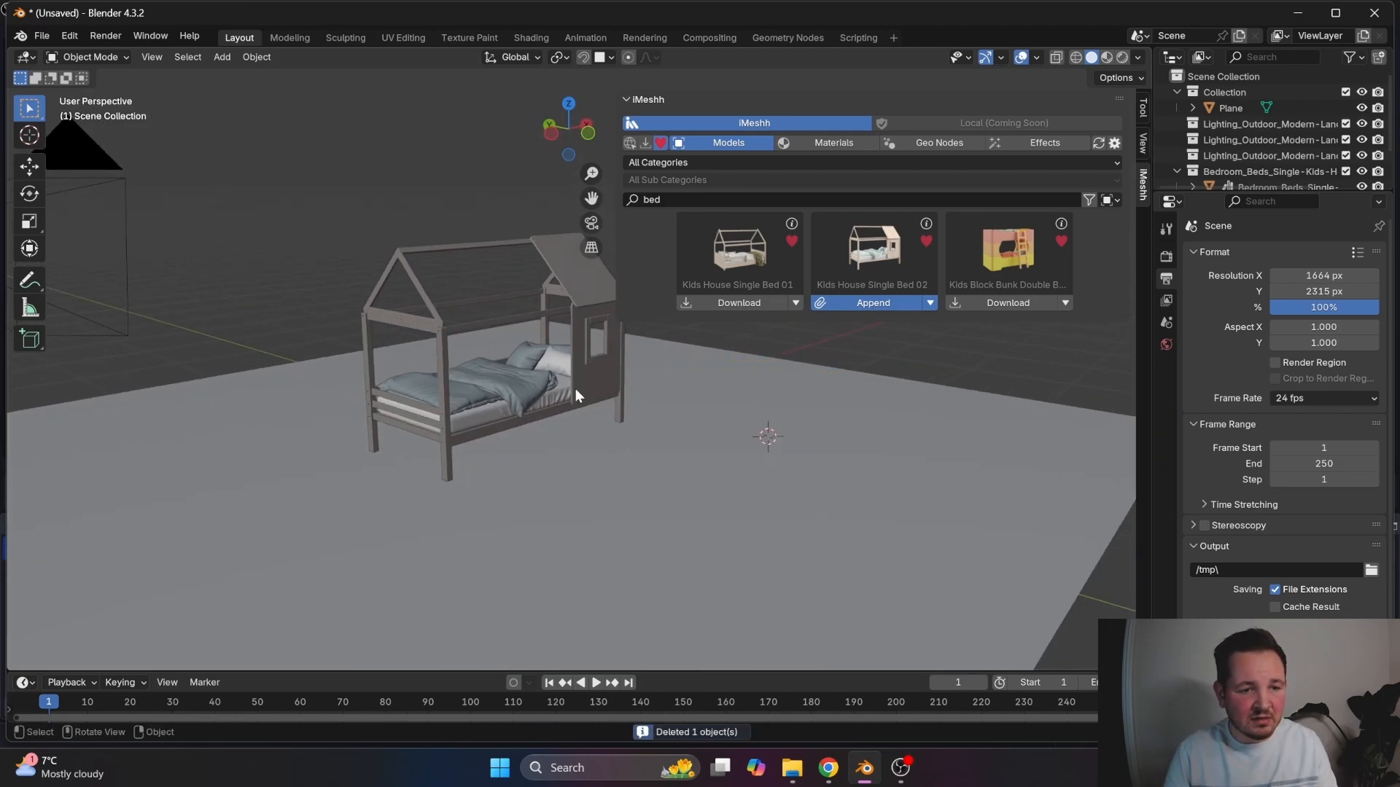
left_click(575, 379)
key("Delete")
- Clear the bed search and switch the favourites filter to show only downloaded models
left_click(675, 204)
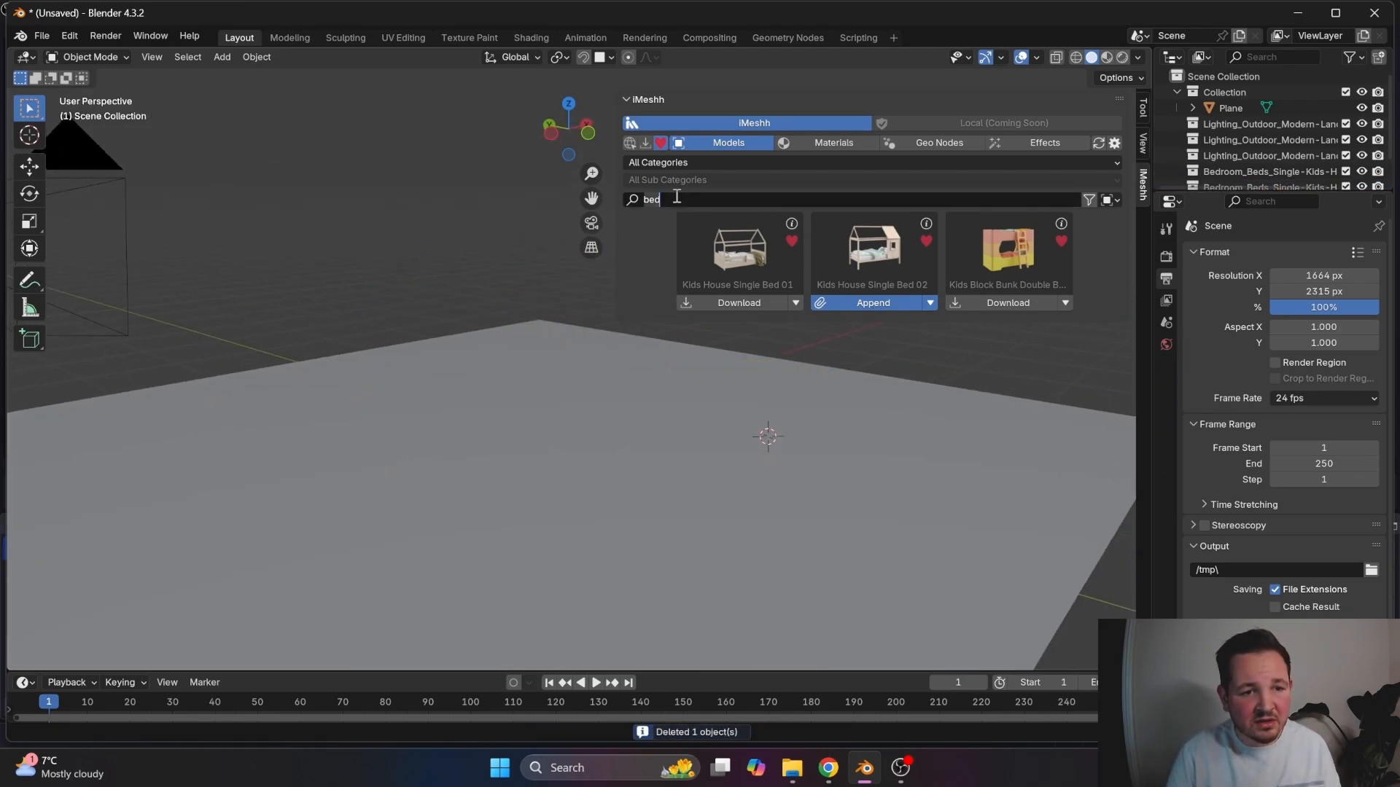
key("BackSpace")
key("Return")
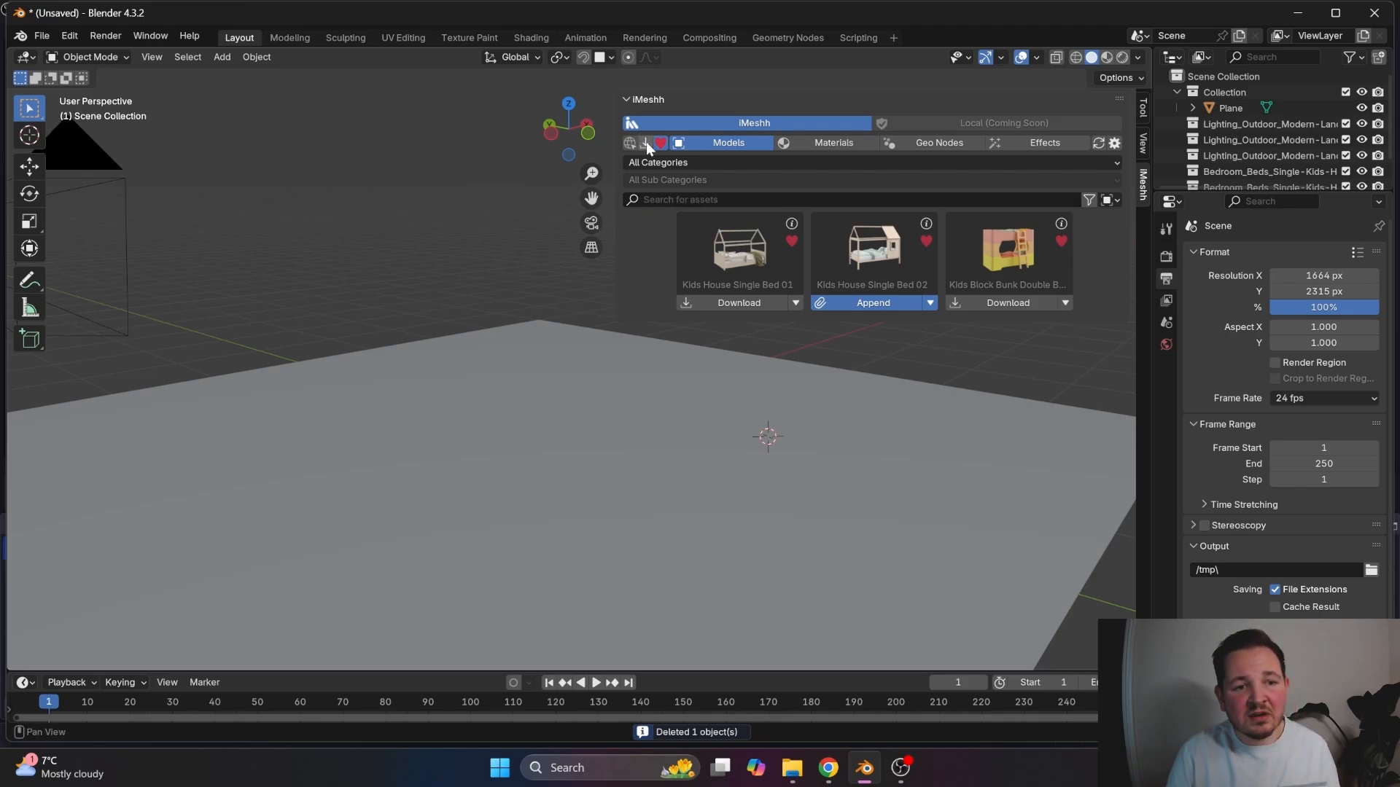
left_click(646, 142)
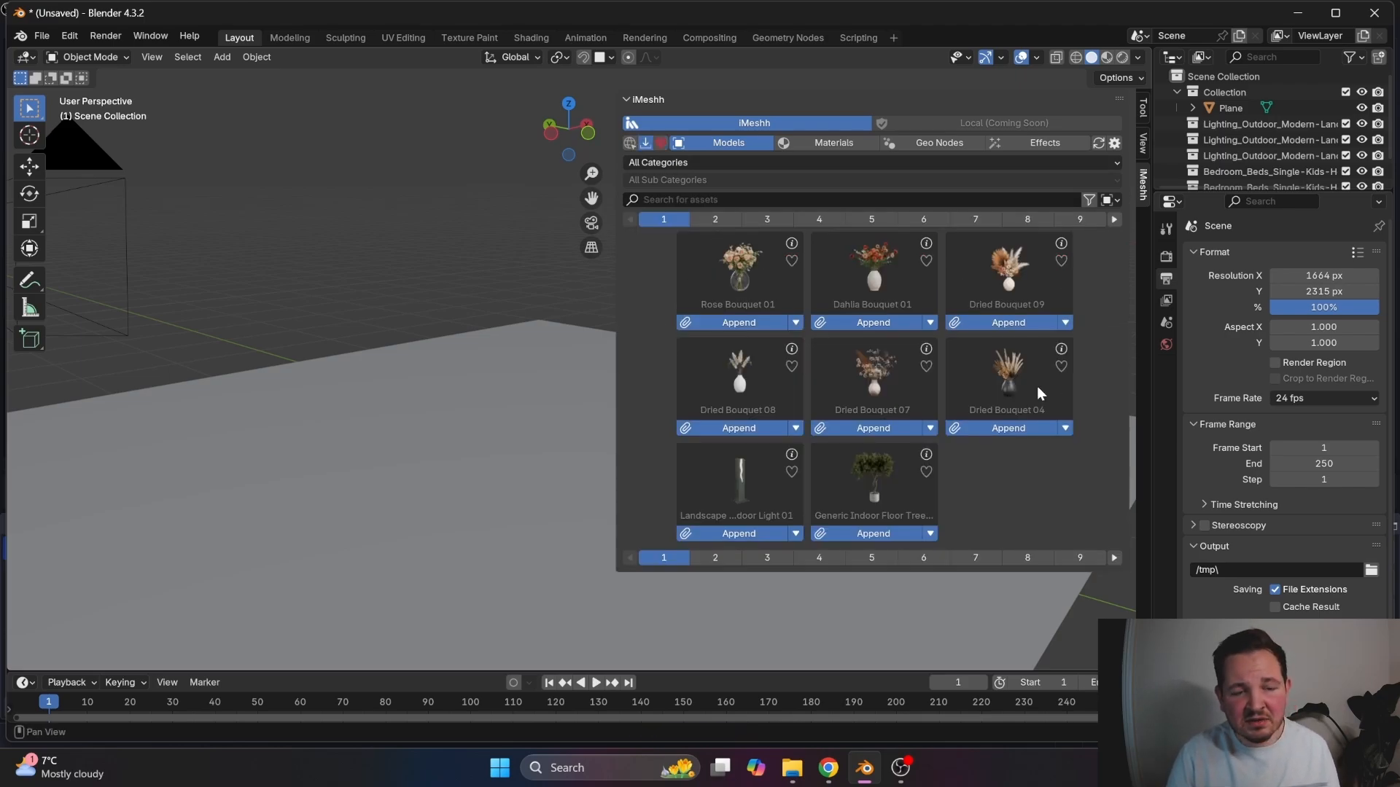
- Browse the downloaded models to page 4, append Scandi Diamond Rug 01 onto the plane, and delete it
left_click(720, 220)
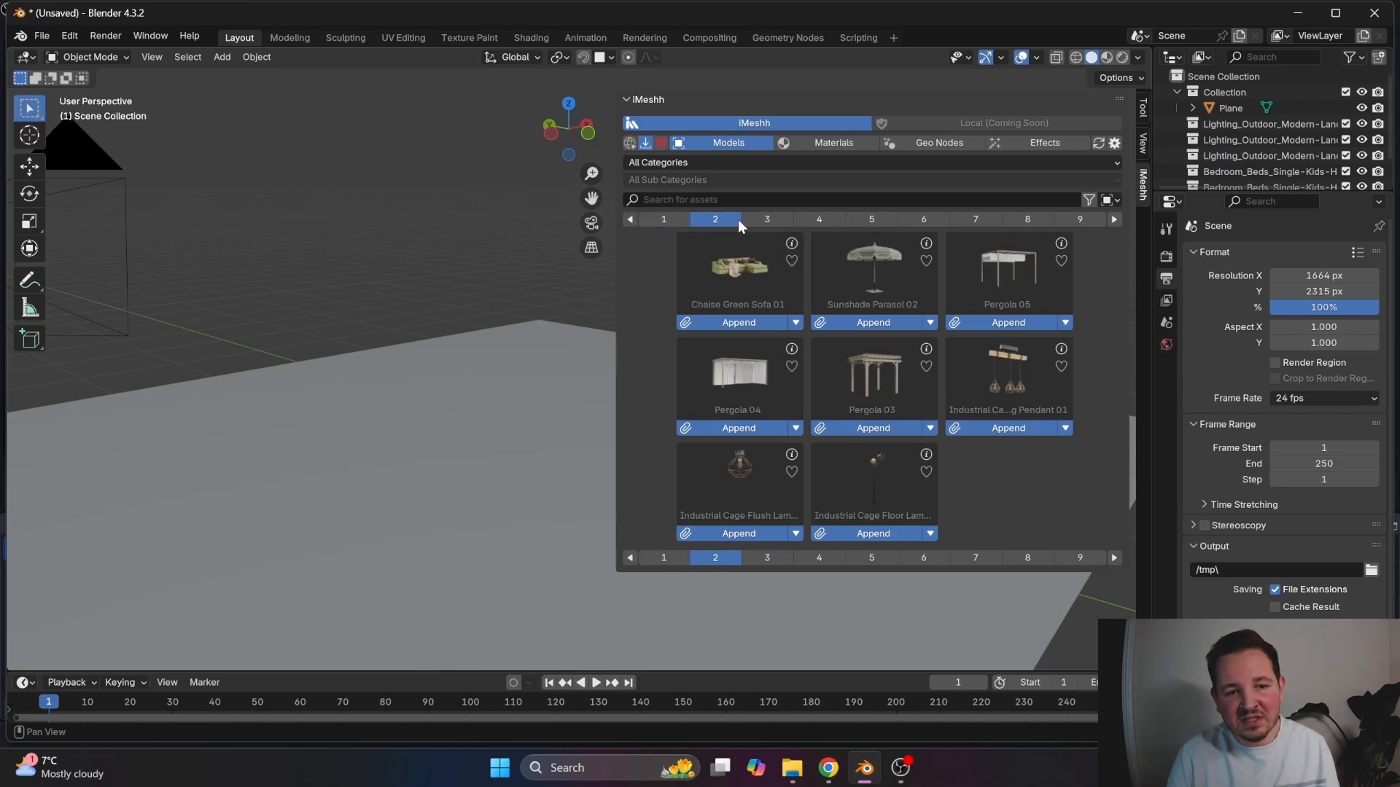
left_click(780, 216)
left_click(827, 217)
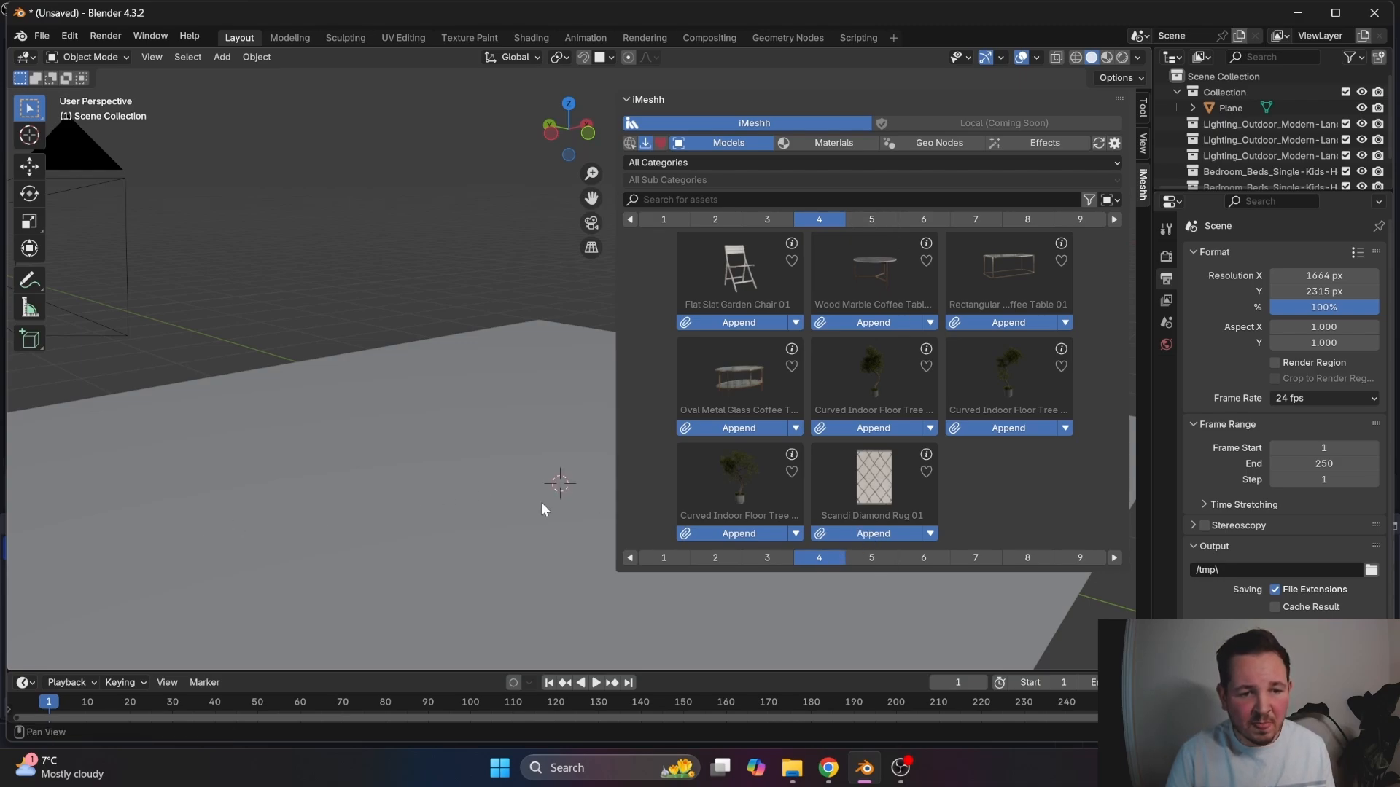
middle_click_drag(425, 481, 483, 461)
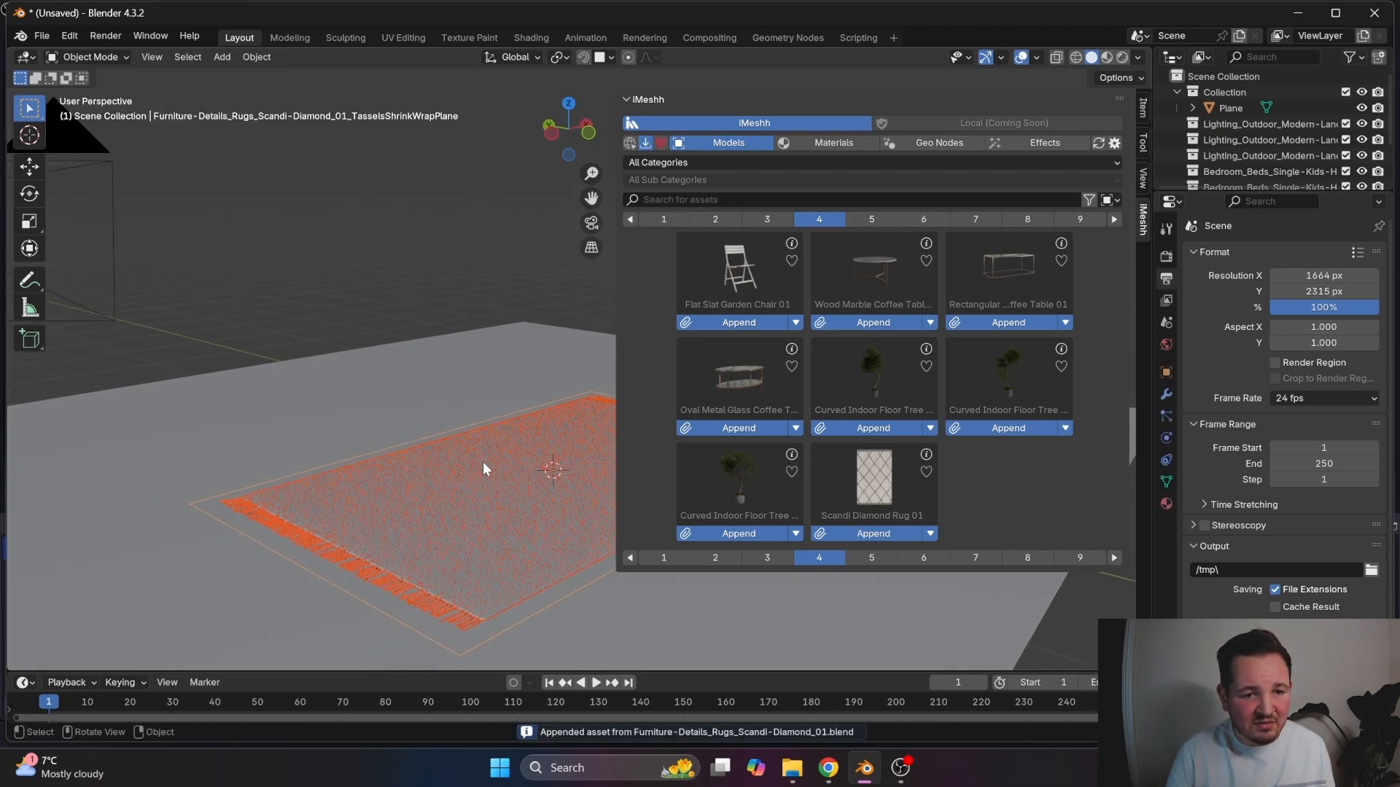
key("Delete")
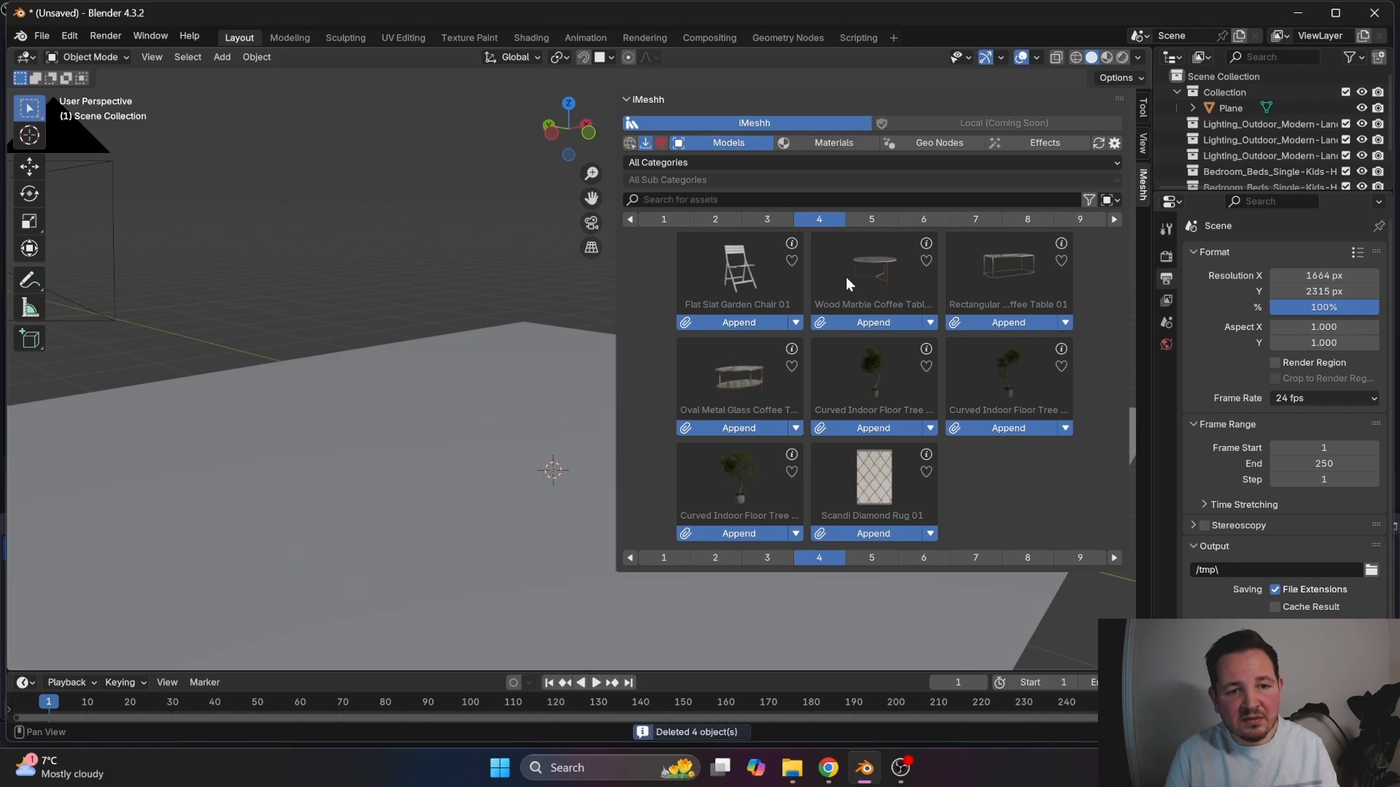
- Append Minimalist Tassles Rug 01 from page 5 of the downloaded models at the 3D cursor
left_click(872, 220)
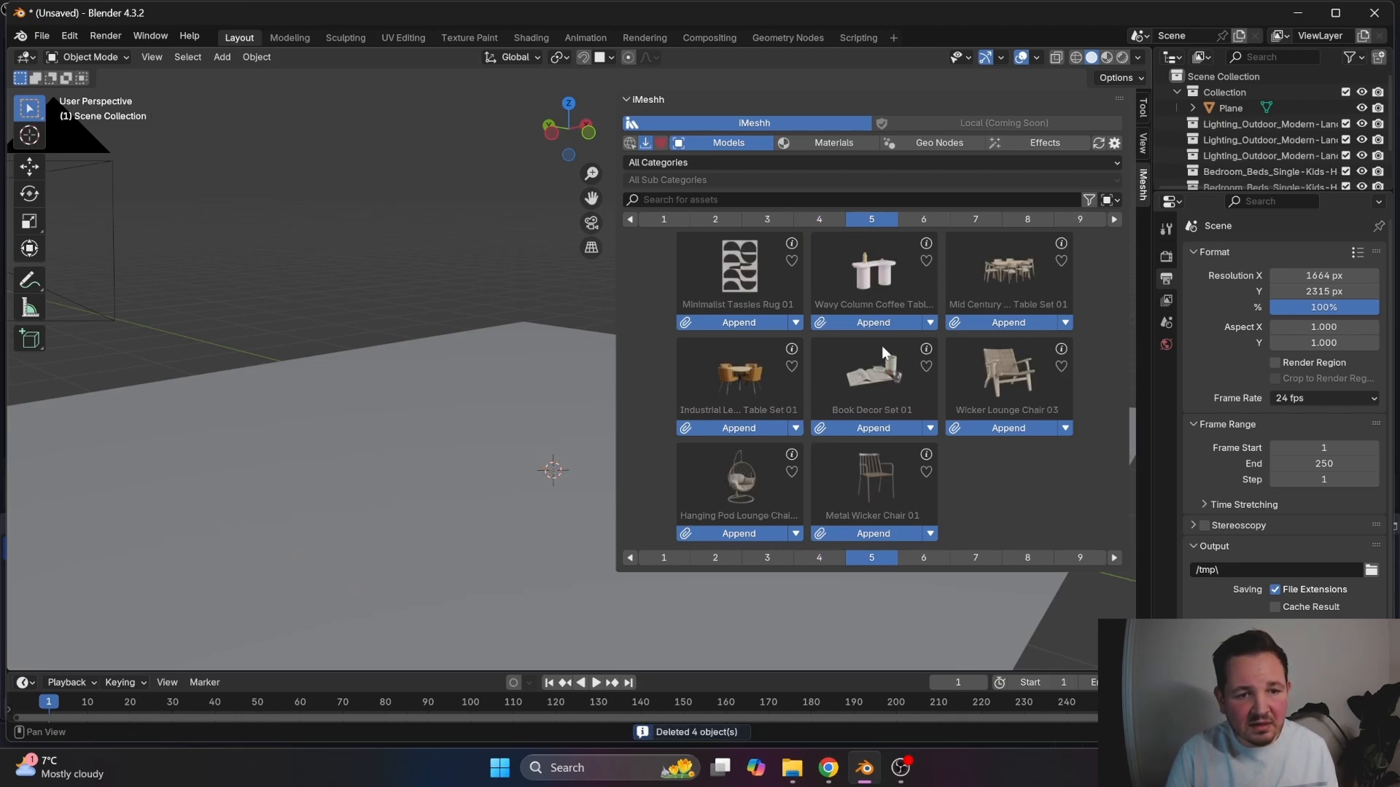
left_click(746, 321)
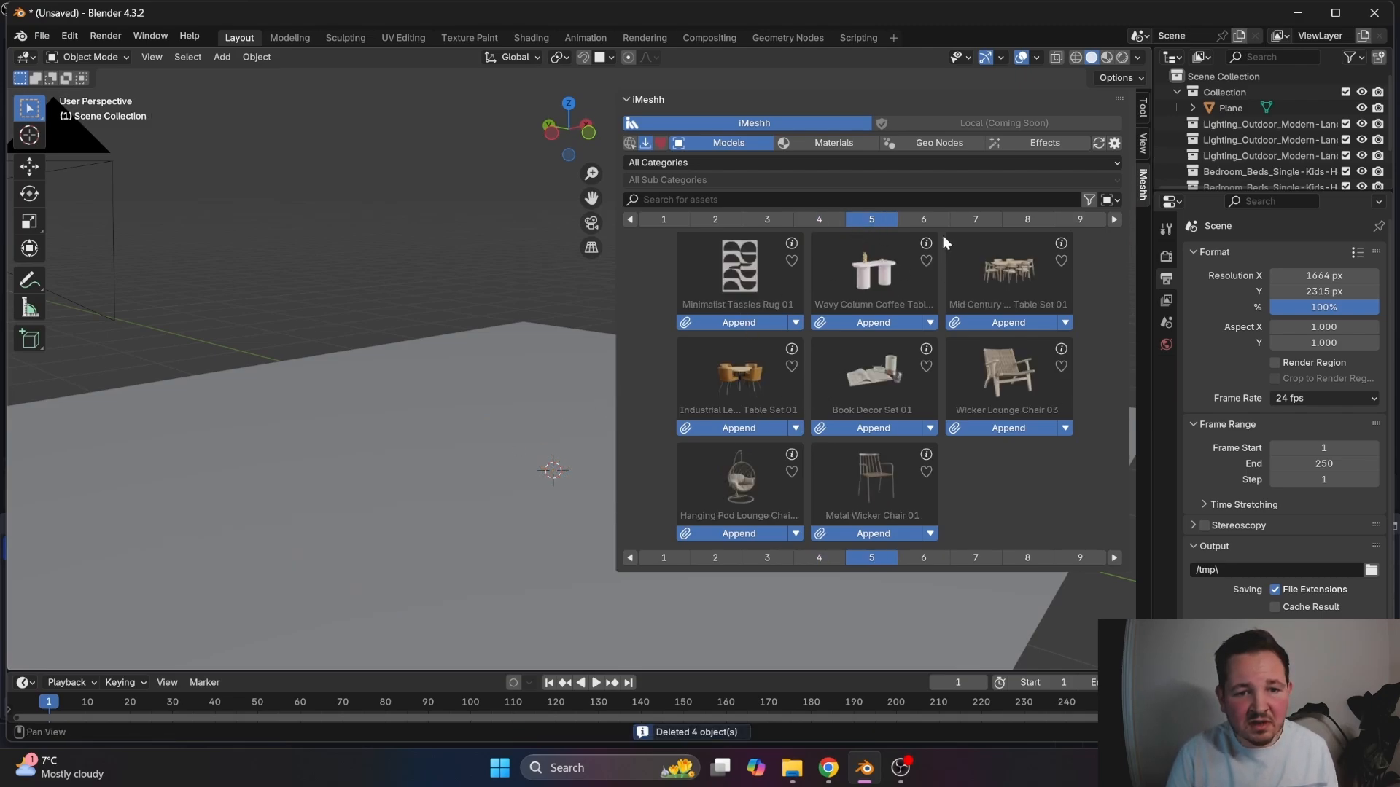
- Search the downloaded models for "sofa", append Three Seater Sofa 01 behind the rug, and adjust its position
left_click(732, 203)
type("sofa")
key("Return")
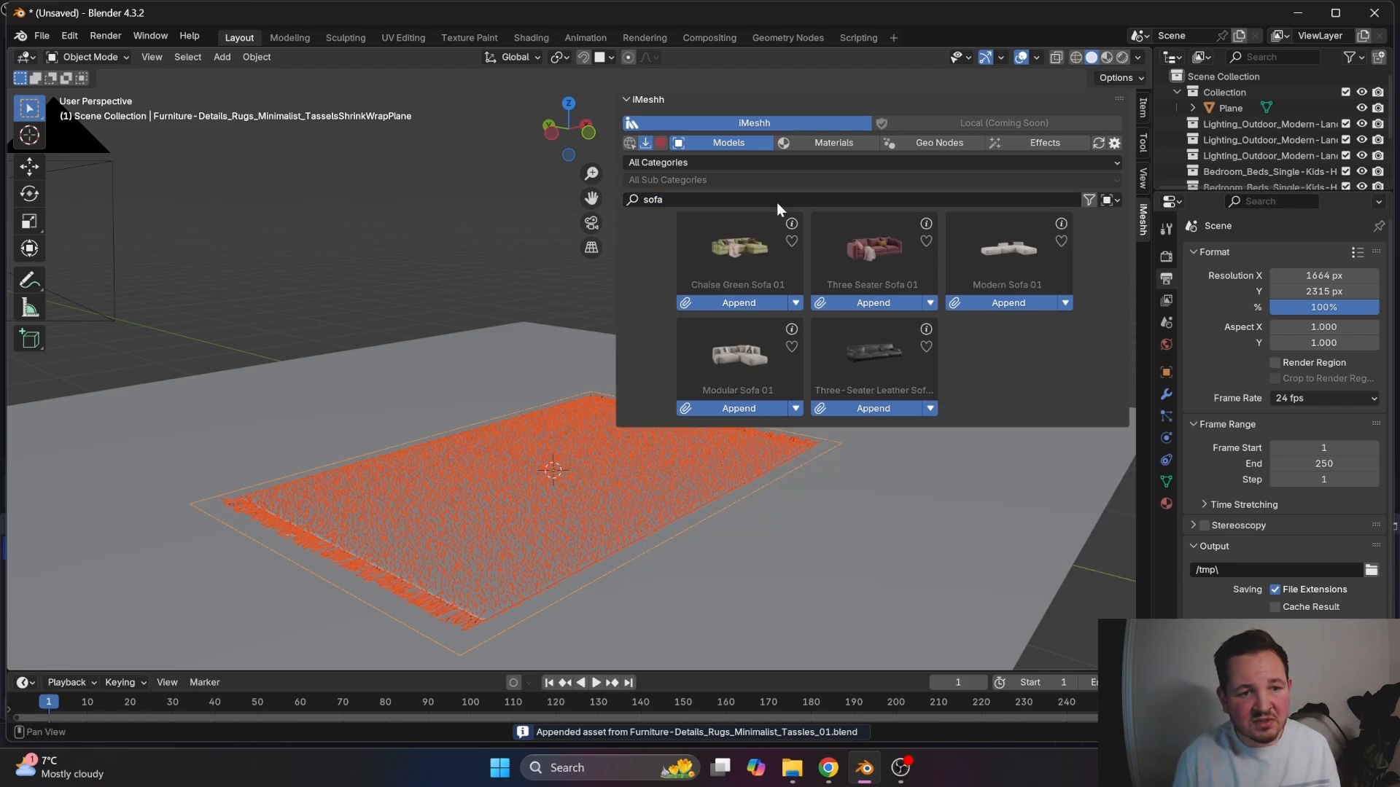
right_click(385, 414, "shift")
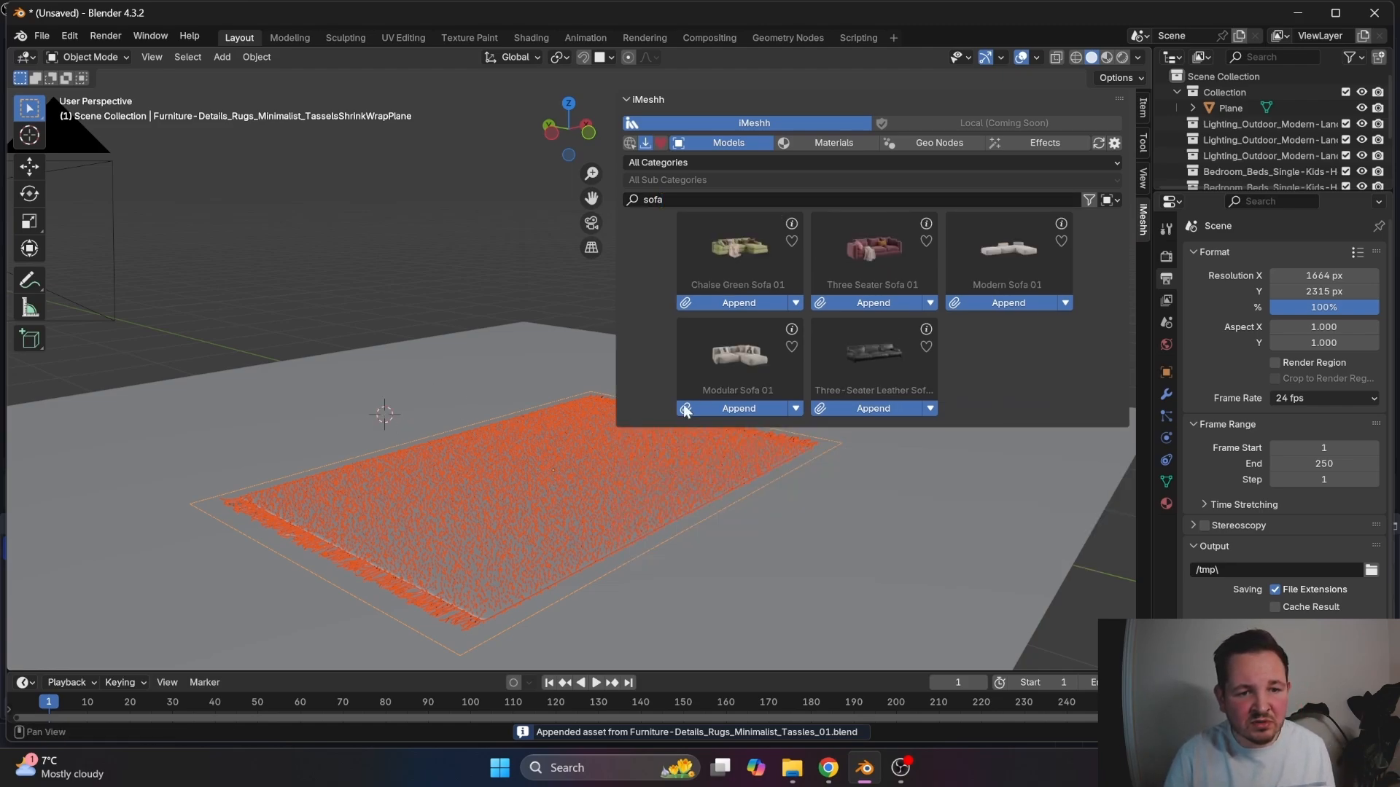
left_click(873, 302)
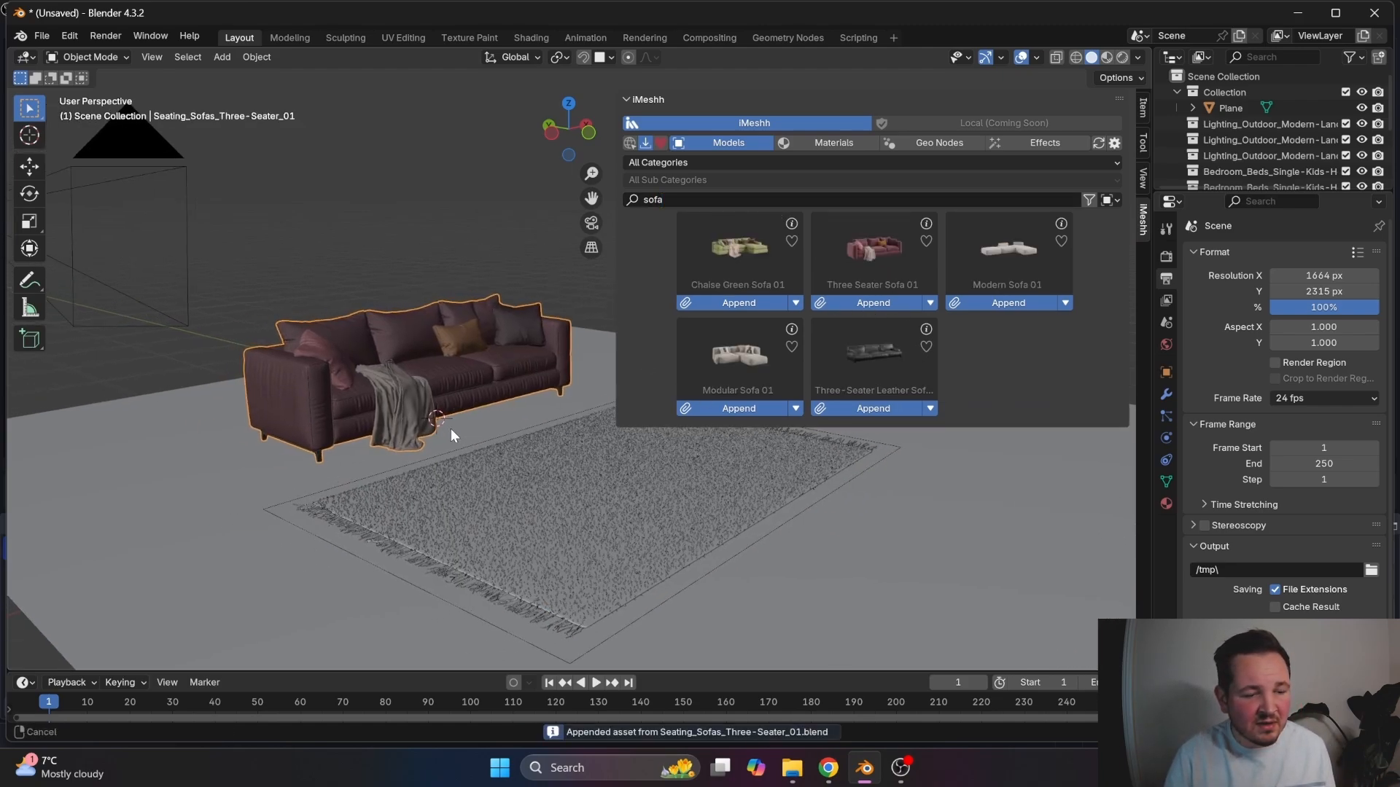
key("g")
left_click(691, 360)
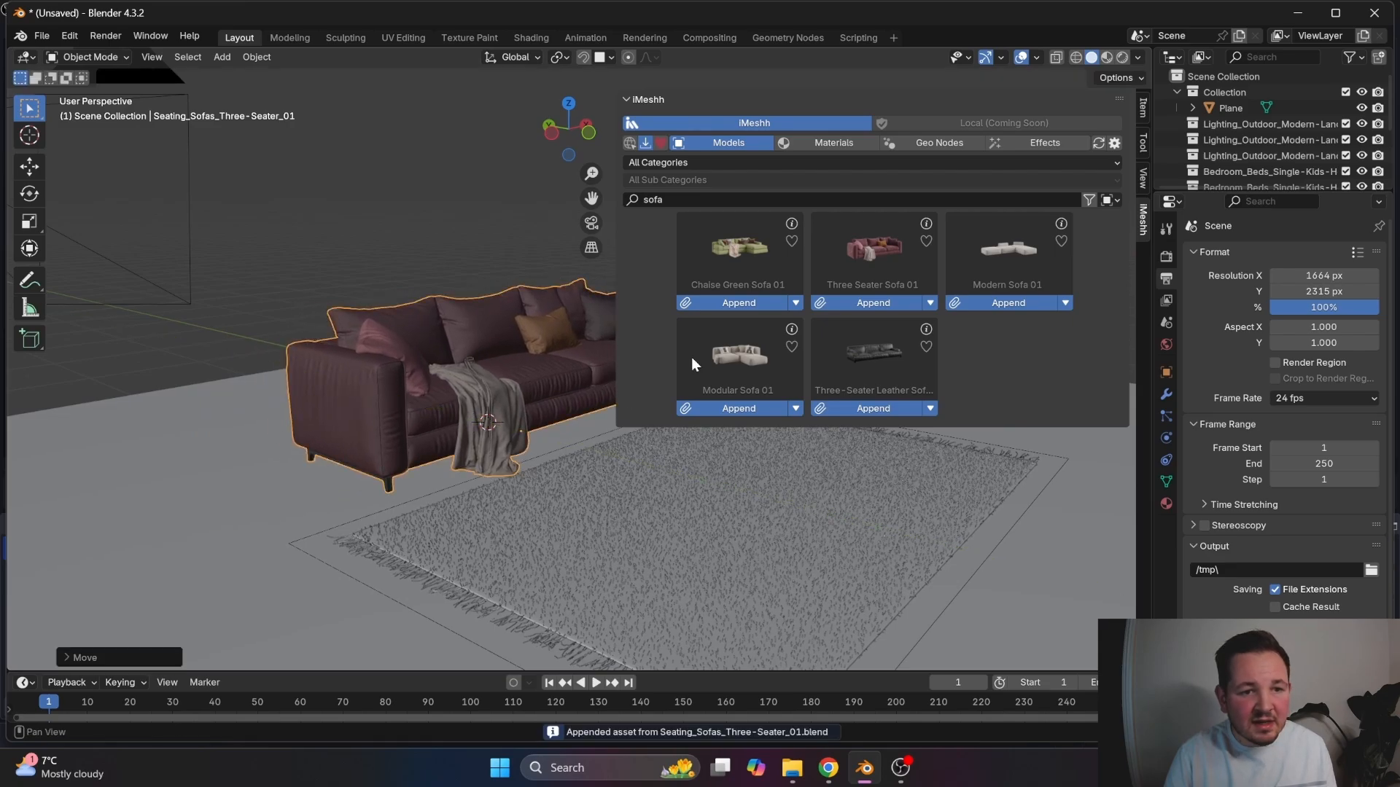
- Search the downloaded models for "table" and show the second page of results
left_click(691, 198)
key("BackSpace")
key("BackSpace")
key("BackSpace")
key("BackSpace")
type("table")
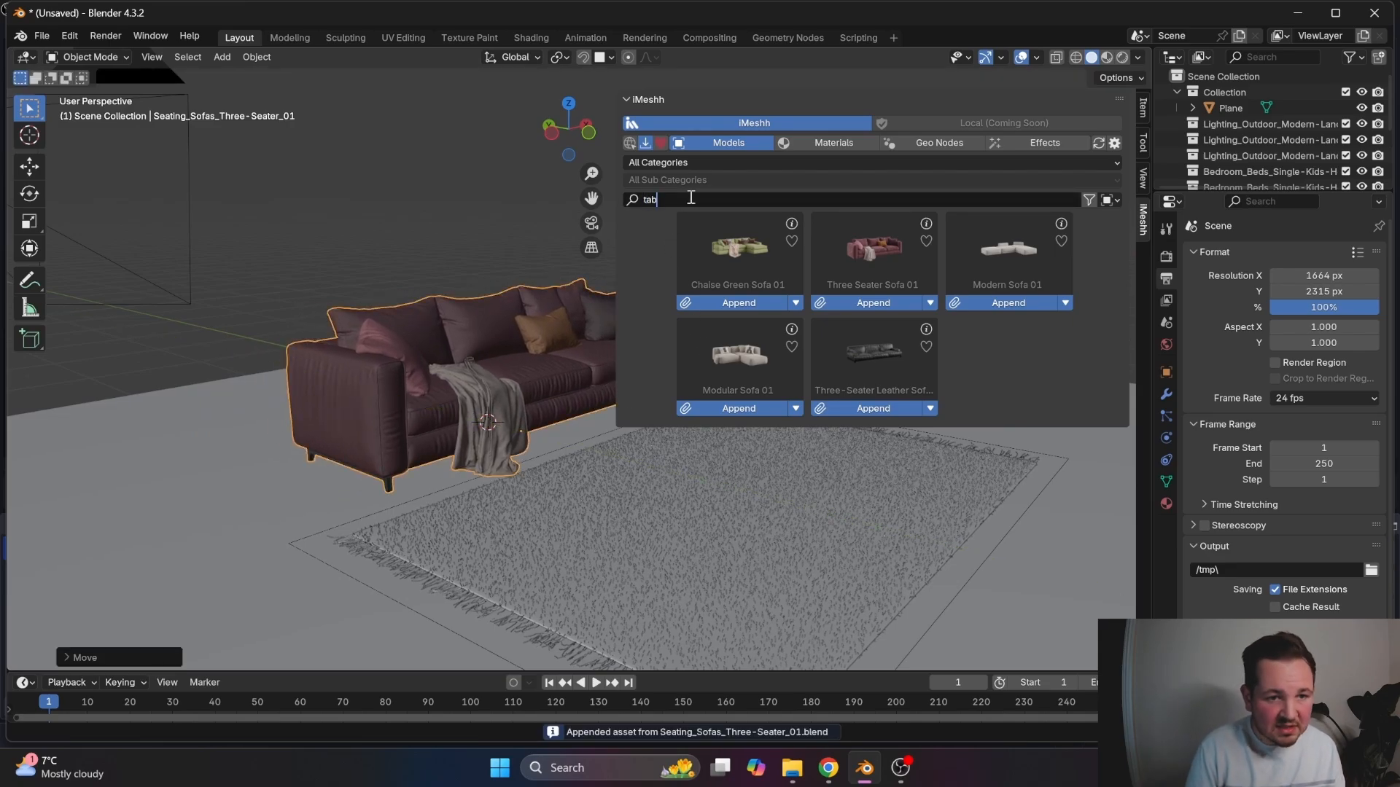
key("Return")
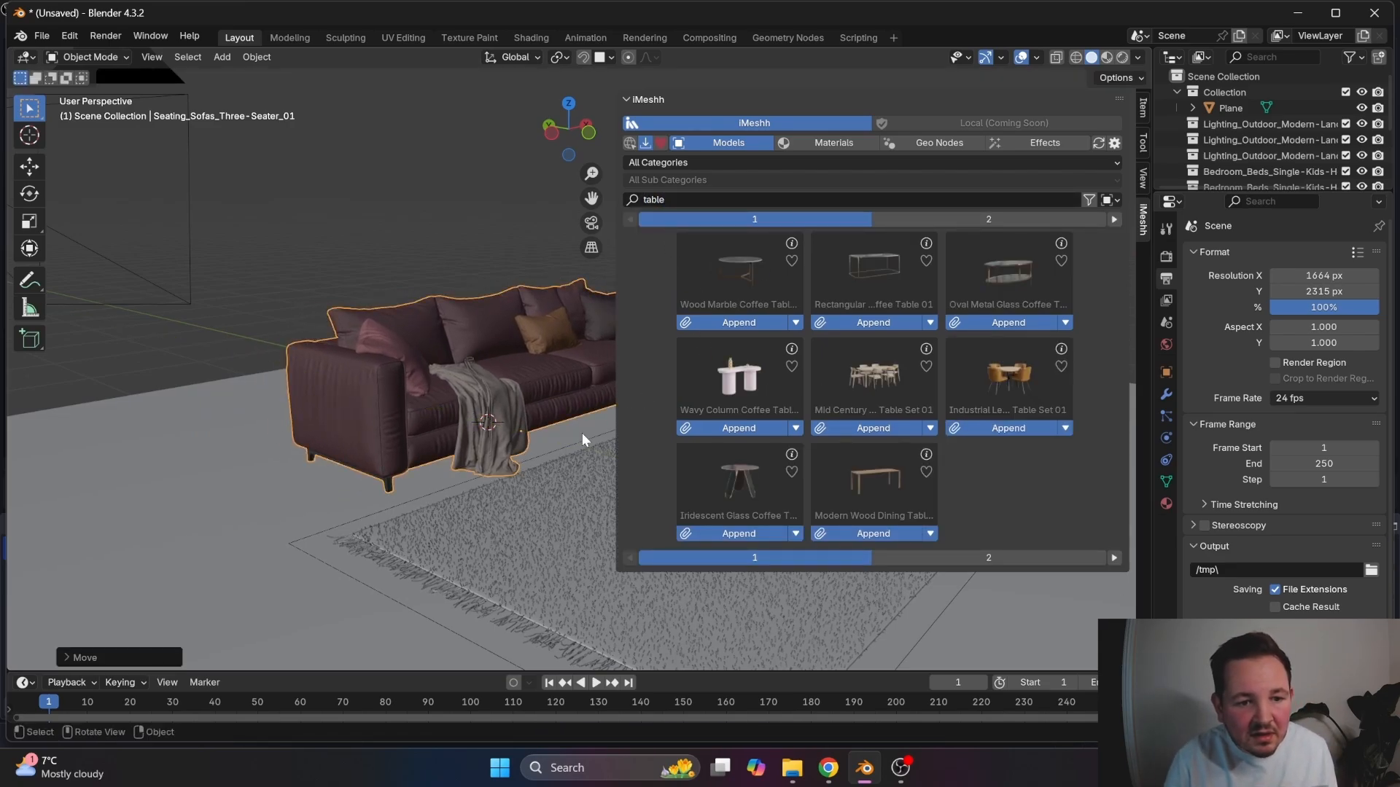
left_click(984, 559)
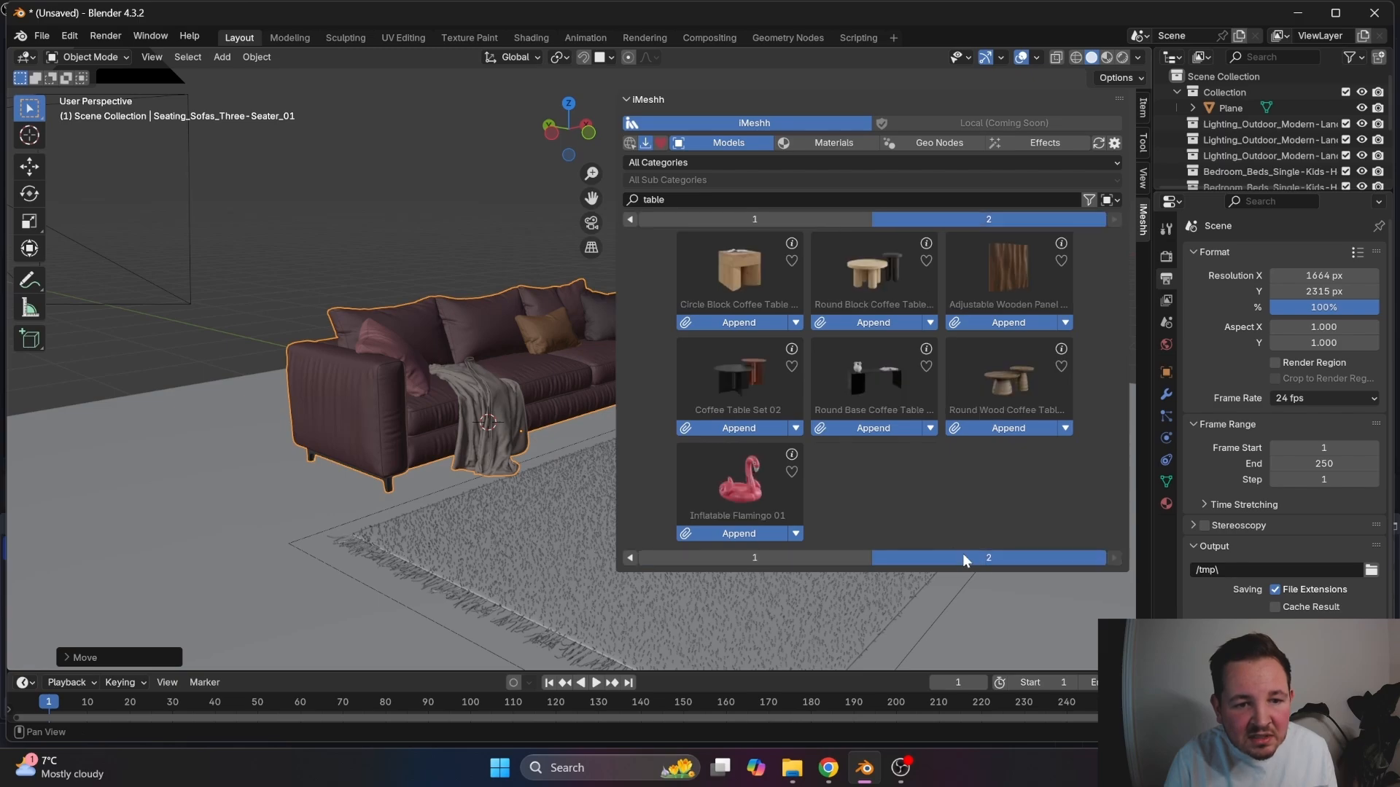
- Append the Circle Block Coffee Table at a new 3D cursor position and move it beside the sofa's near end
right_click(281, 500, "shift")
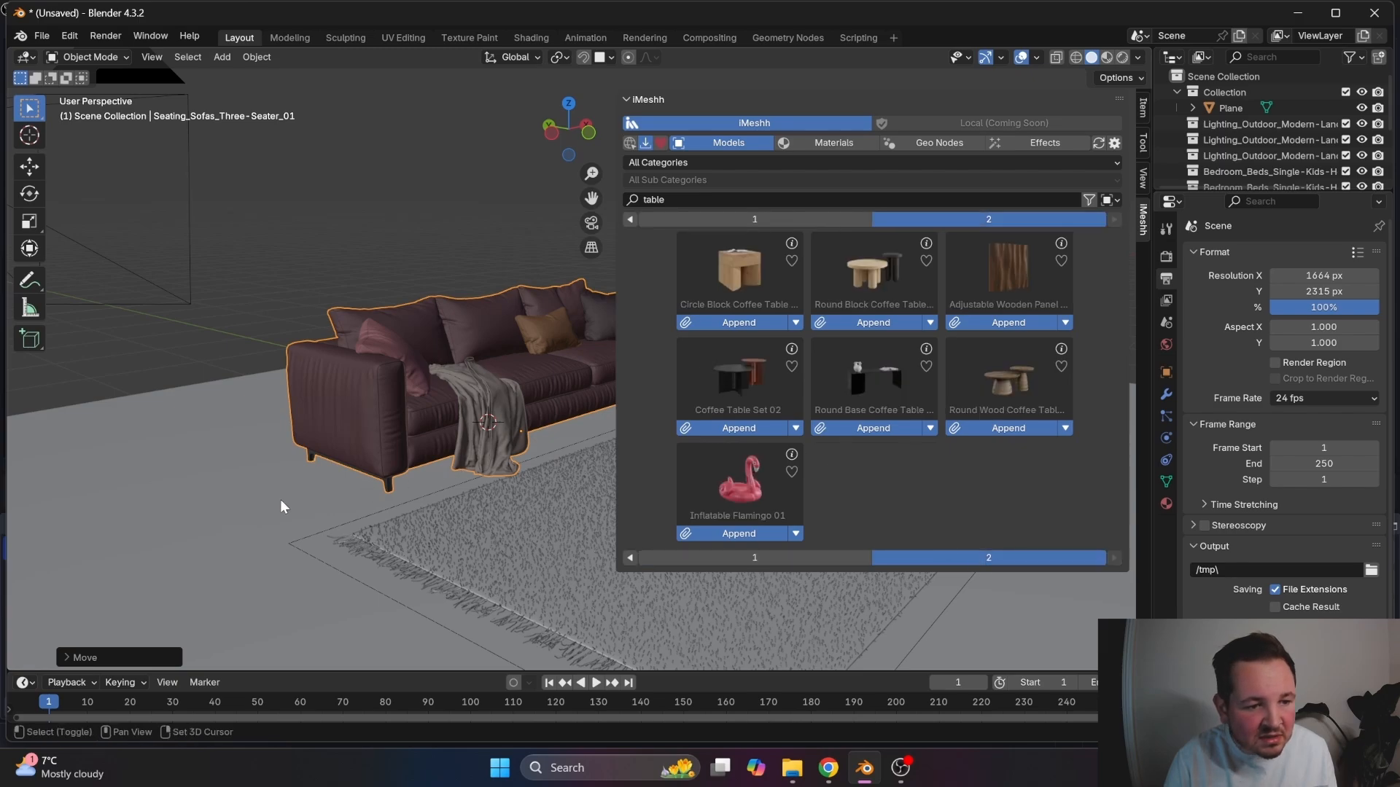
left_click(722, 322)
key("g")
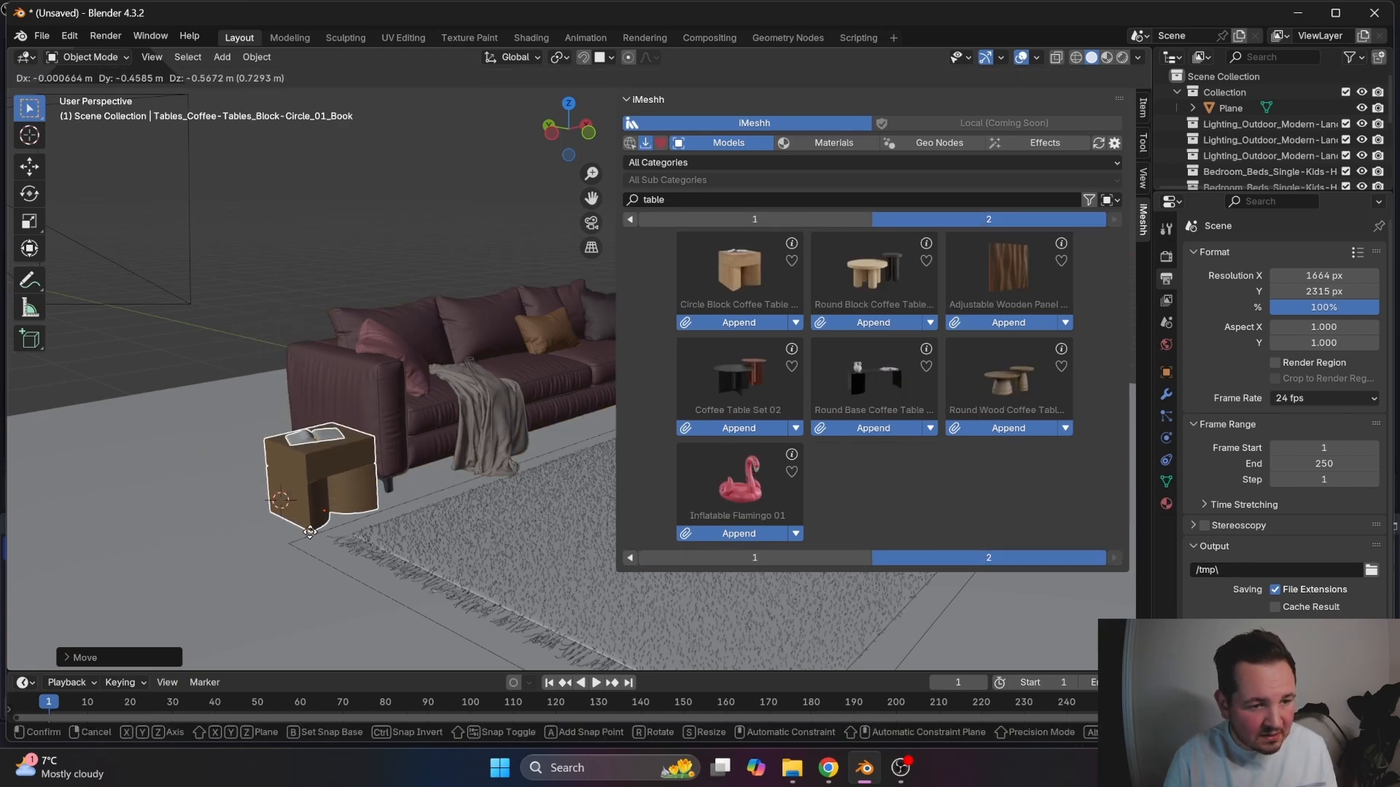
left_click(285, 524)
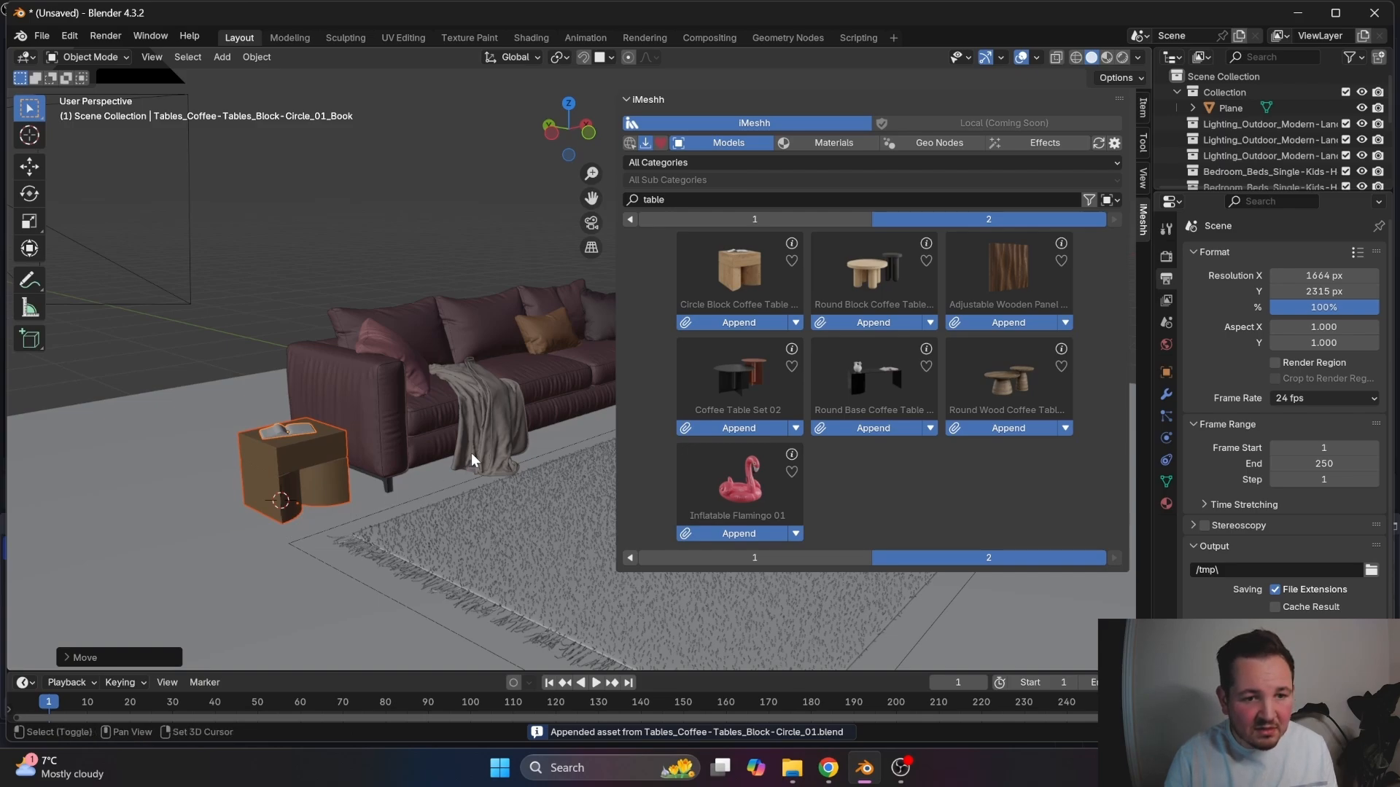
- Switch the viewport to Rendered shading, narrow the asset sidebar, and inspect the sofa, block table and rug
scroll(485, 451, "up", 4)
key("z")
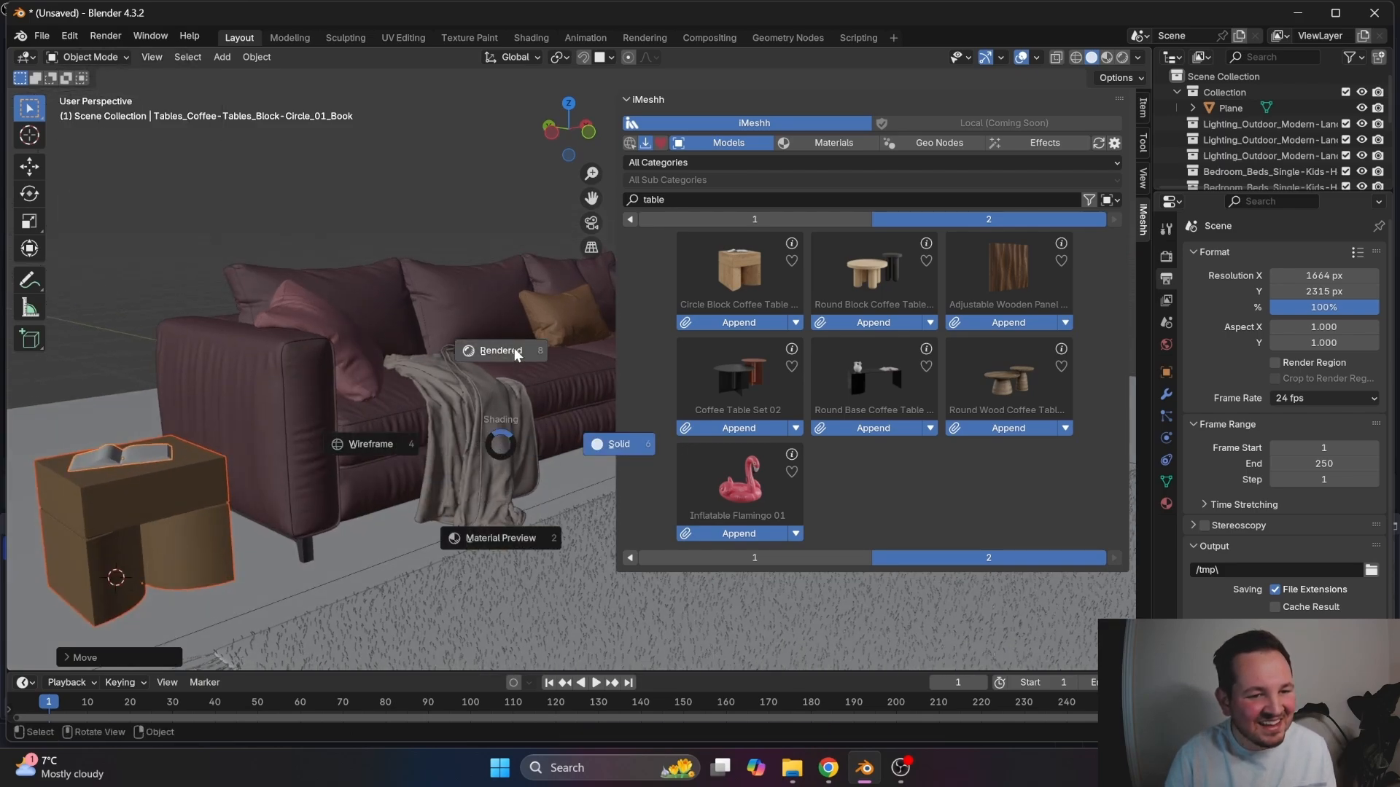
left_click(508, 356)
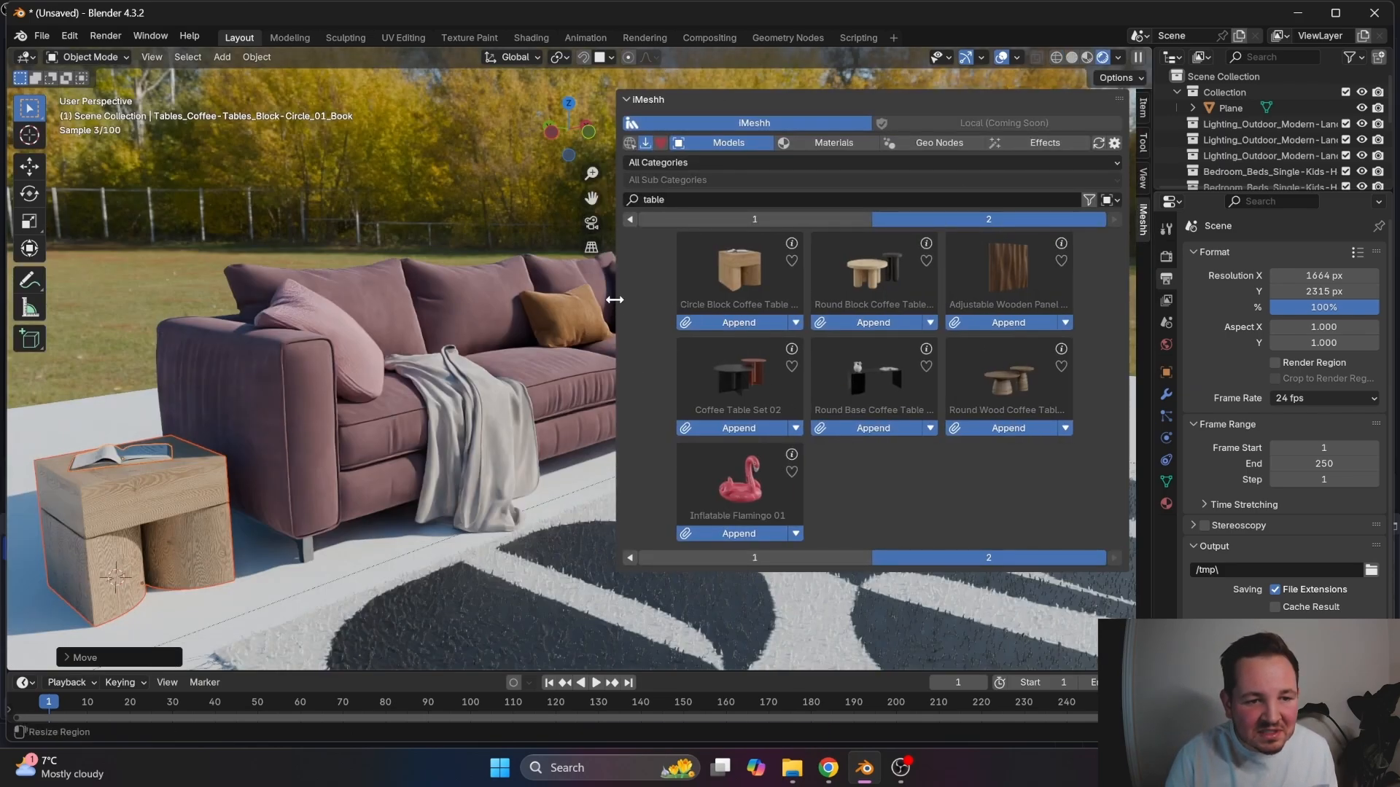
left_click_drag(614, 299, 816, 315)
middle_click_drag(677, 379, 634, 365)
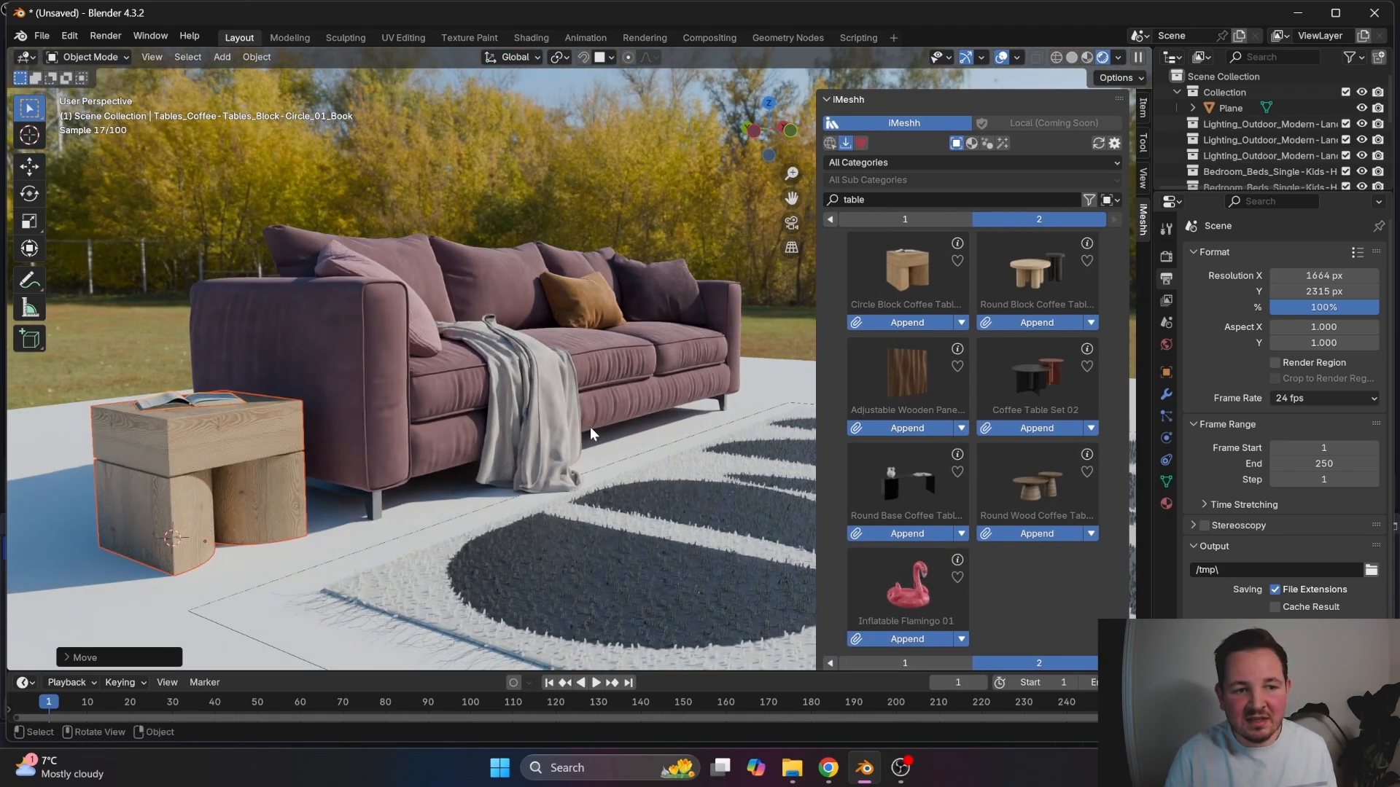
mouse_move(683, 413)
middle_mouse_down()
mouse_move(685, 387)
mouse_move(672, 409)
mouse_move(700, 430)
middle_mouse_up()
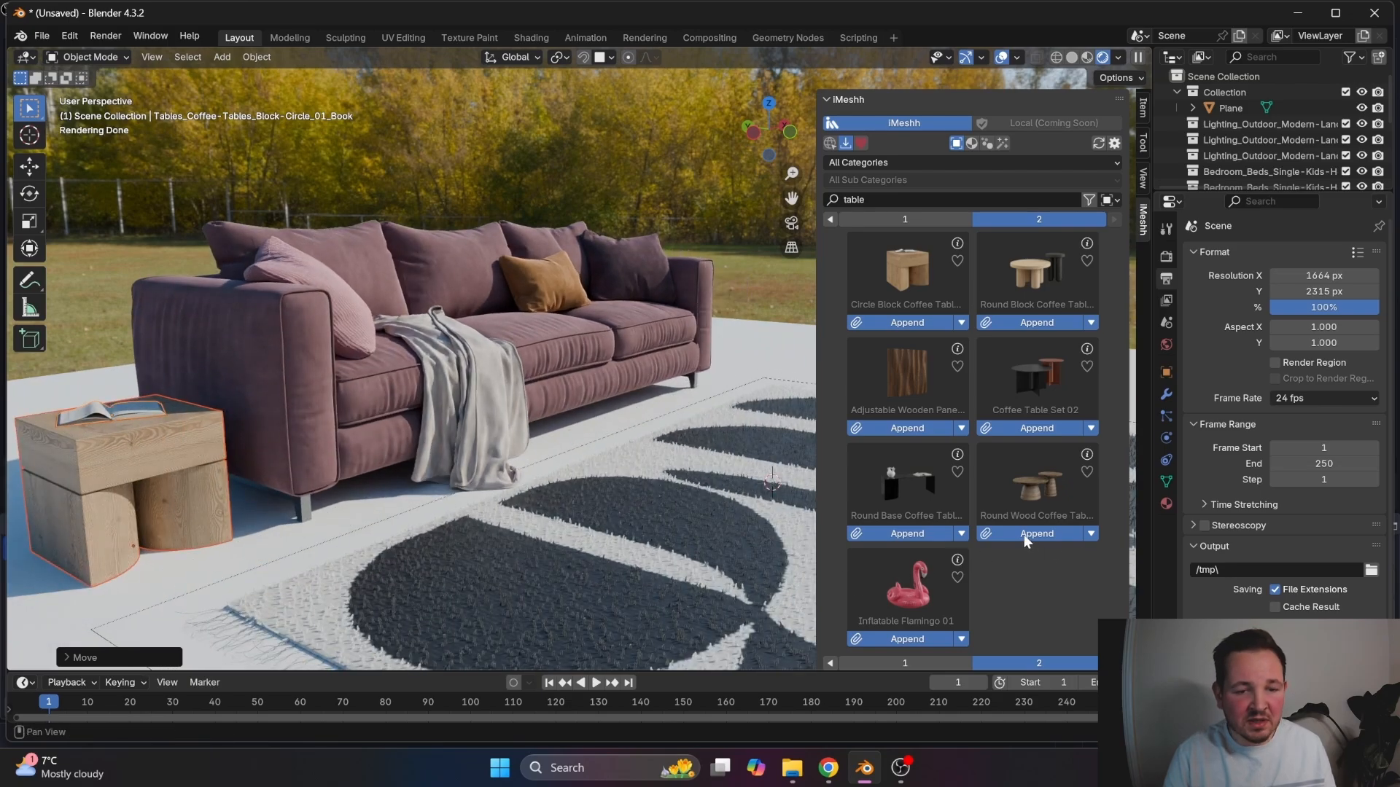
- Append Coffee Table Set 02 and place it on the rug in front of the sofa
left_click(1031, 430)
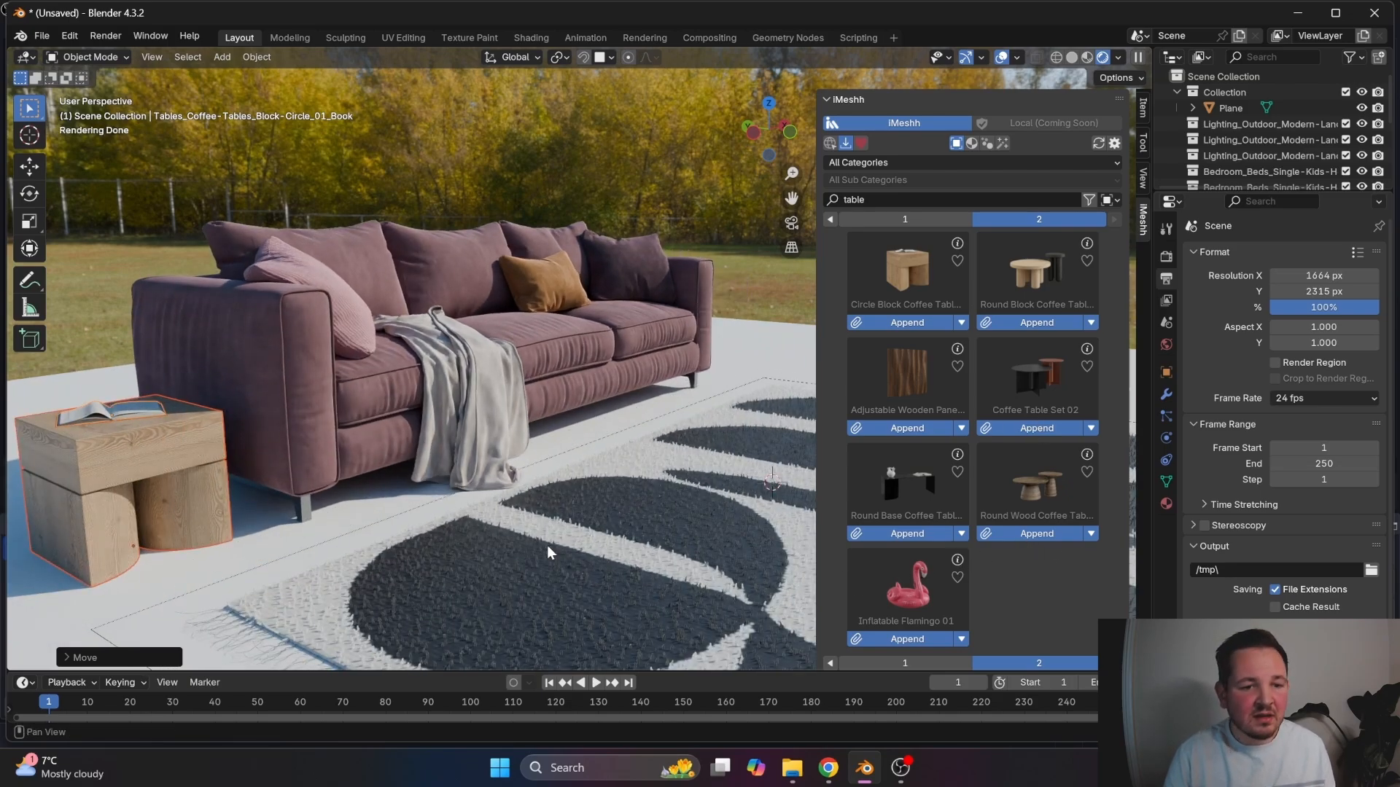
left_click(559, 489)
middle_click_drag(557, 490, 575, 496)
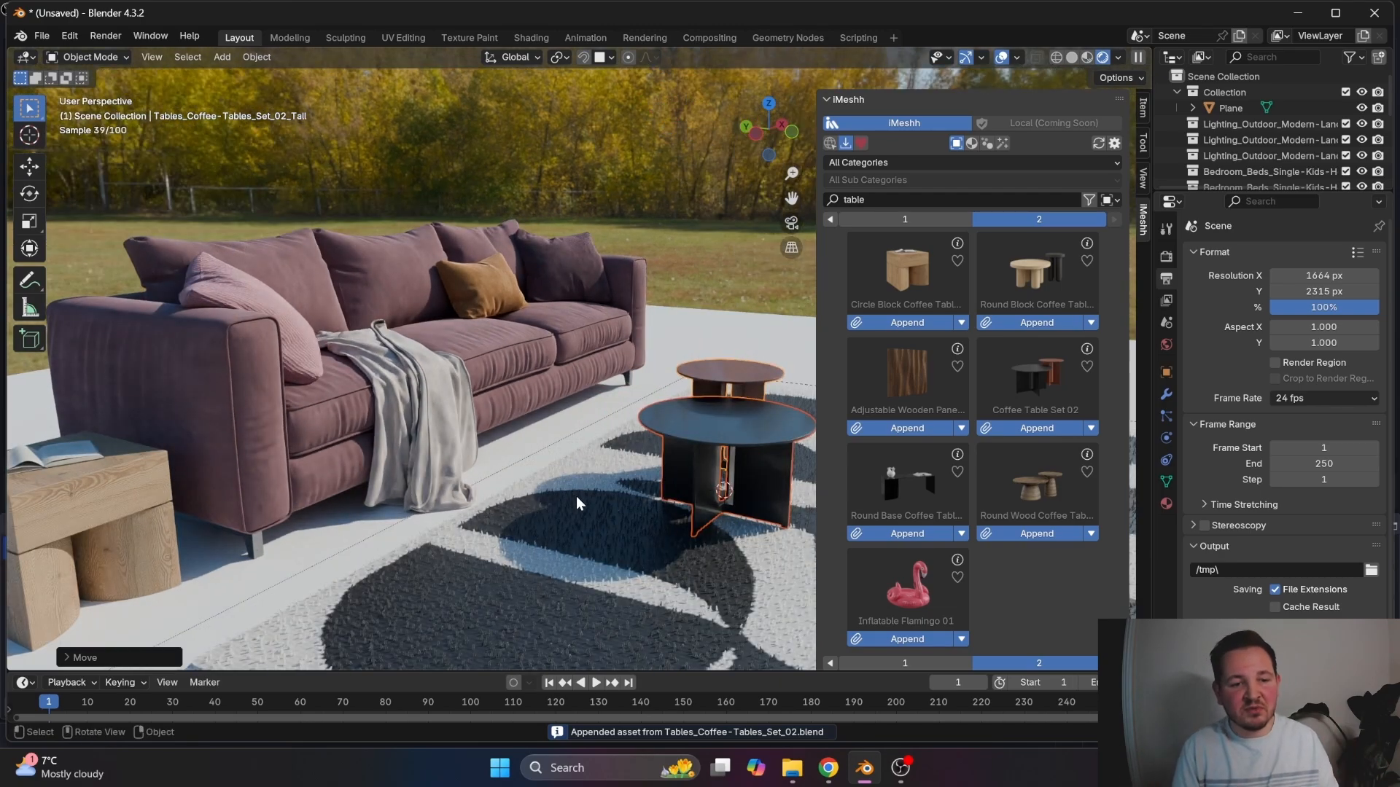
- Show the material settings and change the base colour of the reddish-brown table in Coffee Table Set 02 to a muted plum
left_click(474, 444)
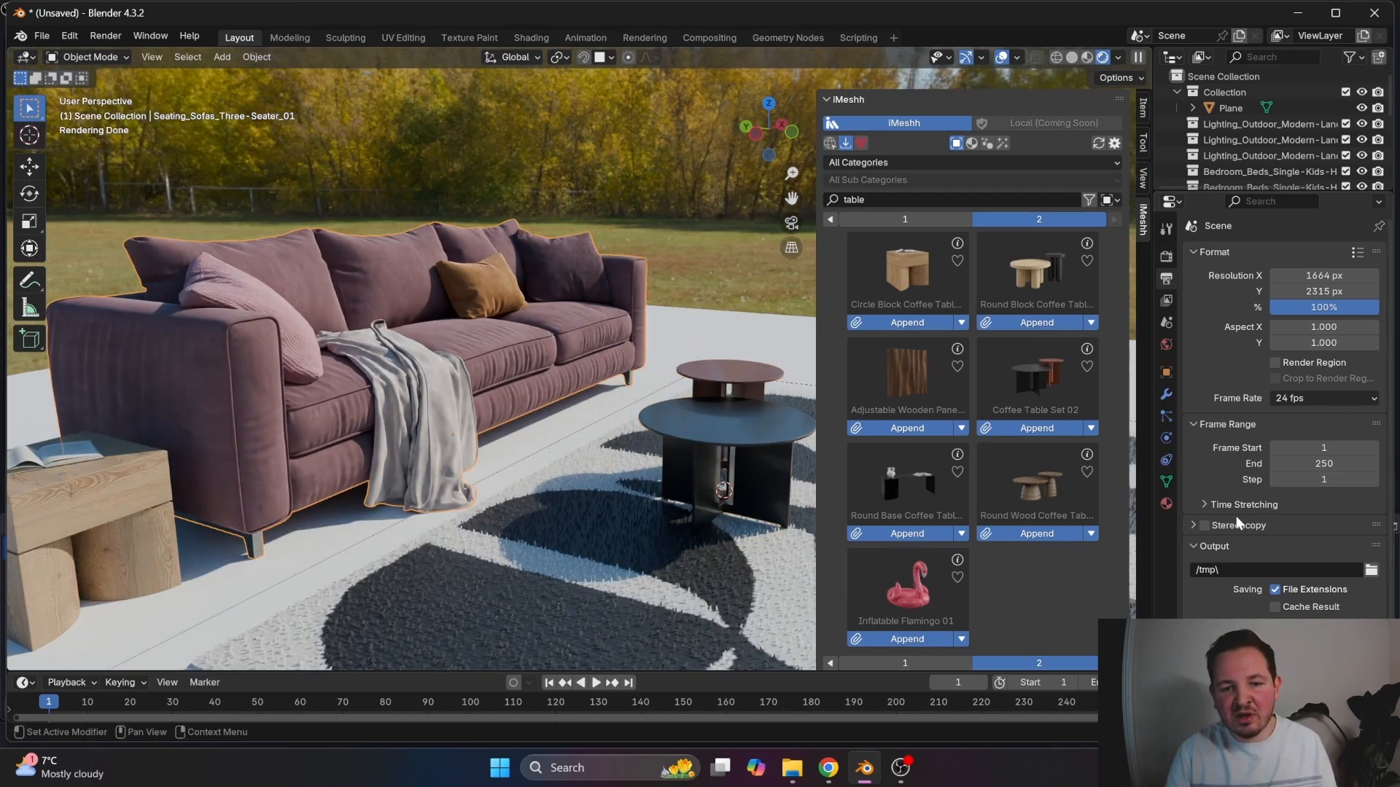
left_click(1167, 503)
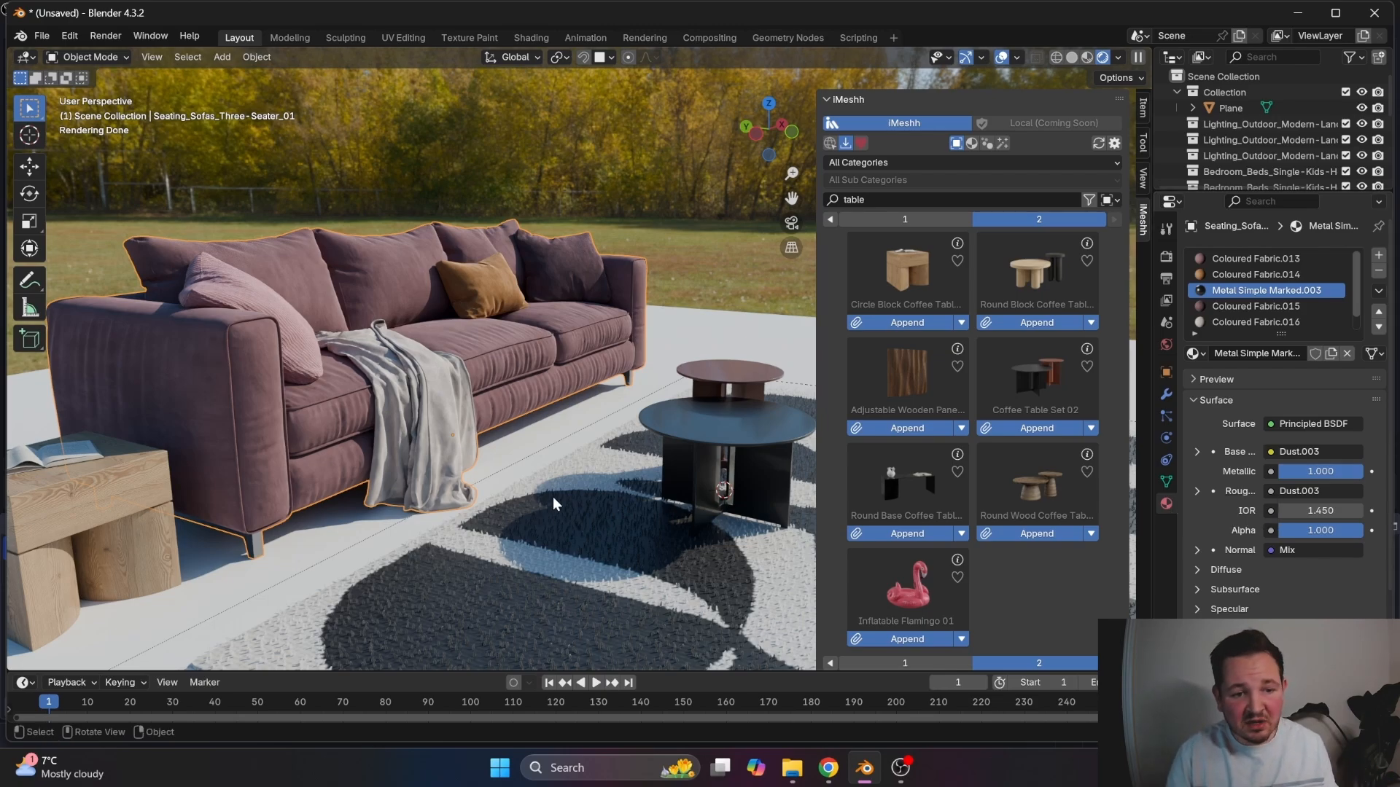
left_click(697, 383)
left_click(1298, 420)
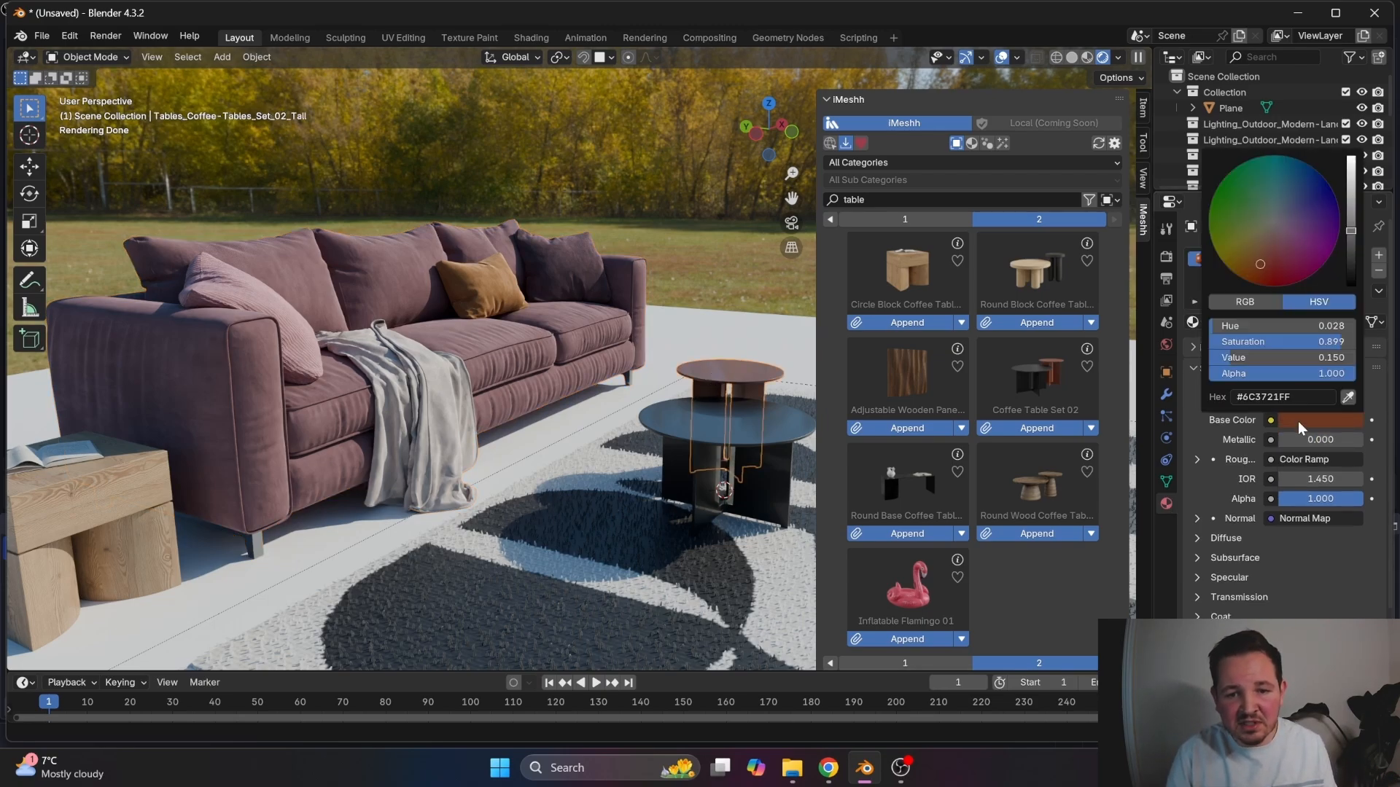
left_click(1292, 237)
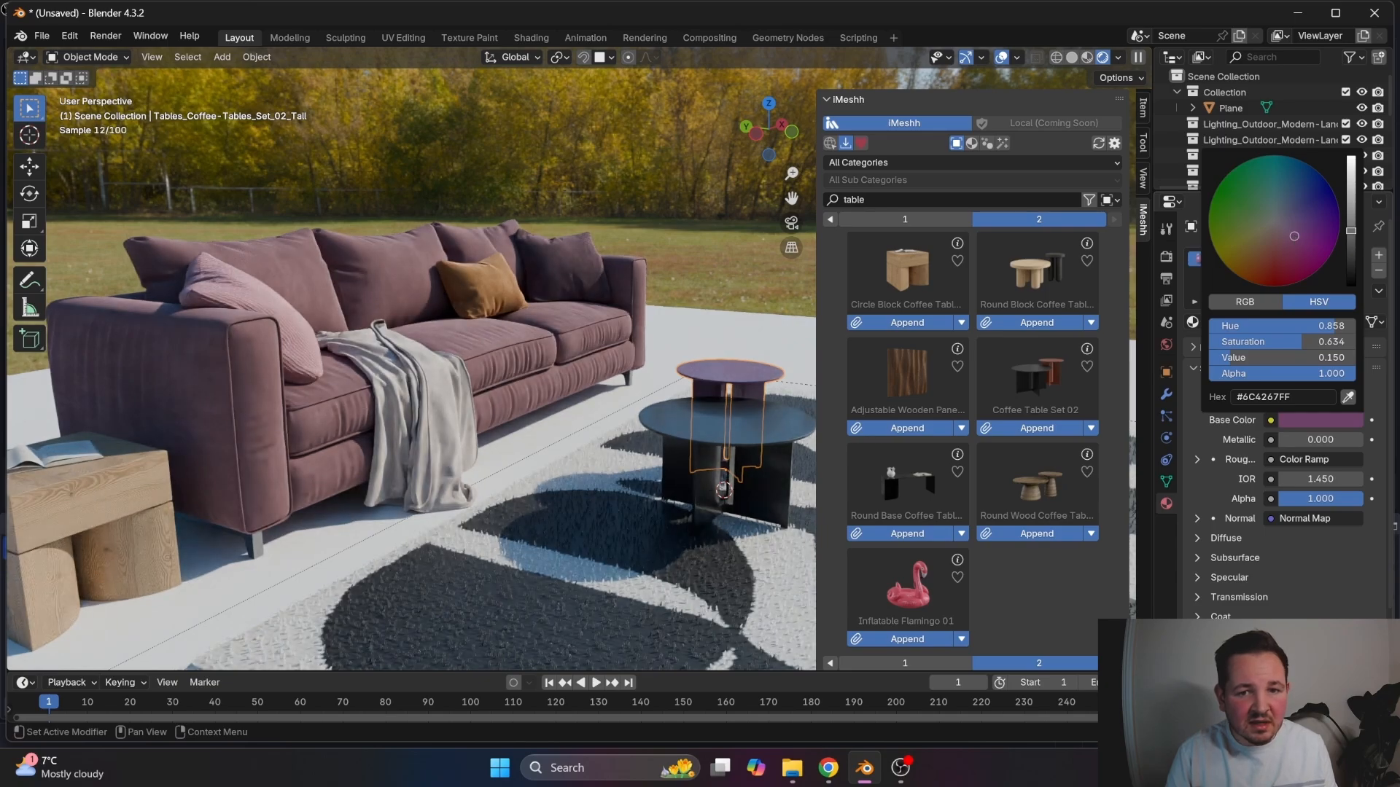
left_click(1288, 245)
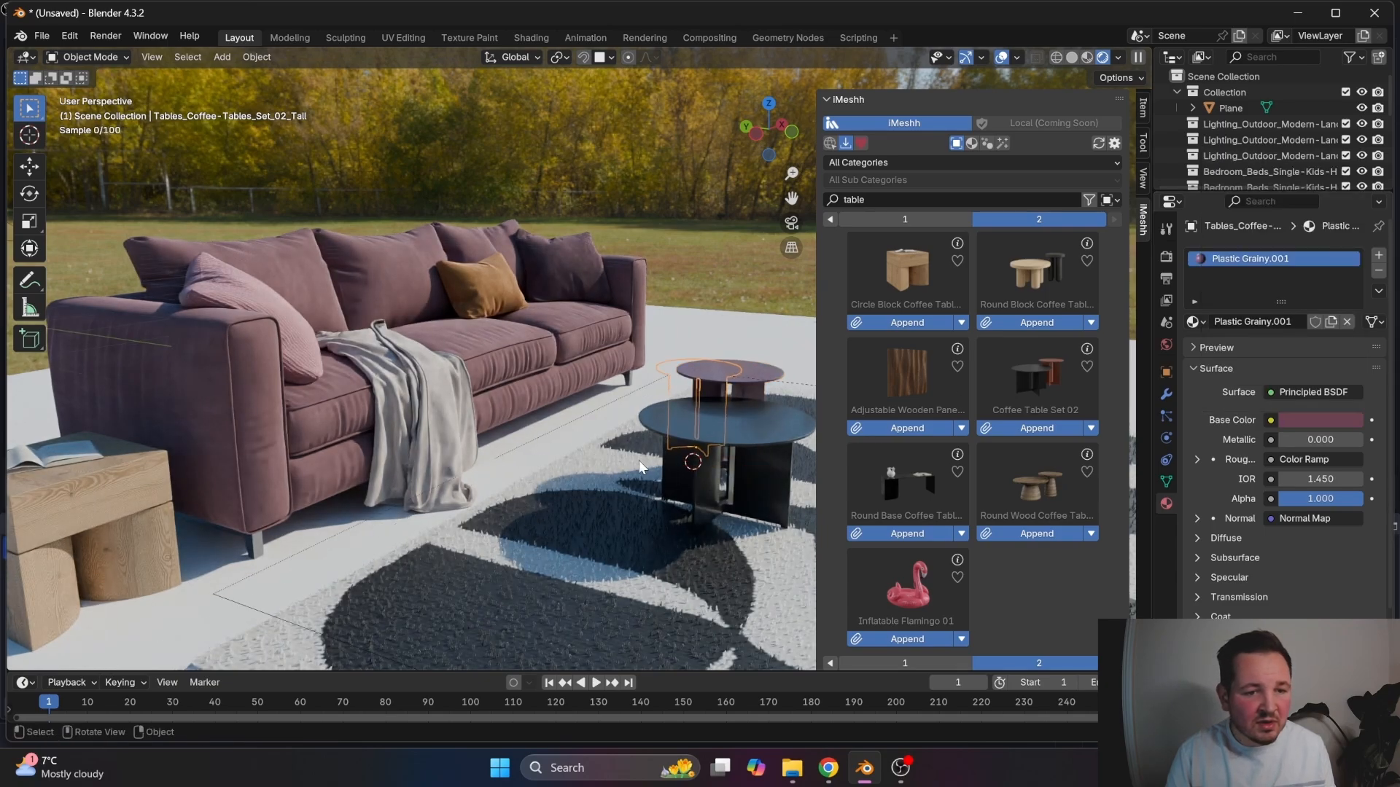
- Search the downloaded models for "plant", append Banana Palm Plant 03, and move it behind the sofa's far end
middle_click_drag(639, 461, 663, 443)
right_click(683, 407, "shift")
left_click(868, 203)
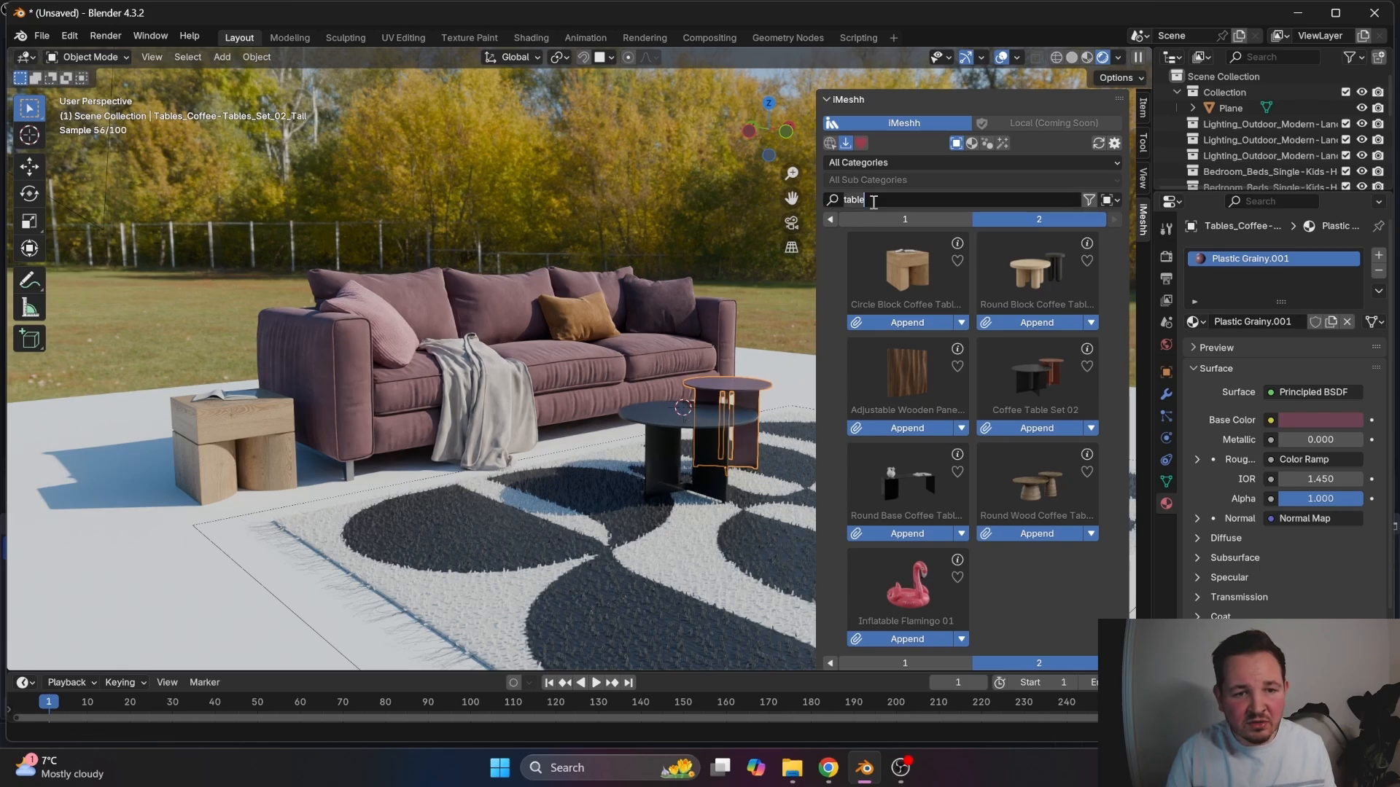
key("ctrl+BackSpace")
type("plant")
key("Return")
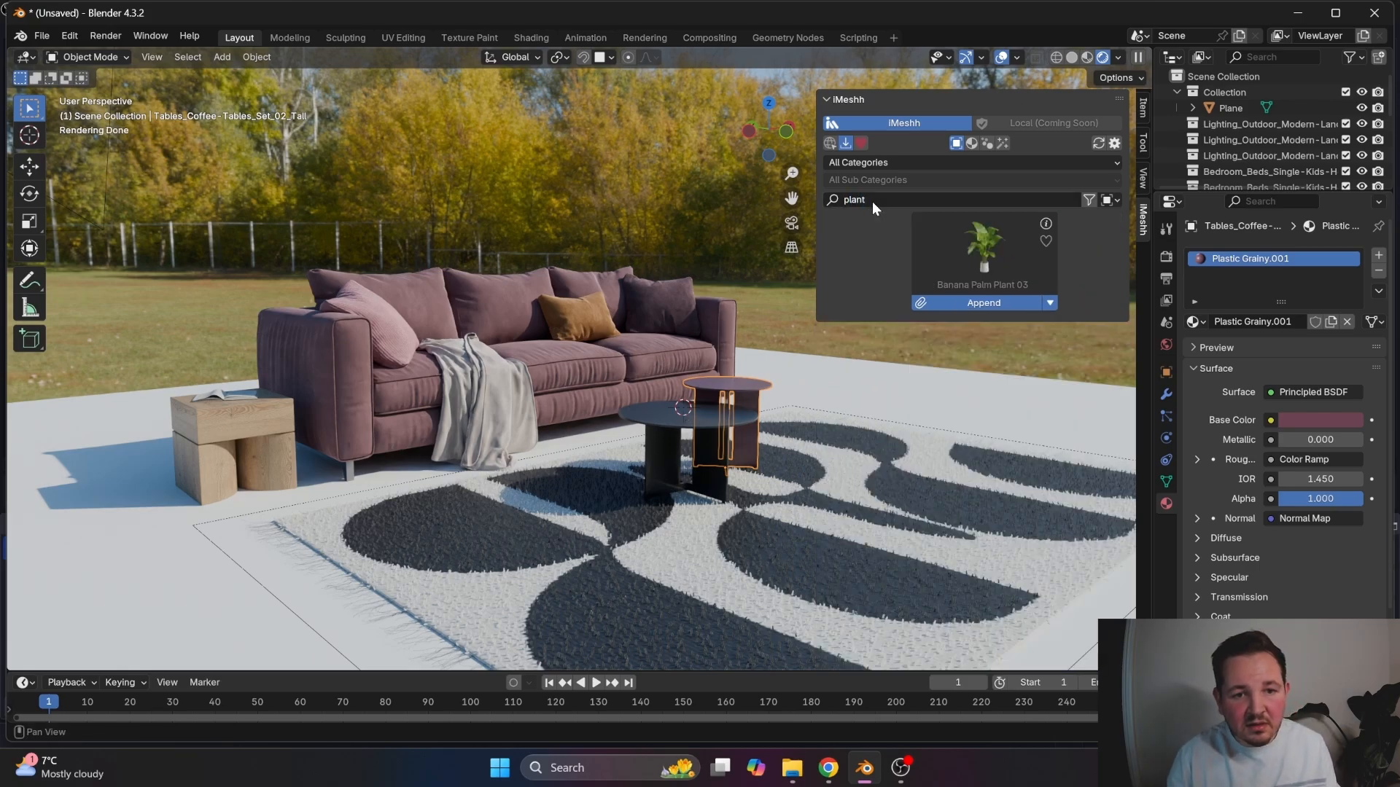
left_click(976, 303)
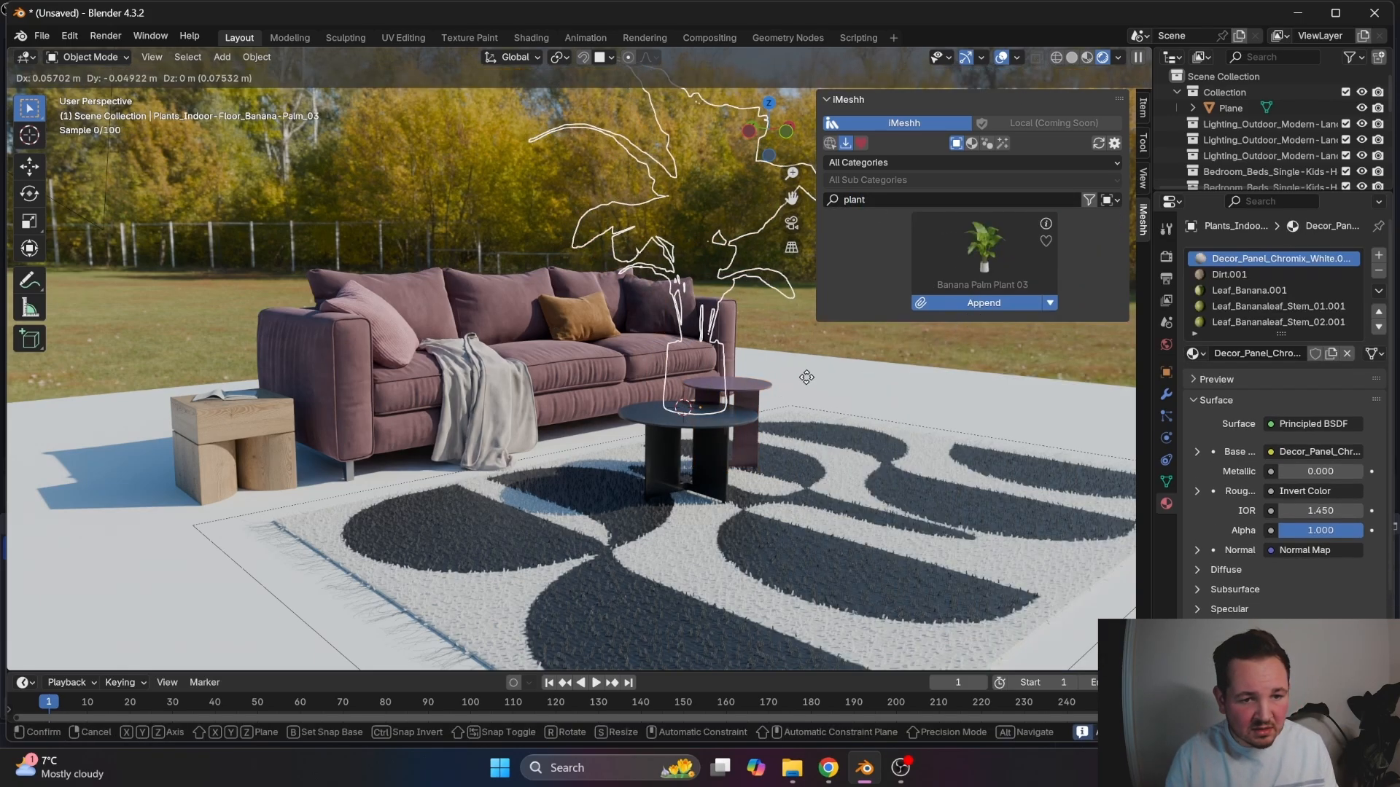
left_click(788, 368)
middle_click_drag(588, 480, 624, 506)
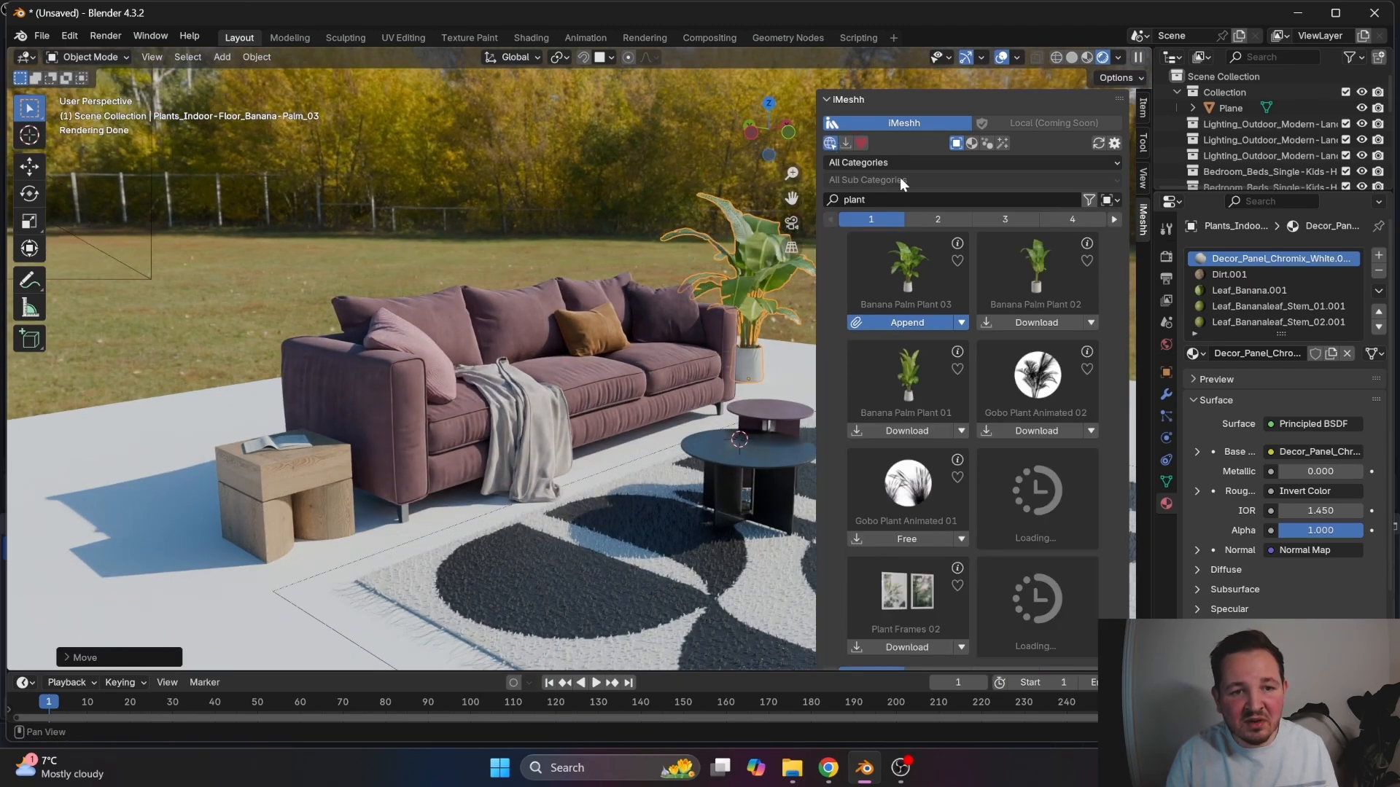
- Filter the models to the Plants category and browse to page 6 of the results
left_click(887, 167)
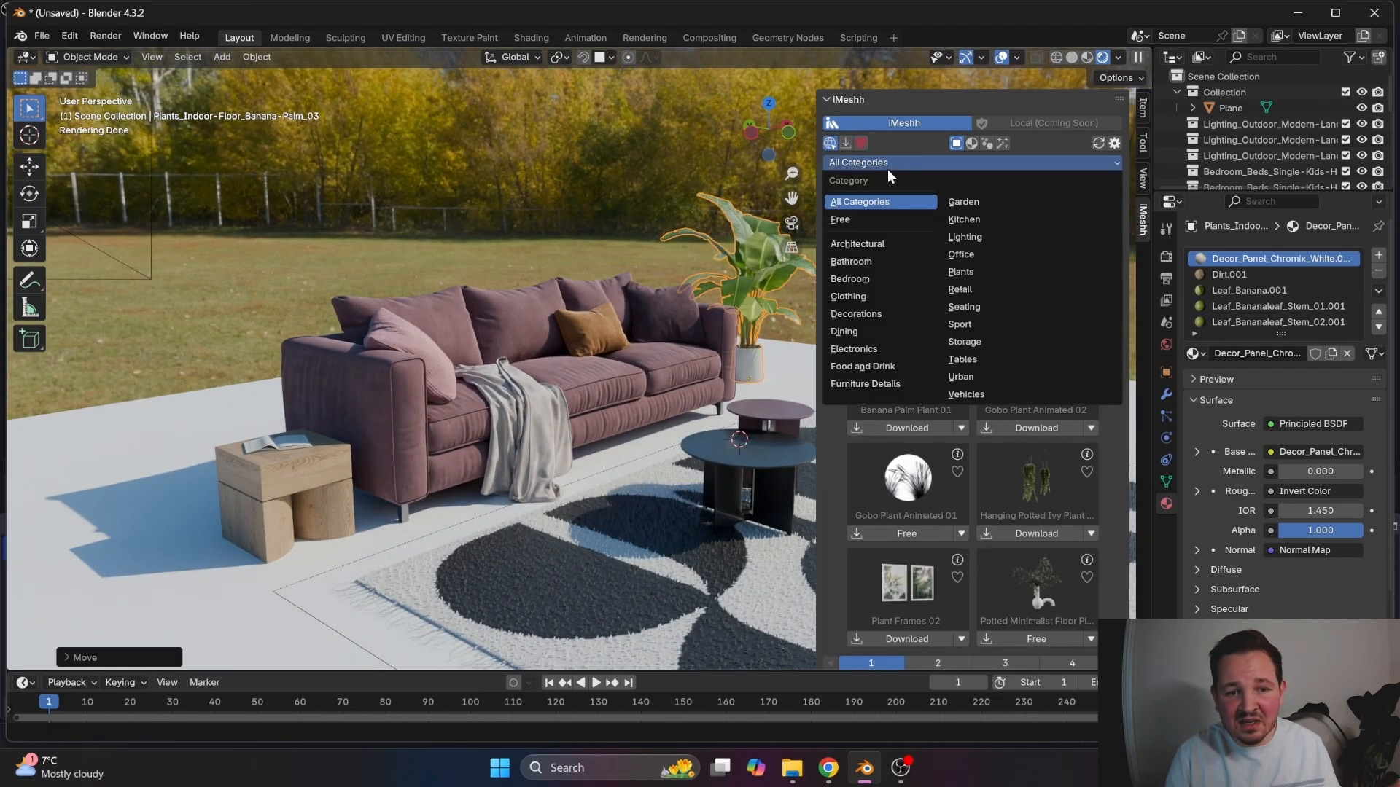
left_click(978, 272)
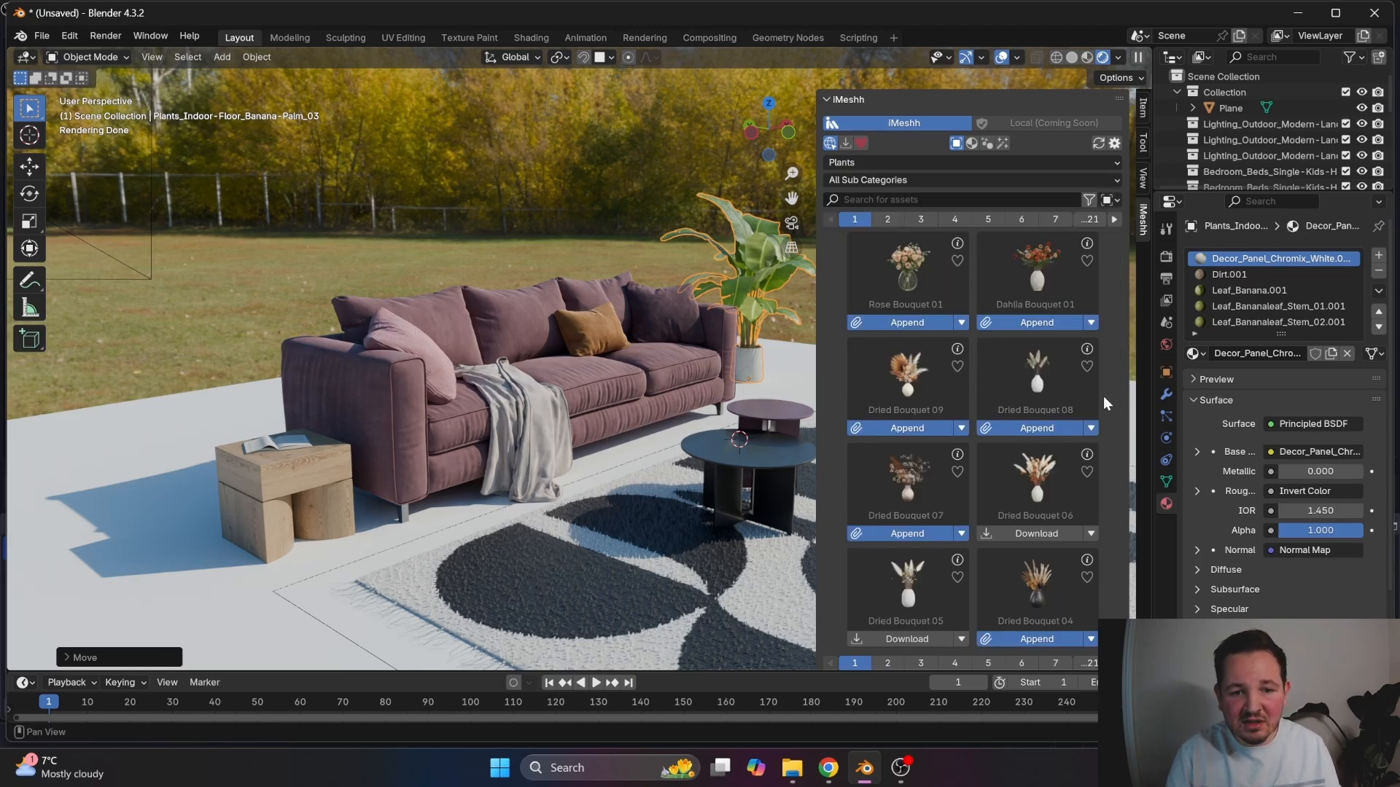
left_click(1114, 219)
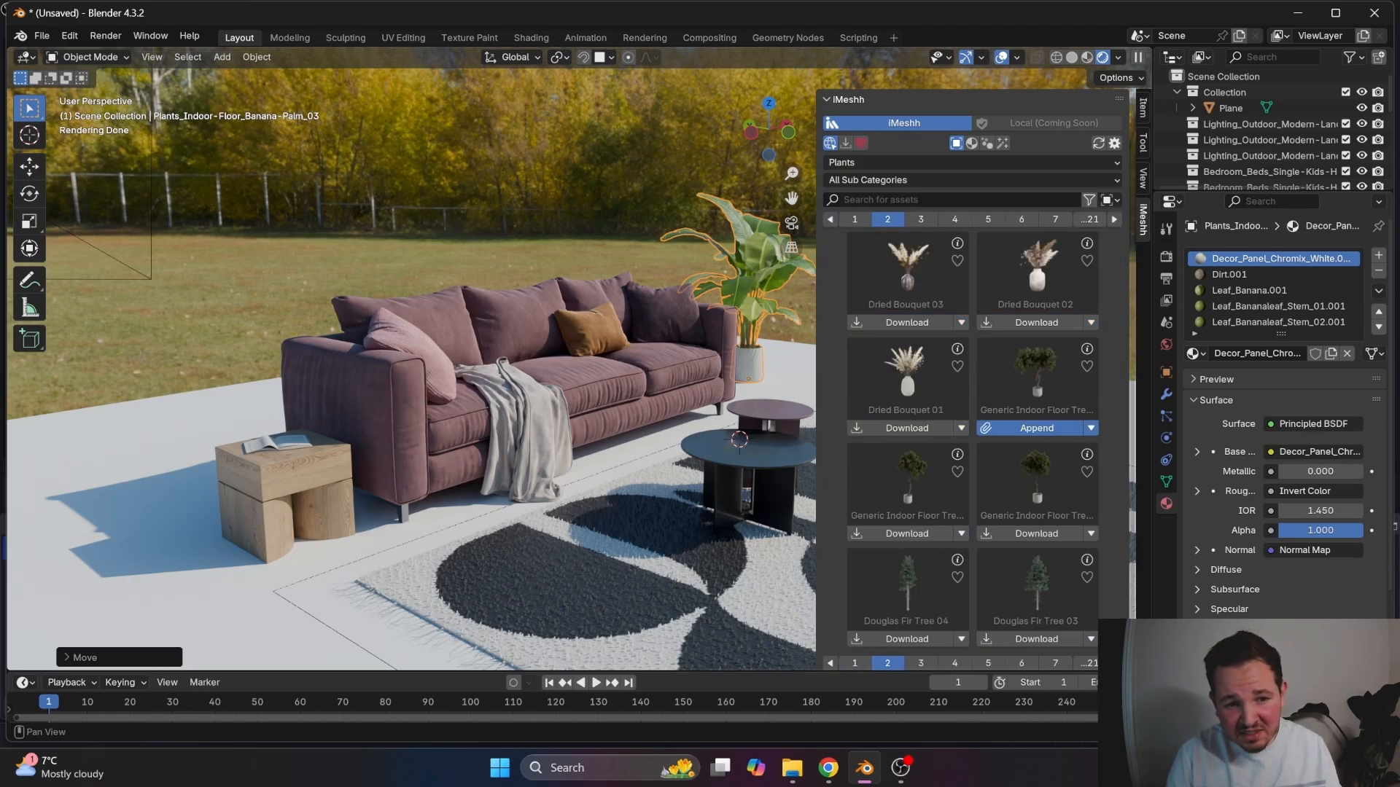
left_click(1115, 219)
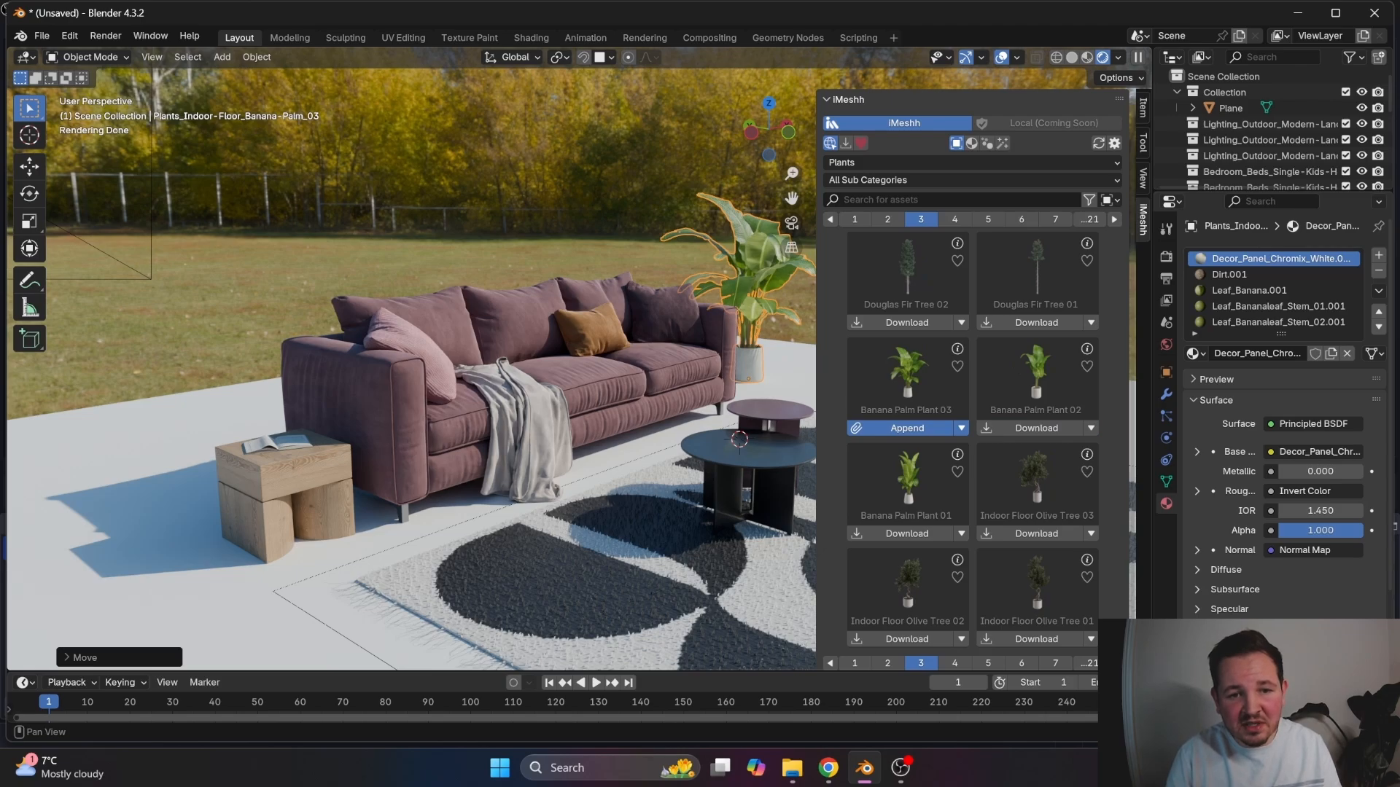
left_click(1114, 219)
left_click(1115, 219)
left_click(1114, 219)
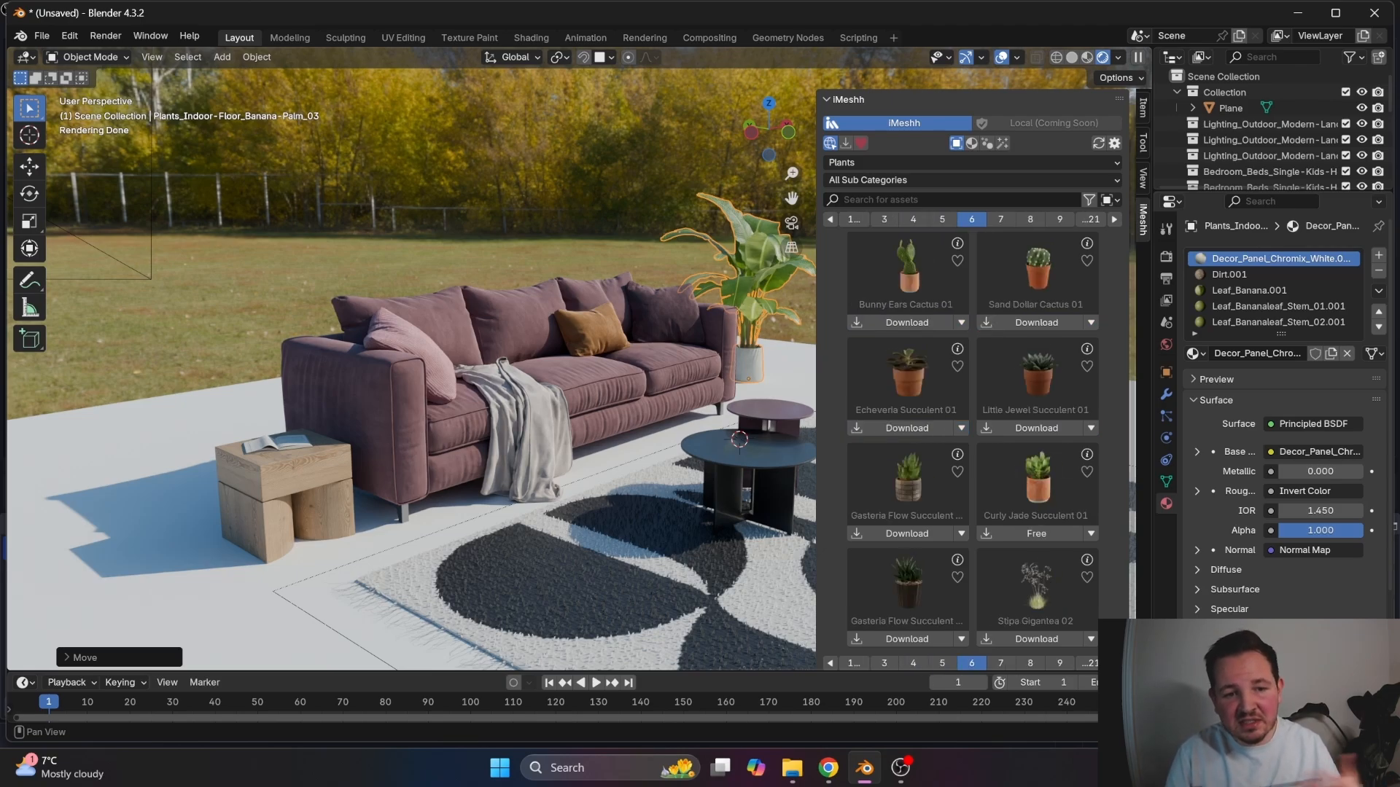
- Download Echeveria Succulent 01, Little Jewel Succulent 01 and Curly Jade Succulent 01
left_click(898, 424)
left_click(1023, 431)
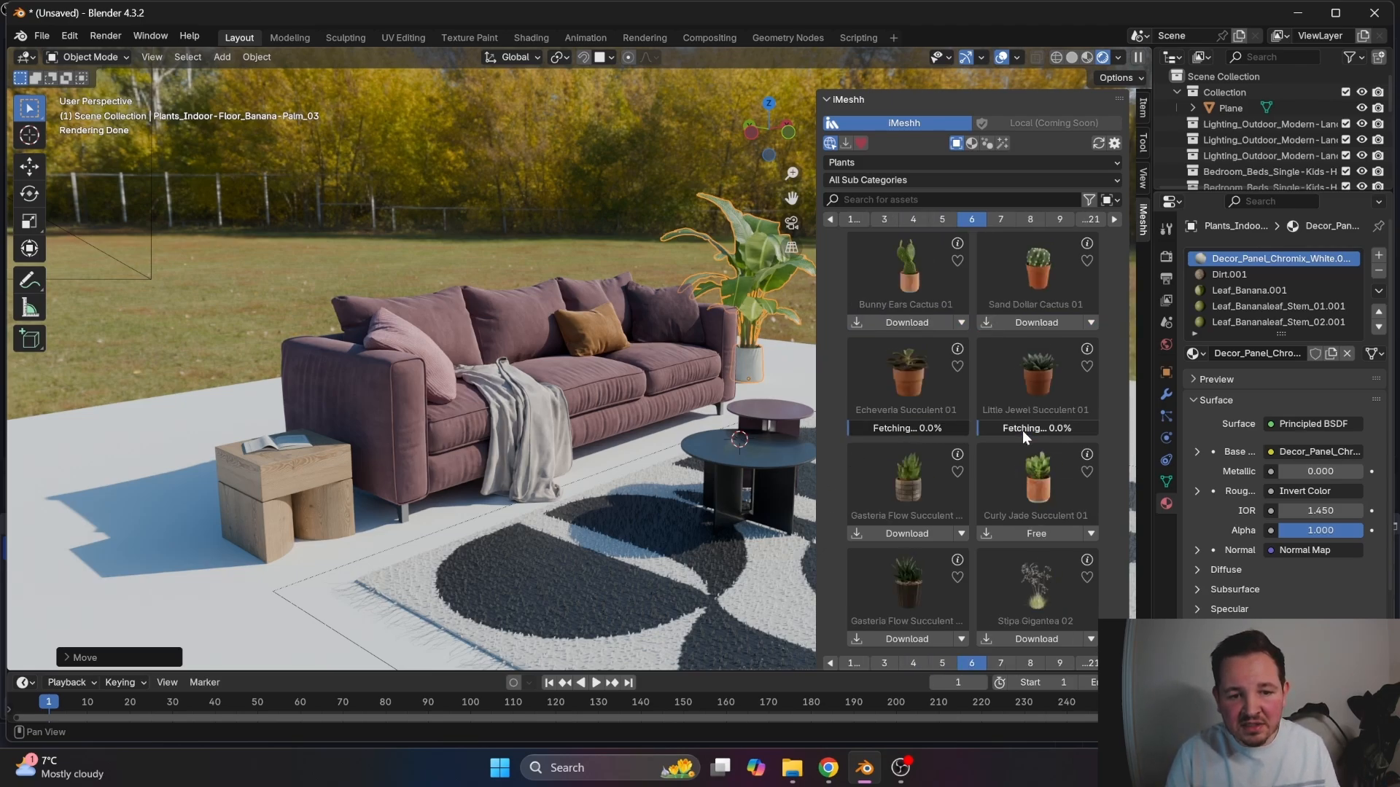
left_click(1026, 535)
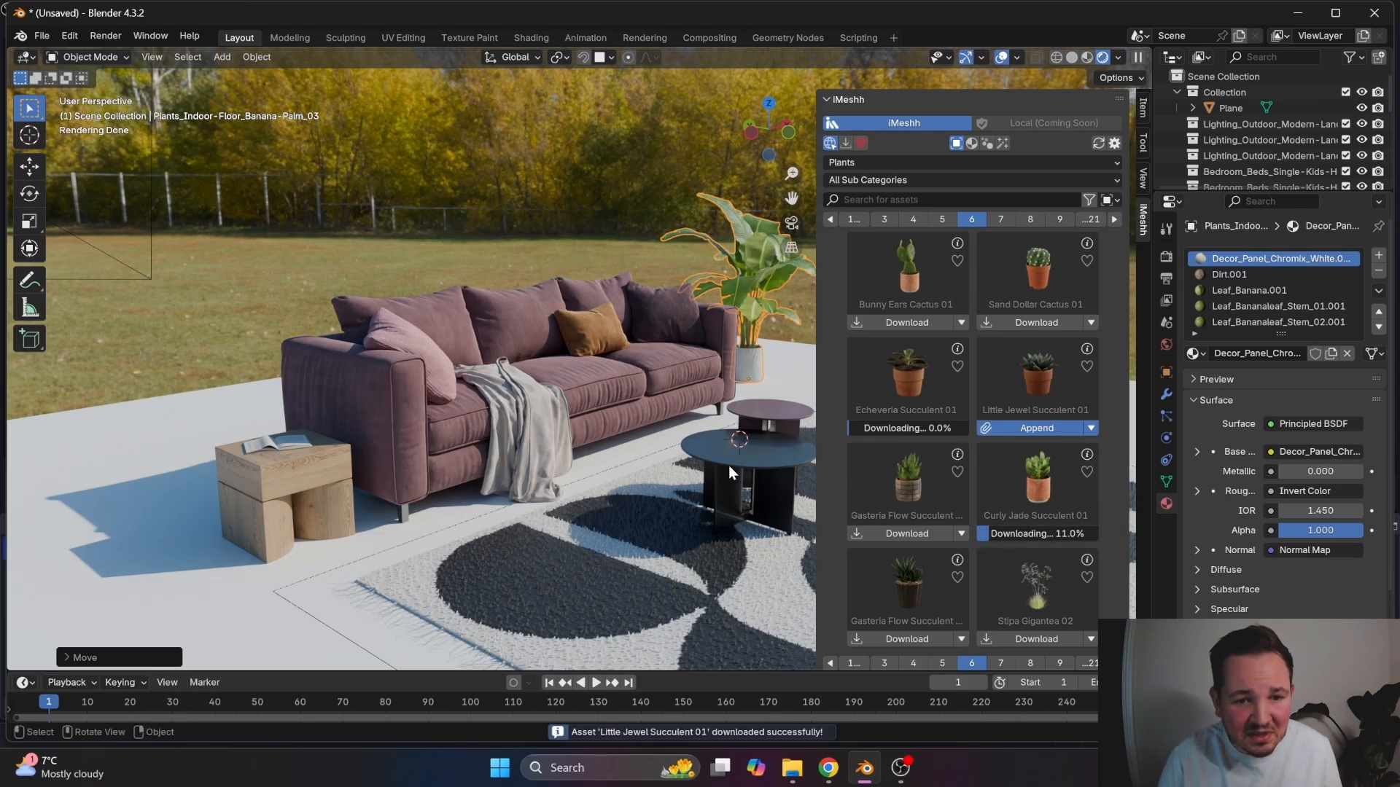
- Append Little Jewel Succulent 01 onto the dark coffee table and inspect it up close
left_click(1036, 430)
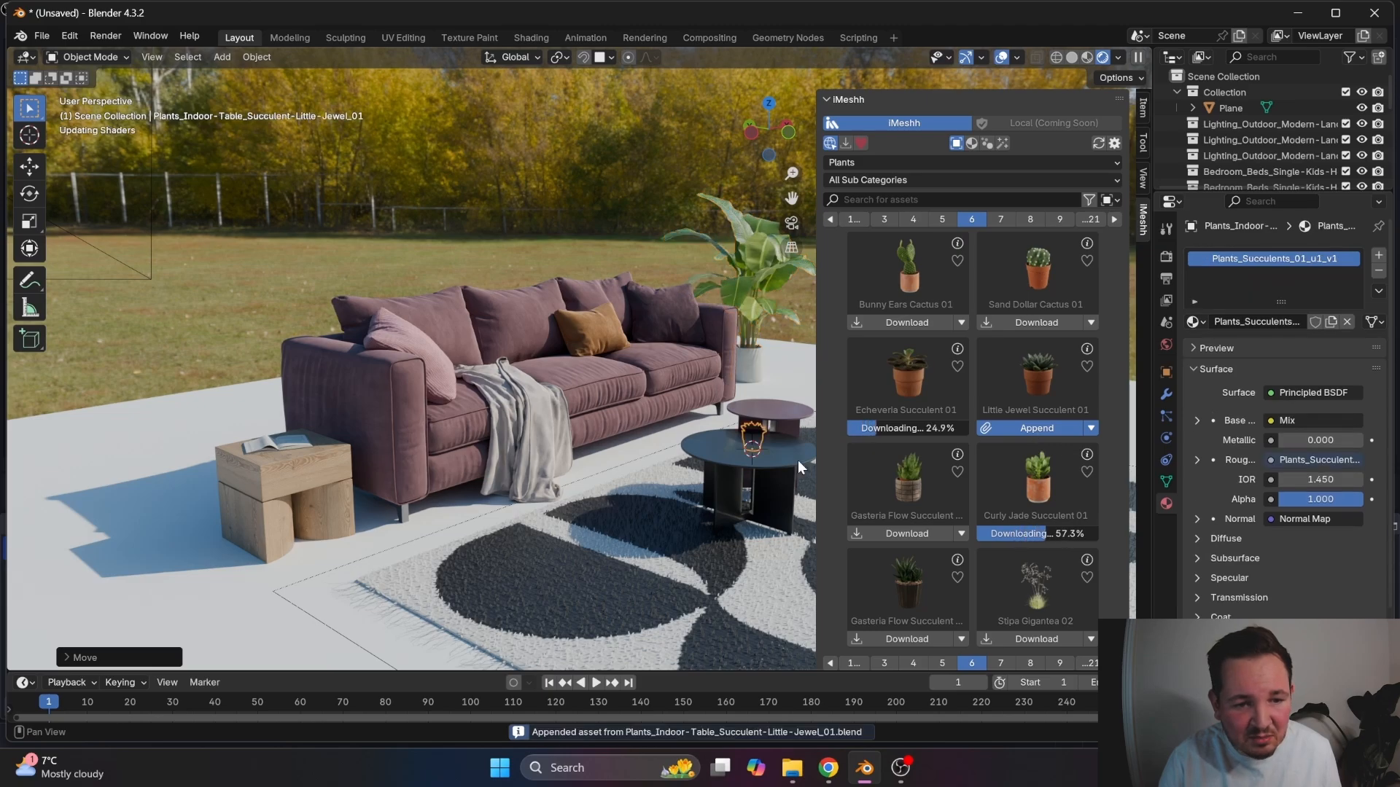
key("KP_Decimal")
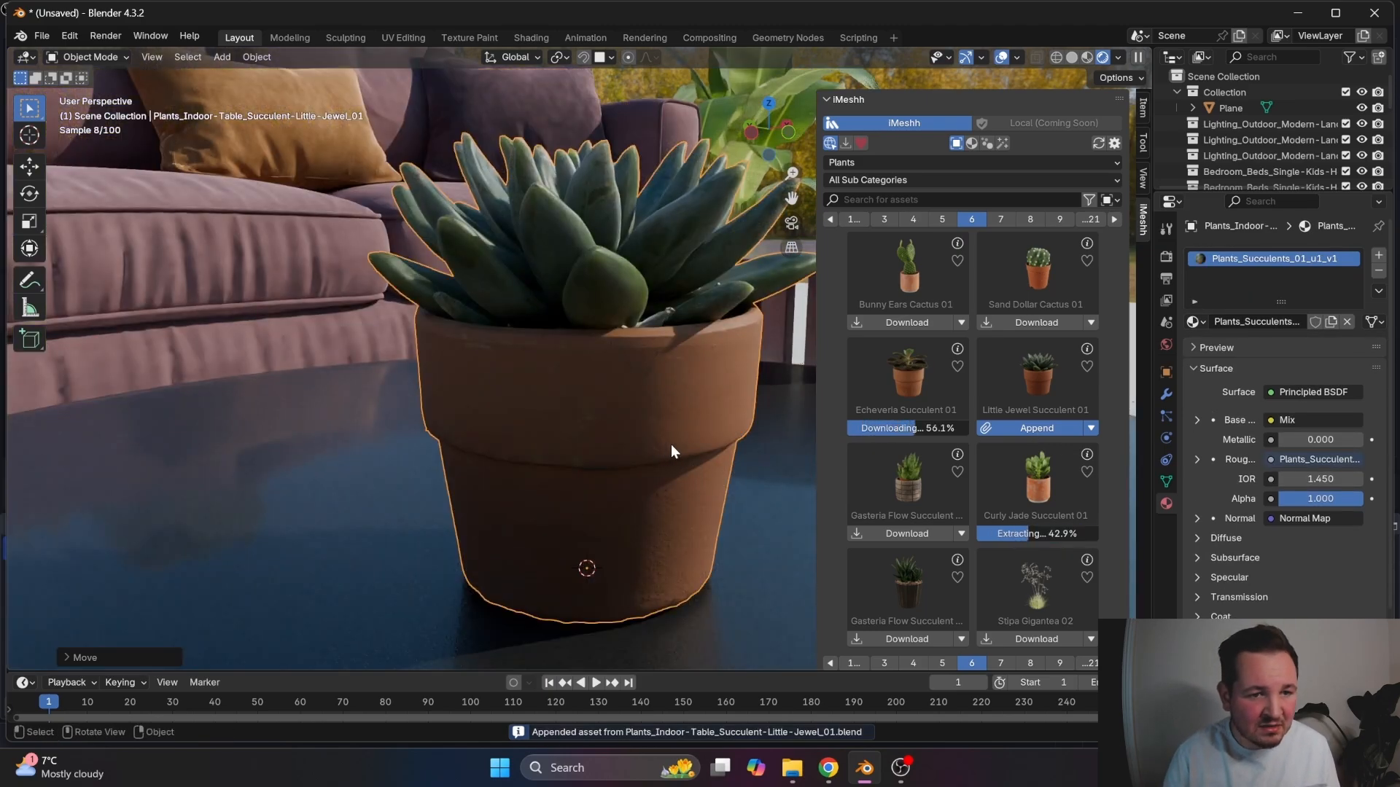
middle_click_drag(671, 445, 635, 506)
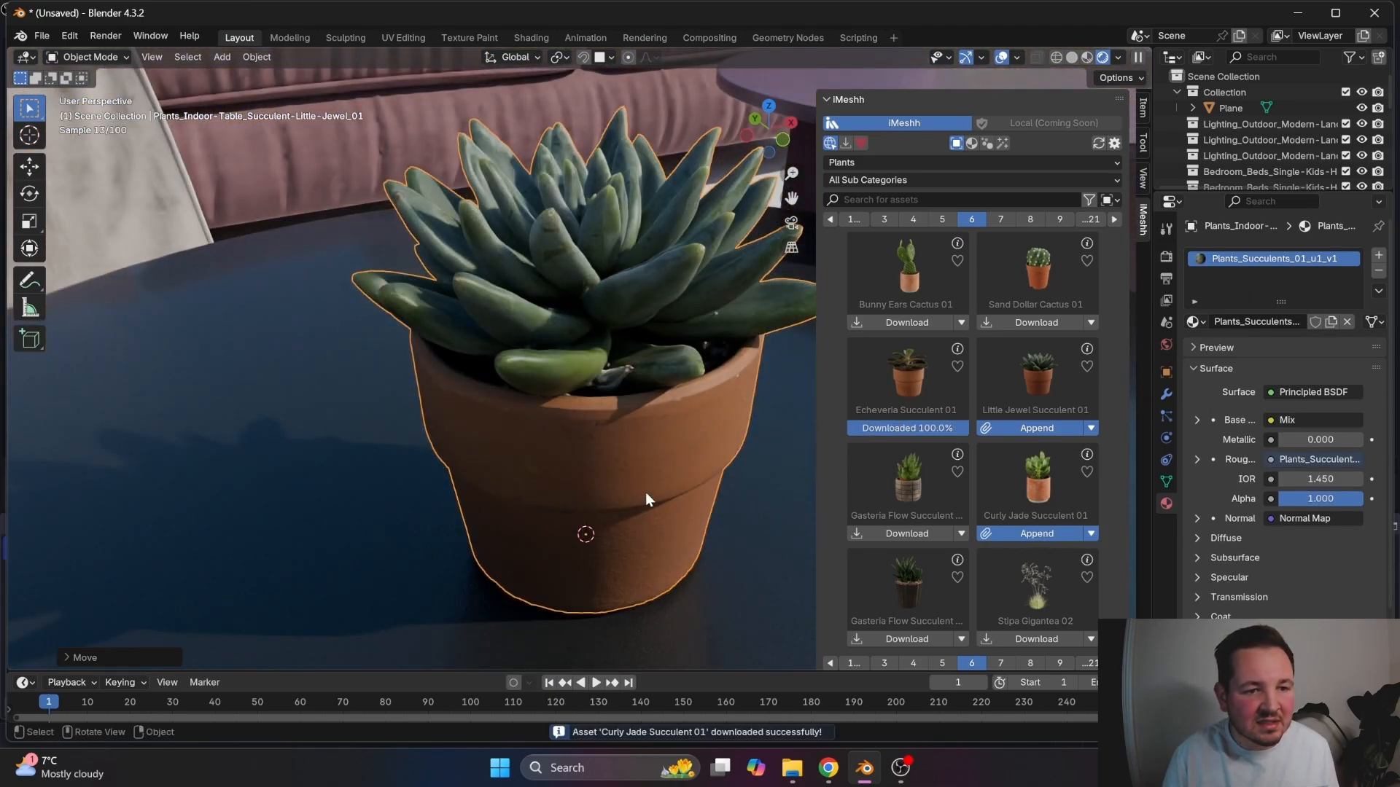
scroll(645, 492, "down", 5)
mouse_move(546, 469)
middle_mouse_down()
mouse_move(581, 429)
mouse_move(557, 431)
mouse_move(614, 500)
mouse_move(602, 475)
mouse_move(568, 478)
middle_mouse_up()
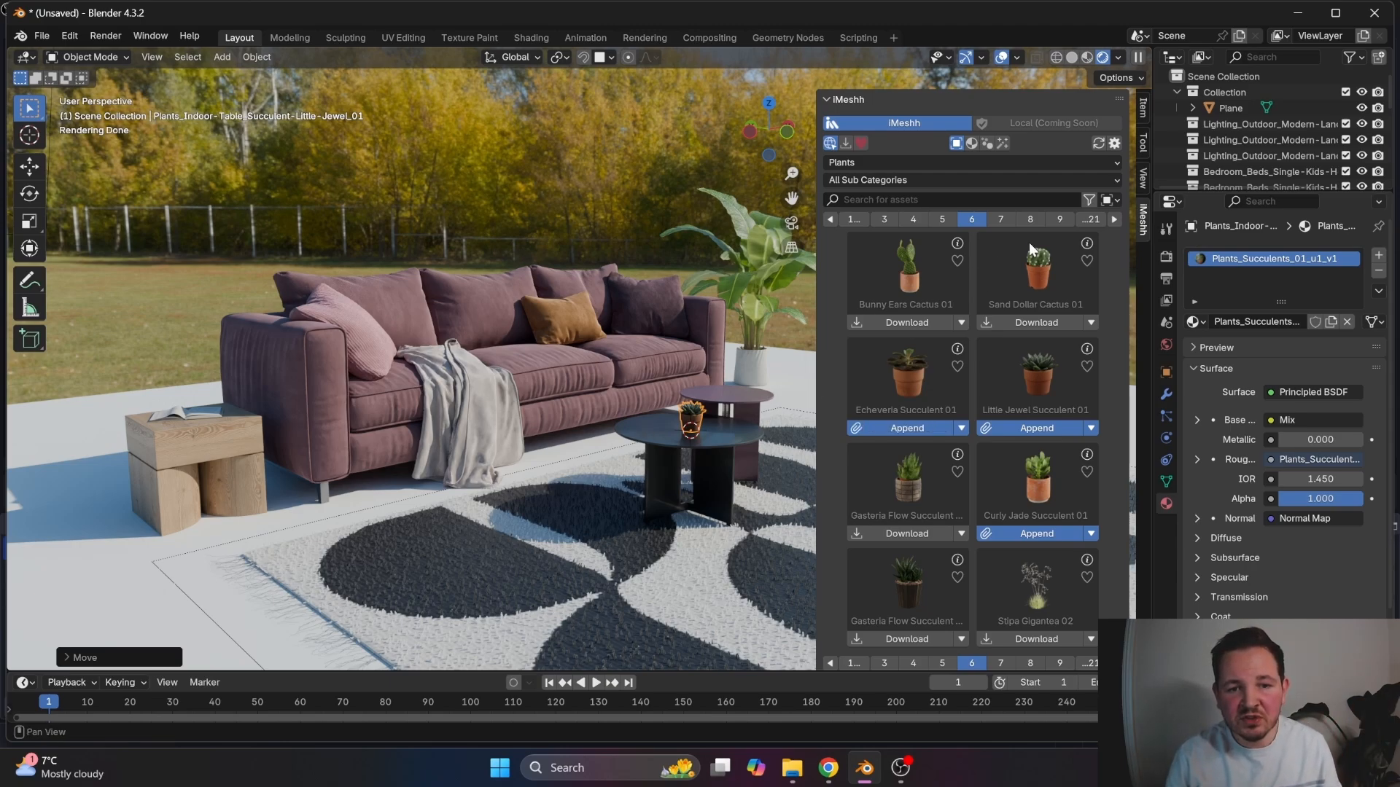
- Browse on to page 8 of the plants and jump back directly to page 3
left_click(1115, 220)
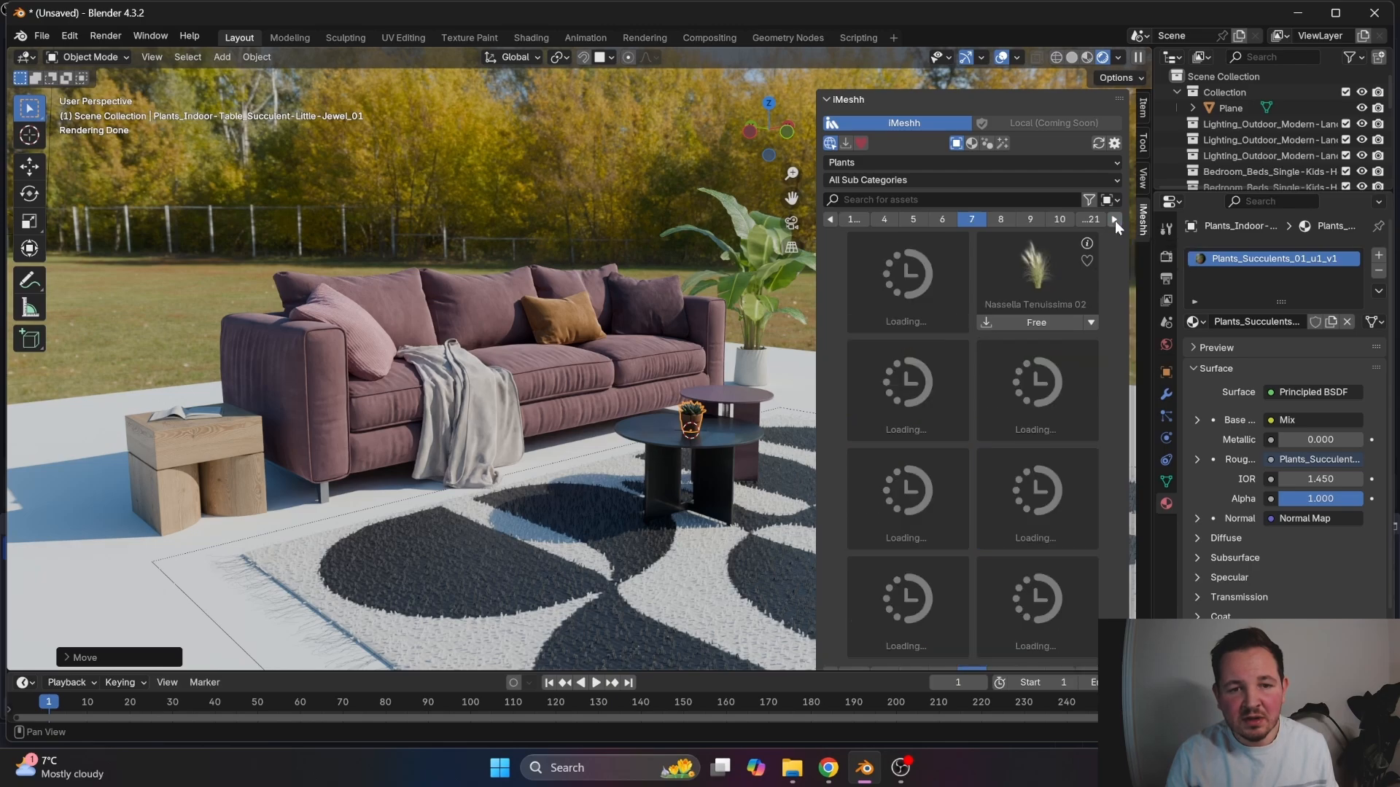
left_click(1114, 219)
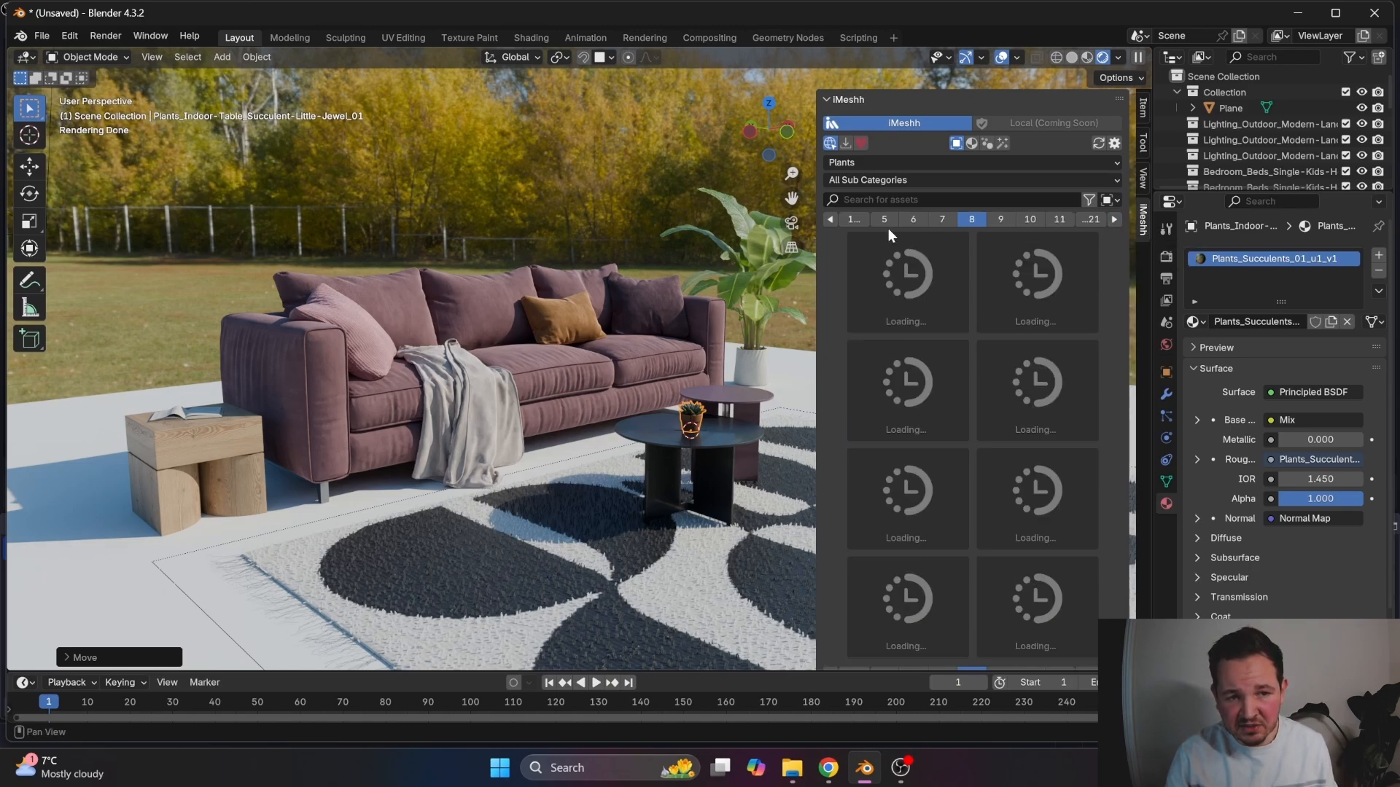
left_click(833, 221)
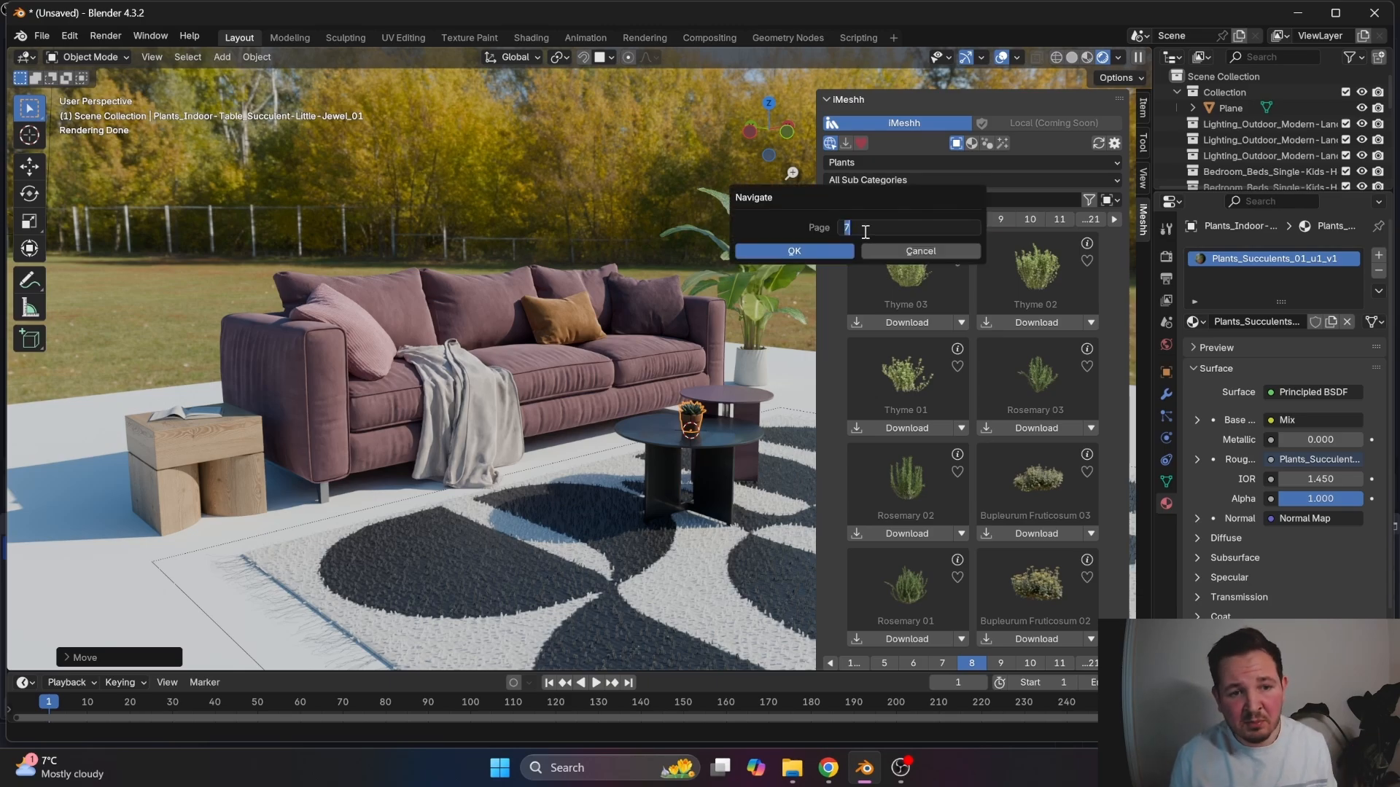
type("3")
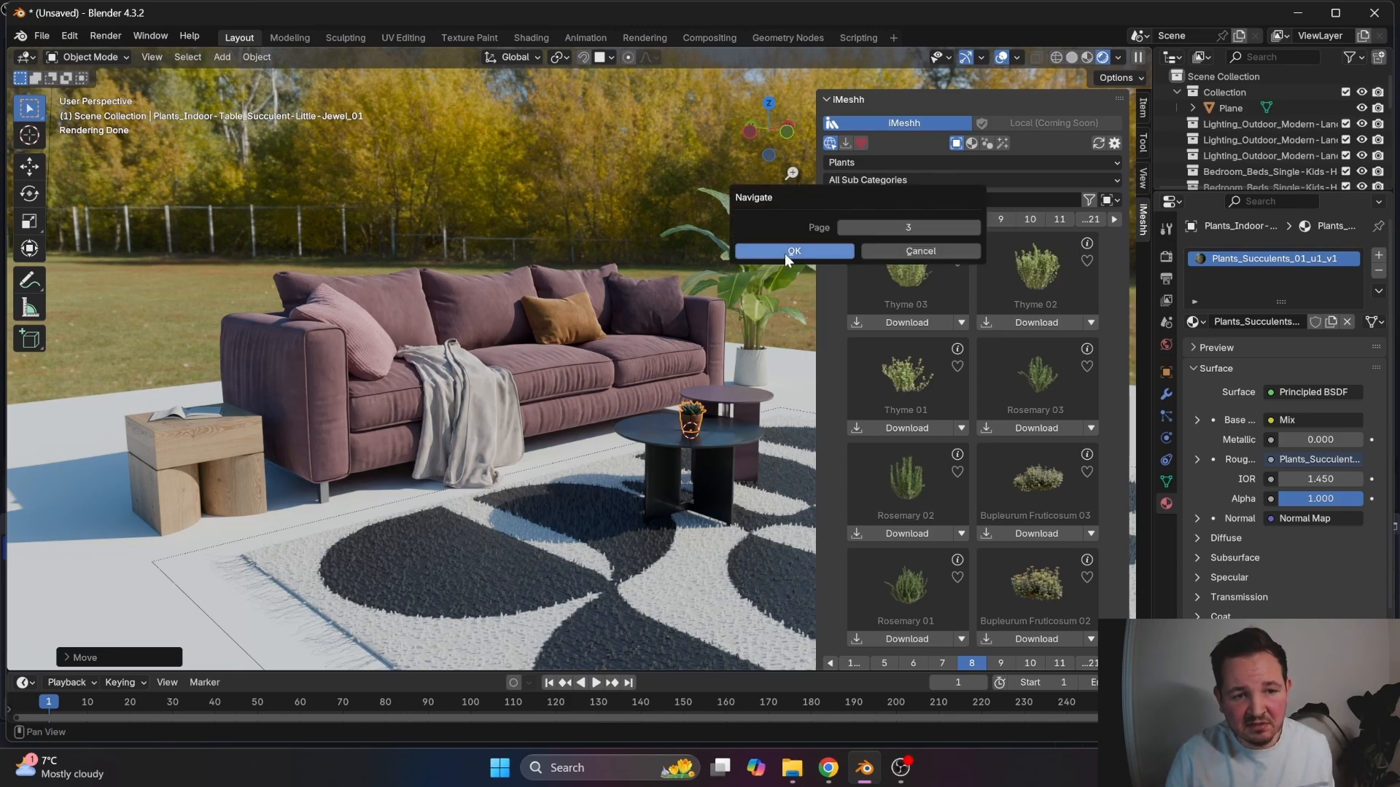
left_click(784, 252)
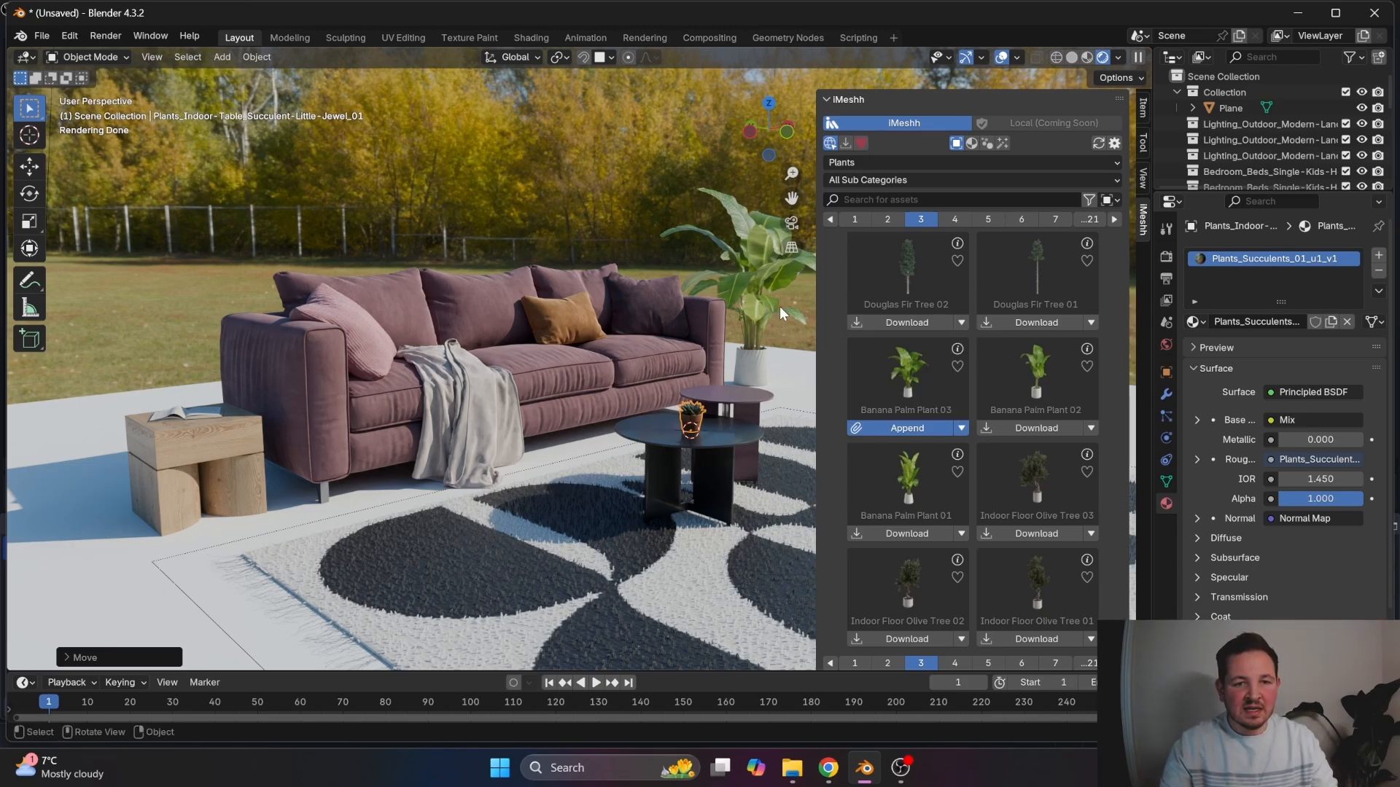
- Show the library's Fabric materials and download McAlister Vita Pink and McAlister Magda Teal from page 3
left_click(970, 145)
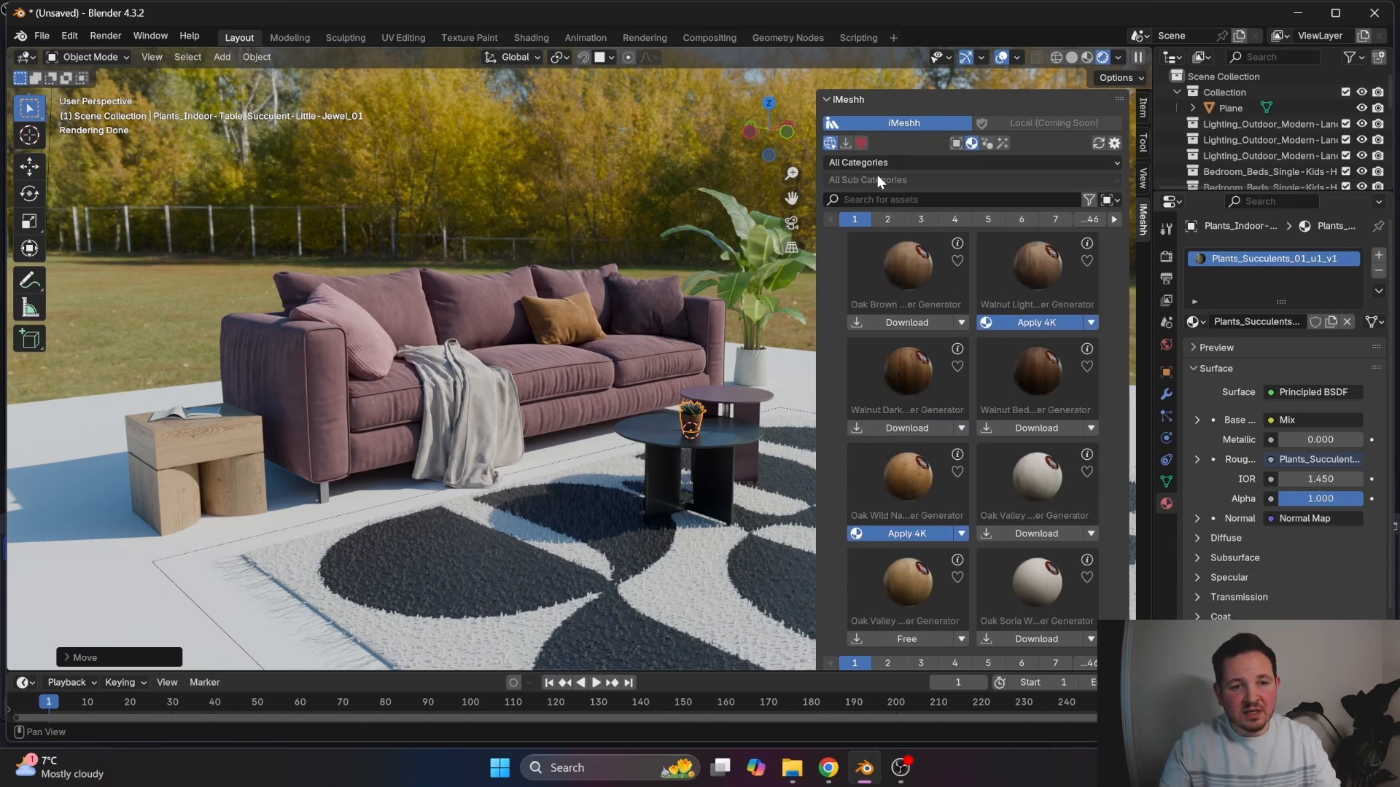
left_click(894, 162)
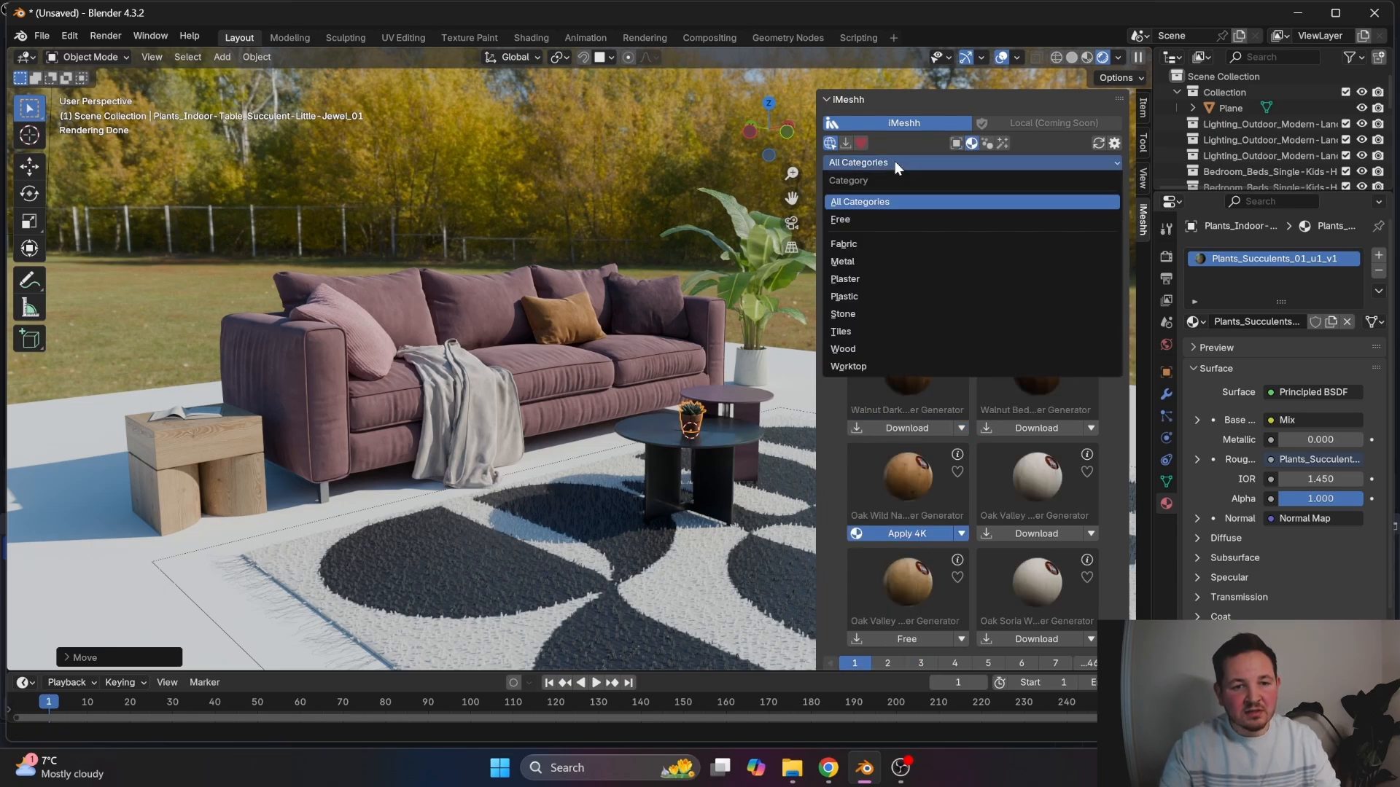
left_click(859, 248)
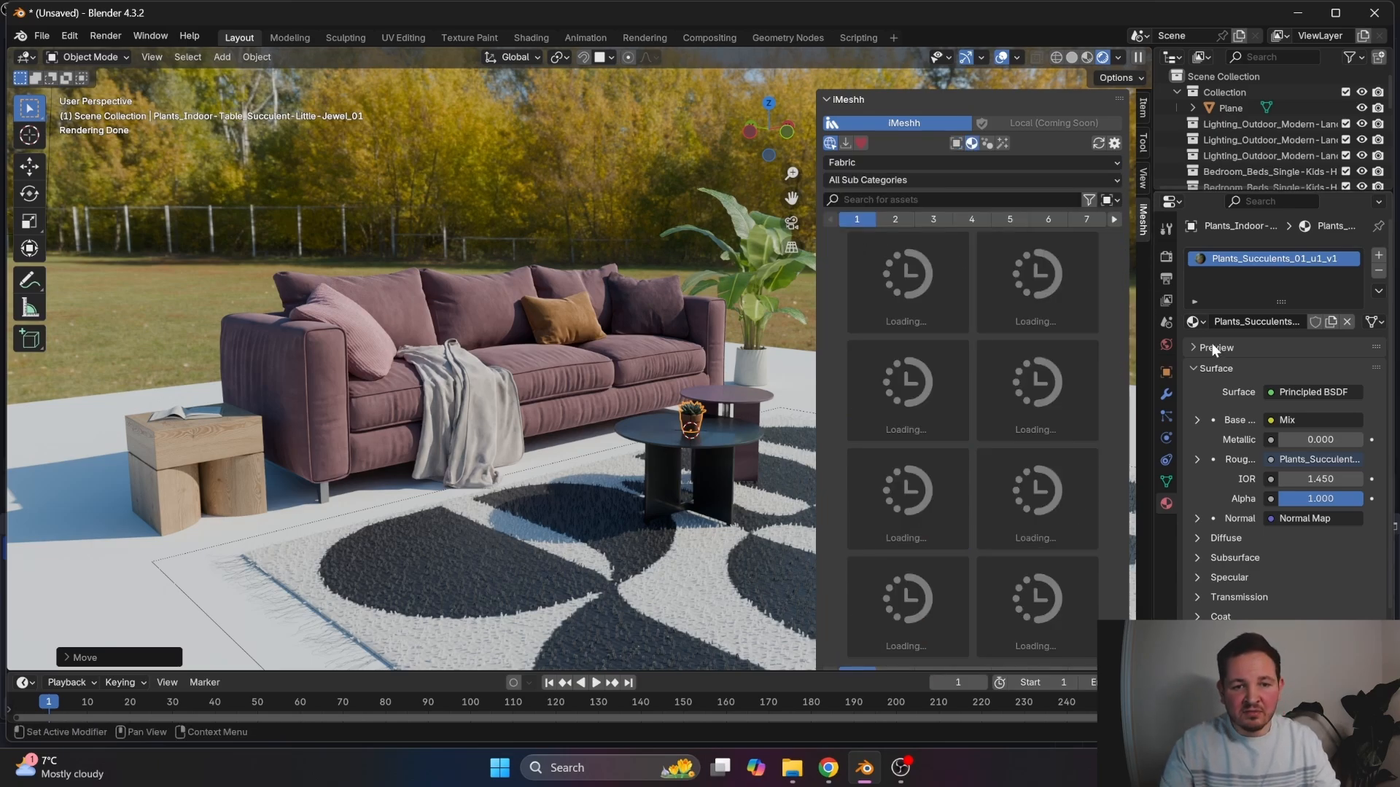
left_click(896, 220)
left_click(940, 225)
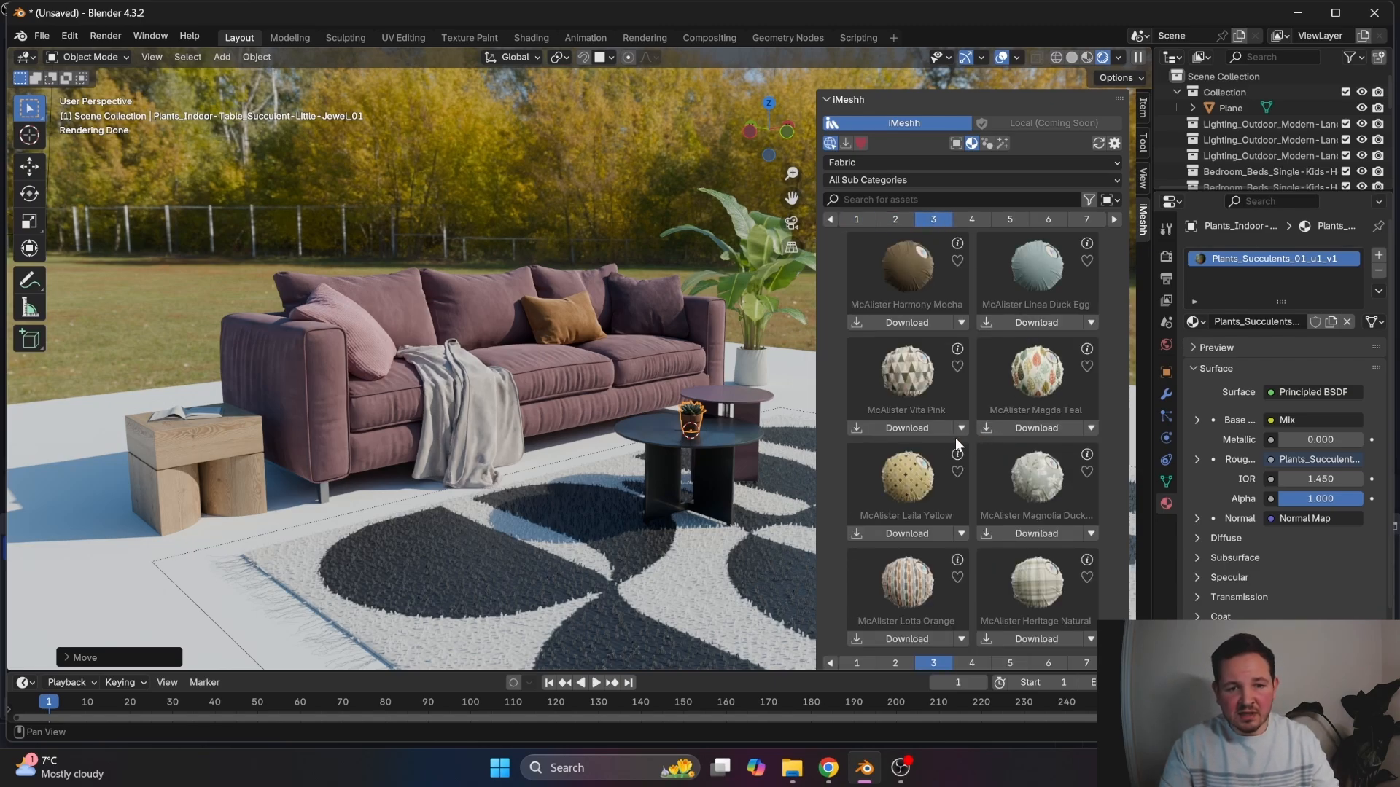
left_click(907, 426)
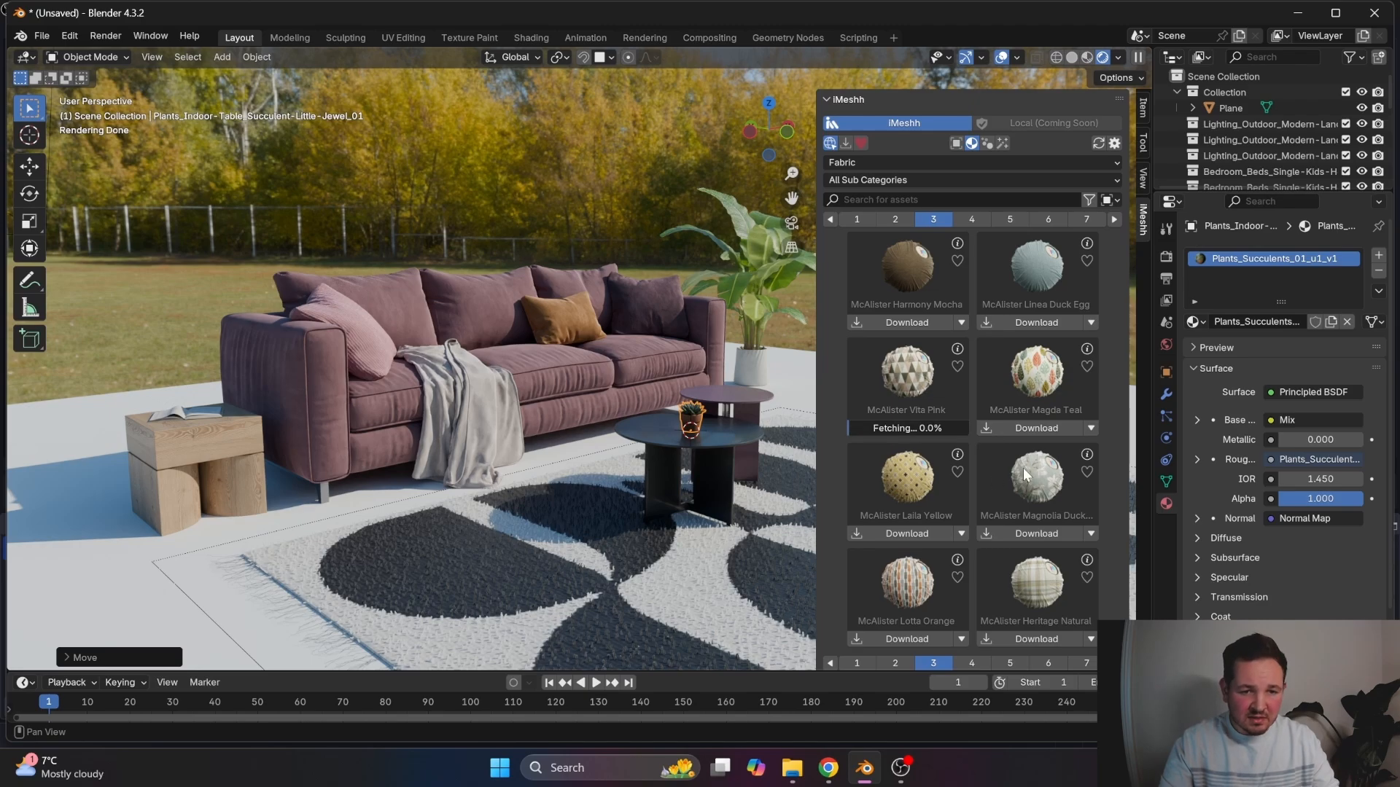
left_click(1041, 430)
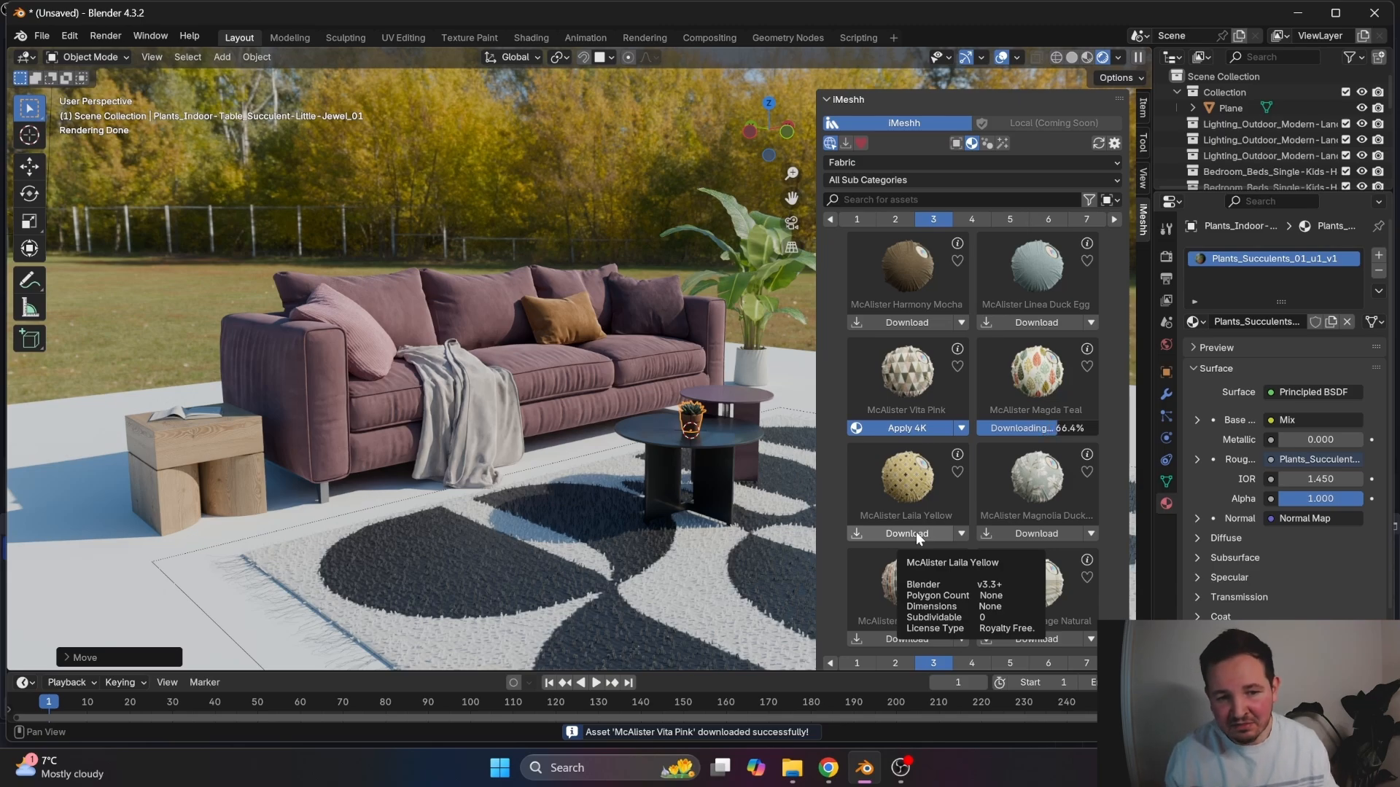
- Select the three-seater sofa and add the 4K McAlister Vita Pink fabric to its materials
middle_click_drag(392, 363, 286, 386)
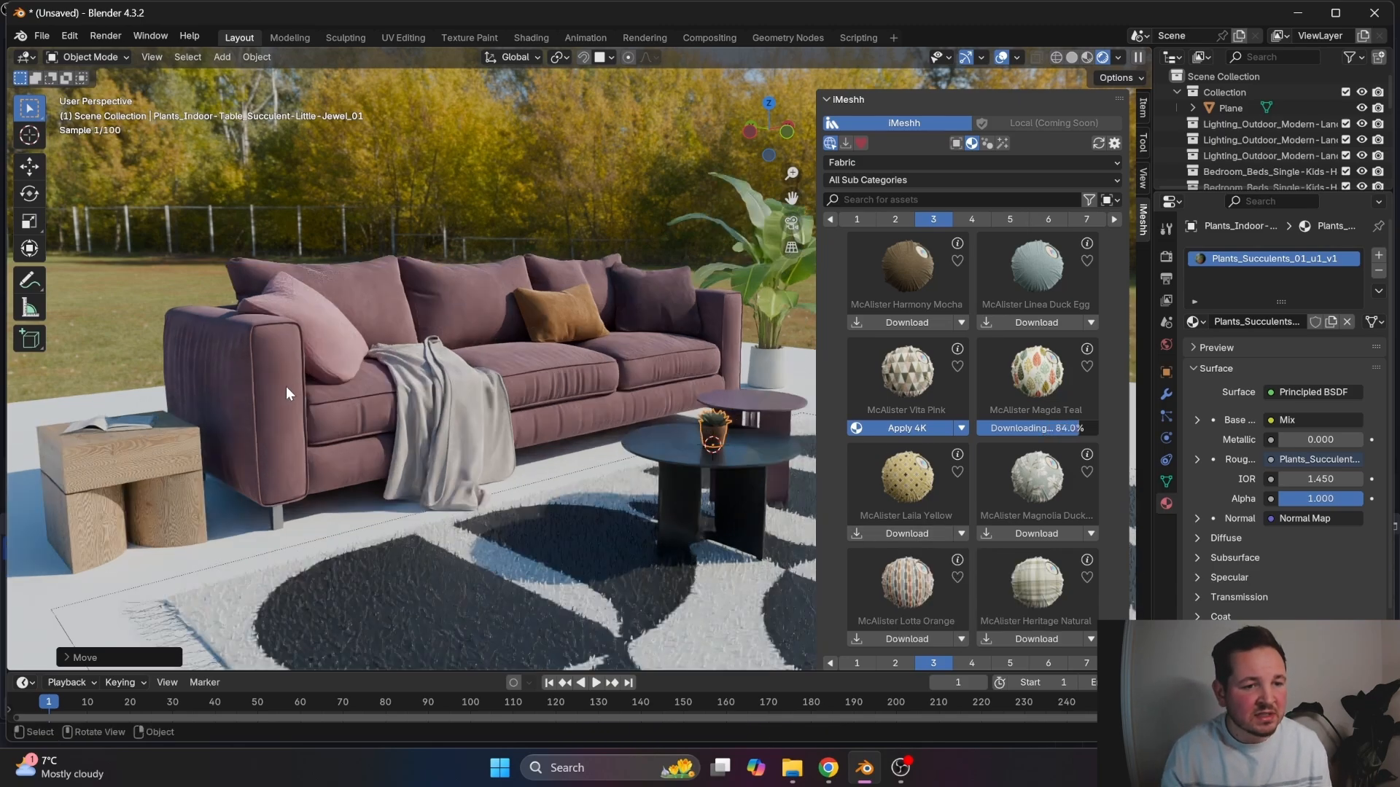
left_click(356, 325)
mouse_move(429, 357)
middle_mouse_down()
mouse_move(465, 380)
mouse_move(437, 342)
middle_mouse_up()
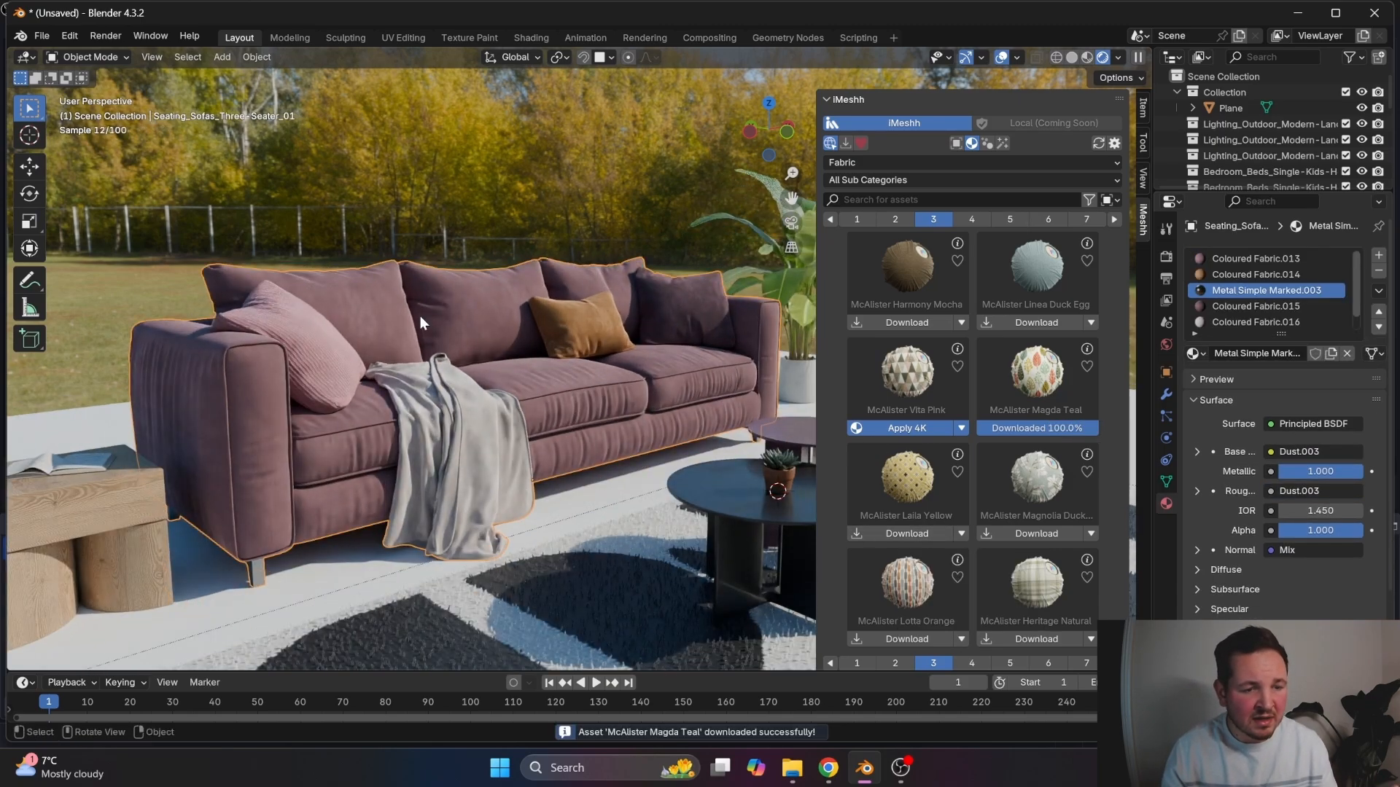
left_click(907, 427)
scroll(1334, 303, "down", 2)
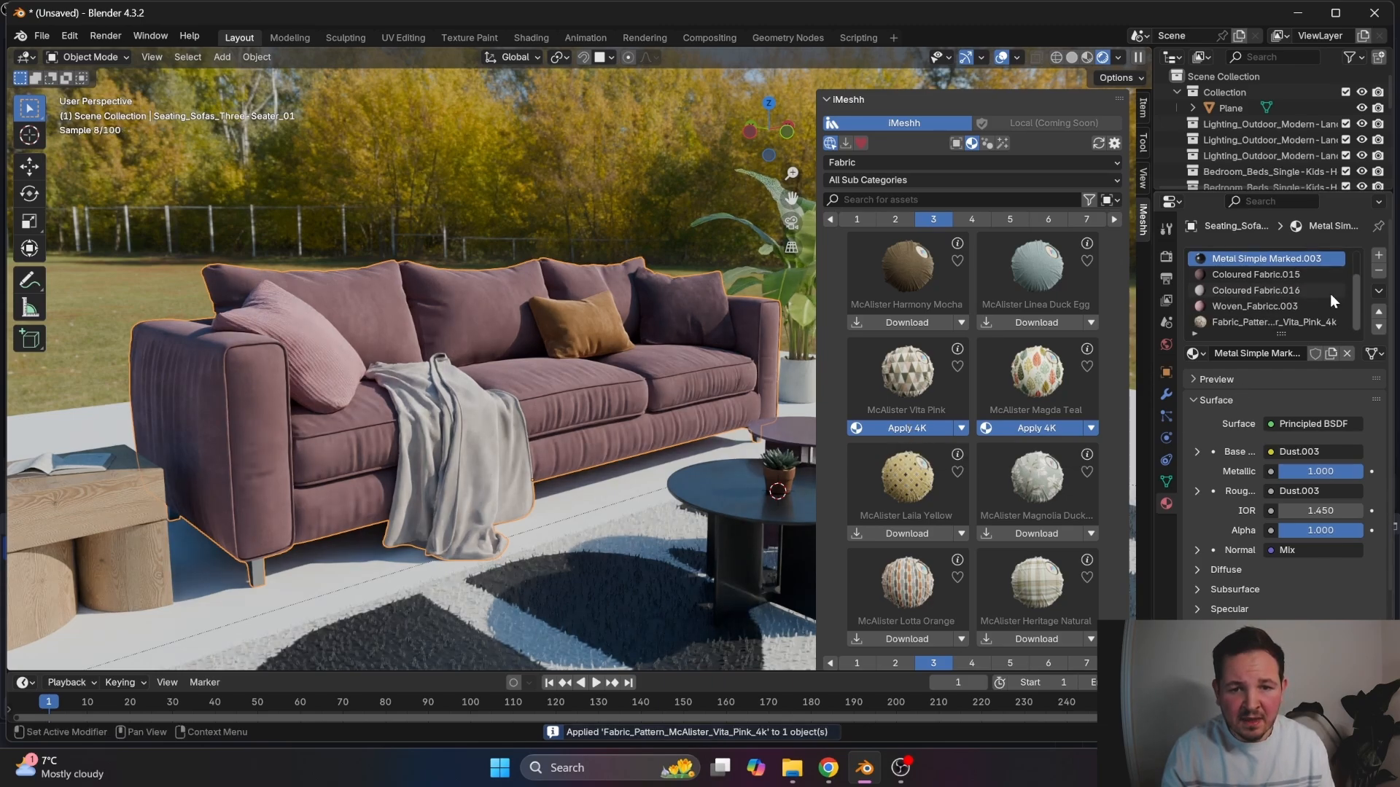
- Replace Coloured Fabric.013 in the sofa's first material slot with Fabric_Pattern_McAlister_Vita_Pink_4k
scroll(1231, 312, "up", 2)
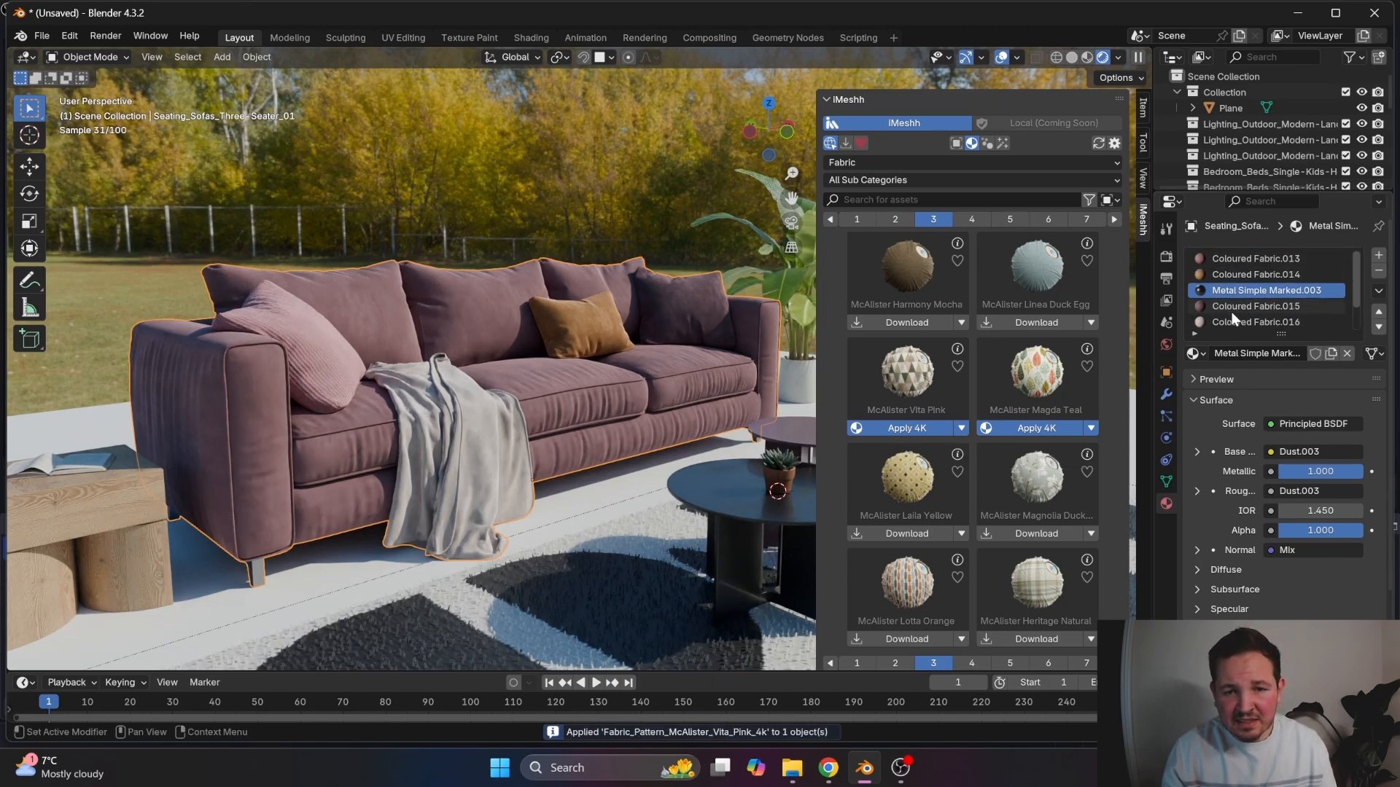
left_click(1262, 260)
left_click(1262, 273)
left_click(1238, 260)
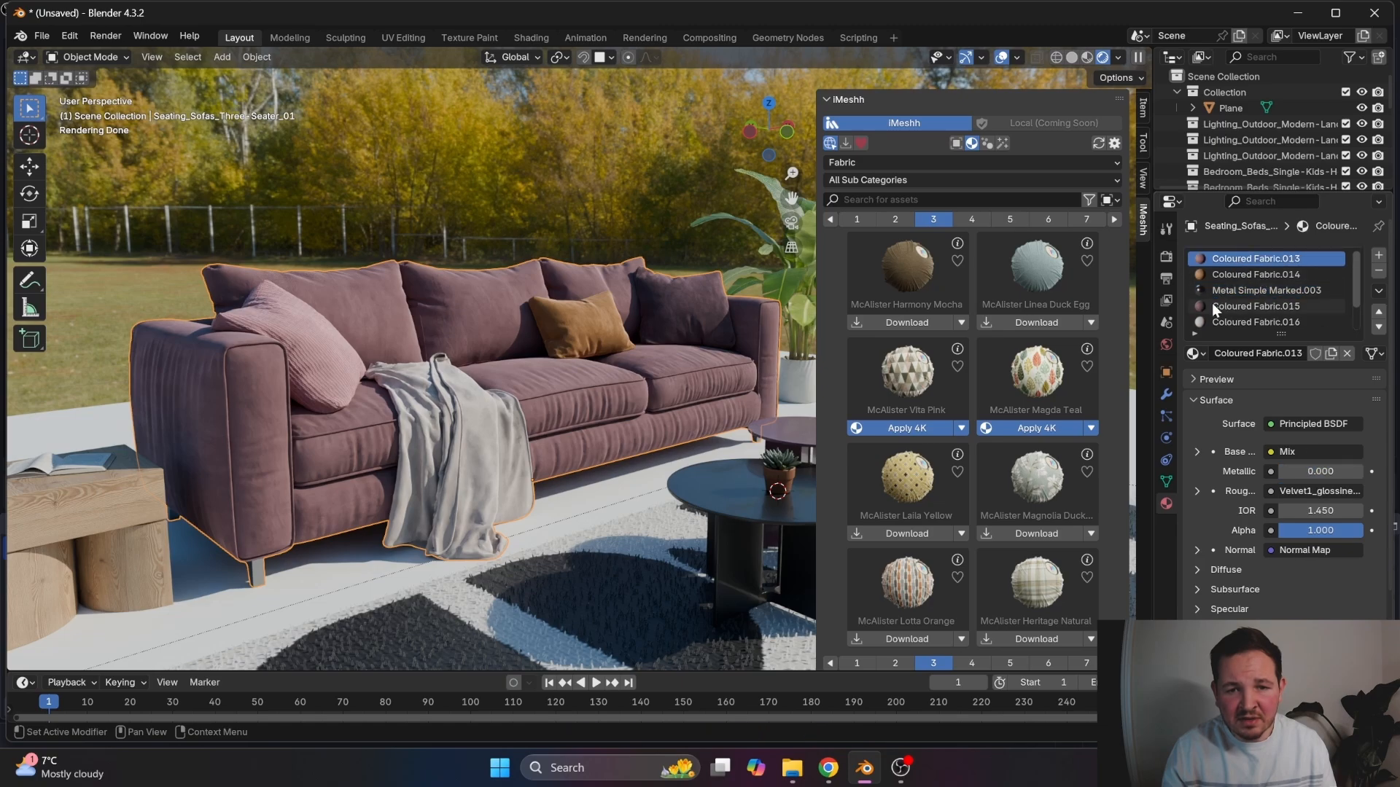
left_click(1196, 353)
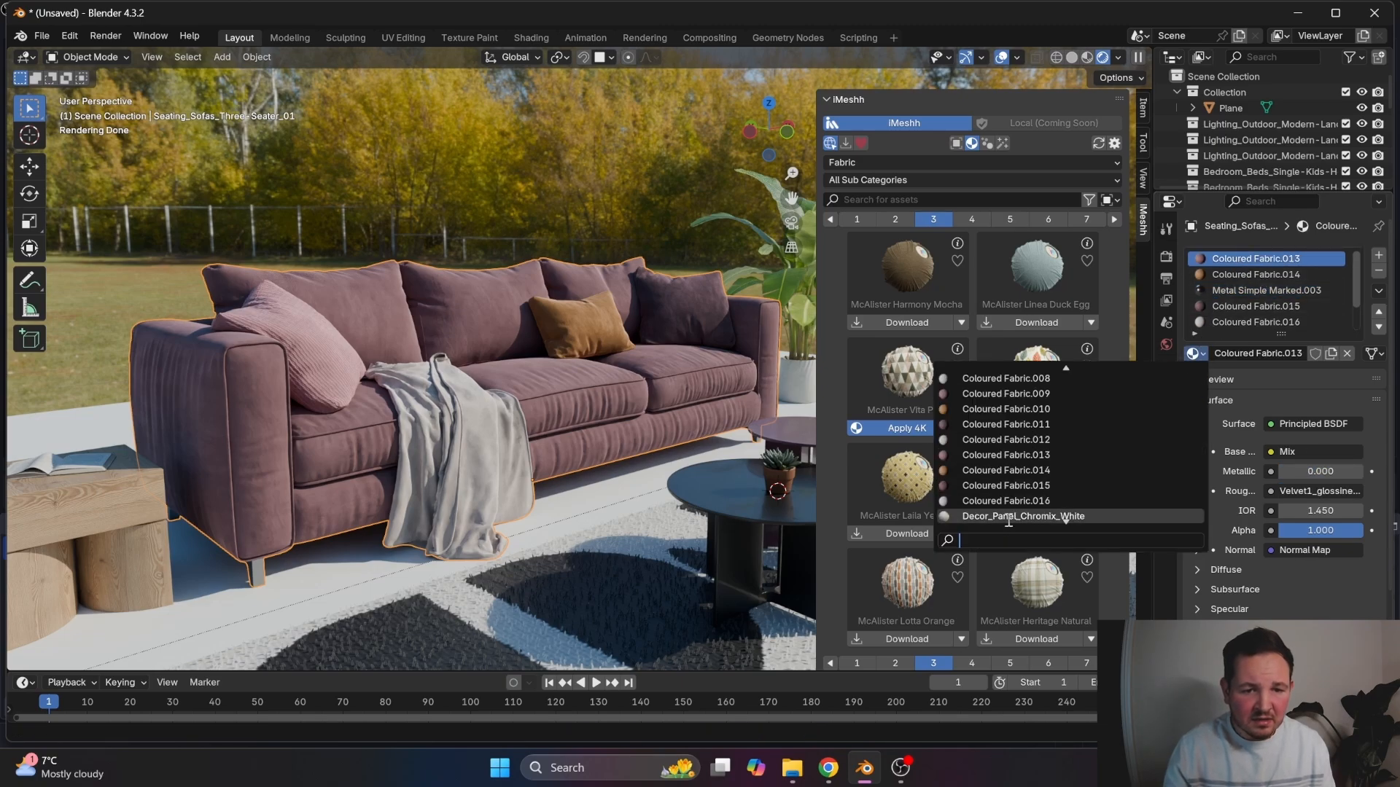
type("ga")
key("BackSpace")
key("BackSpace")
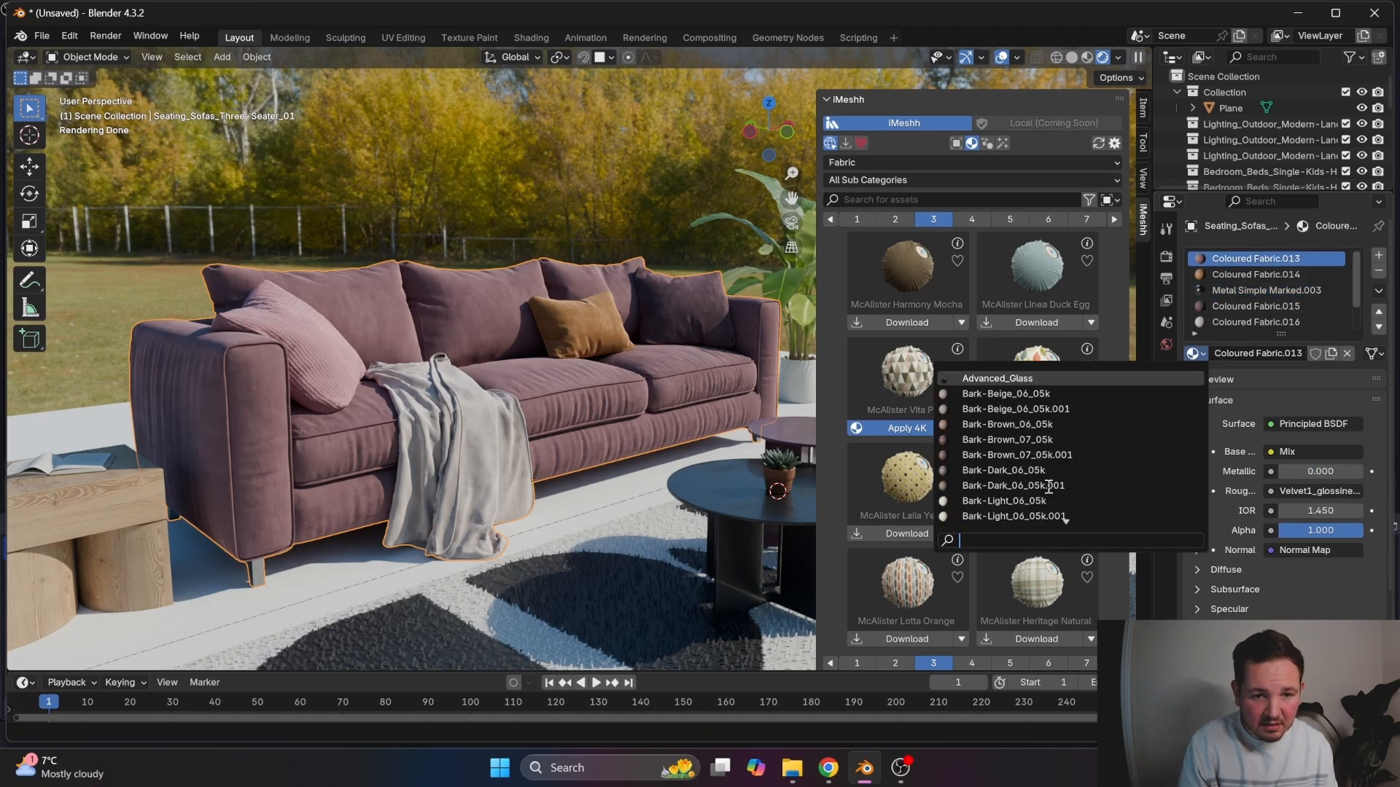
type("mca")
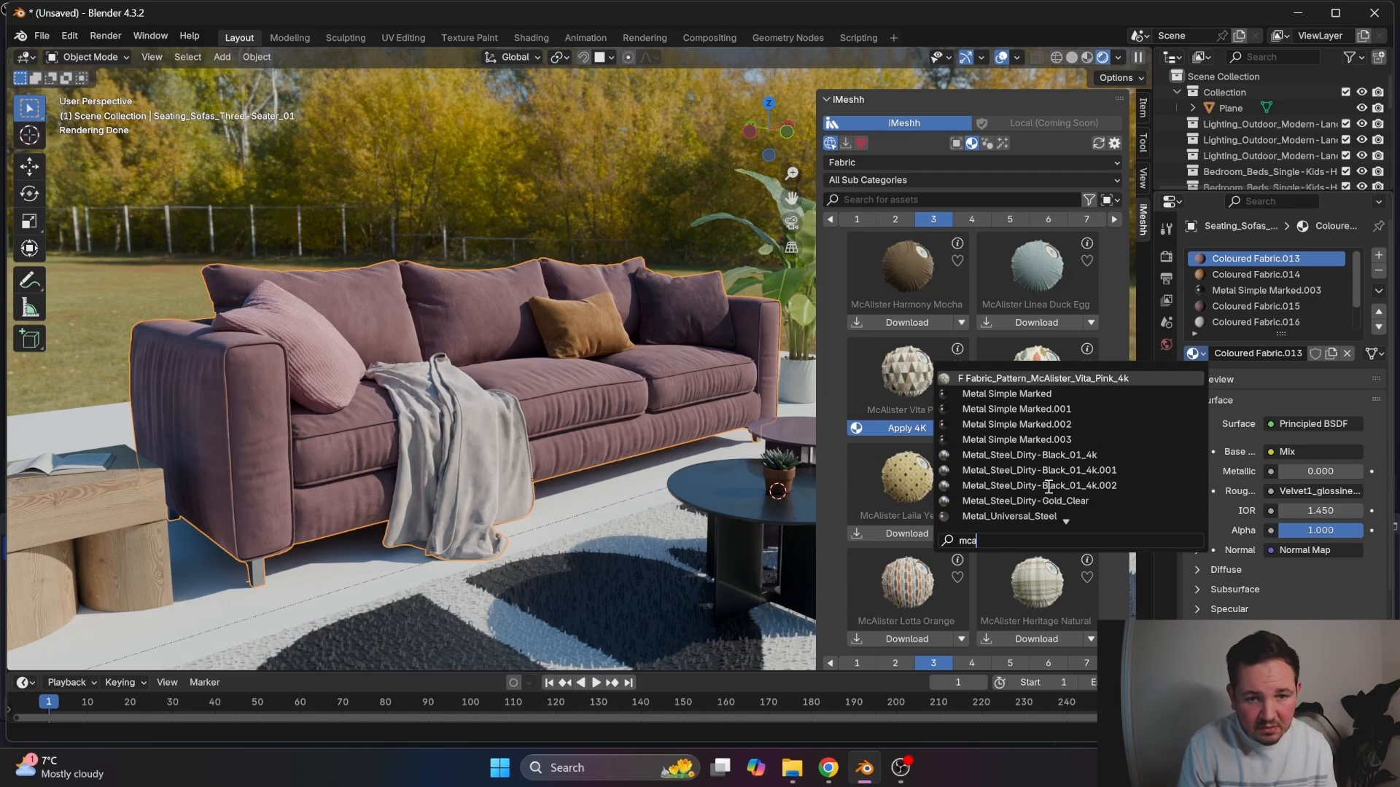
key("Return")
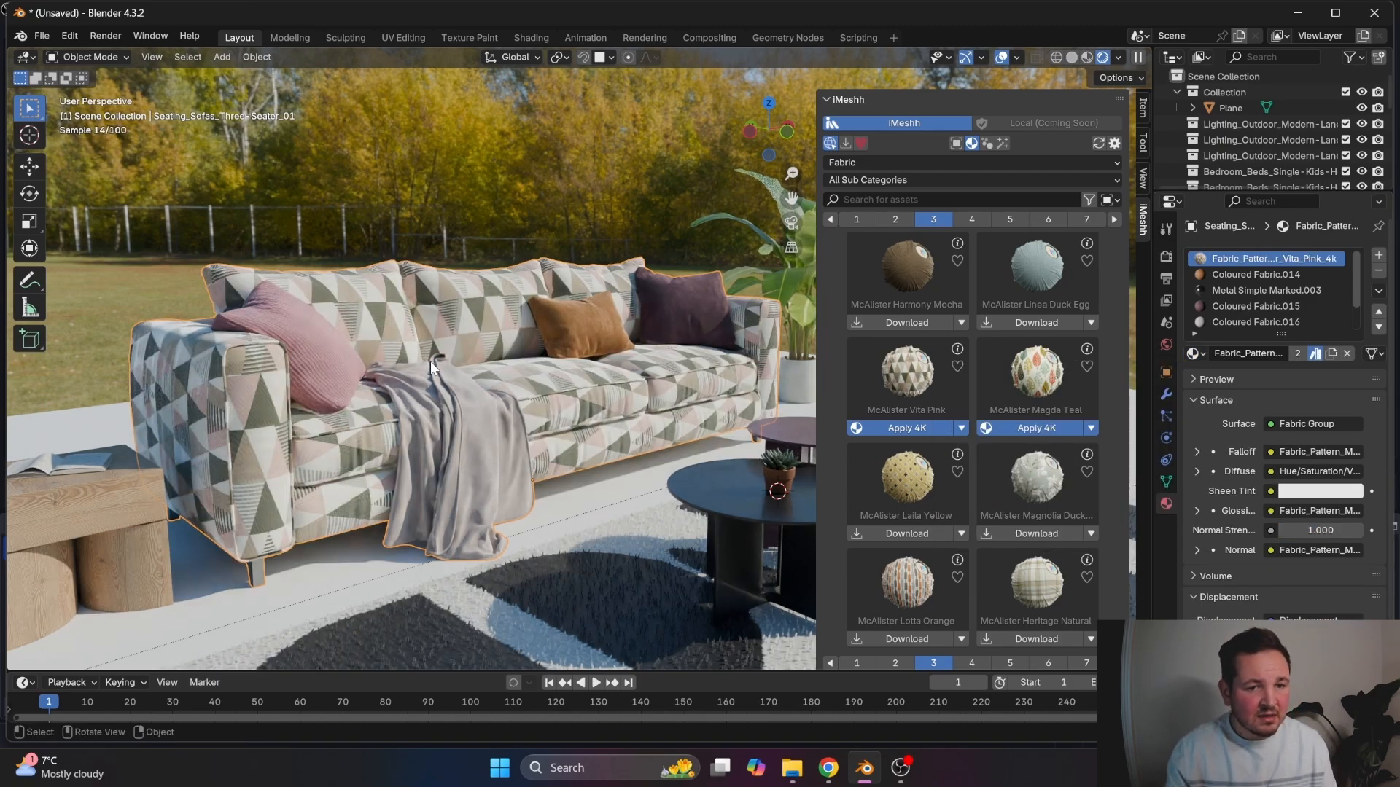
- Apply the 4K McAlister Magda Teal fabric to the sofa, assign it to the first material slot, and inspect the result
left_click(1034, 427)
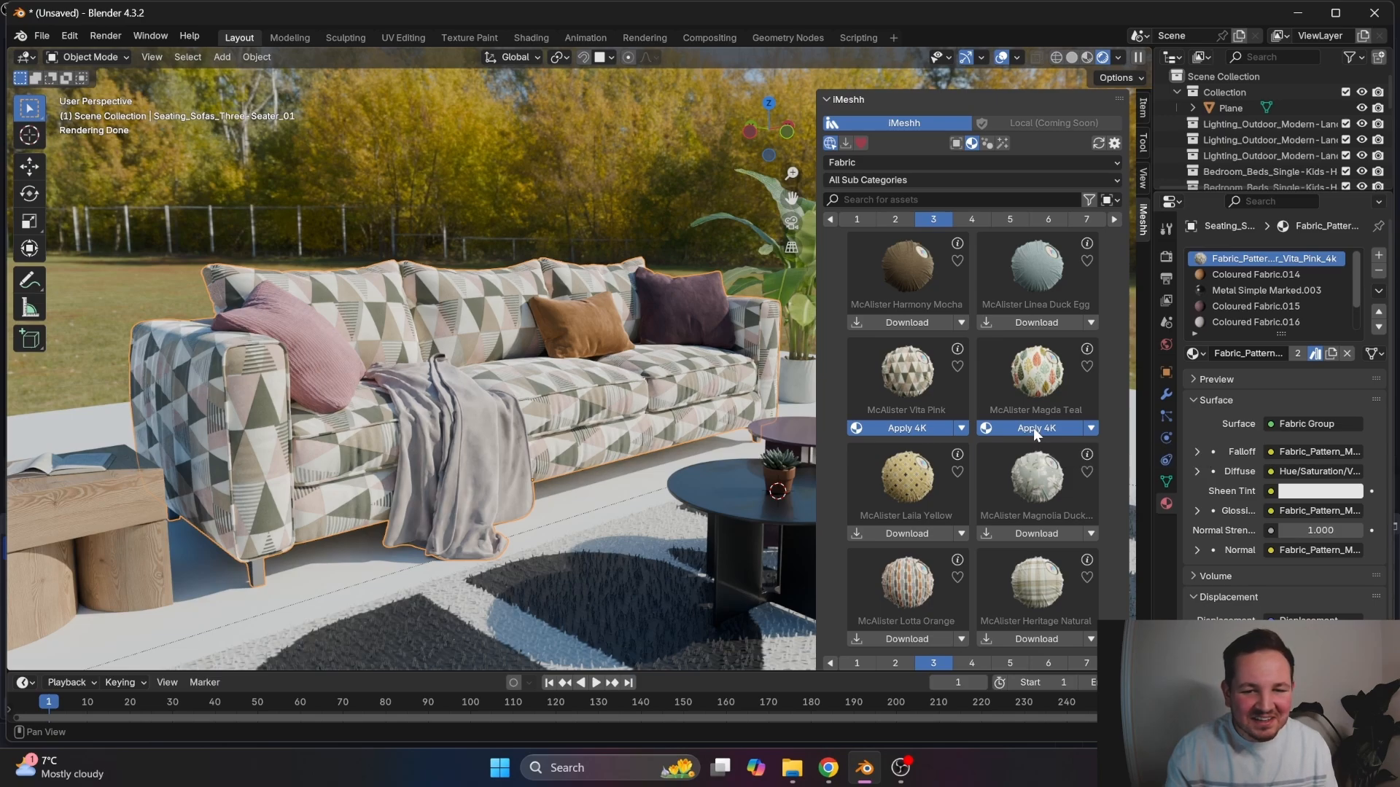
left_click(1200, 353)
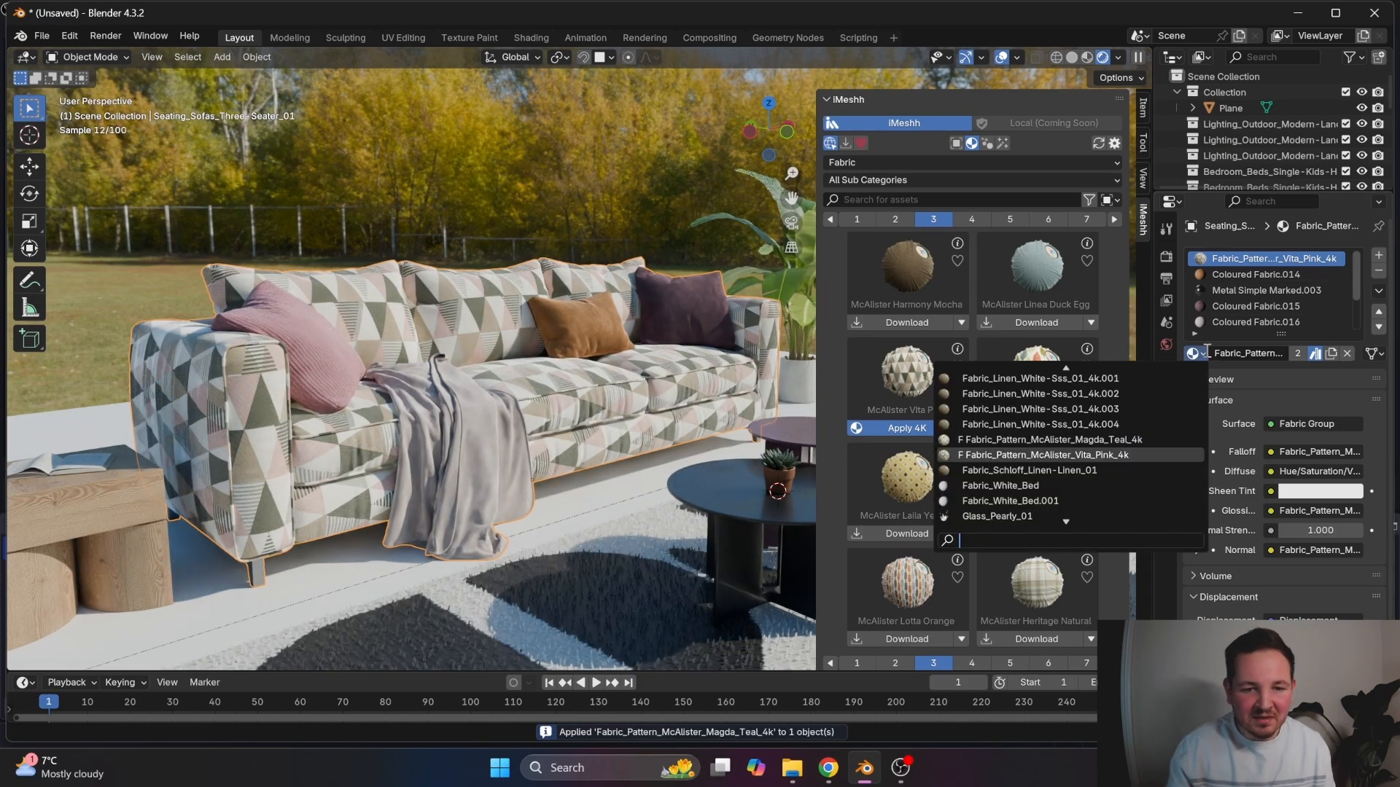
left_click(1128, 439)
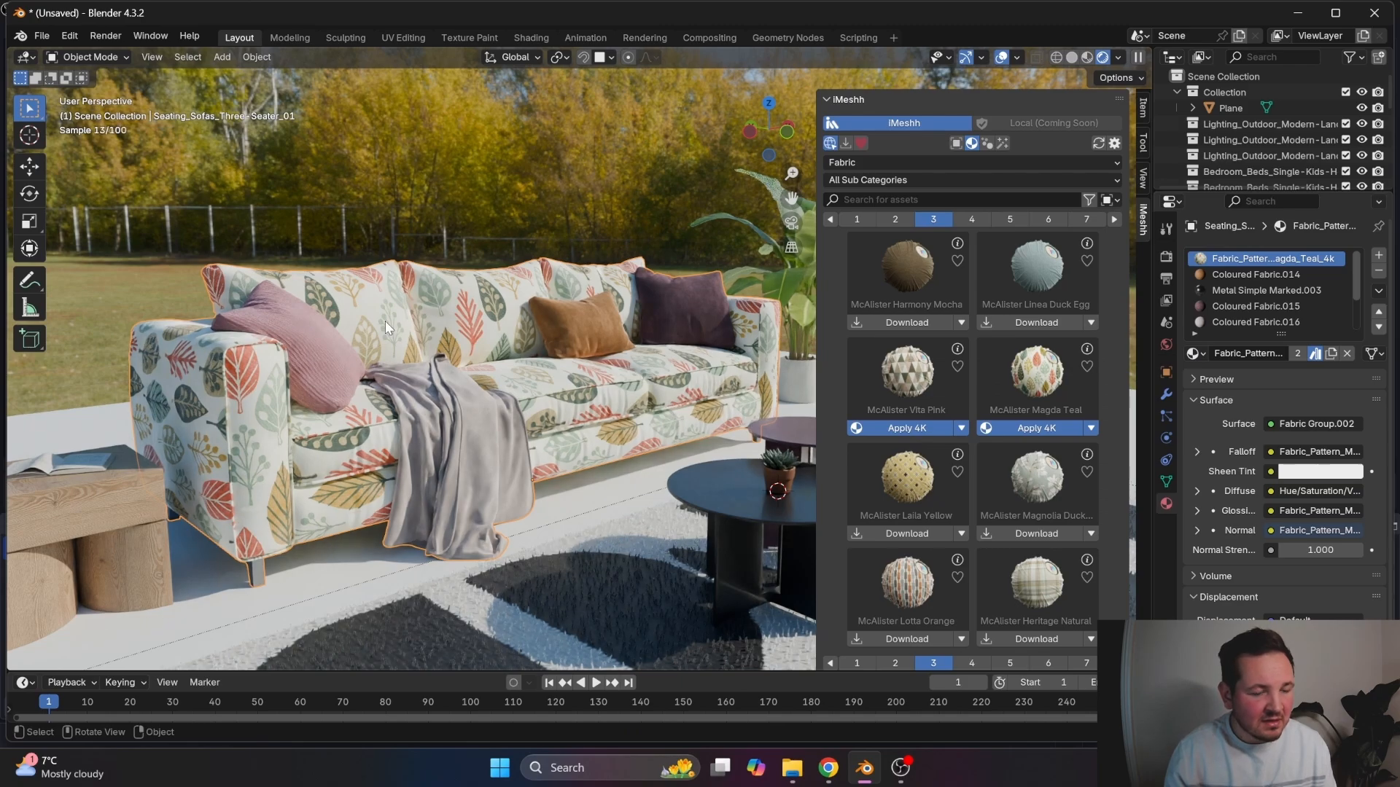
scroll(385, 320, "down", 2)
middle_click_drag(489, 322, 549, 323)
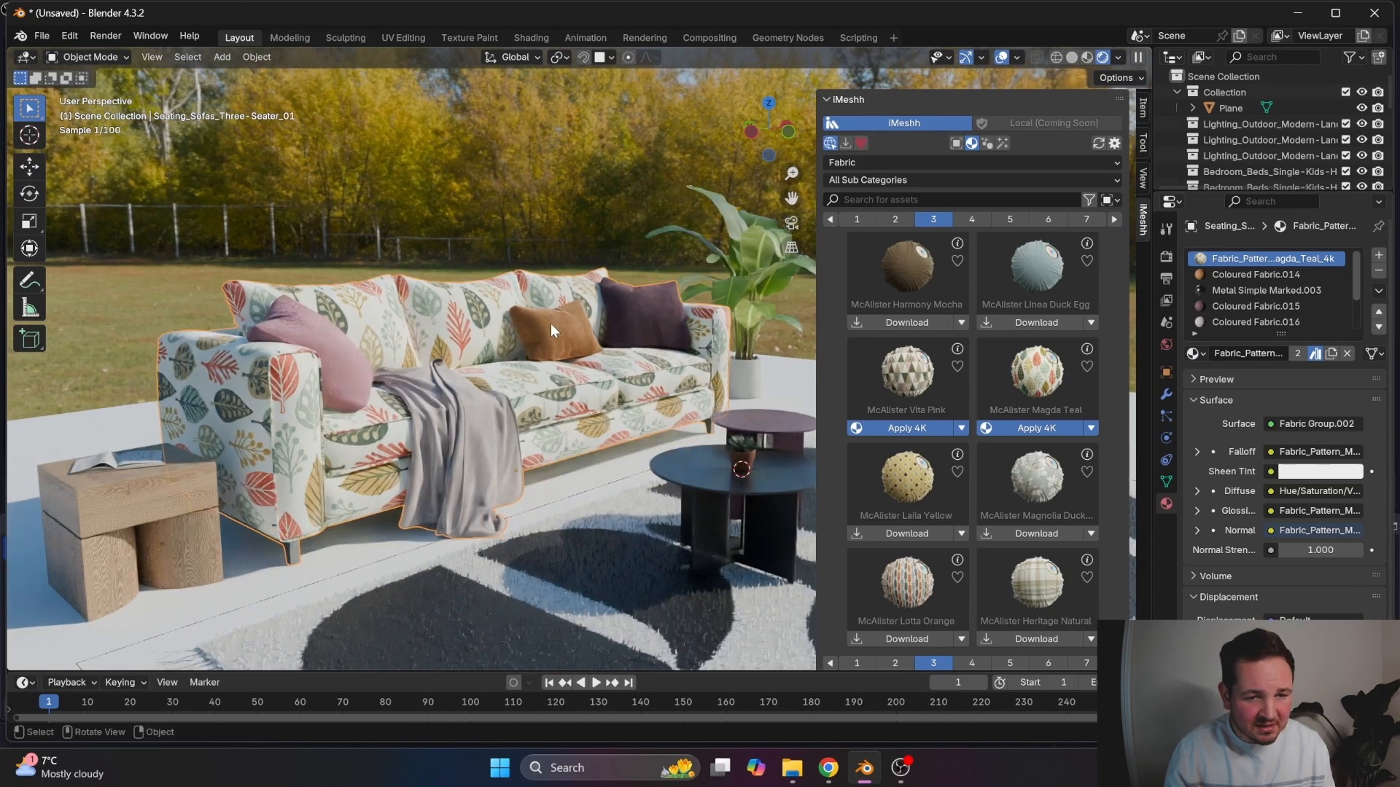
- Filter the library's materials to the Wood category and browse forward to page 4
left_click(891, 164)
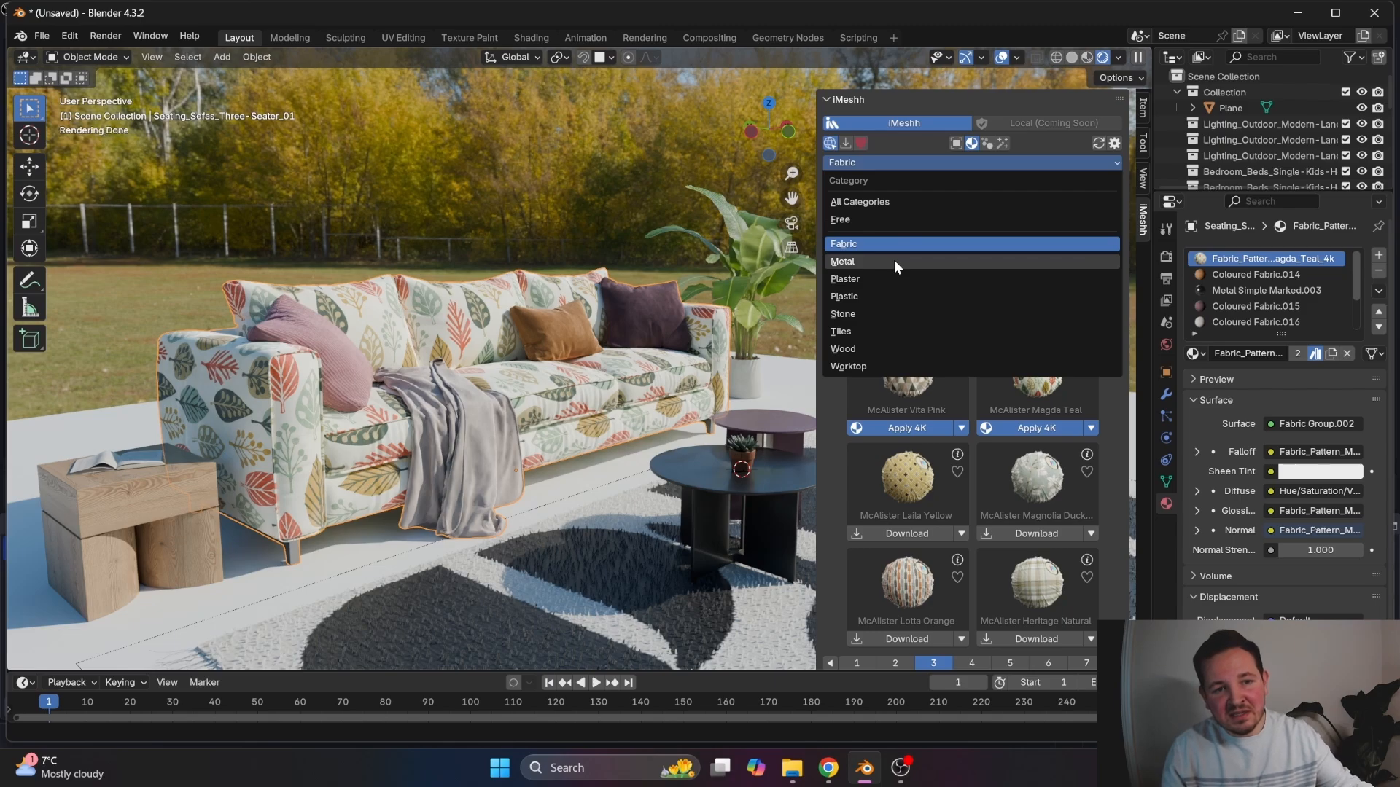
left_click(898, 348)
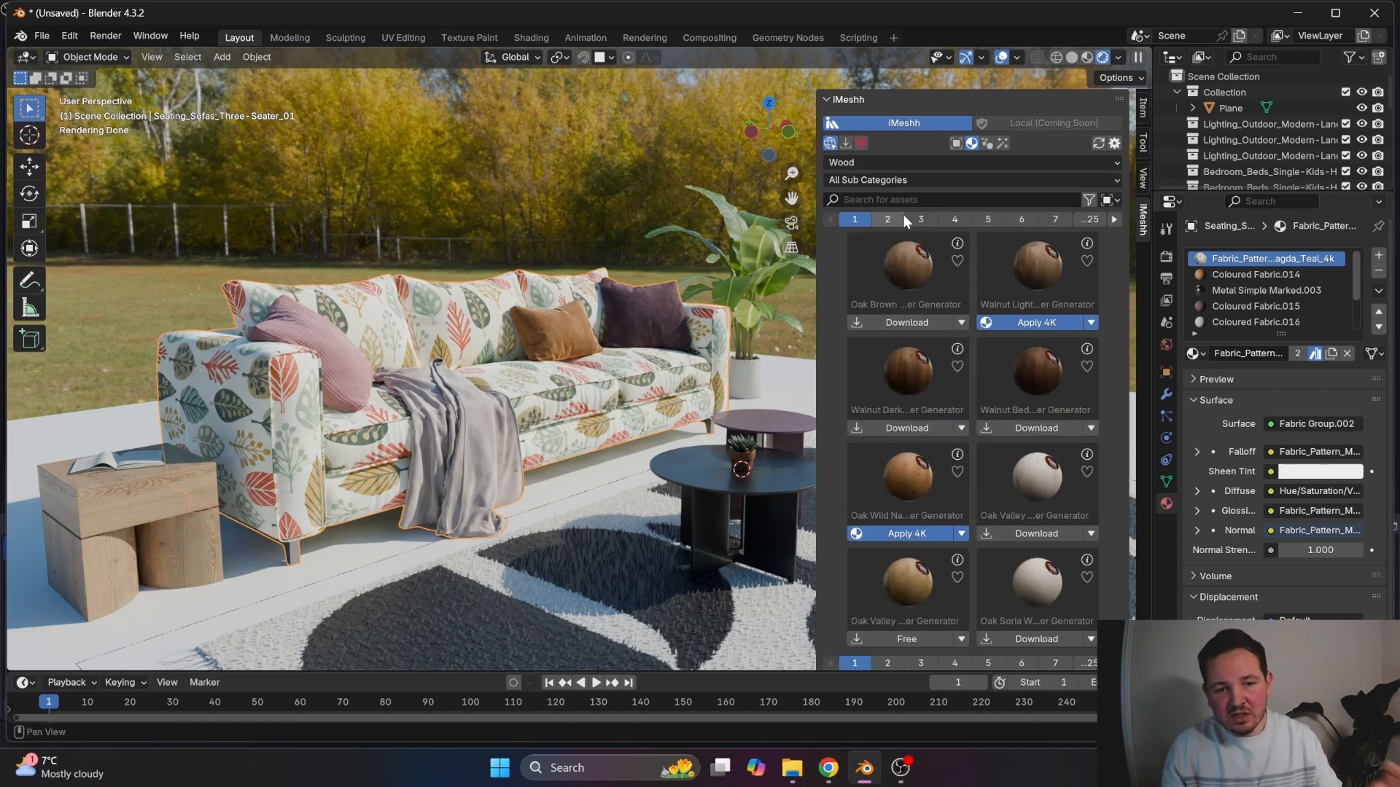
left_click(1114, 219)
left_click(1114, 218)
left_click(1114, 219)
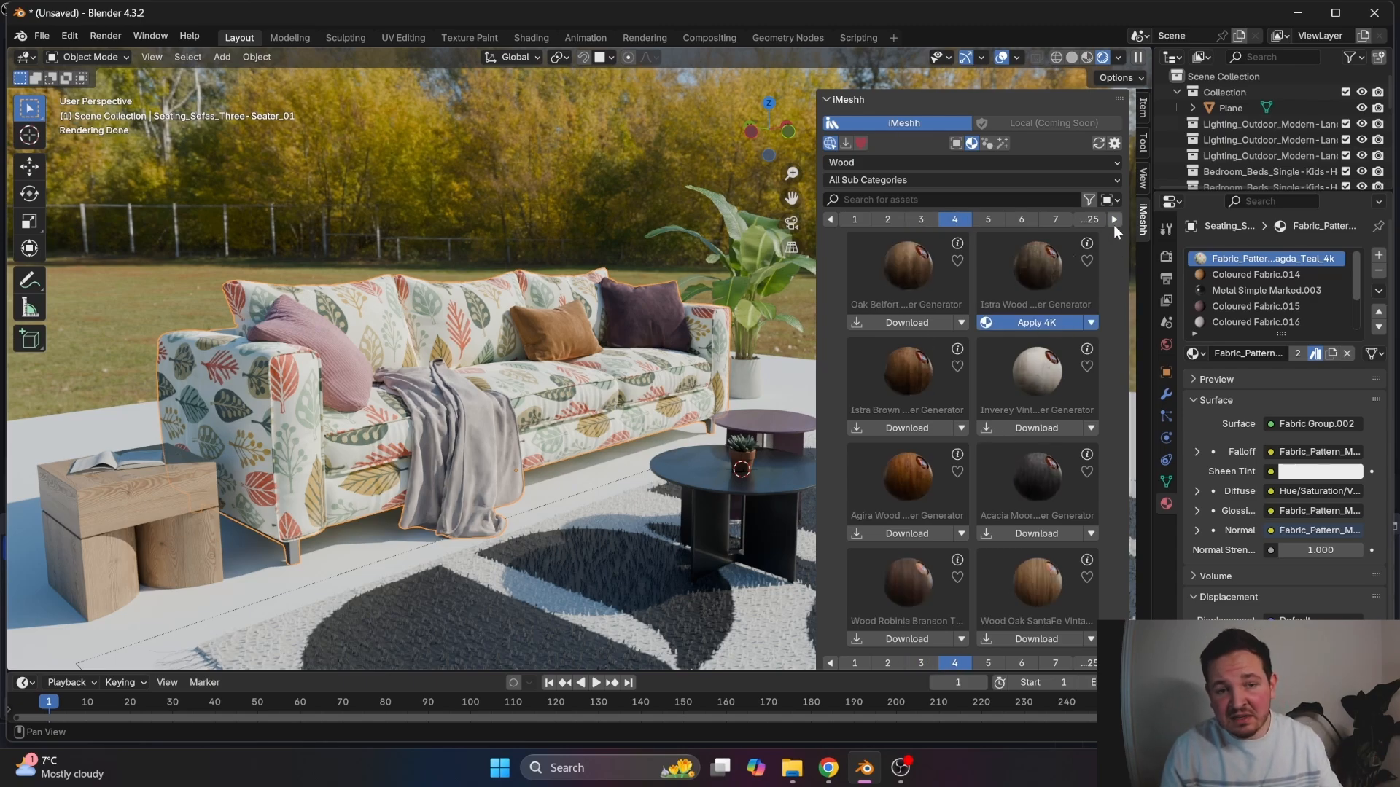
- Switch the library to geometry nodes assets and browse all categories through page 7
left_click(990, 143)
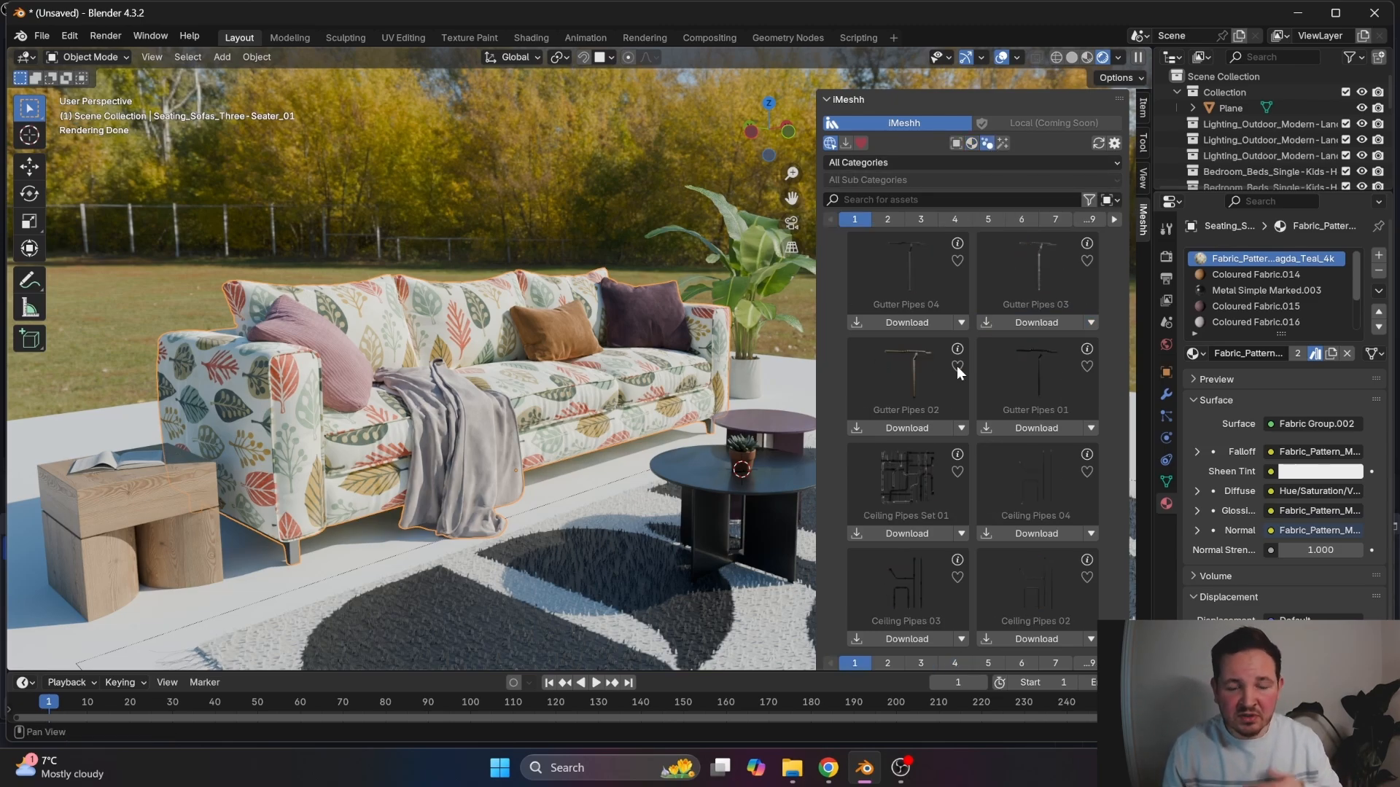
scroll(958, 364, "down", 1)
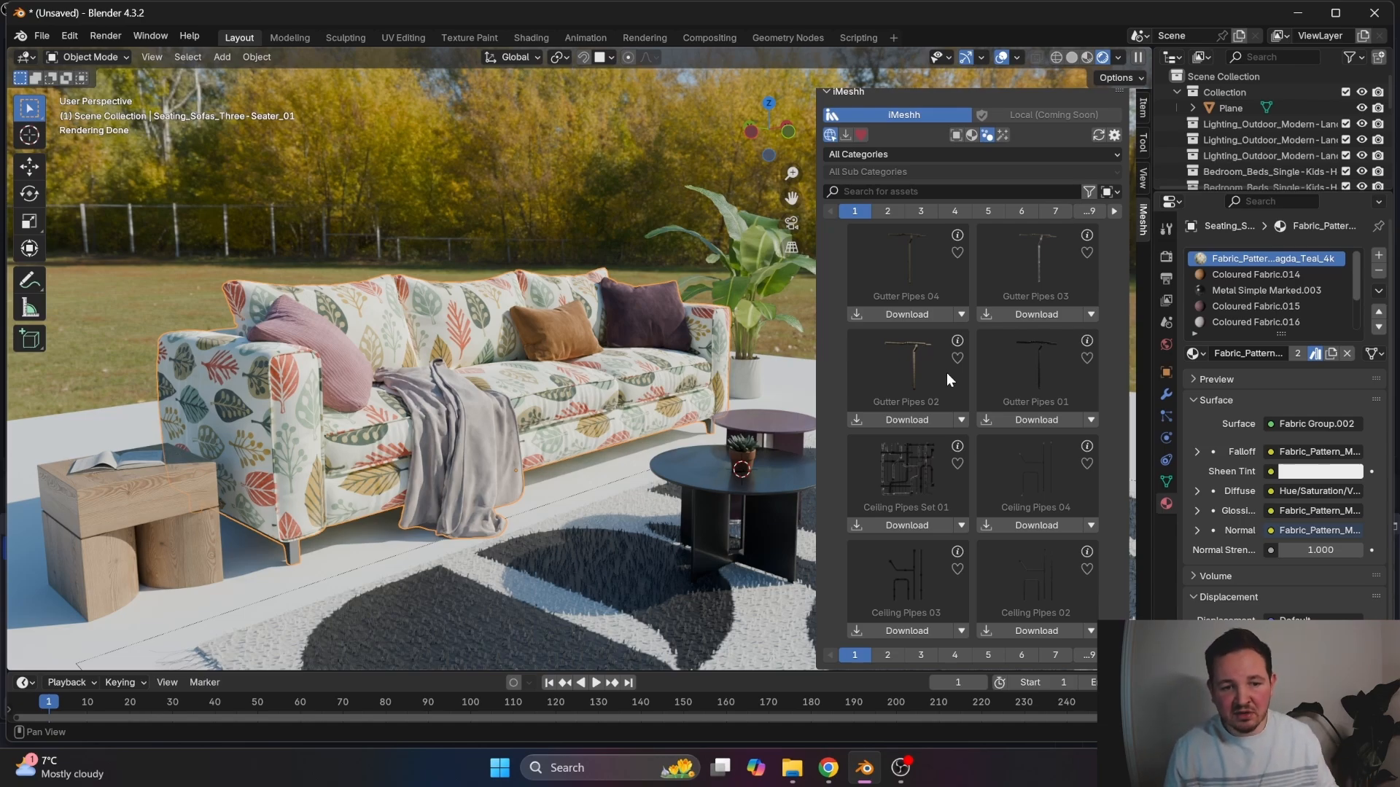
left_click(893, 210)
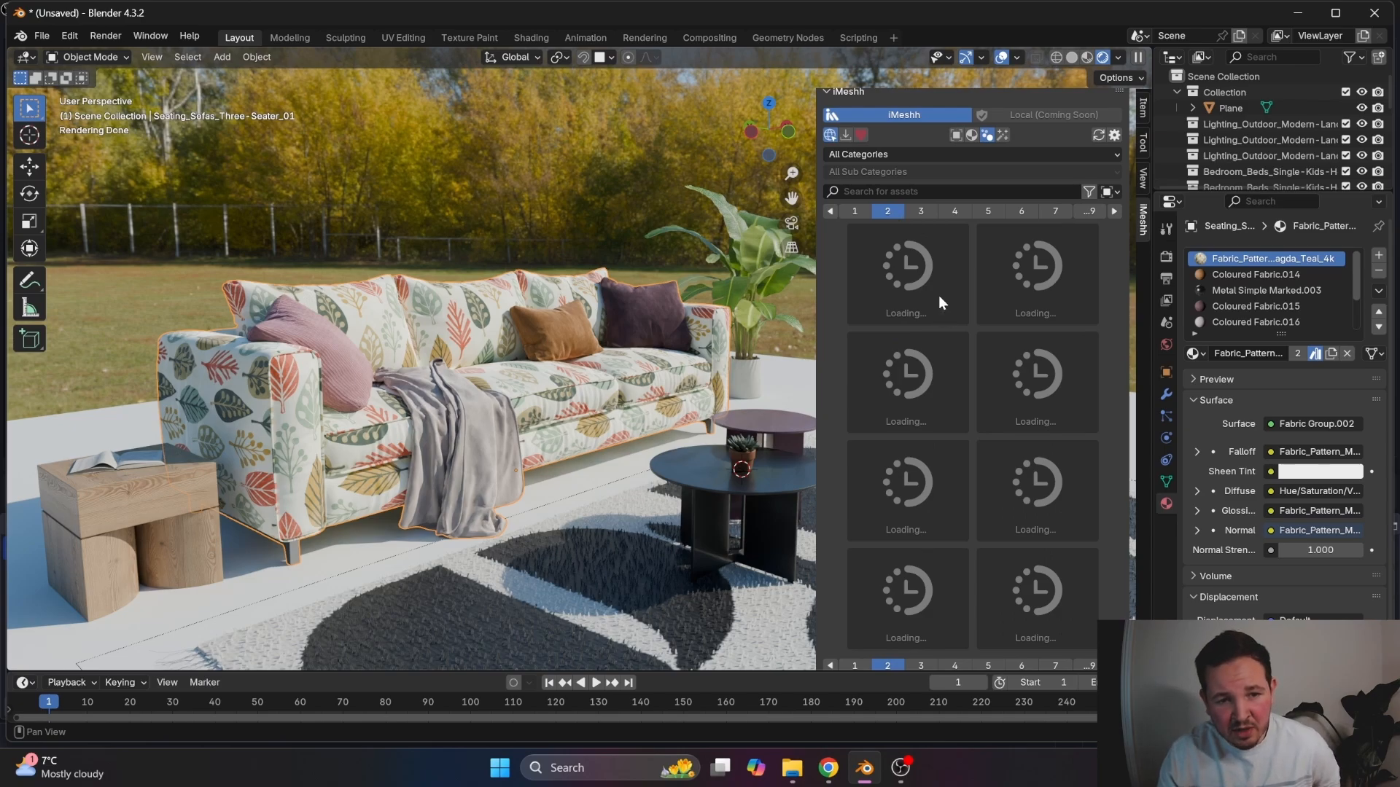
left_click(926, 207)
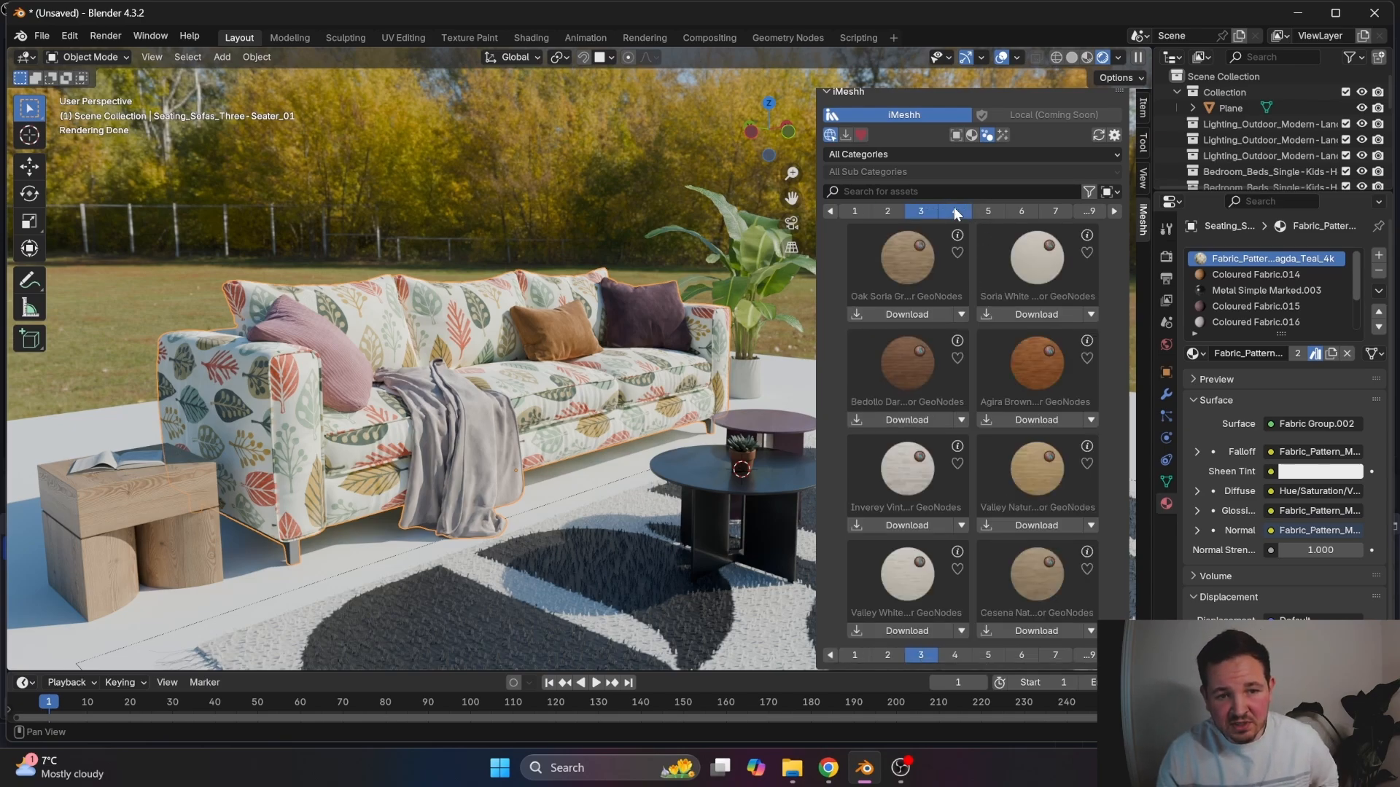
left_click(957, 212)
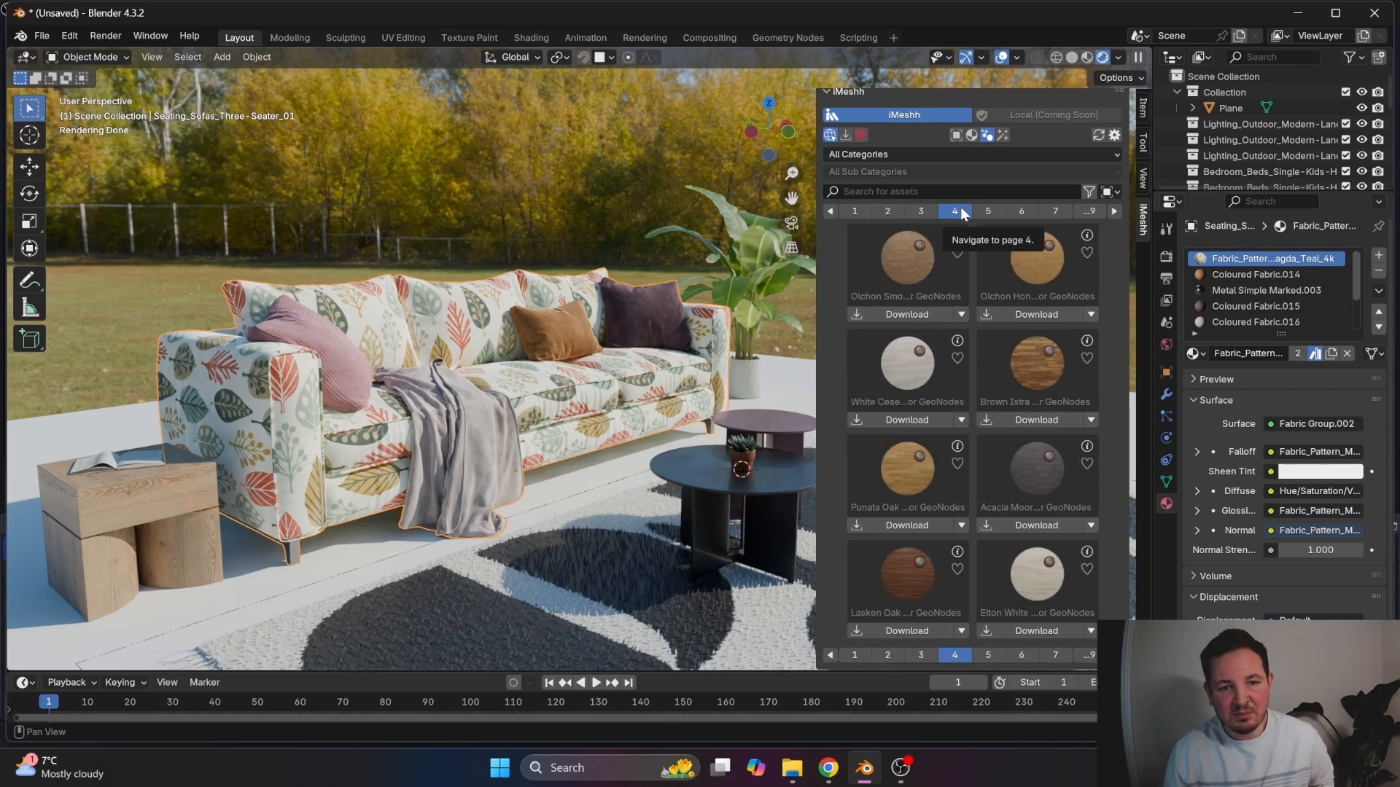
left_click(989, 209)
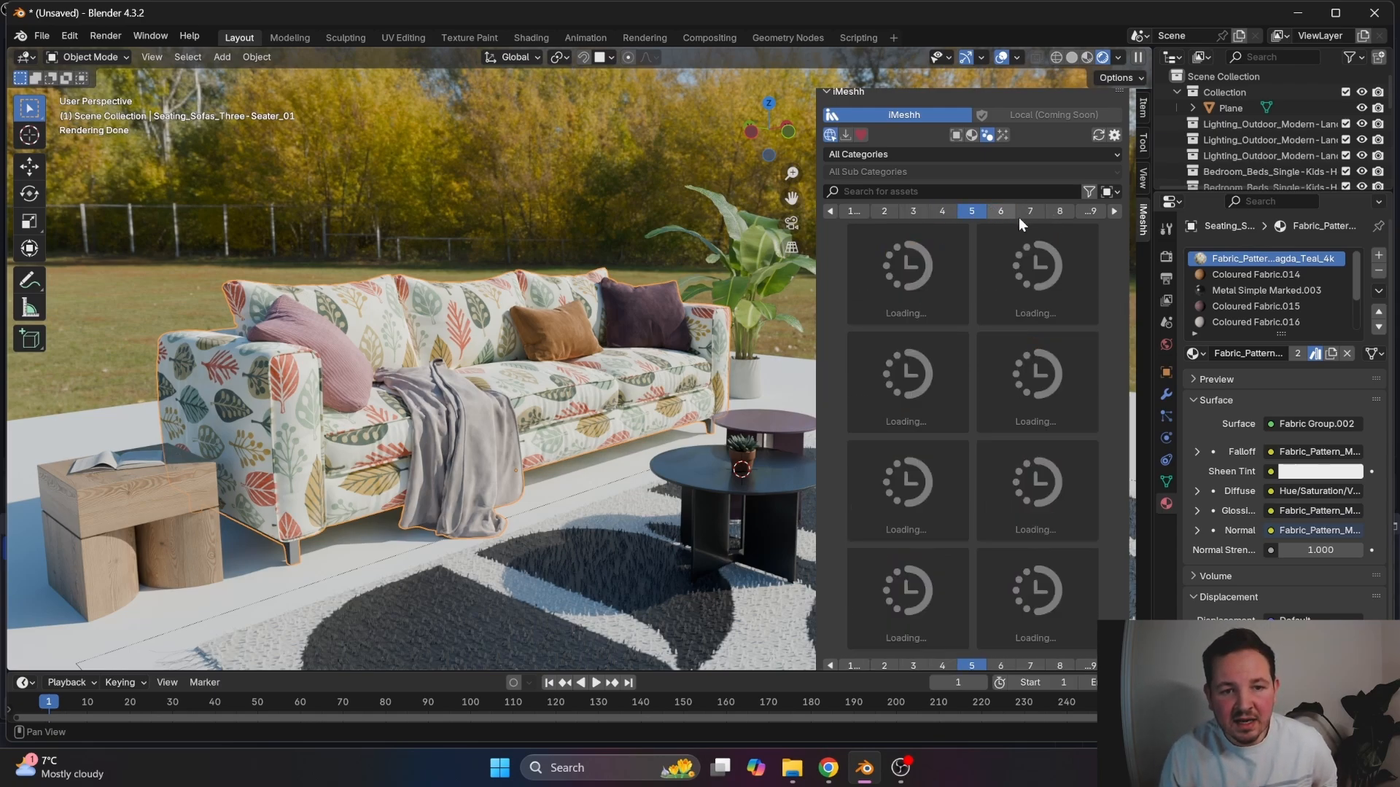
left_click(1115, 212)
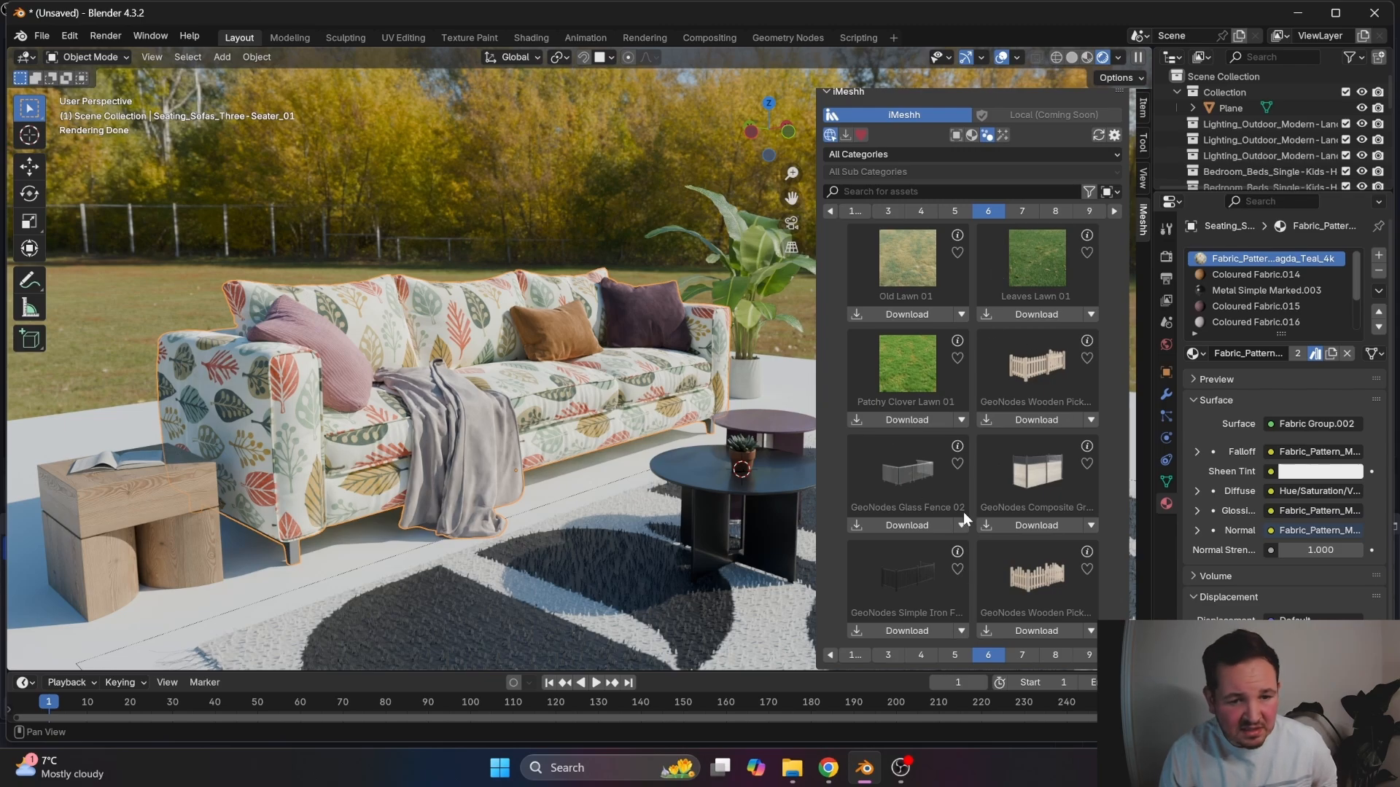
left_click(1115, 210)
- Search the geometry nodes assets for "lawn" and append Stripe Mowed Lawn 01 to the scene
left_click(922, 191)
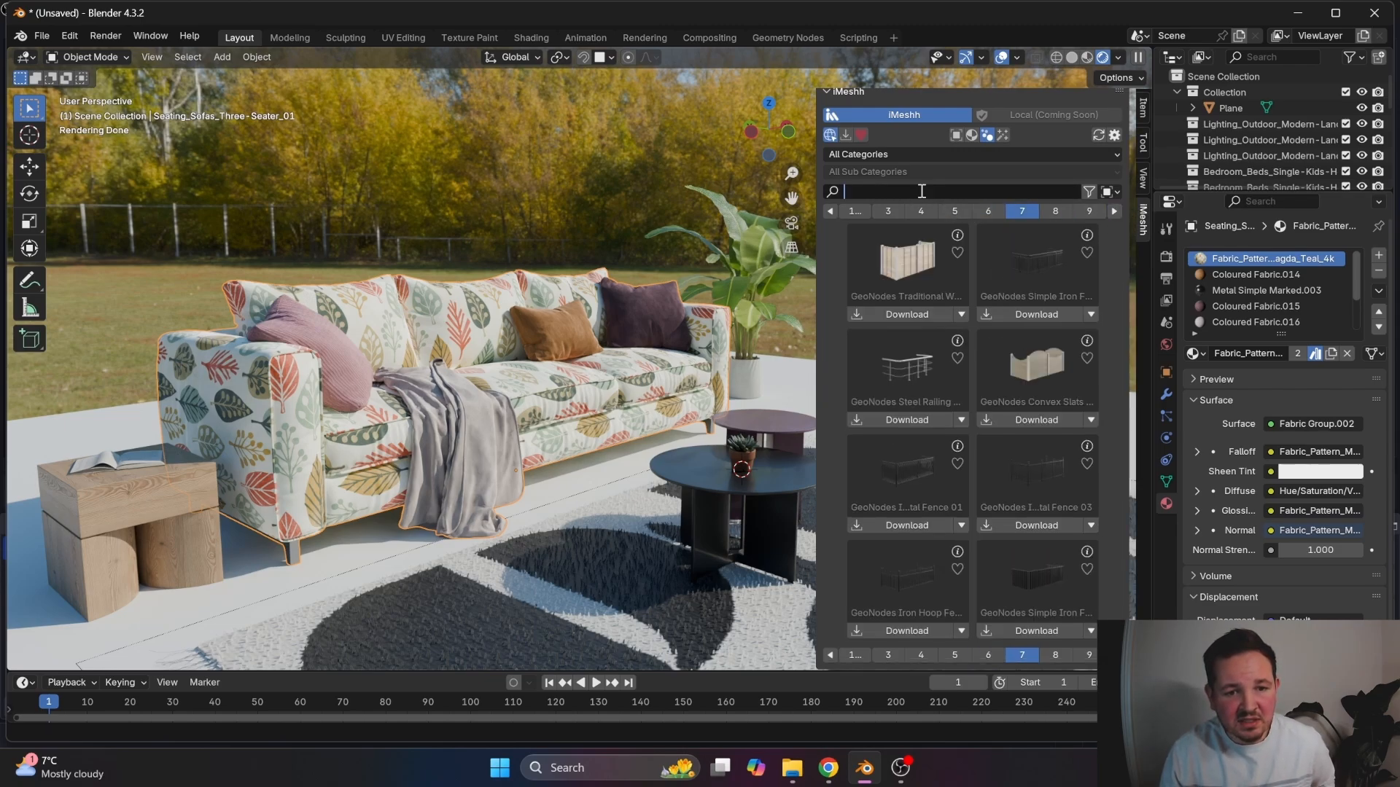
type("lawn")
key("Return")
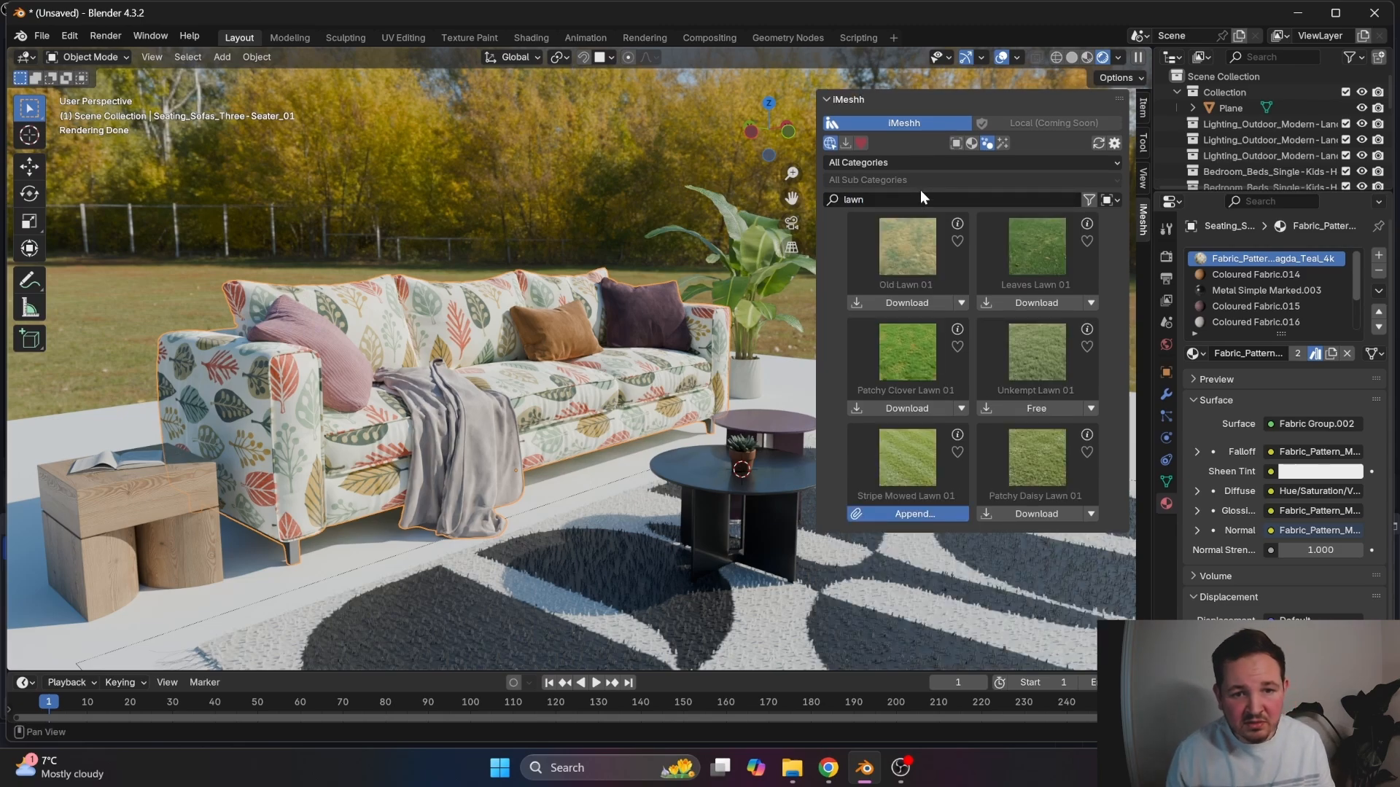
middle_click_drag(580, 531, 287, 515)
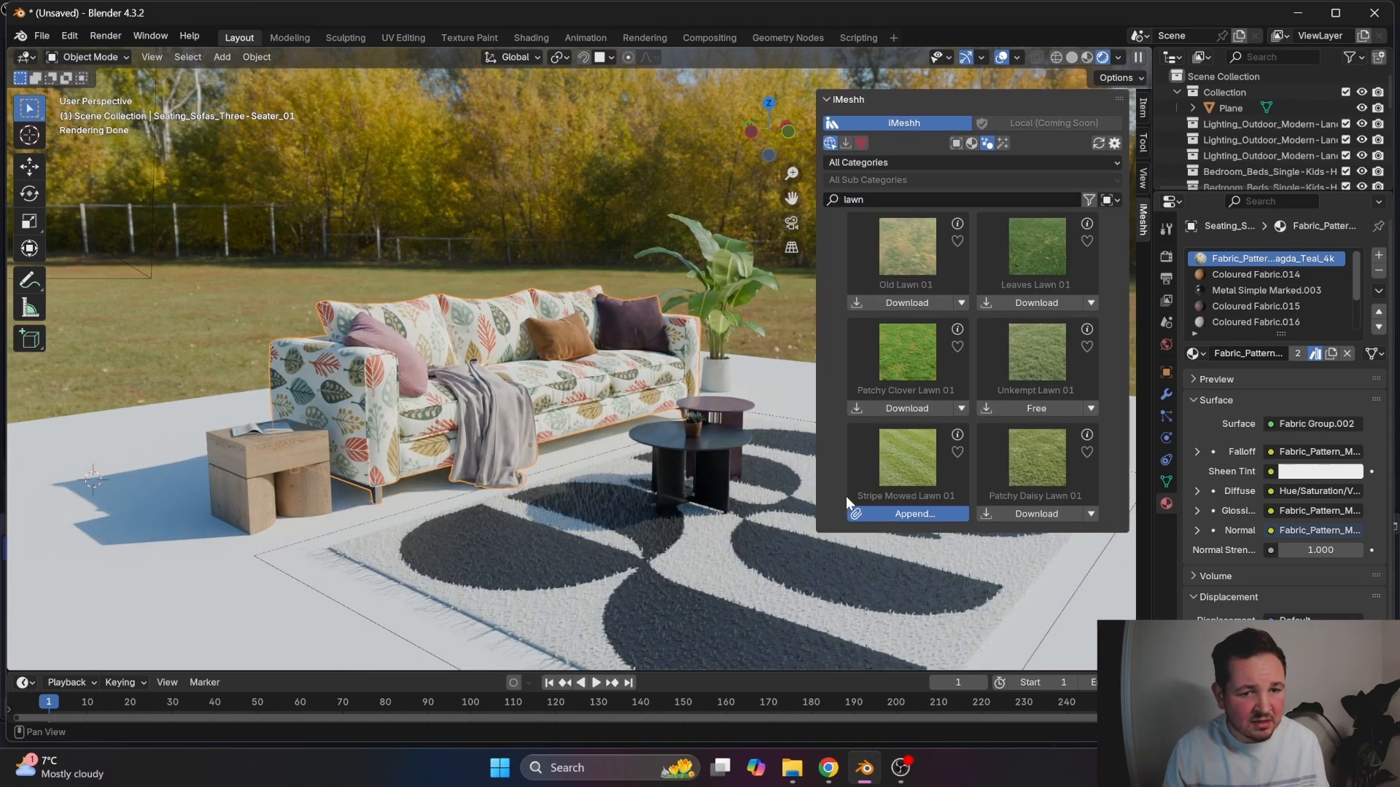
right_click(885, 515)
left_click(886, 517)
- Scale the appended lawn so it extends beneath the side table and the sofa's end, and deselect it
middle_click_drag(331, 475, 496, 477, "shift")
key("s")
left_click(522, 501)
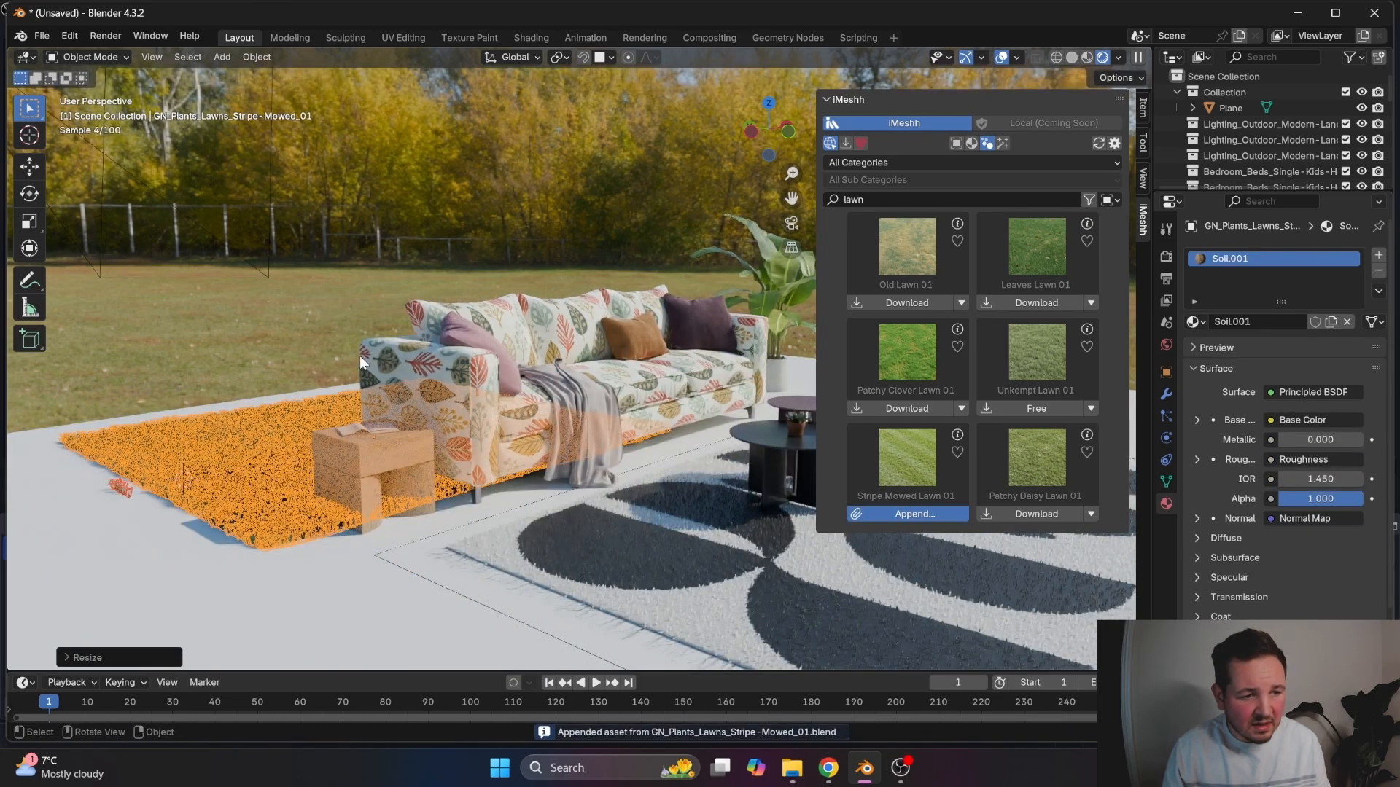
left_click(336, 290)
middle_click_drag(369, 299, 342, 295, "shift")
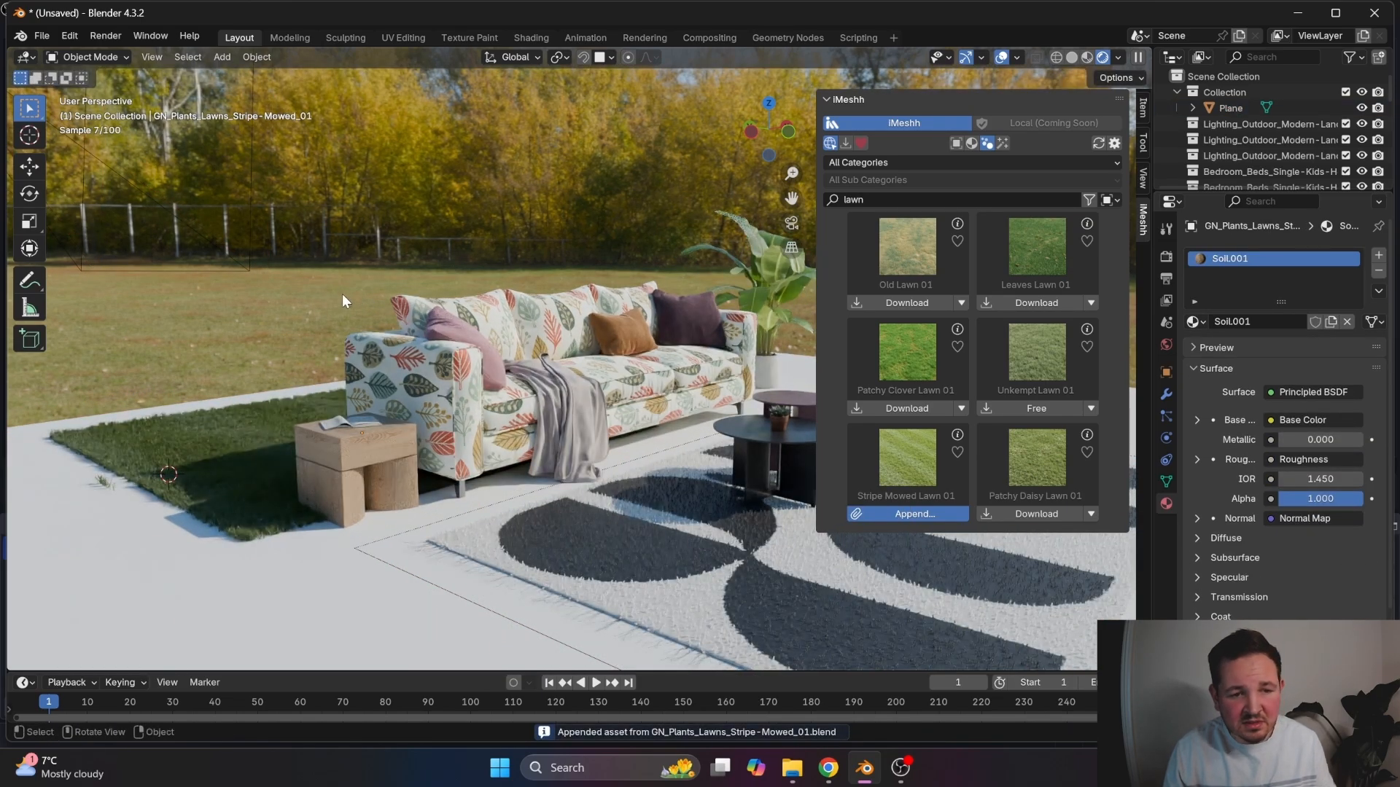
scroll(356, 286, "up", 1)
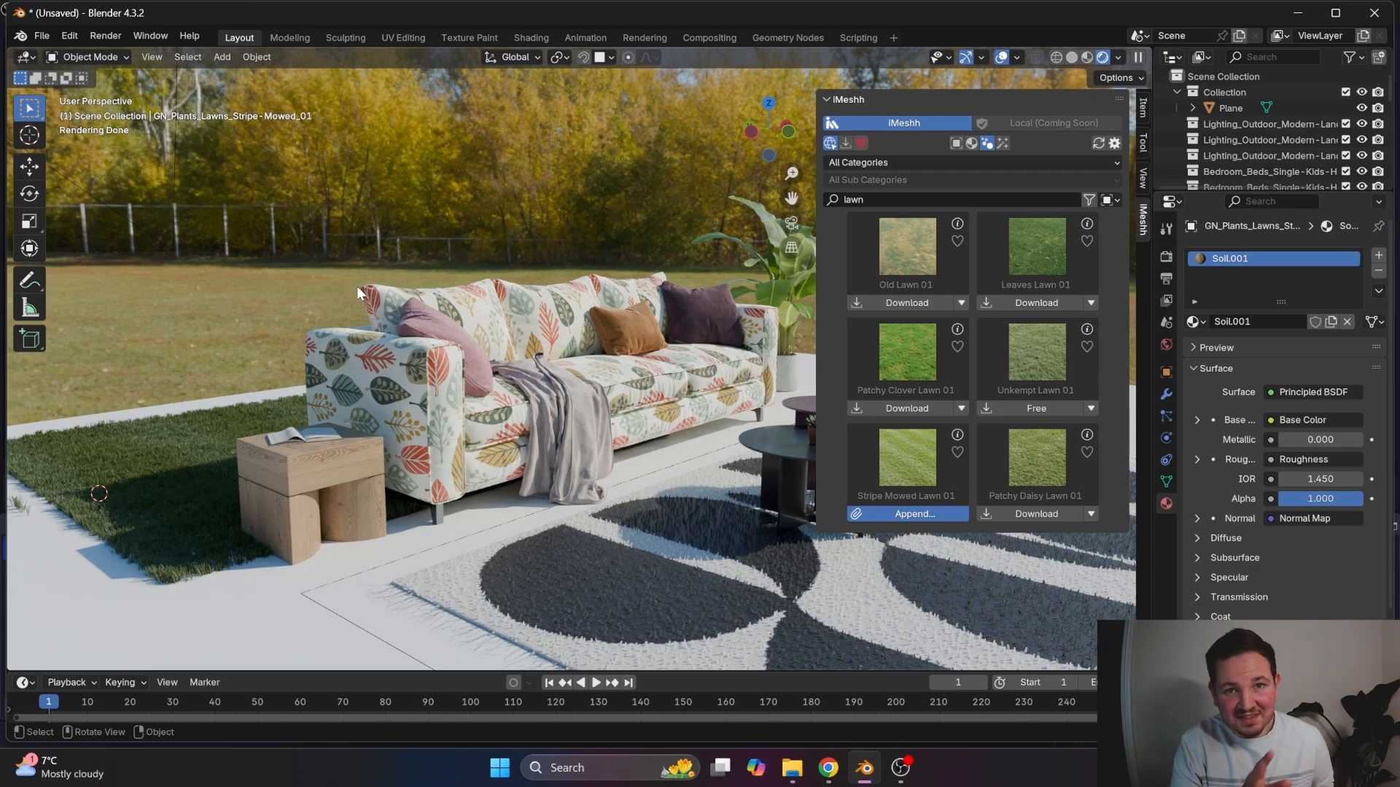
- Clear the lawn search and show page 7 of the geometry nodes assets
left_click(907, 200)
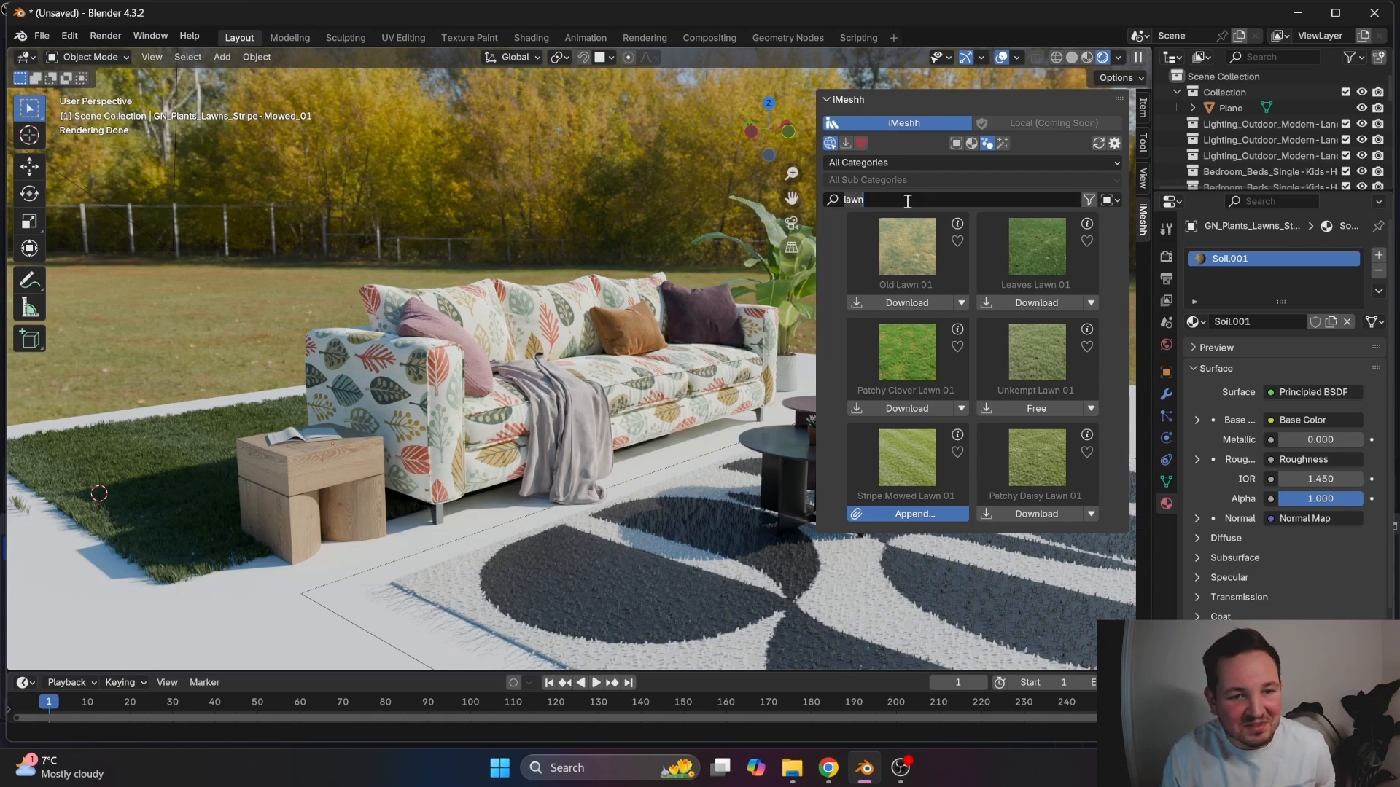
key("BackSpace")
key("BackSpace")
key("BackSpace")
key("BackSpace")
key("Return")
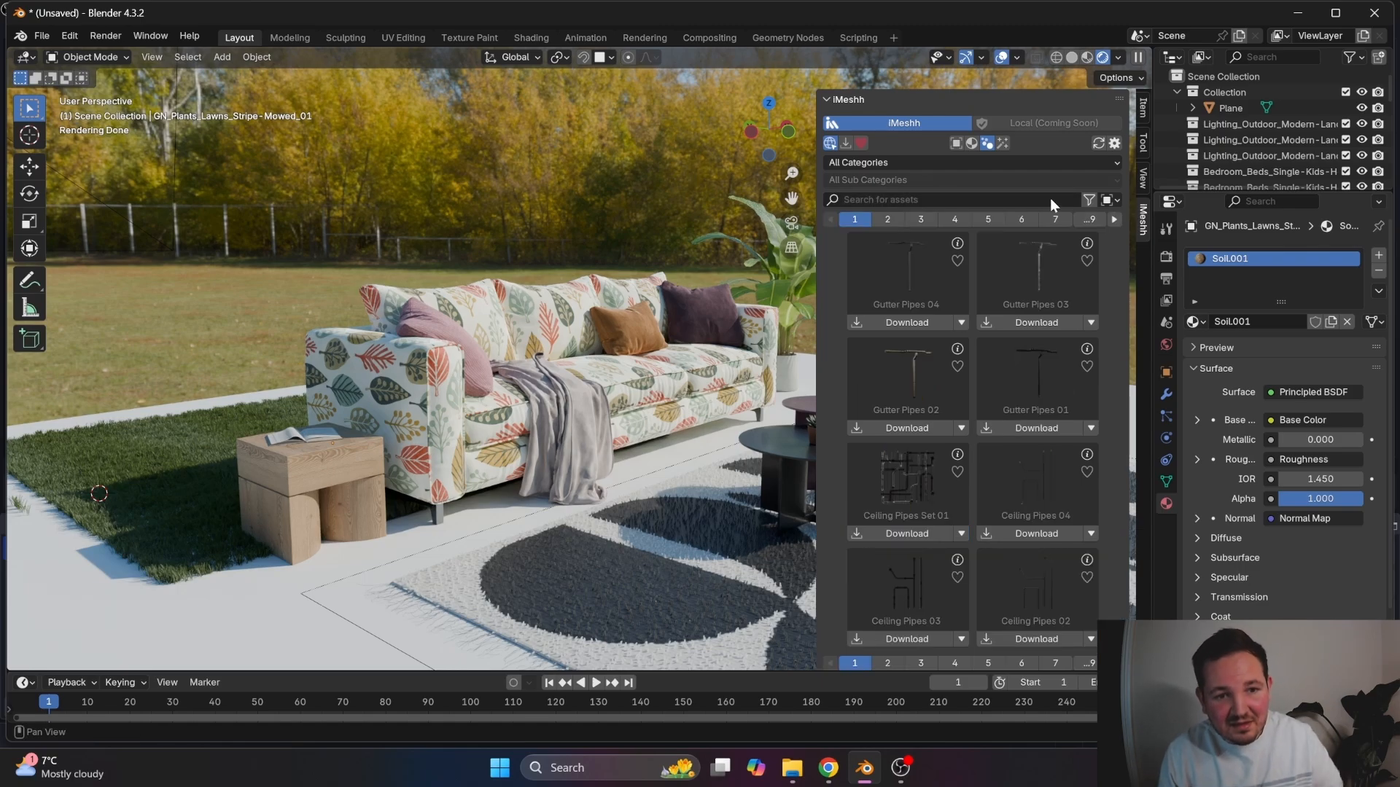
left_click(1057, 219)
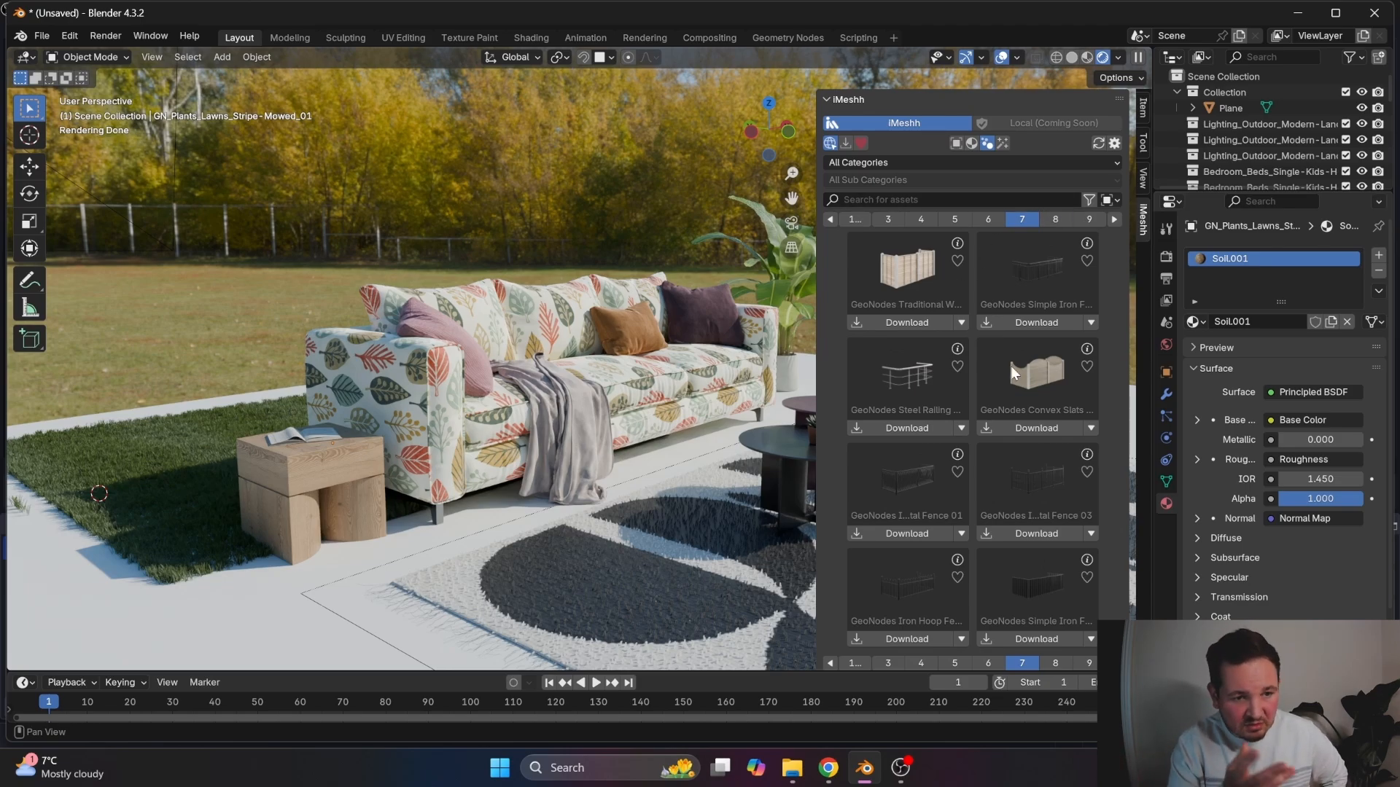
- Show the light effects assets, append Gobo Tree Animated 02 as a spot light, and move it beside the sofa
left_click(1005, 143)
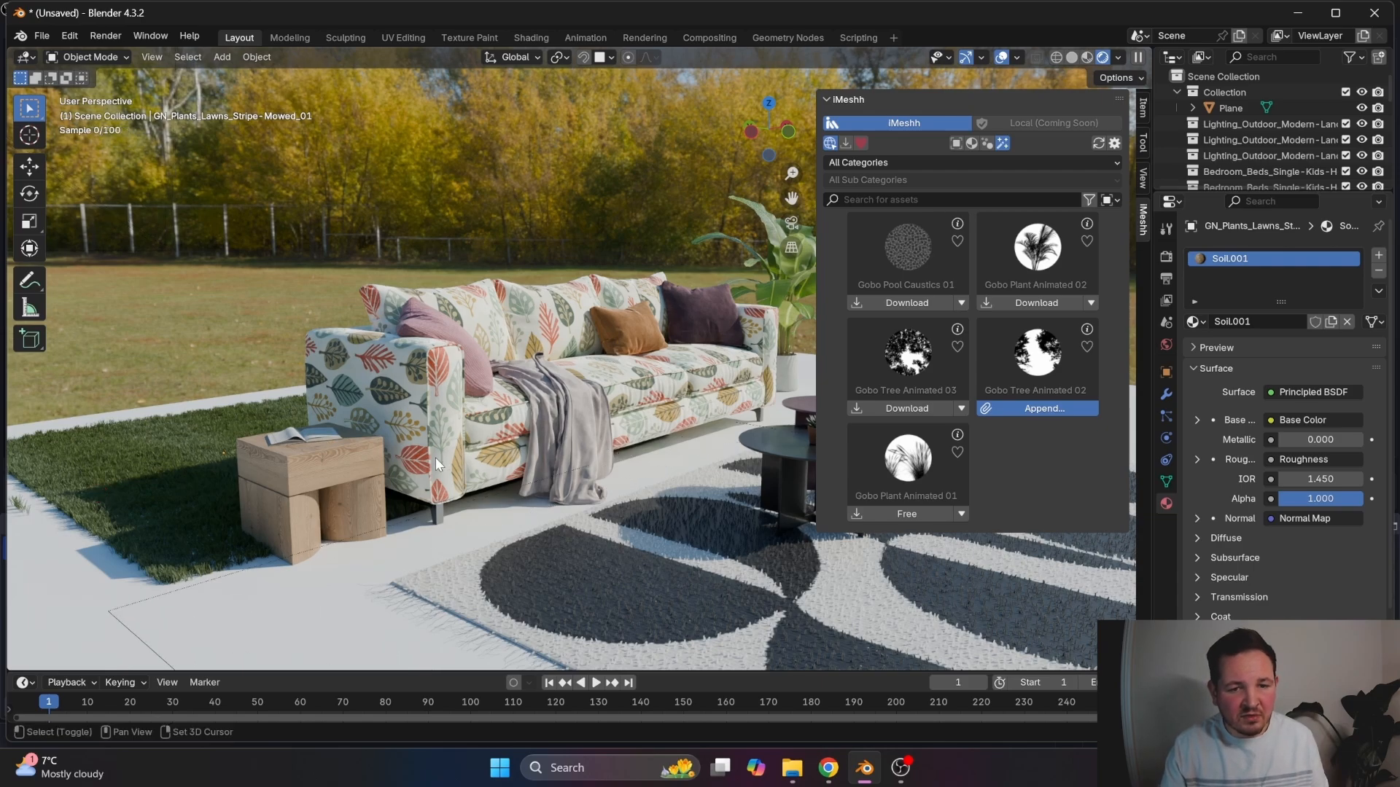
middle_click_drag(438, 464, 343, 467, "shift")
left_click(1035, 409)
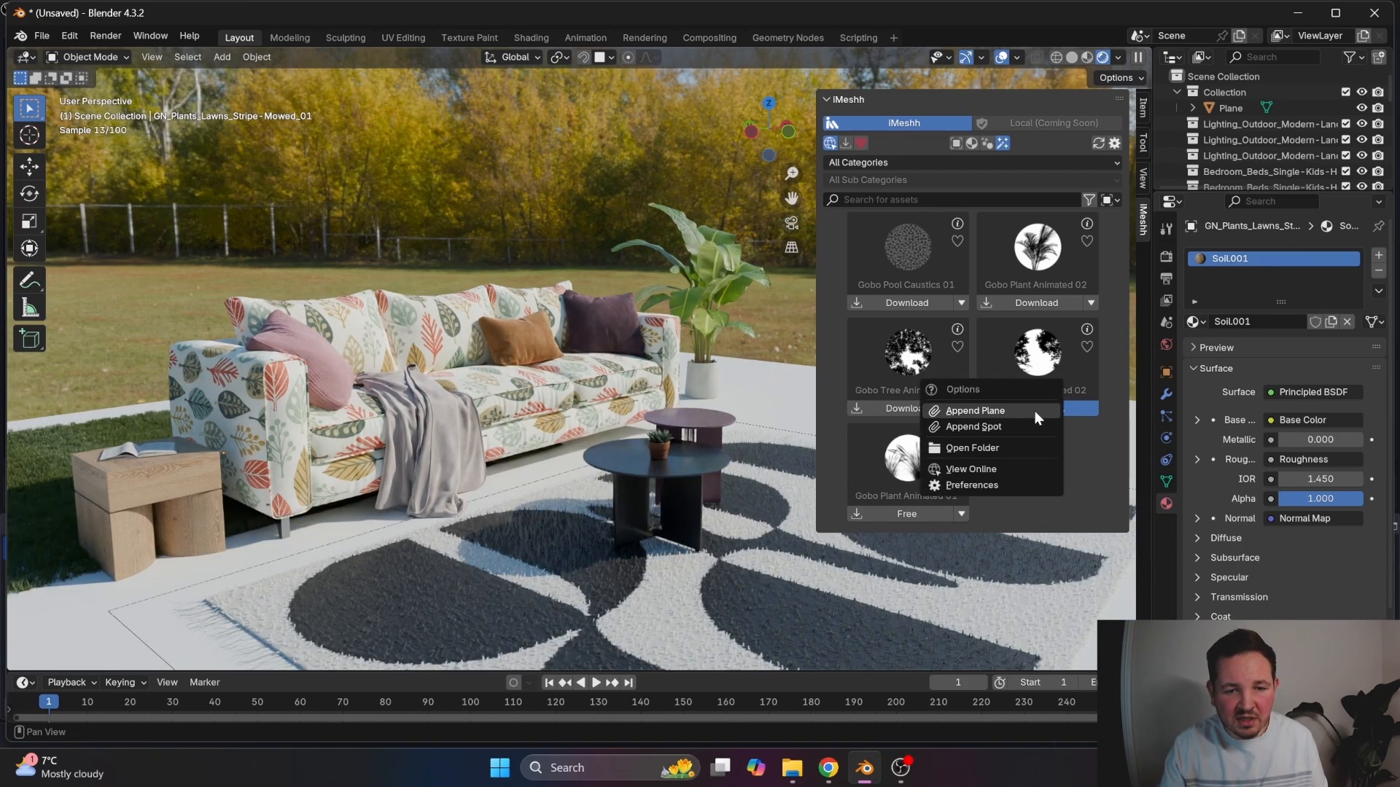
left_click(996, 426)
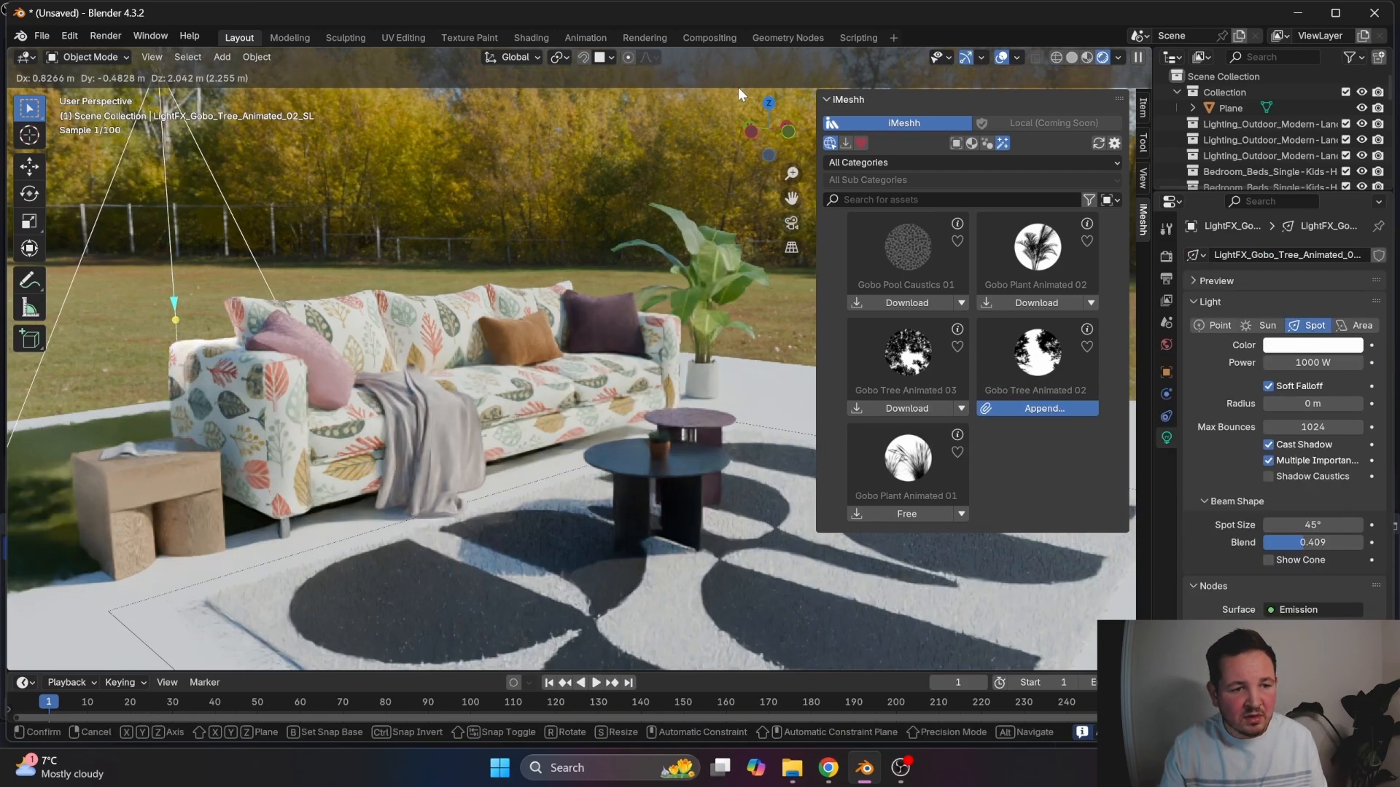
left_click(247, 431)
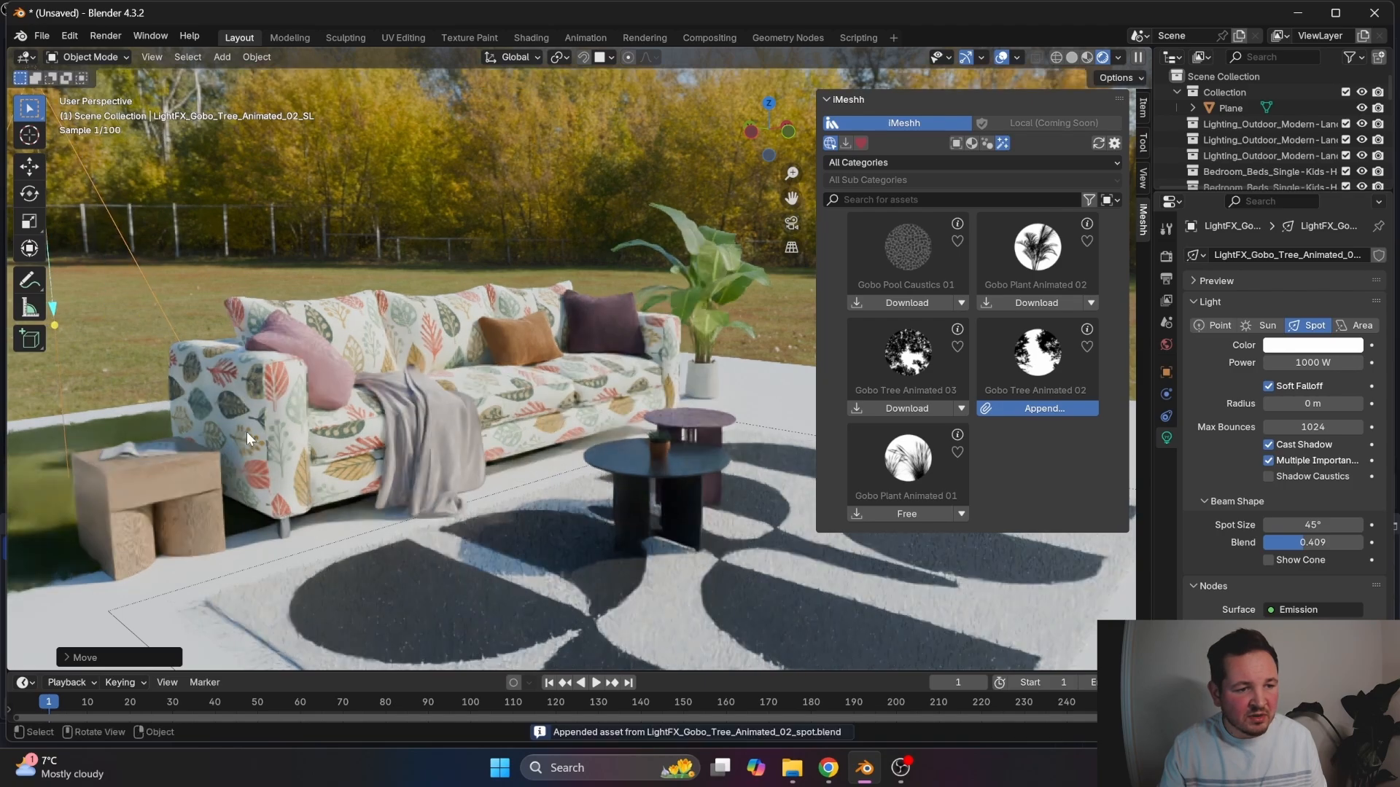
- Reposition the gobo spotlight above the lawn, off the sofa's end
scroll(420, 415, "up", 3)
scroll(420, 414, "down", 5)
middle_click_drag(420, 414, 564, 502)
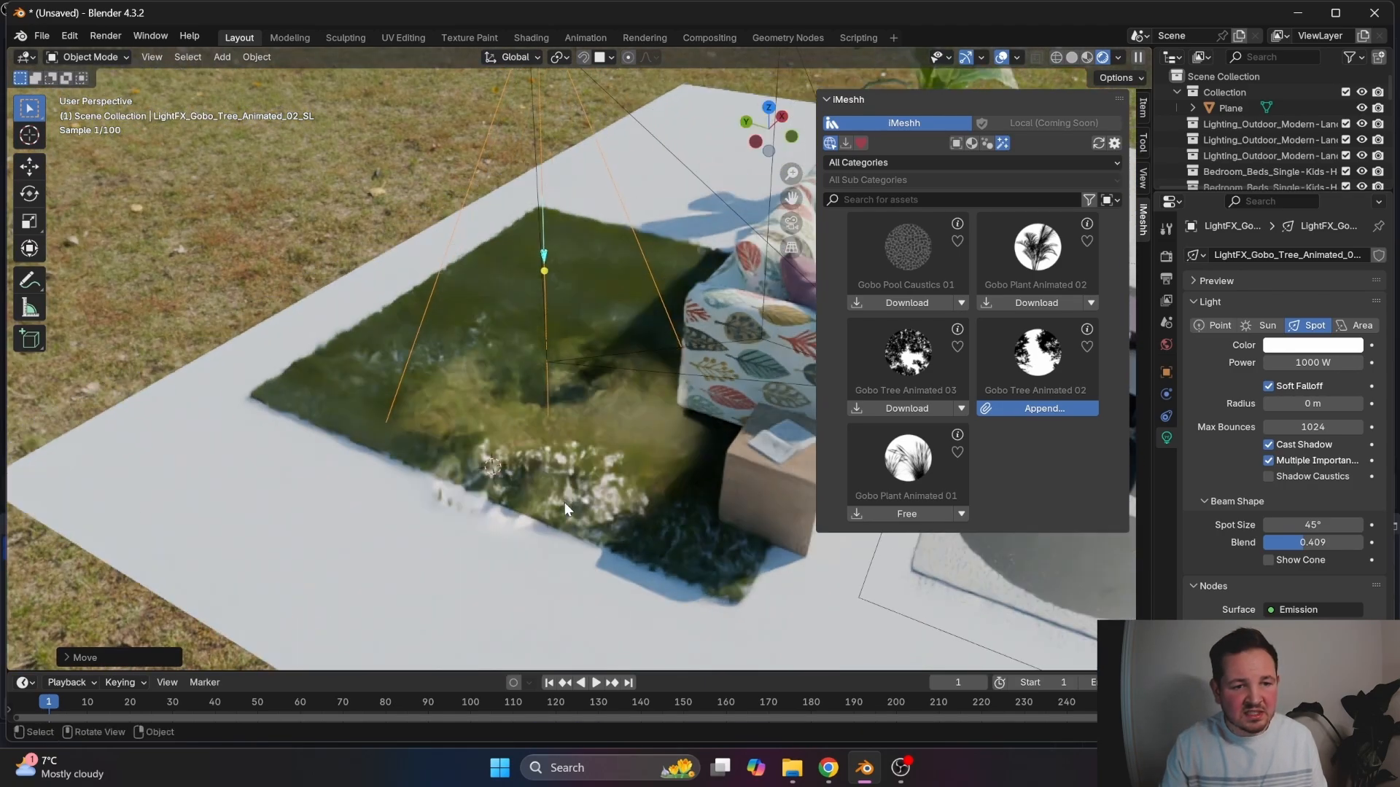
scroll(564, 501, "up", 3)
key("g")
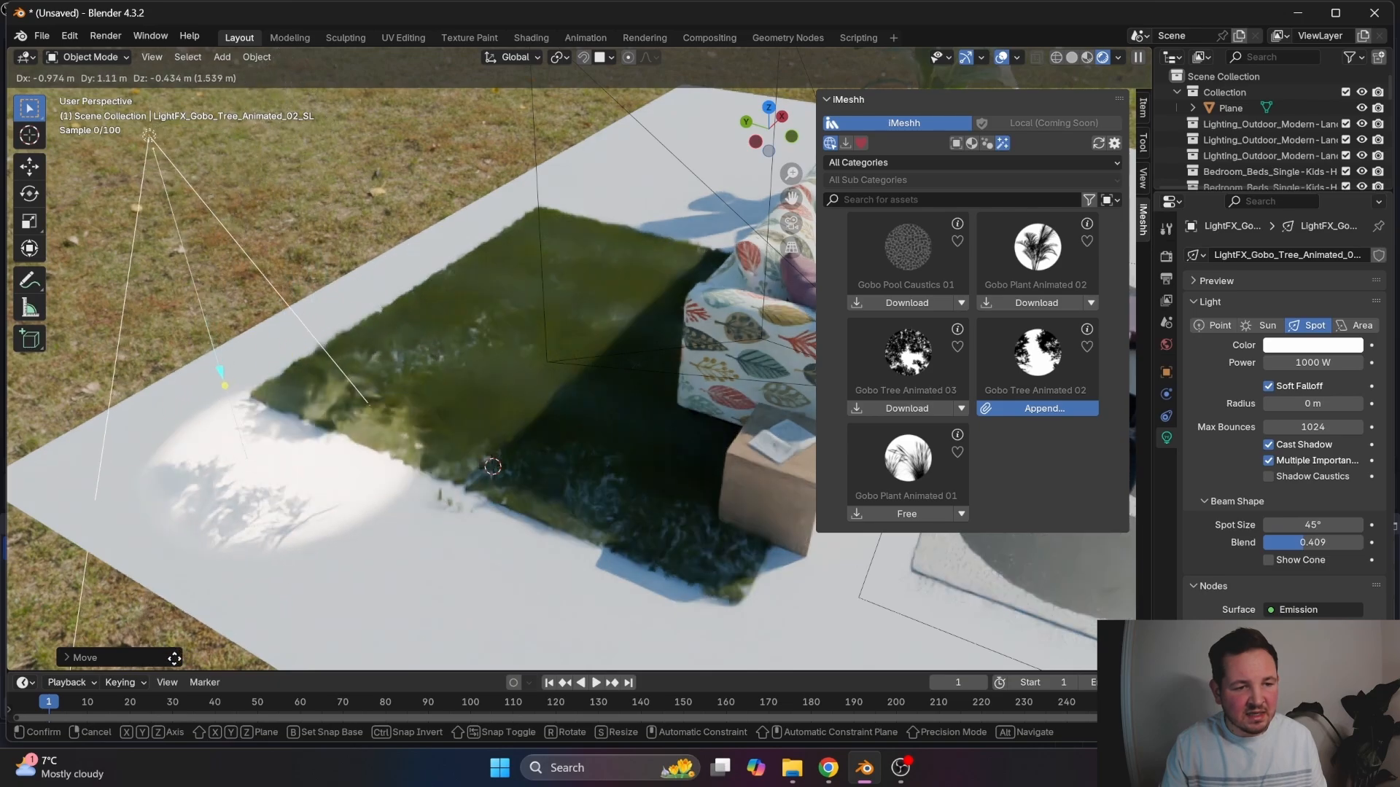
left_click(439, 596)
- Rotate the gobo spotlight to aim at the sofa, turning it around the global Z axis, and inspect the shadows on the armrest
middle_click_drag(439, 596, 409, 541)
key("r")
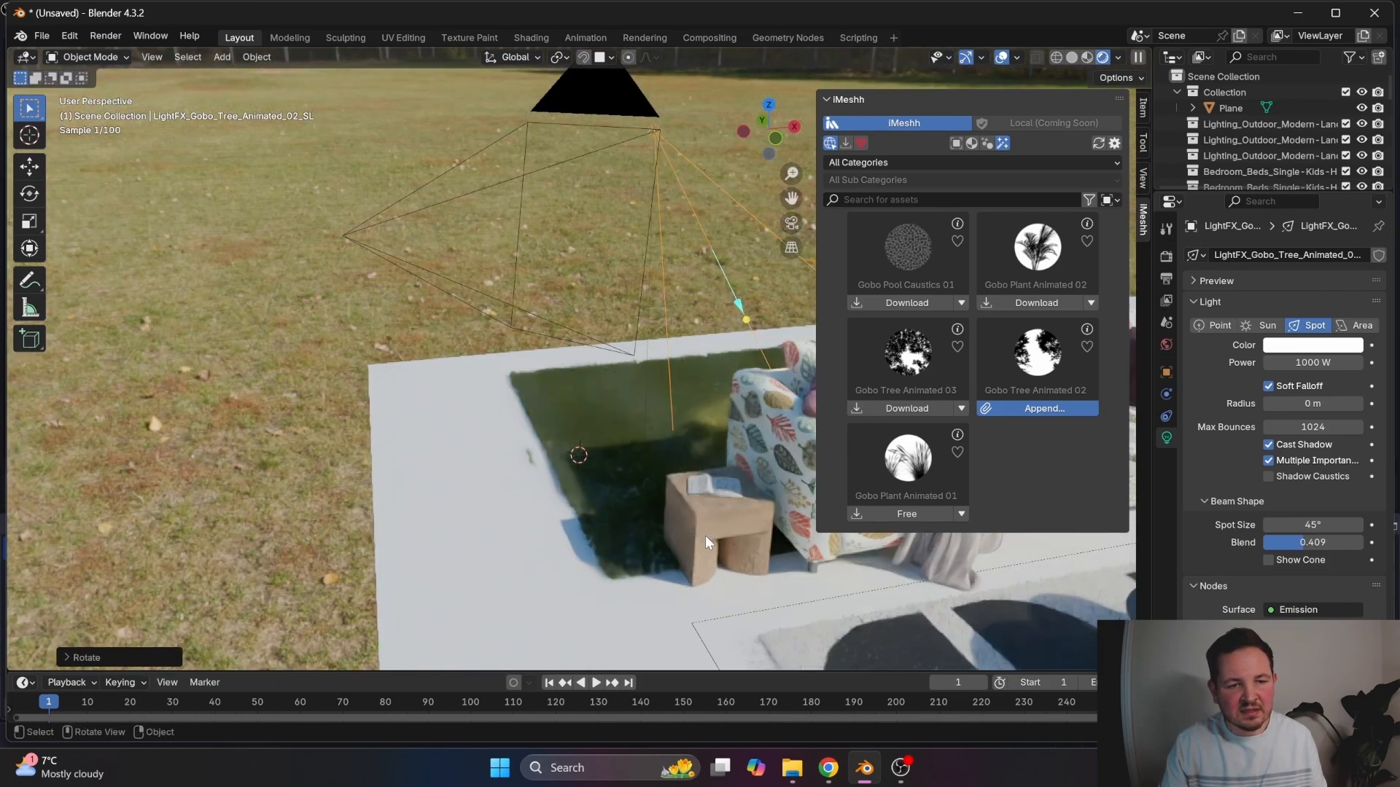
left_click(715, 422)
middle_click_drag(716, 423, 579, 432)
key("r")
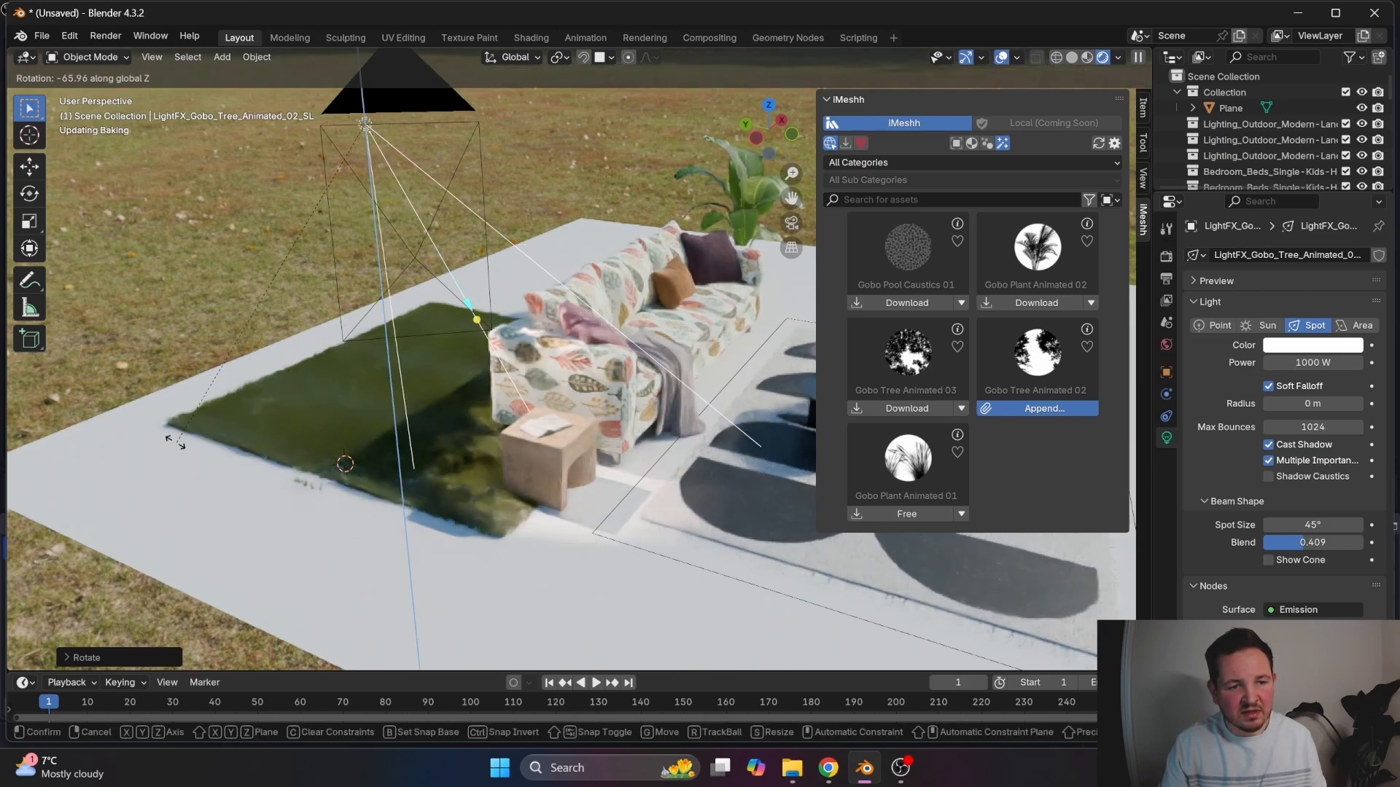
left_click(155, 435)
middle_click_drag(155, 436, 573, 356)
middle_click_drag(522, 537, 547, 347, "shift")
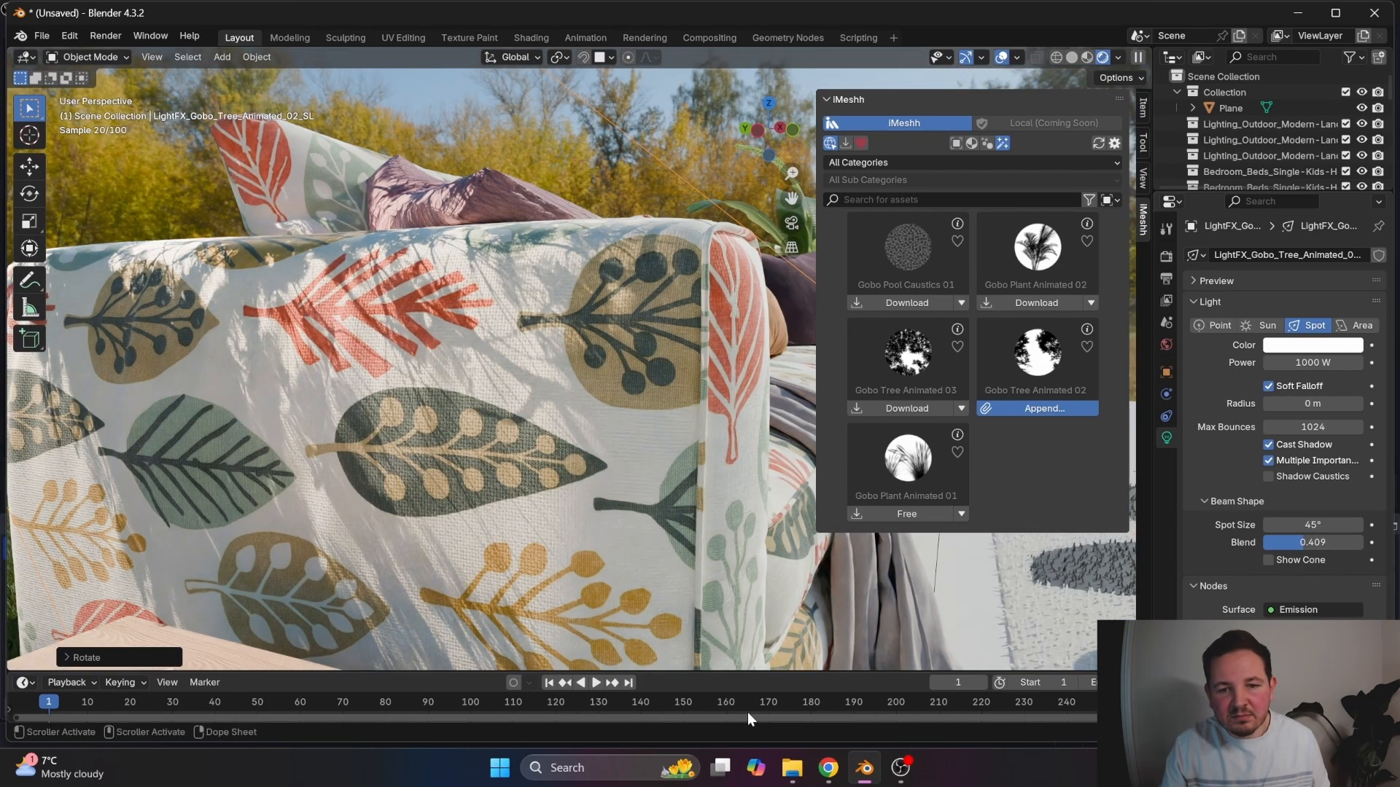
- Set the gobo spotlight's Blend to 1.000 and inspect the softened light on the sofa and lawn
left_click(1323, 541)
type("5")
key("Return")
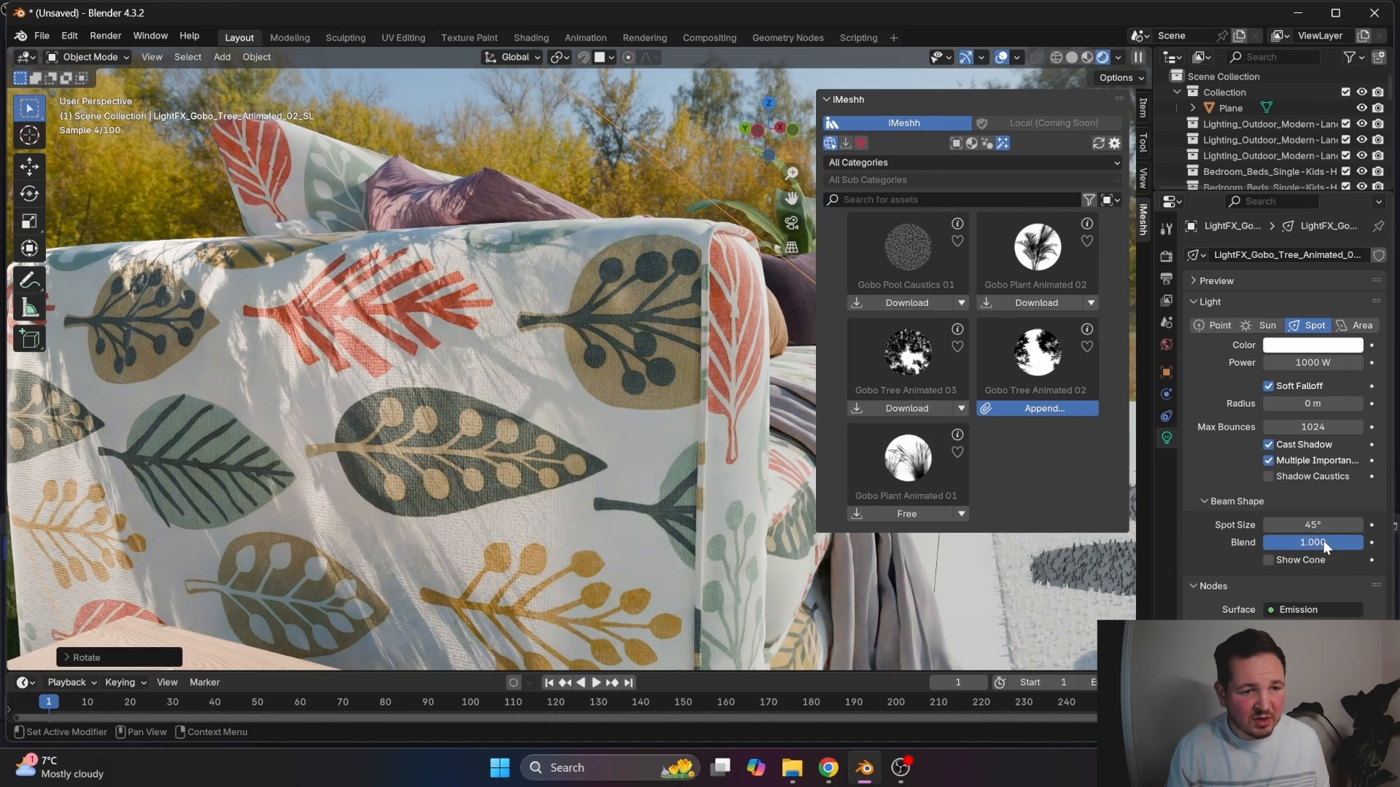
scroll(466, 295, "down", 6)
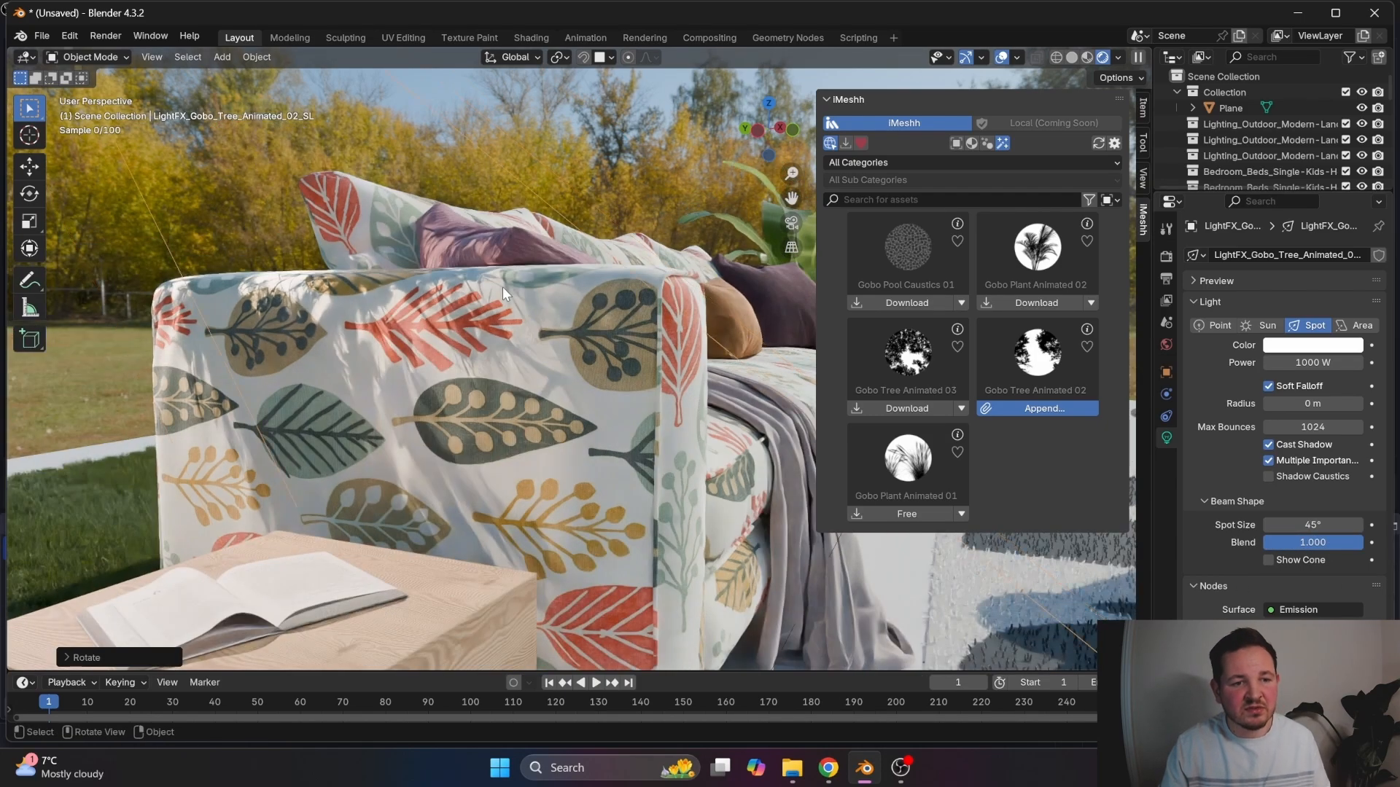
middle_click_drag(563, 274, 722, 286)
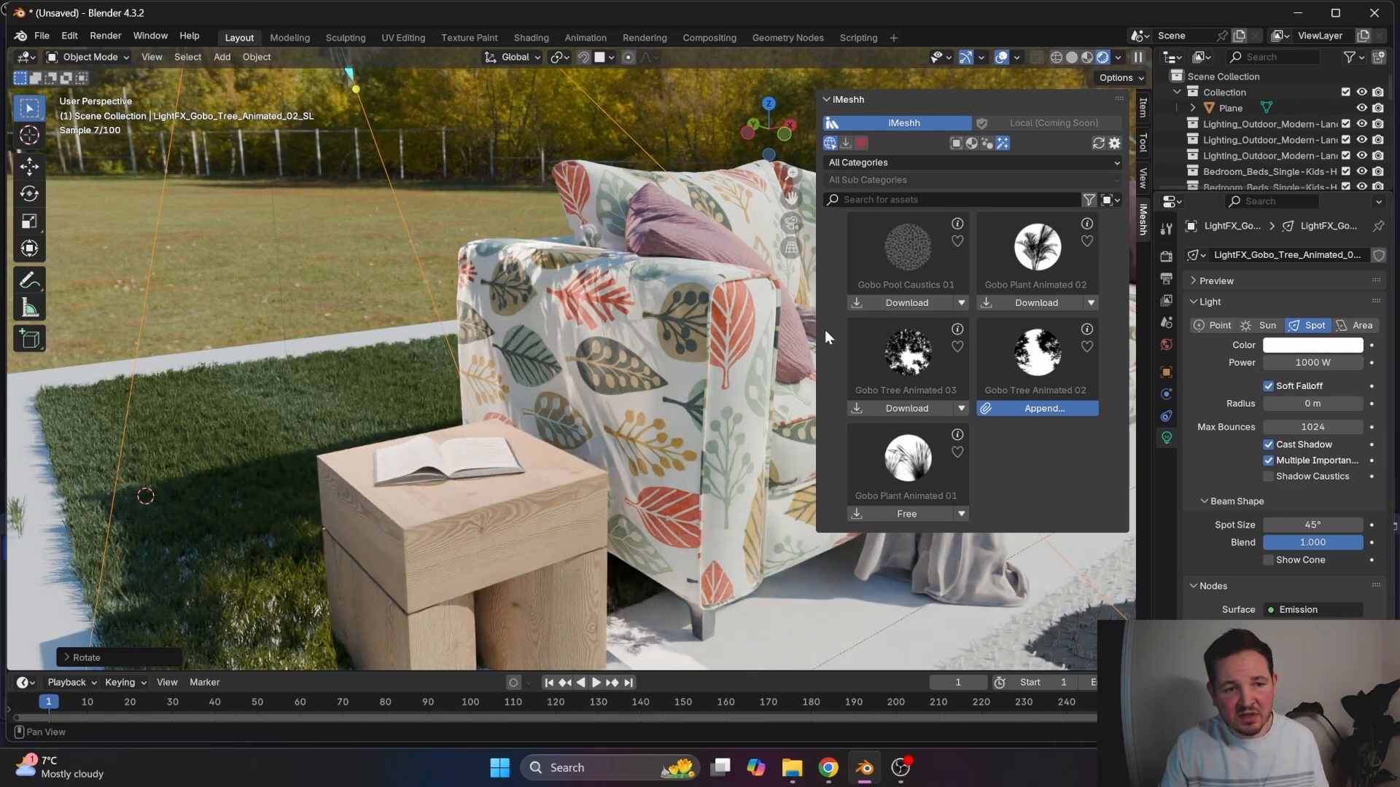
scroll(436, 326, "down", 5)
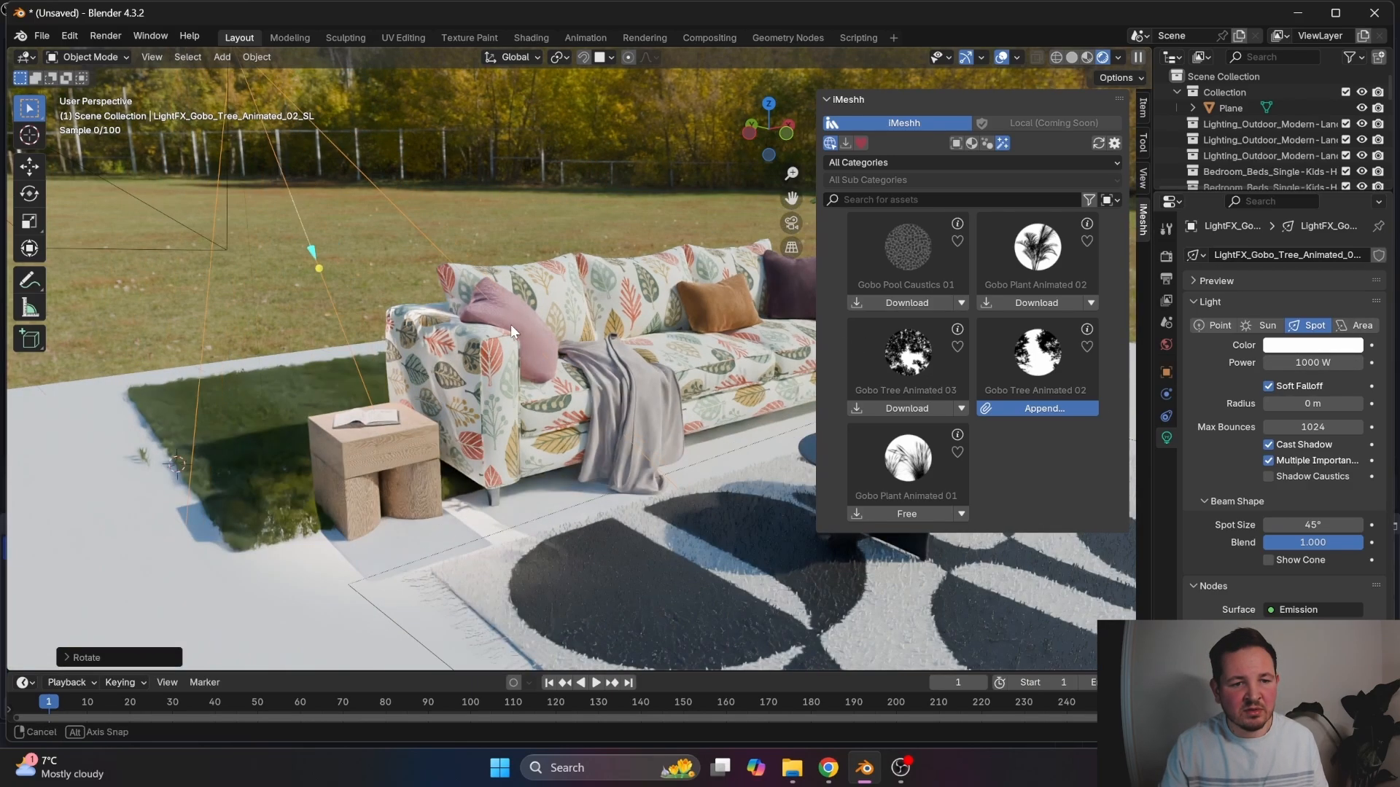
middle_click_drag(511, 325, 515, 361)
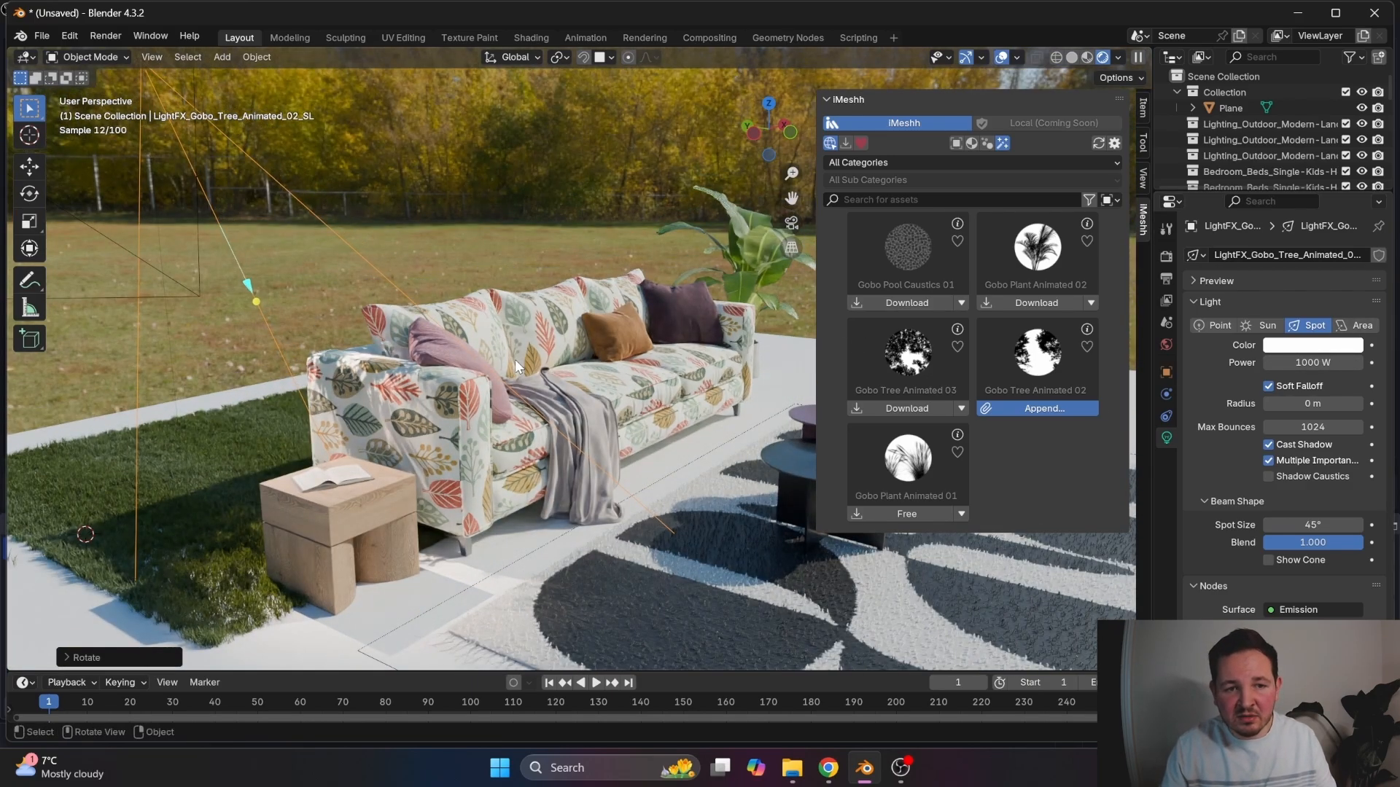